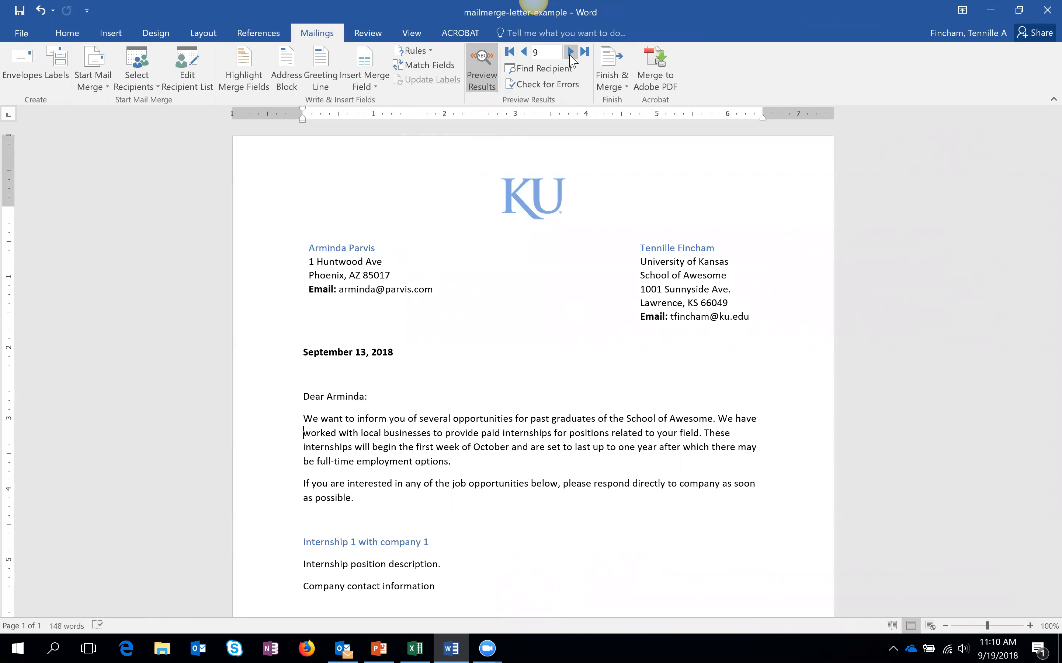
# - Advance the letter preview four records to record 13, then bring the Excel recipient workbook forward
pyautogui.click(570, 52)
pyautogui.click(570, 52)
pyautogui.click(570, 52)
pyautogui.click(570, 52)
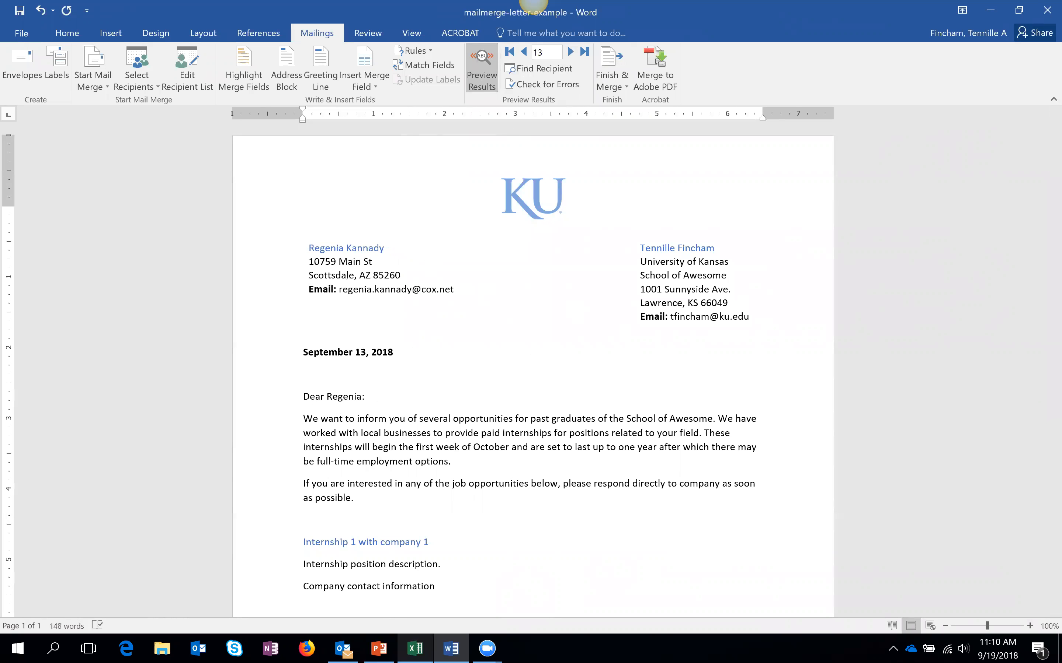
pyautogui.moveTo(414, 648)
pyautogui.click(415, 579)
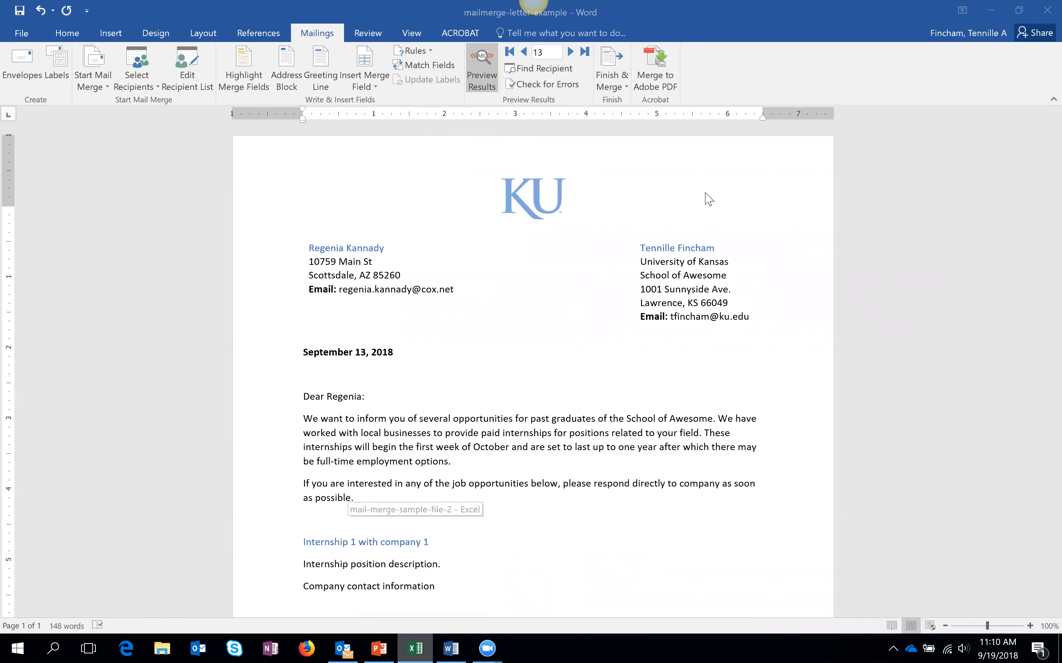
# - Maximize Excel and review the row 1 headers and recipient data A2:G11, then return to Word
pyautogui.click(865, 99)
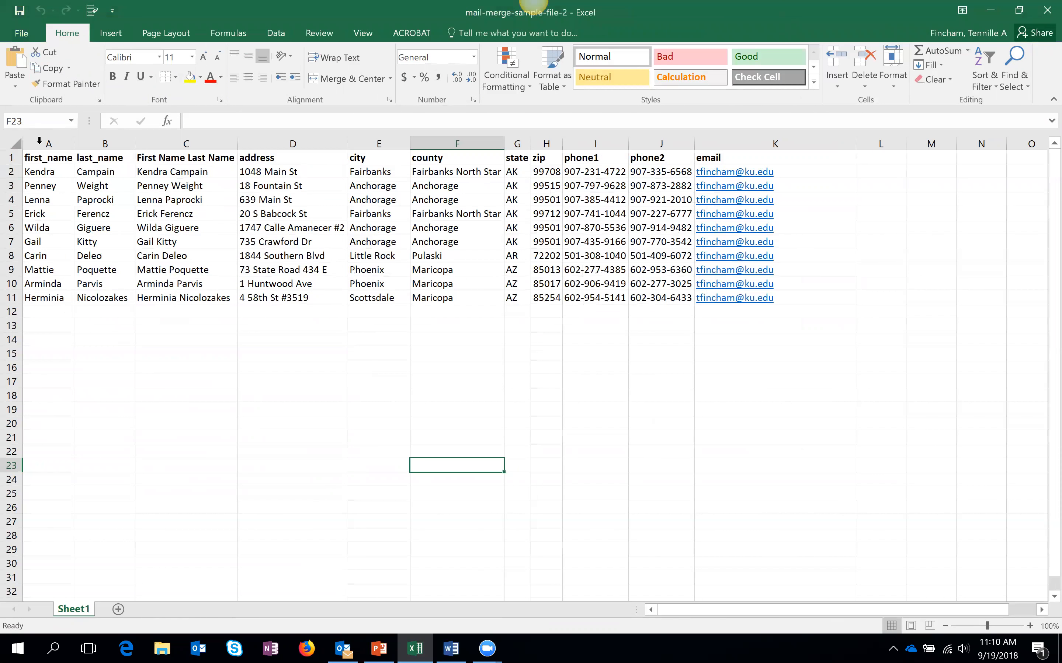
pyautogui.click(52, 157)
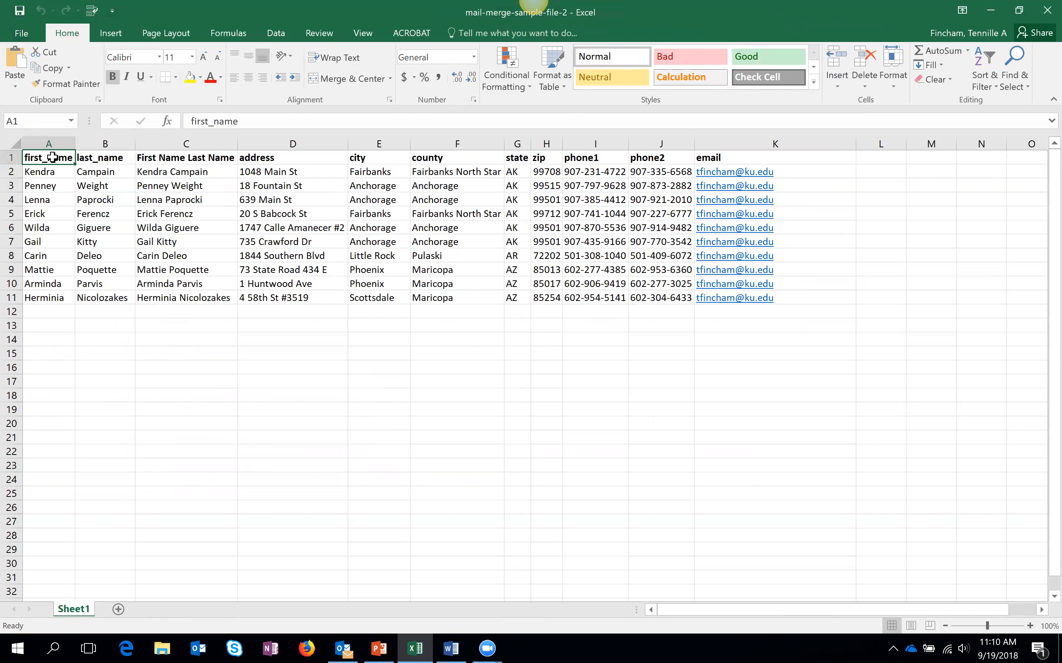
pyautogui.moveTo(43, 161); pyautogui.dragTo(743, 159)
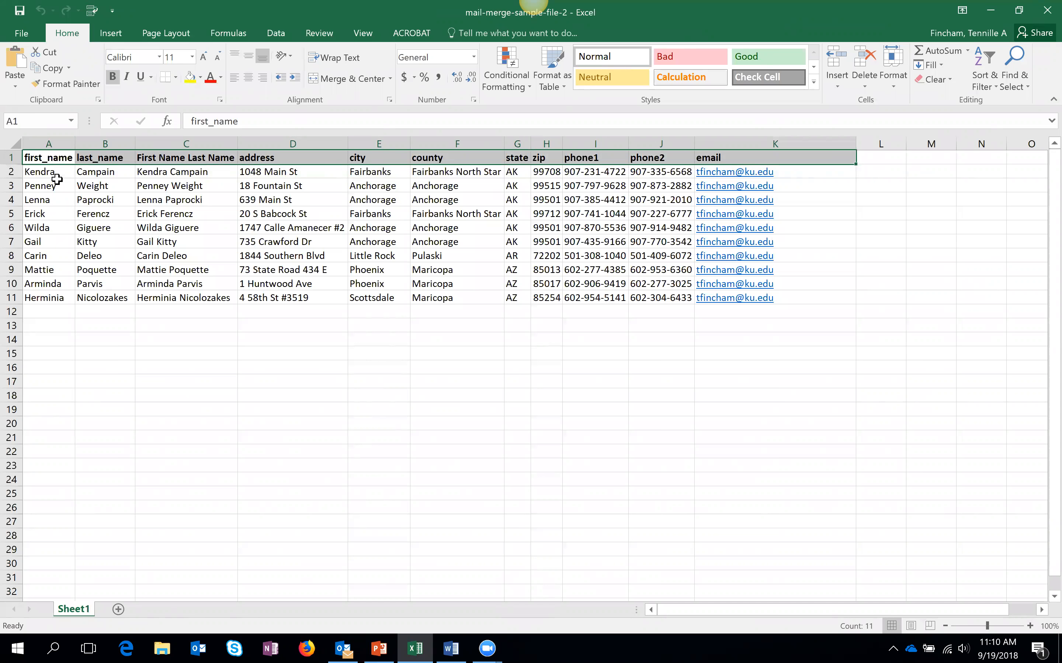
pyautogui.moveTo(53, 171); pyautogui.dragTo(527, 299)
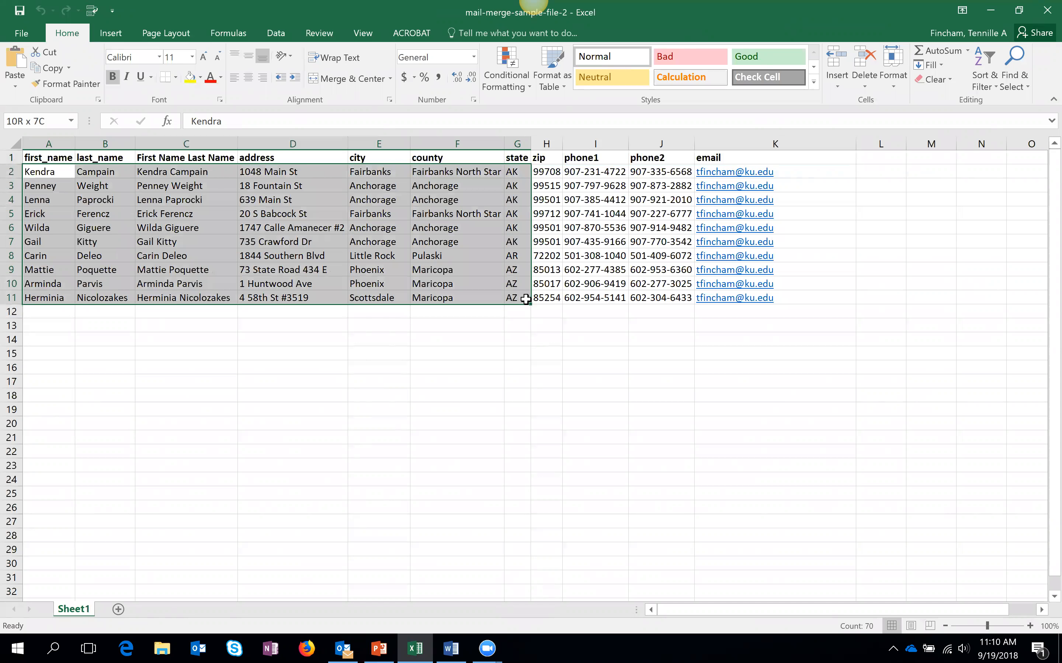
pyautogui.click(43, 171)
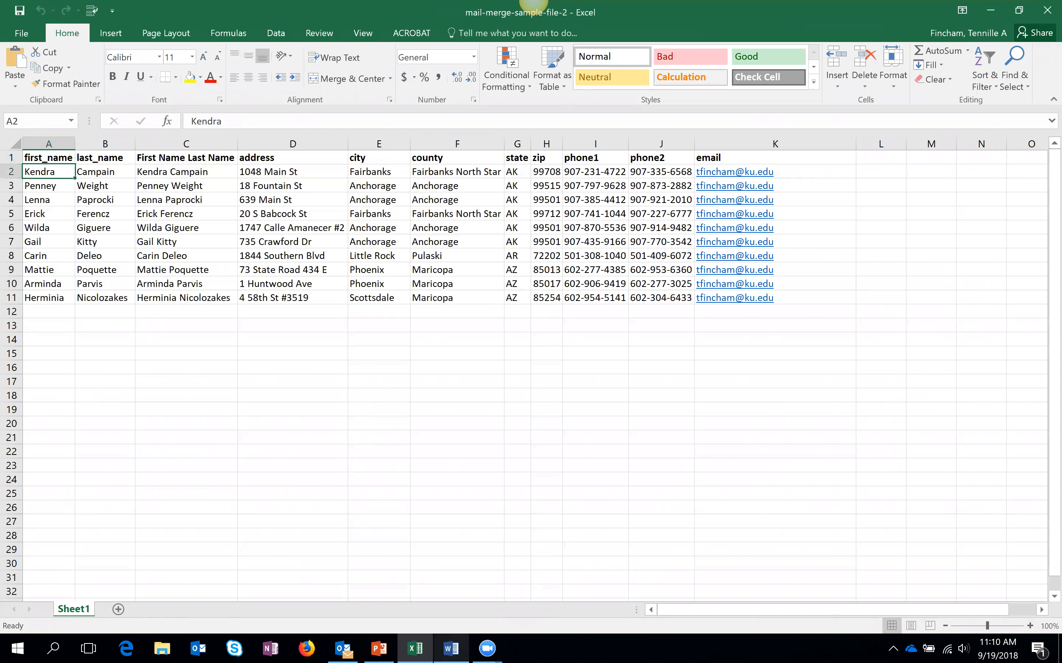
pyautogui.click(451, 648)
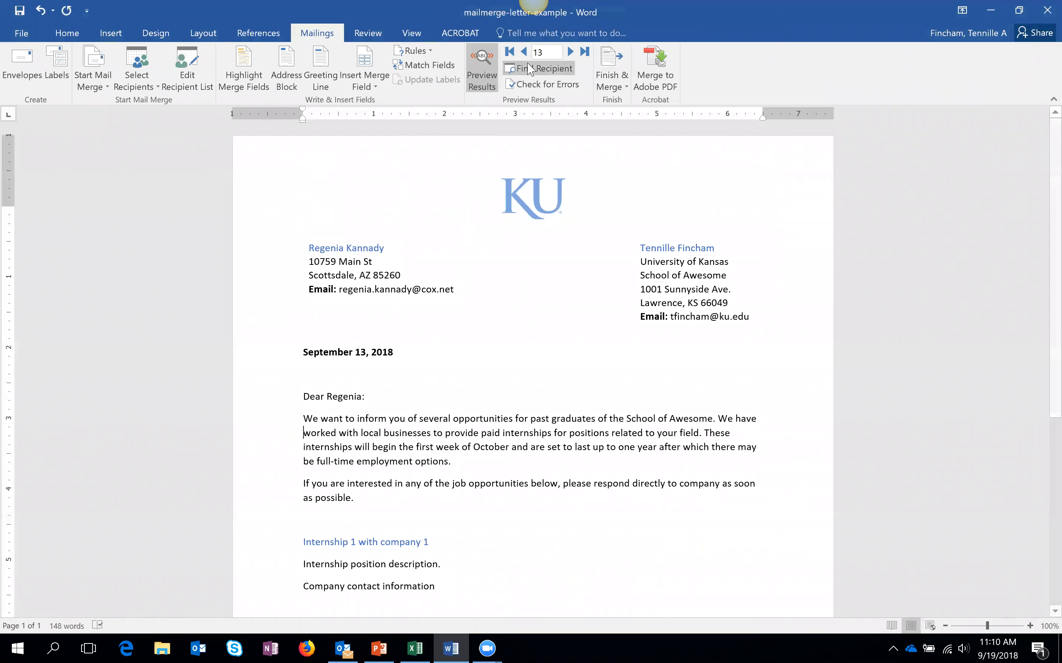
# - Step the letter preview back eight records from 13 to record 5
pyautogui.click(524, 52)
pyautogui.click(523, 53)
pyautogui.click(523, 52)
pyautogui.click(524, 53)
pyautogui.click(524, 53)
pyautogui.click(524, 52)
pyautogui.click(524, 52)
pyautogui.click(524, 53)
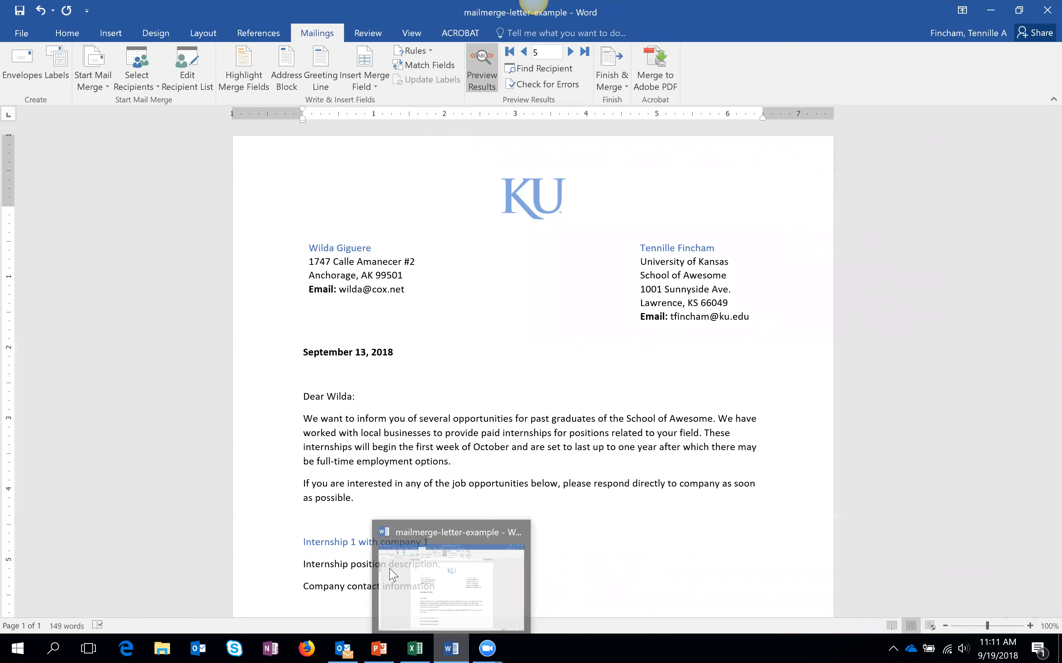
# - Copy the letter body text and create a new blank document, Document1
pyautogui.moveTo(303, 419); pyautogui.dragTo(502, 548)
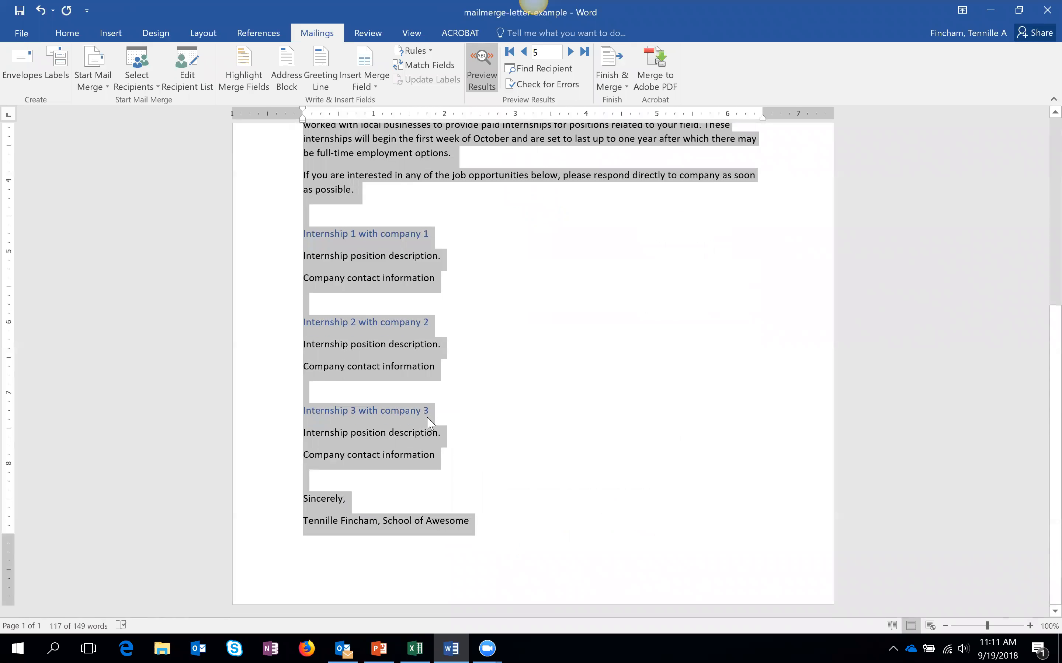
pyautogui.click(18, 33)
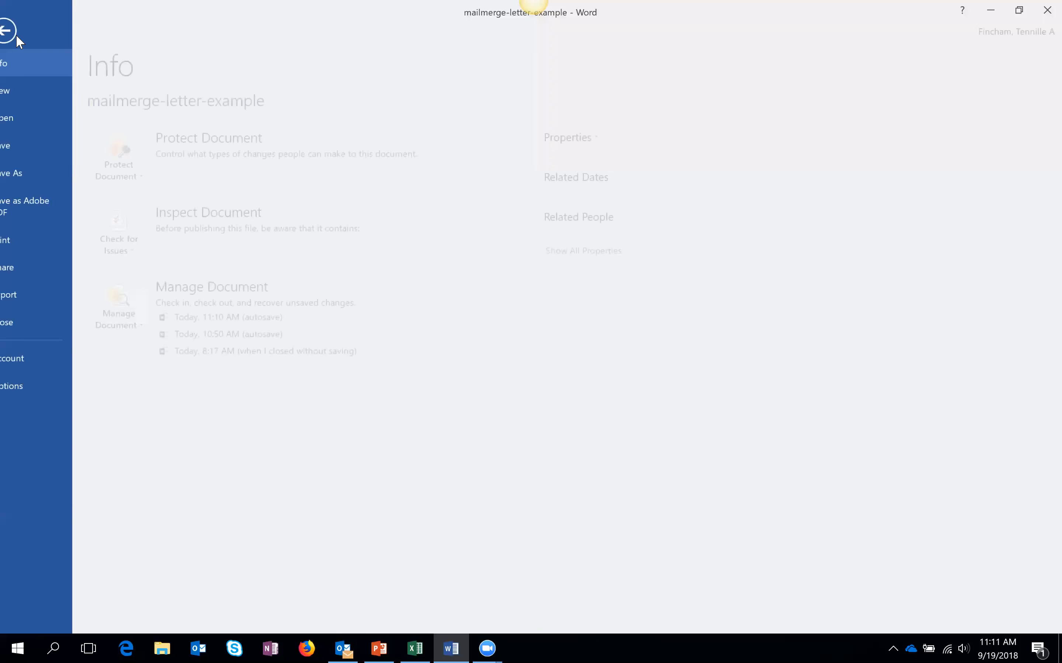
pyautogui.click(20, 93)
pyautogui.click(136, 198)
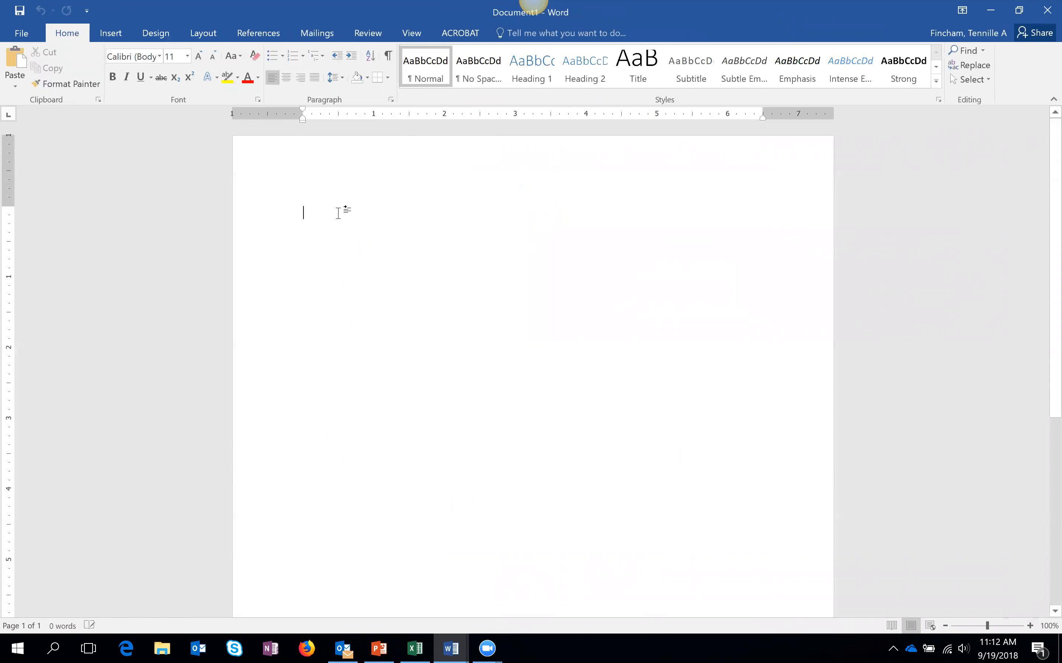
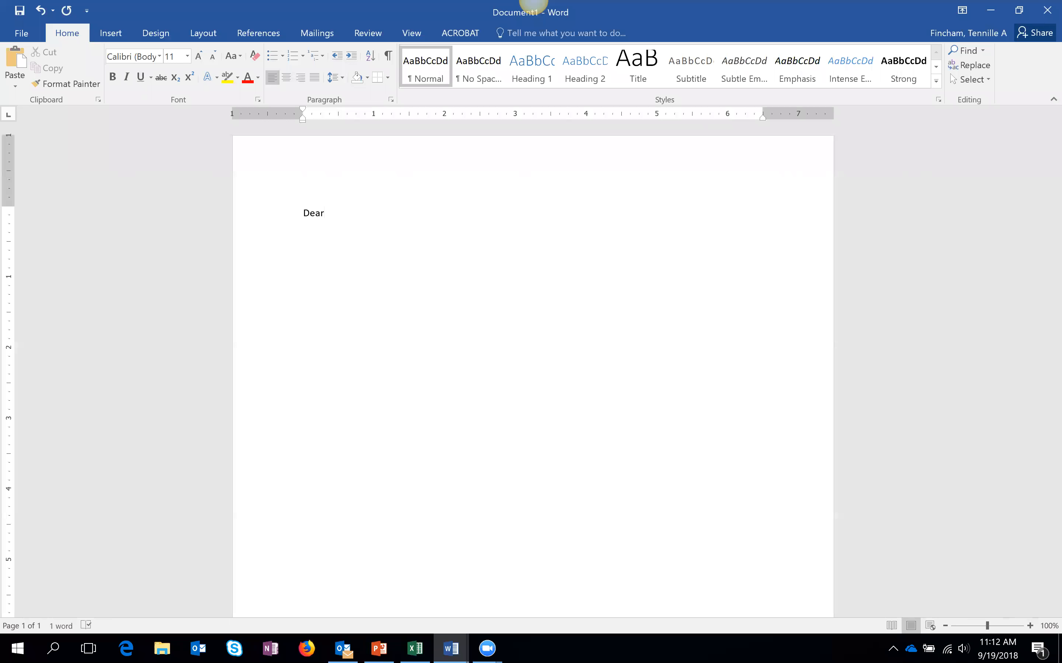
# - Type 'Dear' above the pasted letter body, remove the stray blank line, and add two blank lines on top
pyautogui.press('Return')
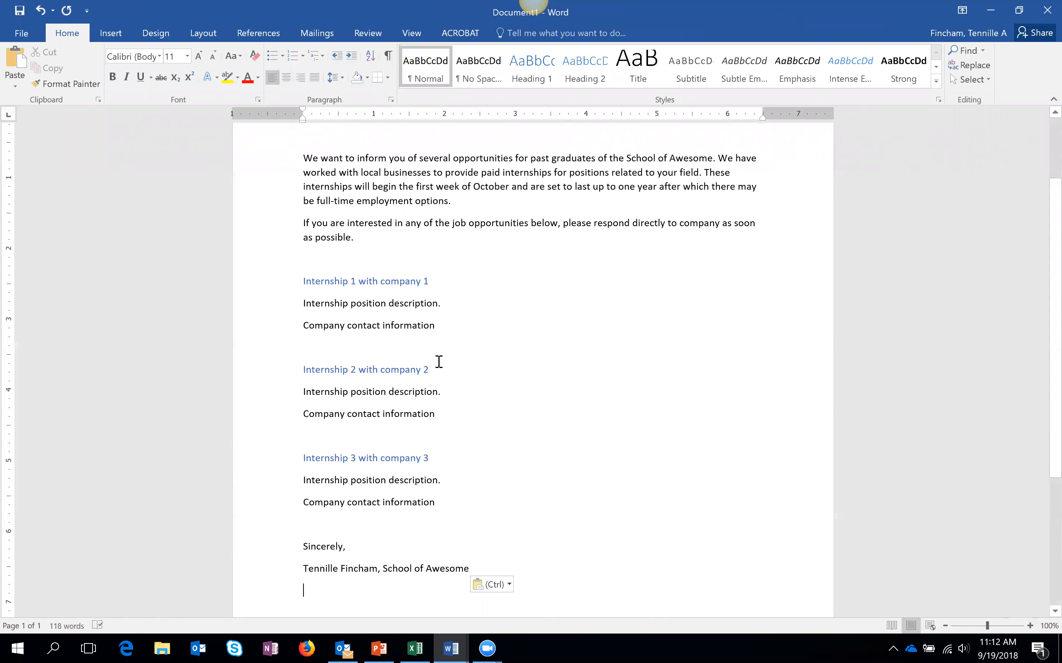
pyautogui.scroll(3, 469, 422)
pyautogui.click(348, 245)
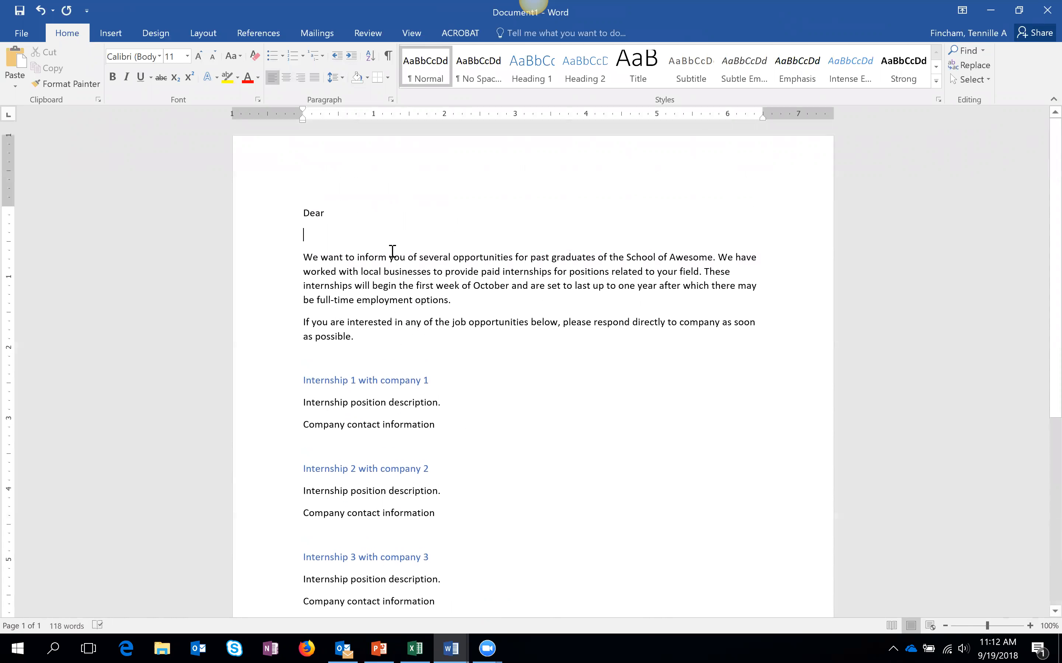
pyautogui.press('BackSpace')
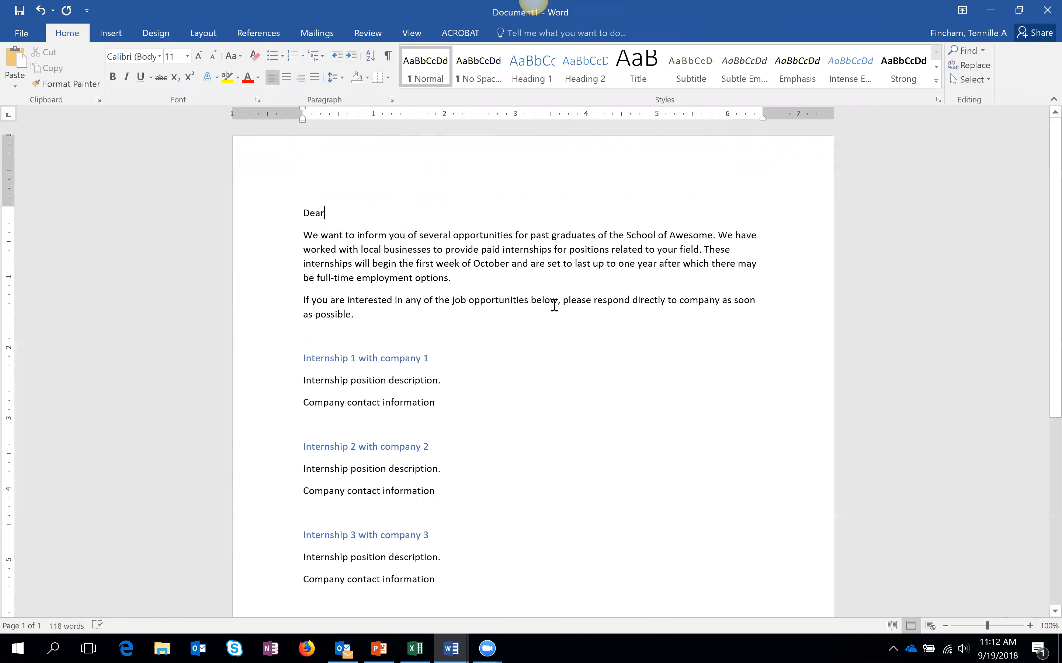
pyautogui.scroll(-5, 526, 408)
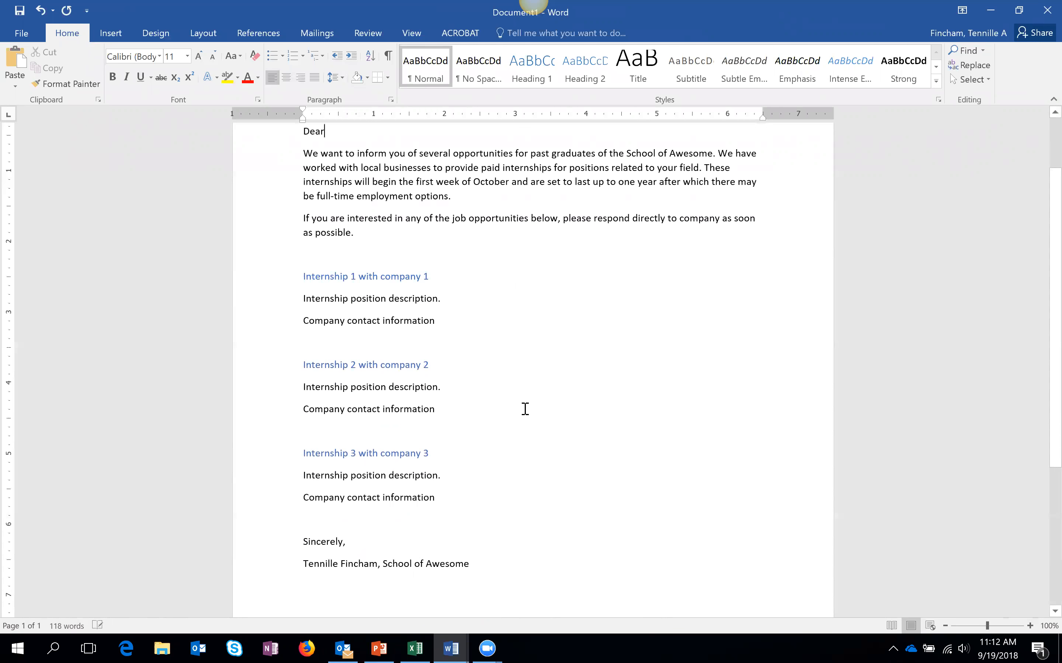
pyautogui.scroll(5, 534, 397)
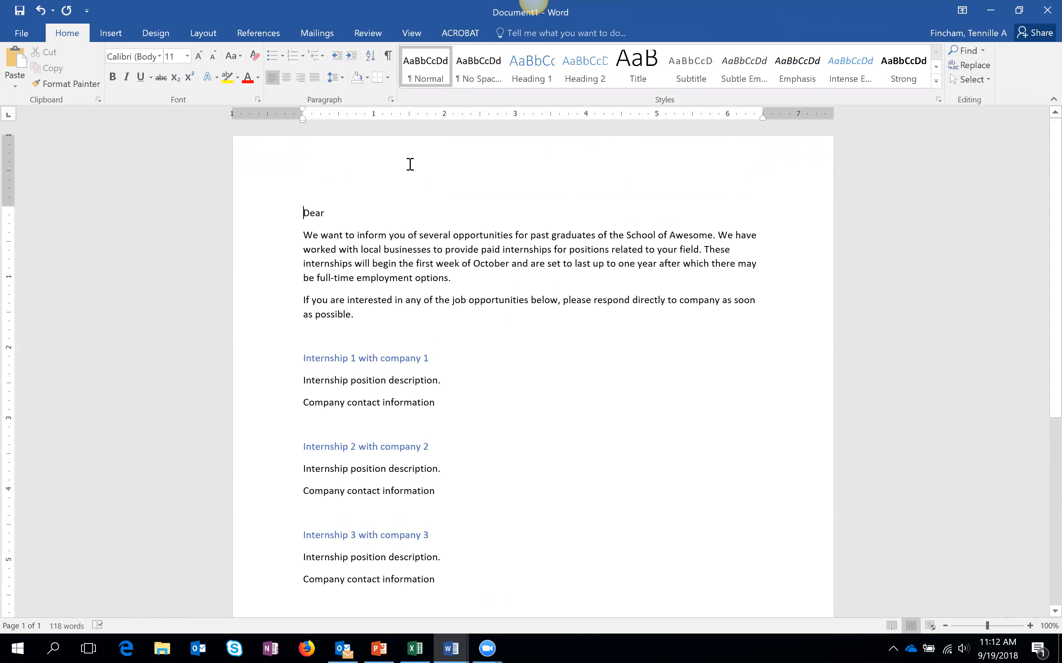
pyautogui.press('Return')
pyautogui.press('Return')
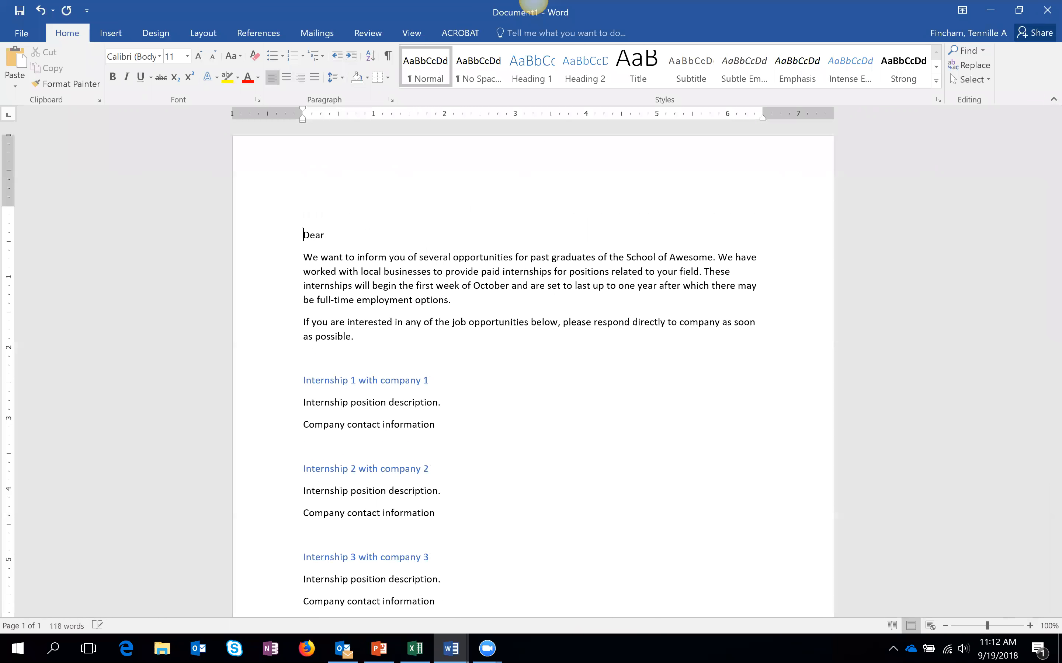
pyautogui.press('Up')
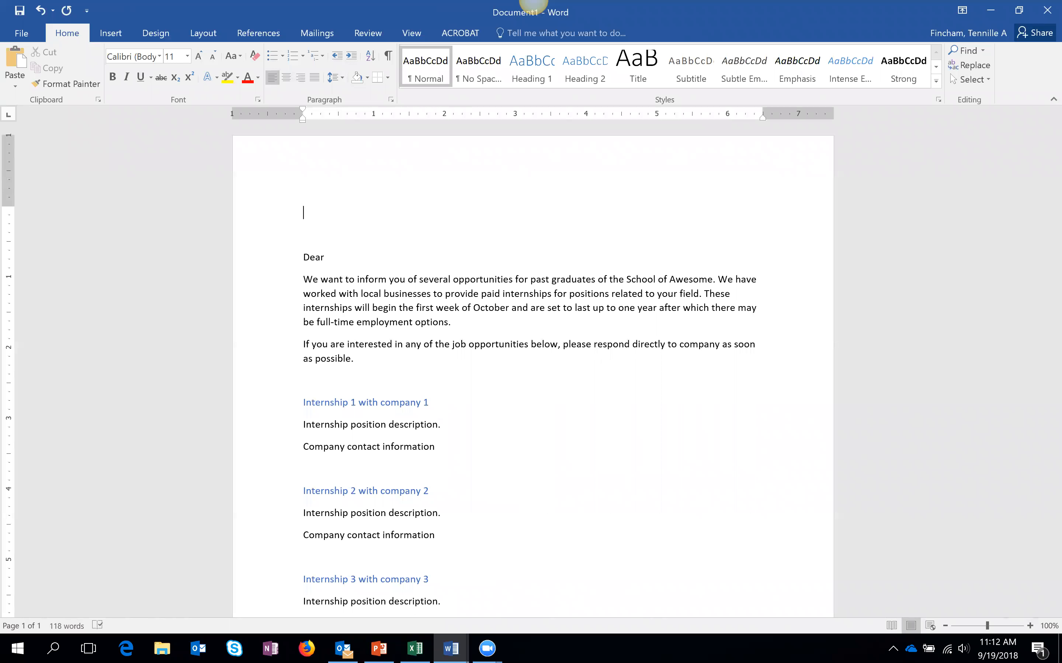
# - Insert a 3-column, 5-row table on the top blank line above Dear
pyautogui.click(119, 38)
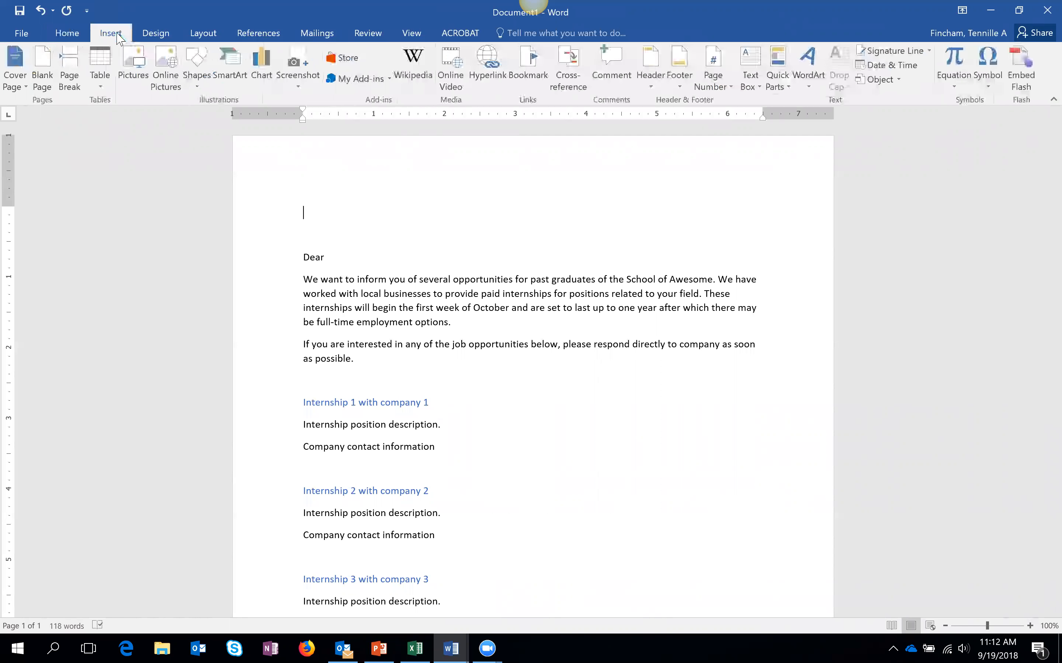
pyautogui.click(110, 83)
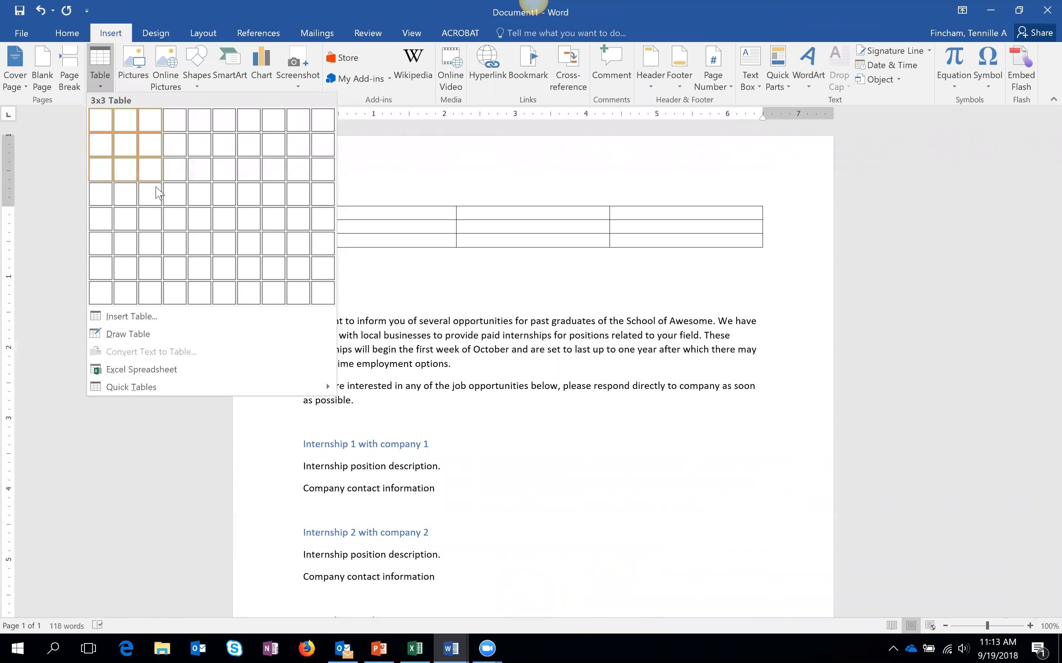
pyautogui.click(152, 219)
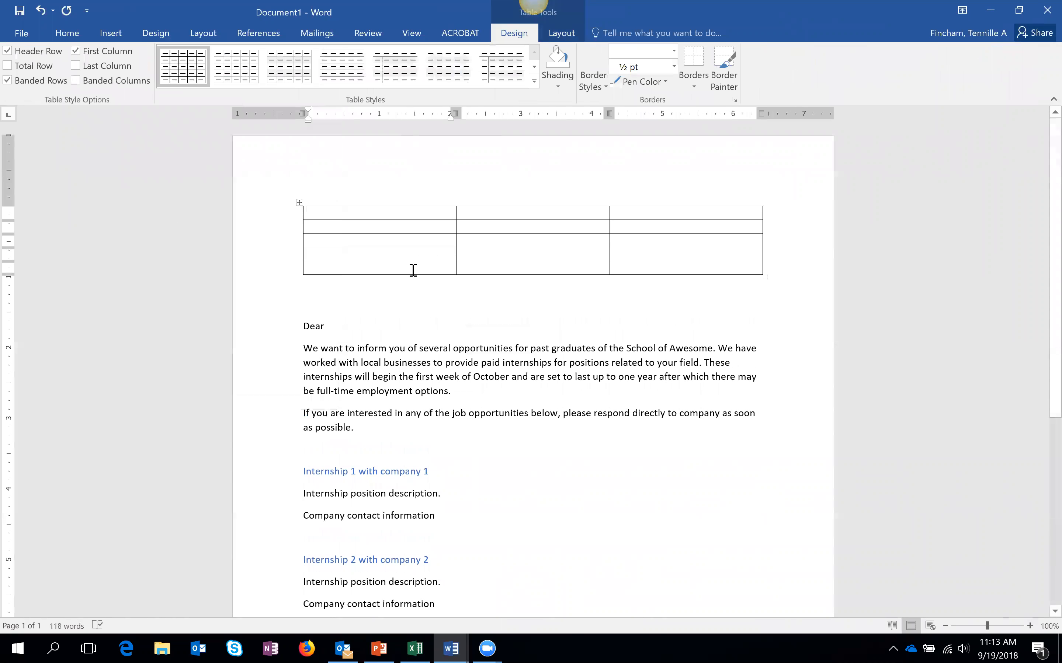
# - Type the sender's name, school, street, city line and e-mail into the table's right column, one per row
pyautogui.click(689, 215)
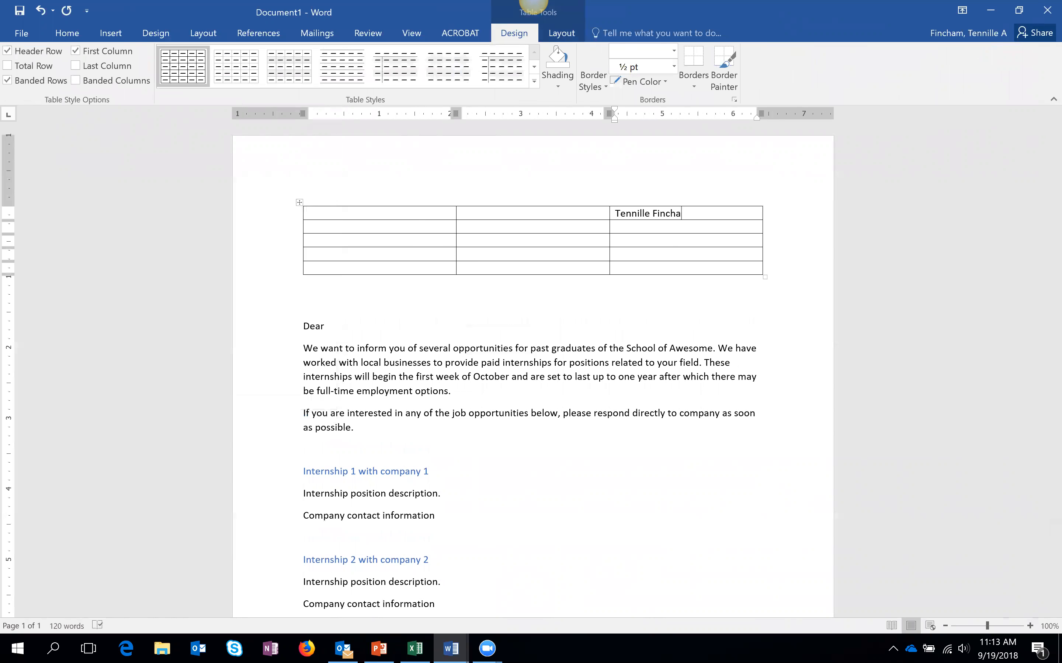
pyautogui.press('BackSpace')
pyautogui.press('BackSpace')
pyautogui.press('BackSpace')
pyautogui.press('BackSpace')
pyautogui.press('BackSpace')
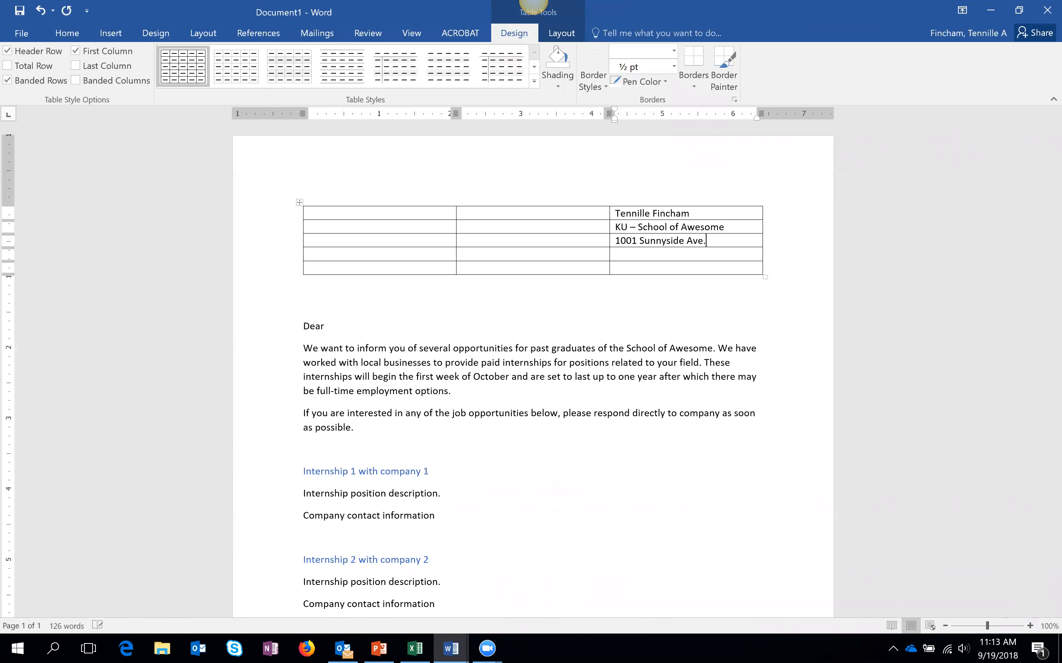
pyautogui.press('BackSpace')
pyautogui.press('BackSpace')
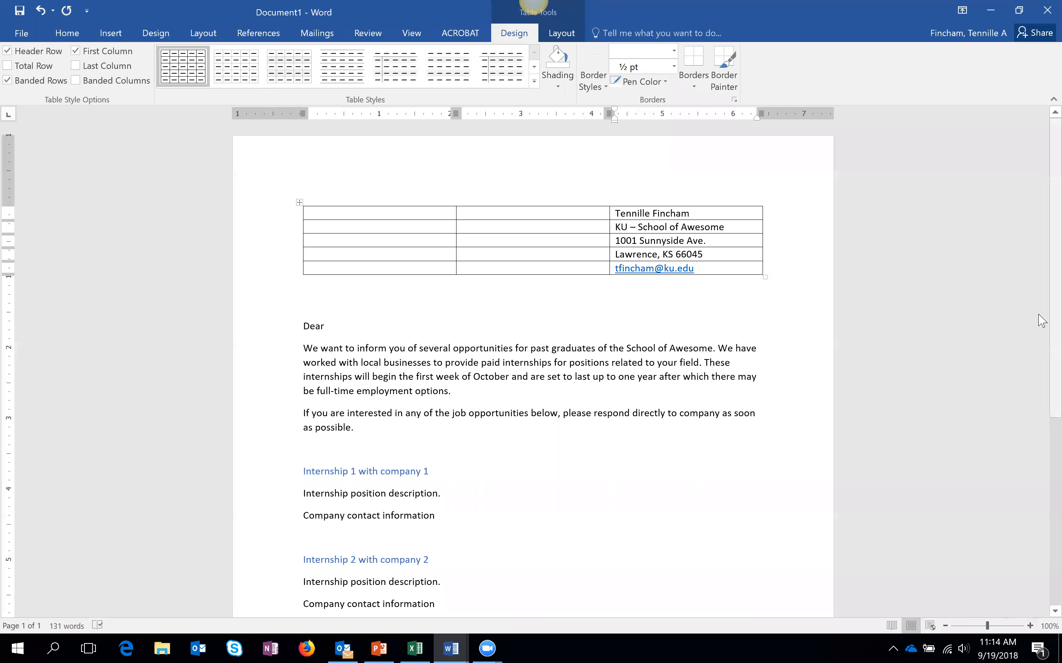
# - Place the cursor in the table's first cell and bring the Excel recipient workbook forward
pyautogui.scroll(-3, 1040, 298)
pyautogui.scroll(2, 1041, 280)
pyautogui.scroll(1, 1041, 280)
pyautogui.click(421, 214)
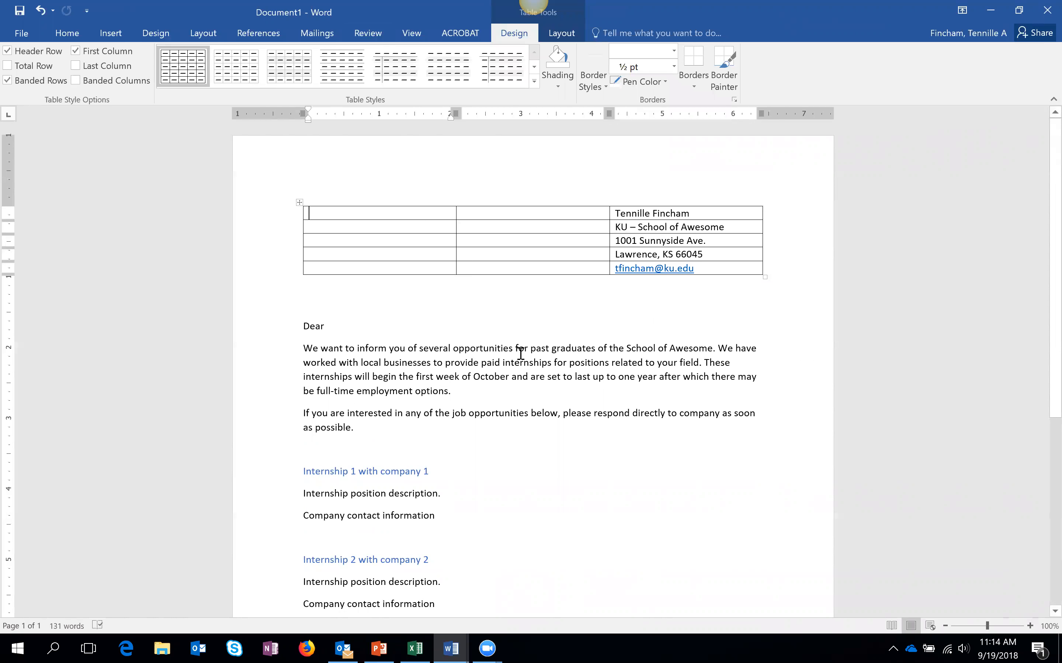
pyautogui.click(415, 649)
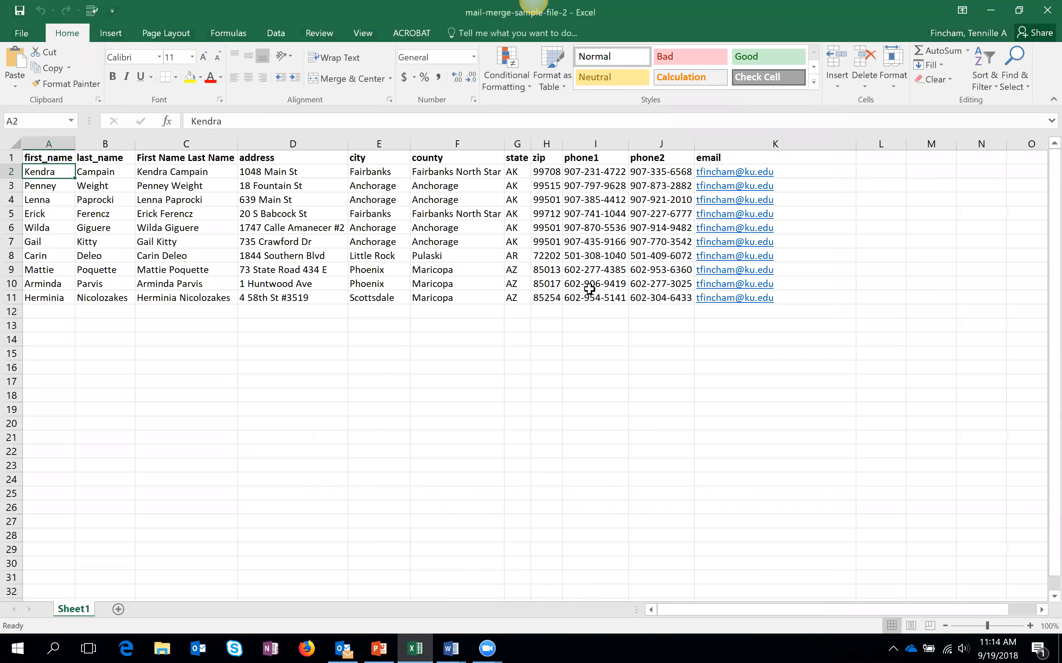
# - Select the recipient name and address data in Excel, minimize the workbook, and show Word's Mailings tab
pyautogui.moveTo(64, 175); pyautogui.dragTo(655, 299)
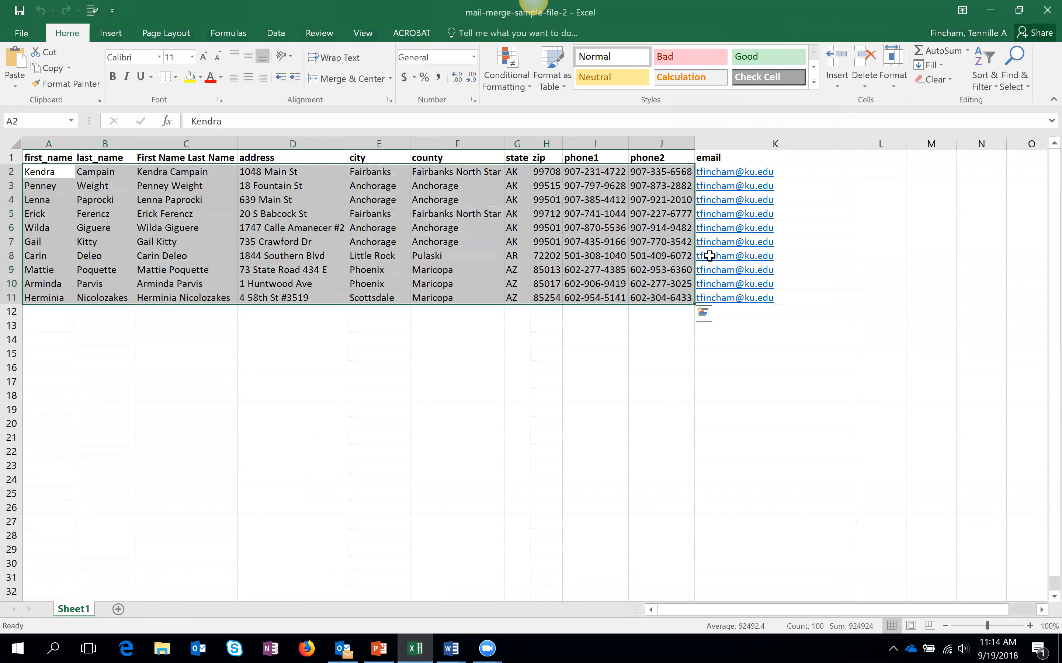
pyautogui.click(986, 4)
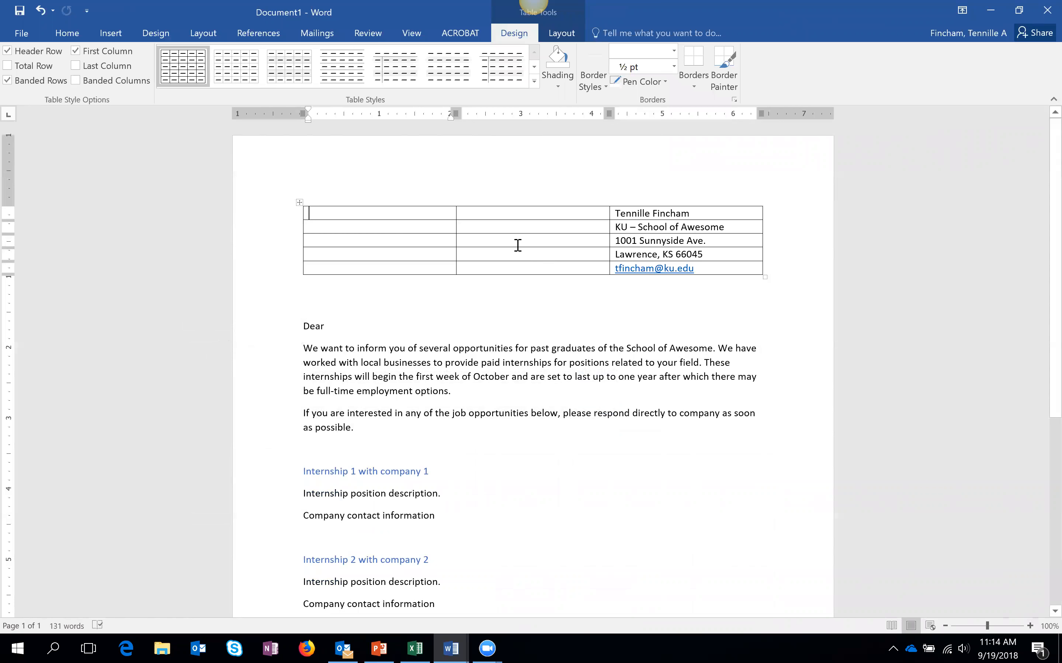
pyautogui.click(318, 35)
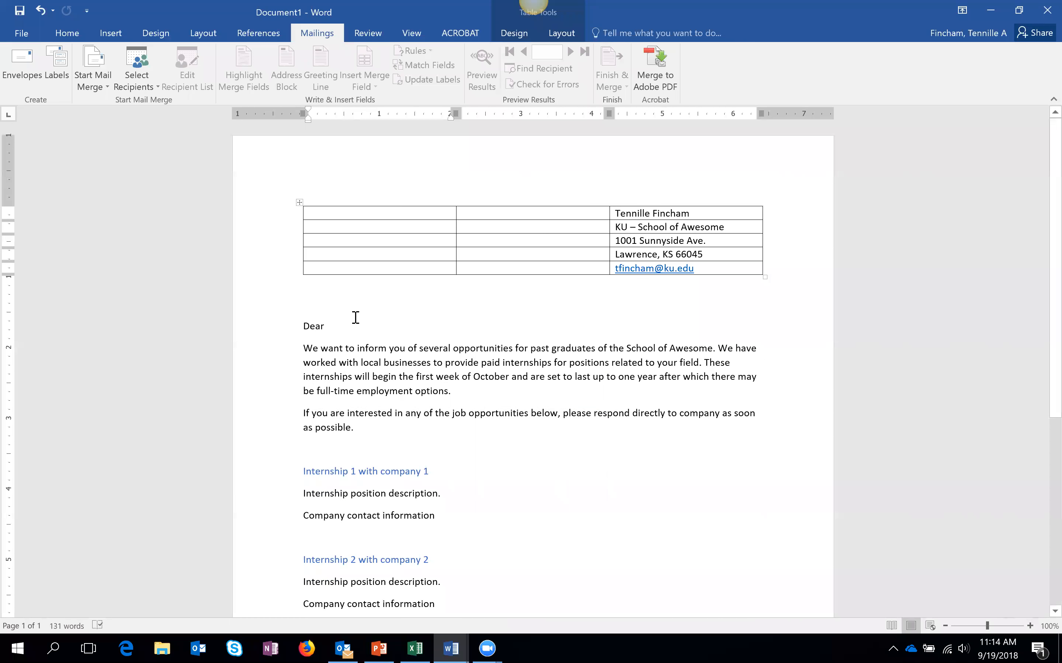
# - Open the Start Mail Merge menu, then the Select Recipients dropdown
pyautogui.click(93, 87)
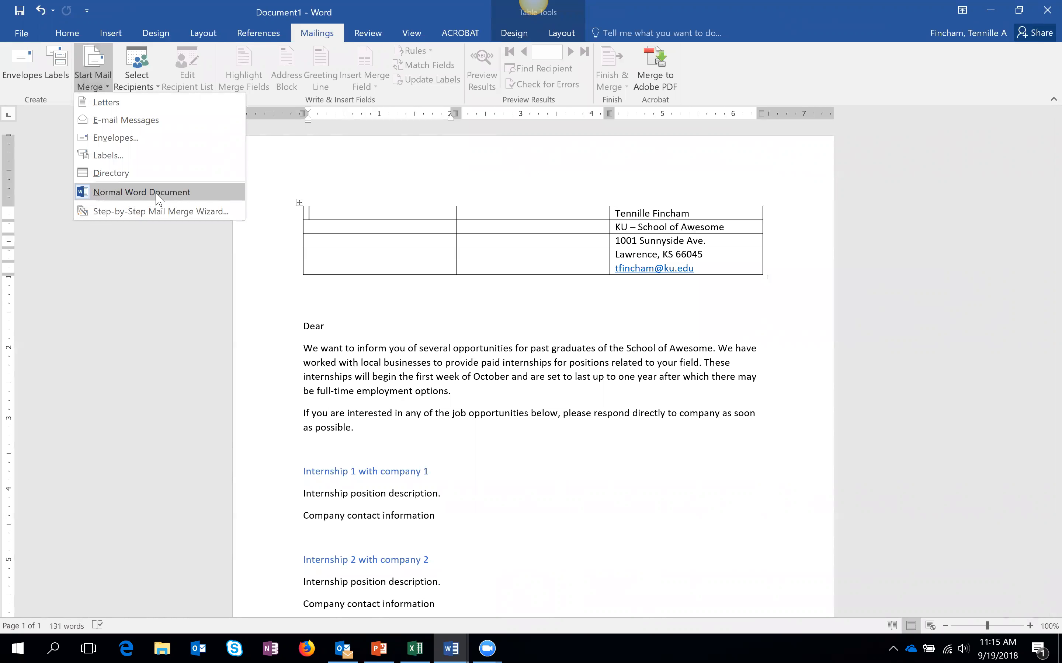
pyautogui.click(150, 72)
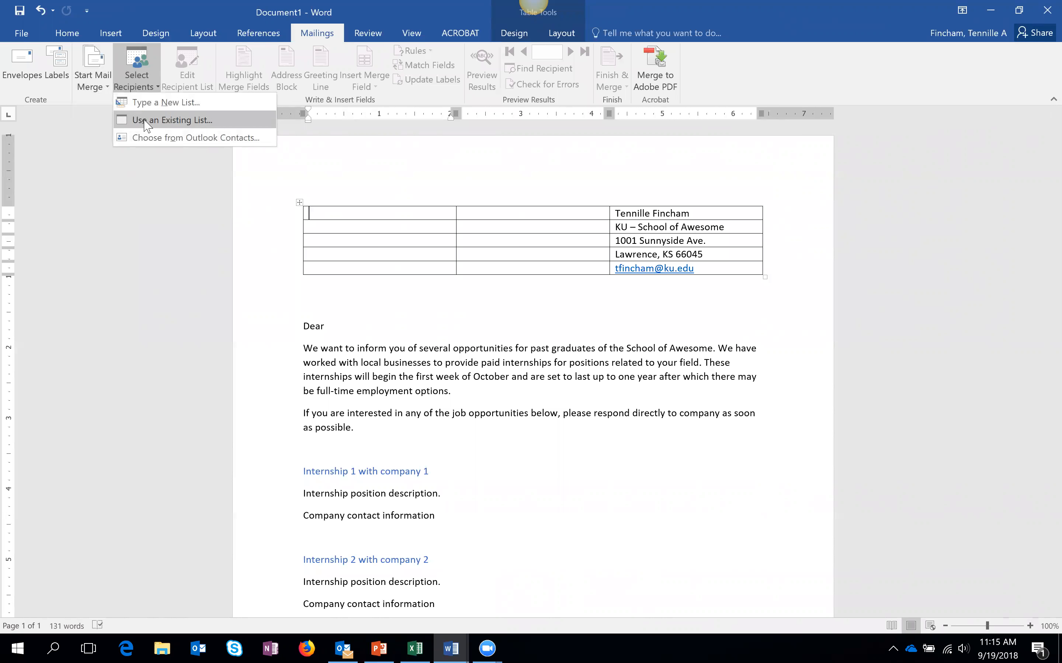
# - Use an existing list: browse the TIE drive to Webinar Wednesdays > Sept 19 - Mailmerge and open mail-merge-sample-file-2
pyautogui.click(185, 126)
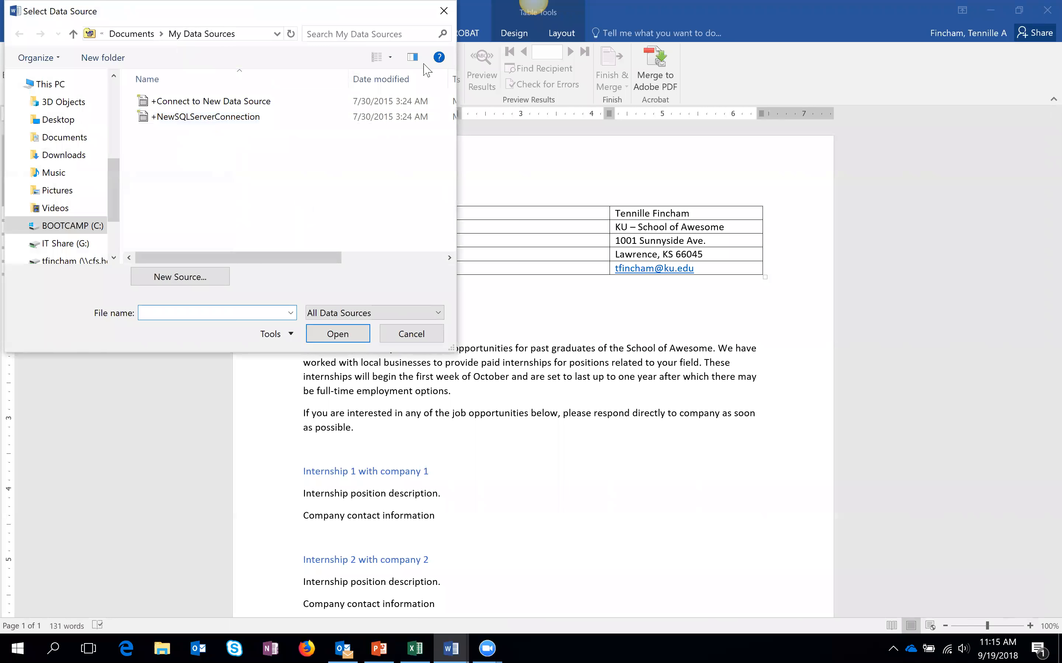
pyautogui.moveTo(361, 225); pyautogui.dragTo(355, 265)
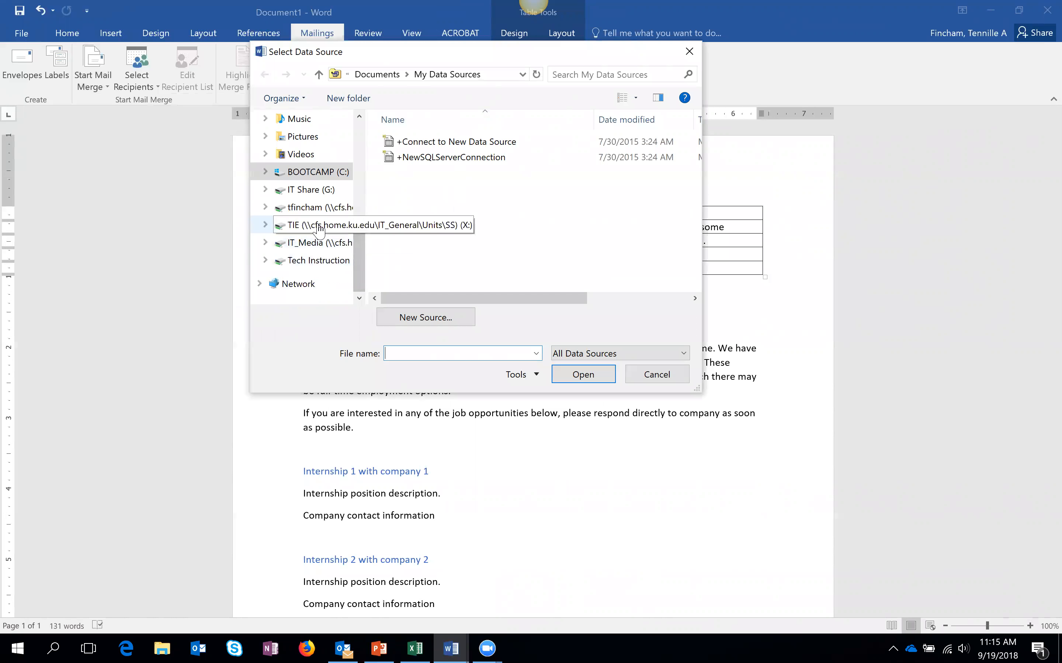
pyautogui.click(334, 226)
pyautogui.moveTo(694, 173); pyautogui.dragTo(694, 206)
pyautogui.doubleClick(460, 268)
pyautogui.doubleClick(424, 174)
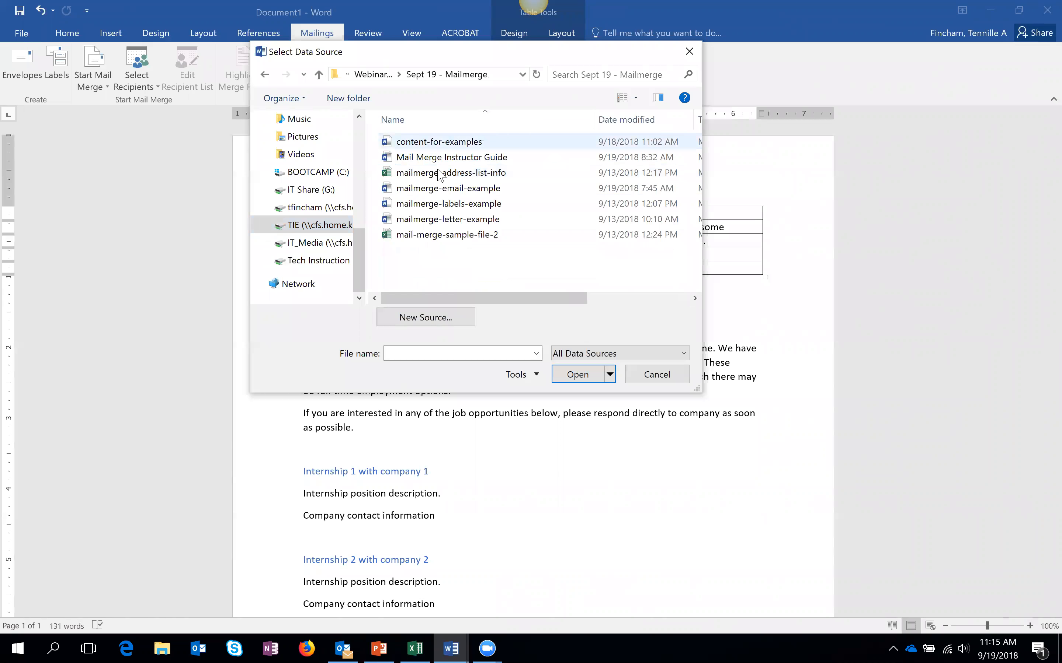
pyautogui.click(474, 237)
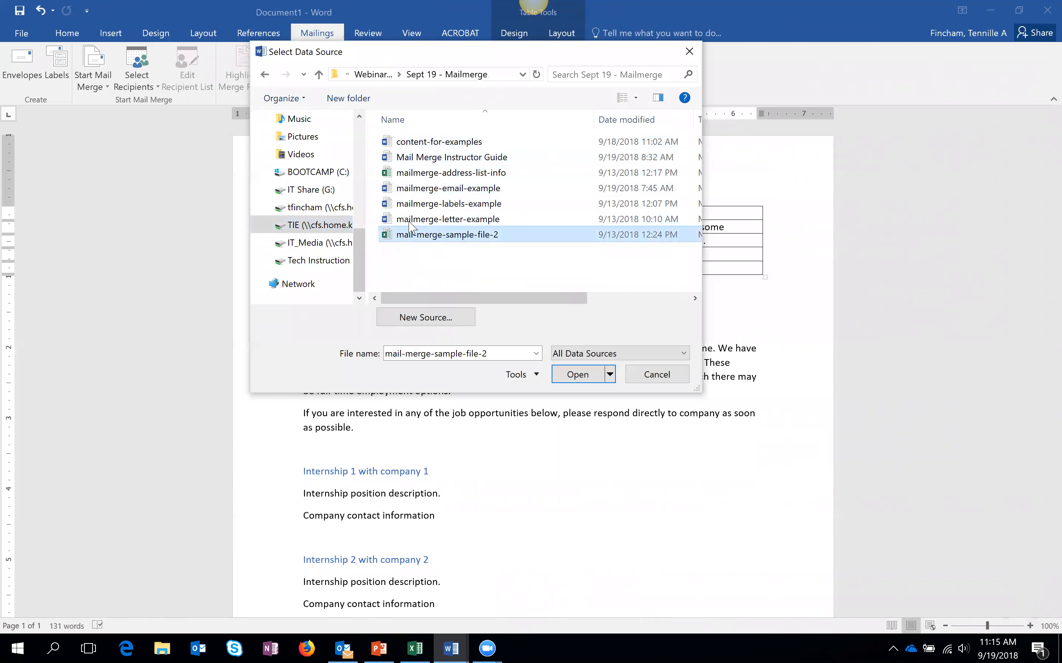
pyautogui.click(572, 379)
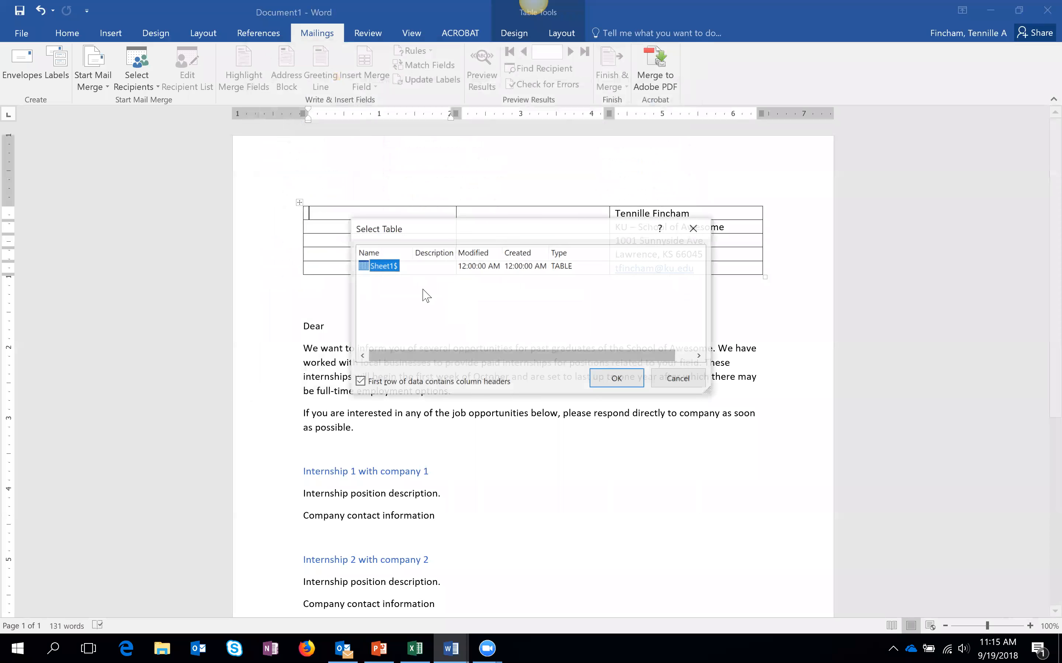
# - Choose Sheet1$ as the recipient table and confirm
pyautogui.moveTo(424, 232); pyautogui.dragTo(406, 193)
pyautogui.click(362, 225)
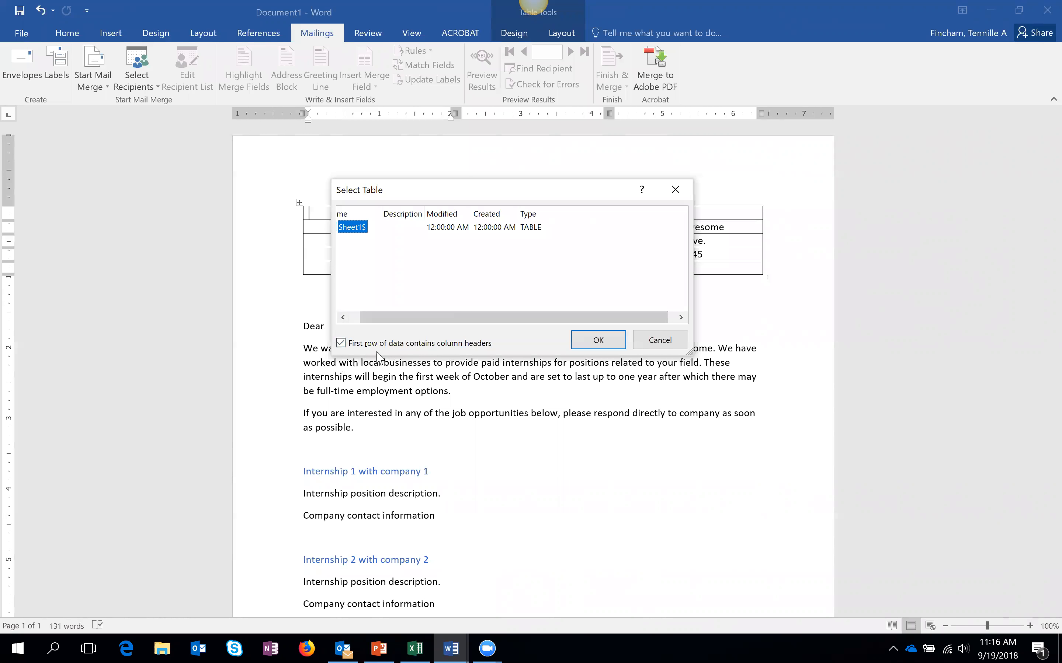
pyautogui.click(598, 338)
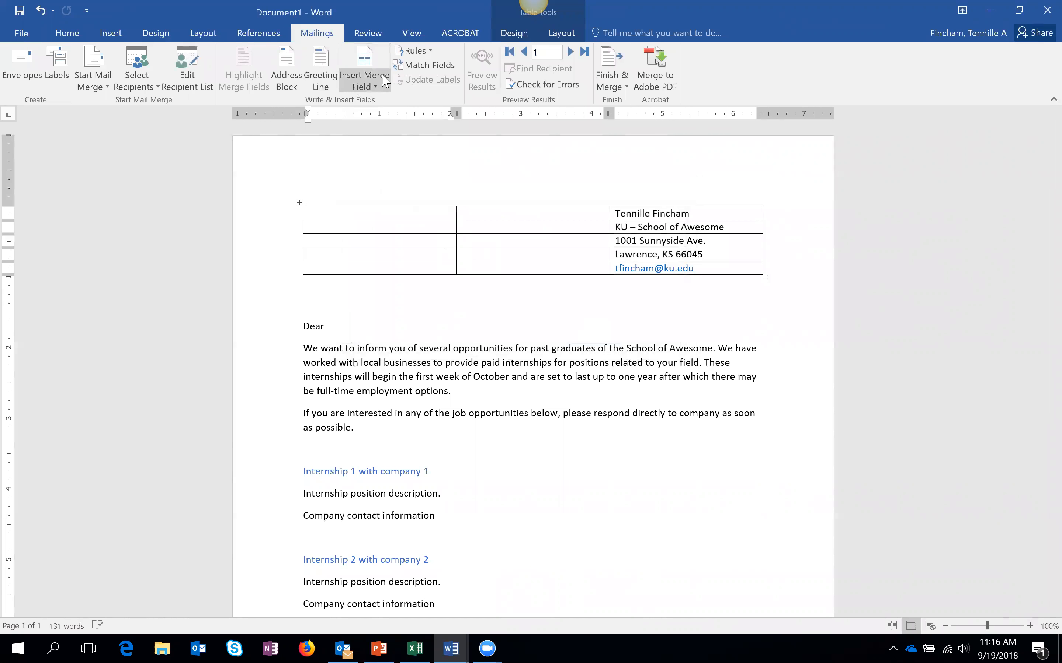
# - Insert the First_Name_Last_Name merge field right after 'Dear' in the greeting
pyautogui.click(375, 87)
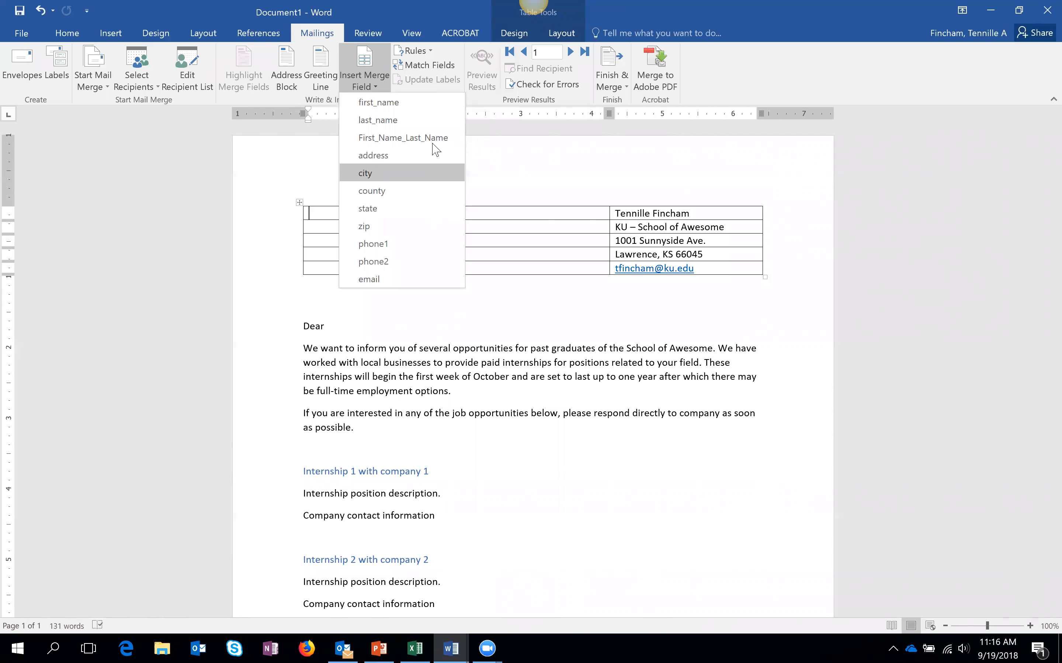
pyautogui.click(517, 221)
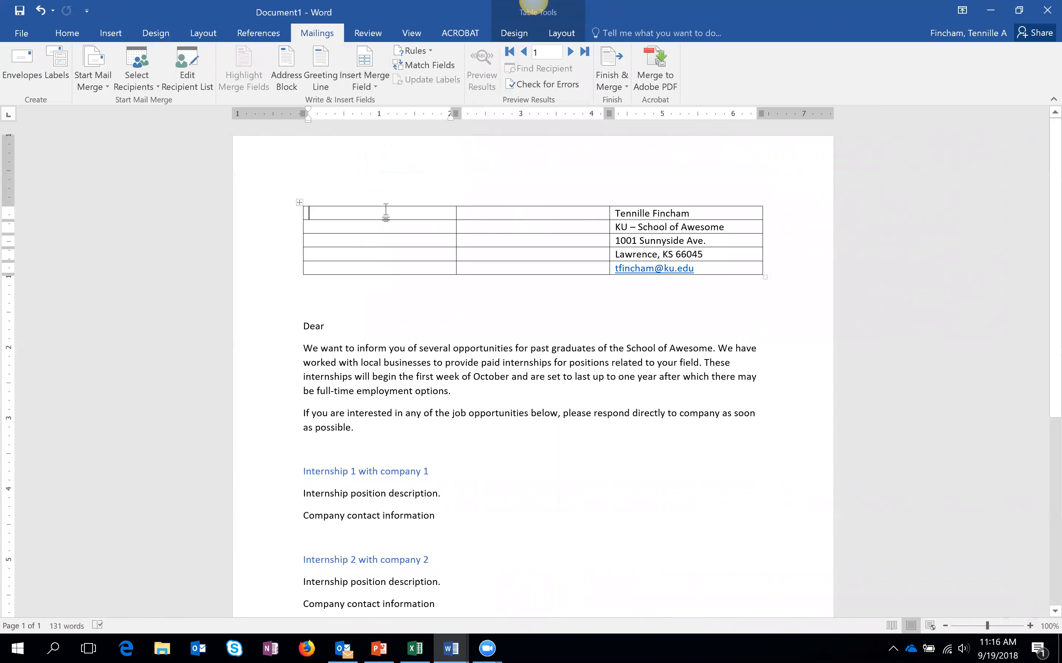
pyautogui.click(377, 324)
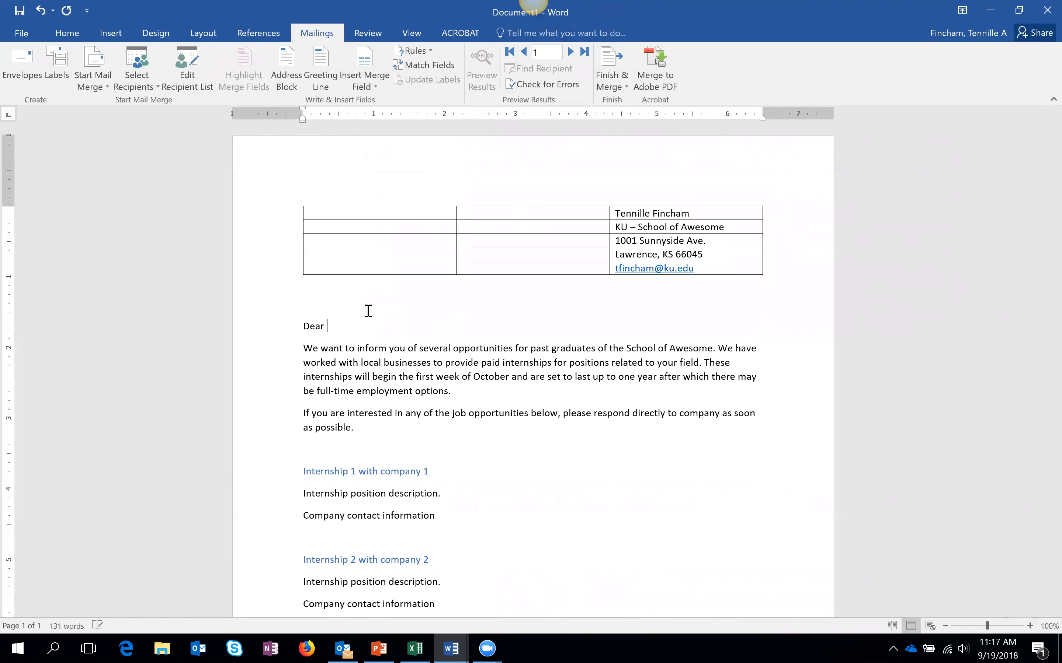
pyautogui.click(376, 87)
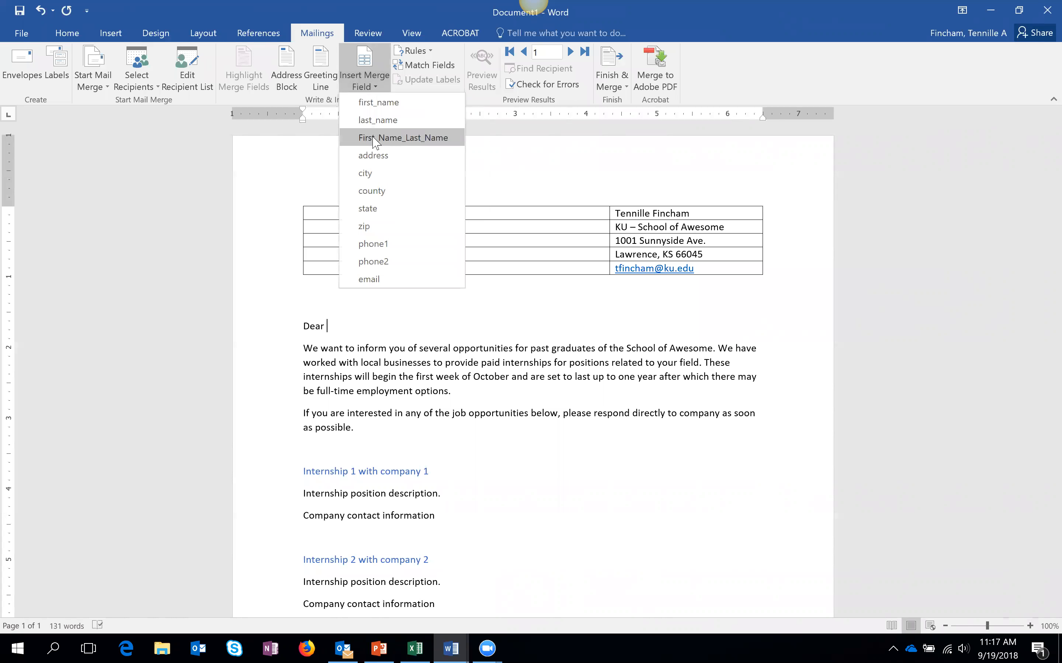
pyautogui.click(401, 138)
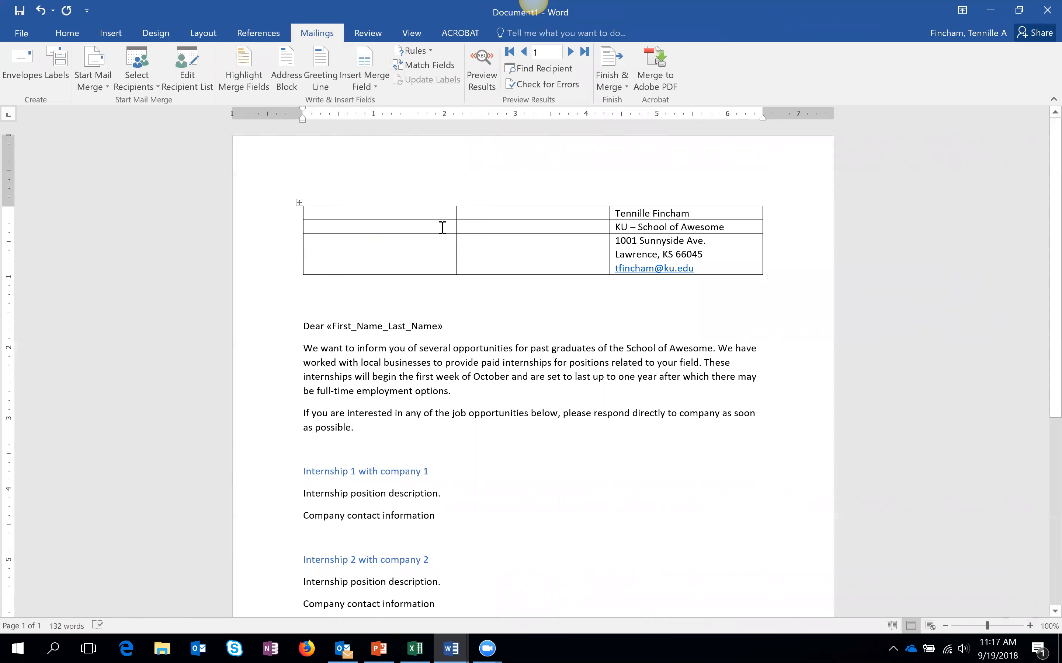
# - Preview the greeting with the first recipient's real name and check the Excel name column
pyautogui.click(491, 72)
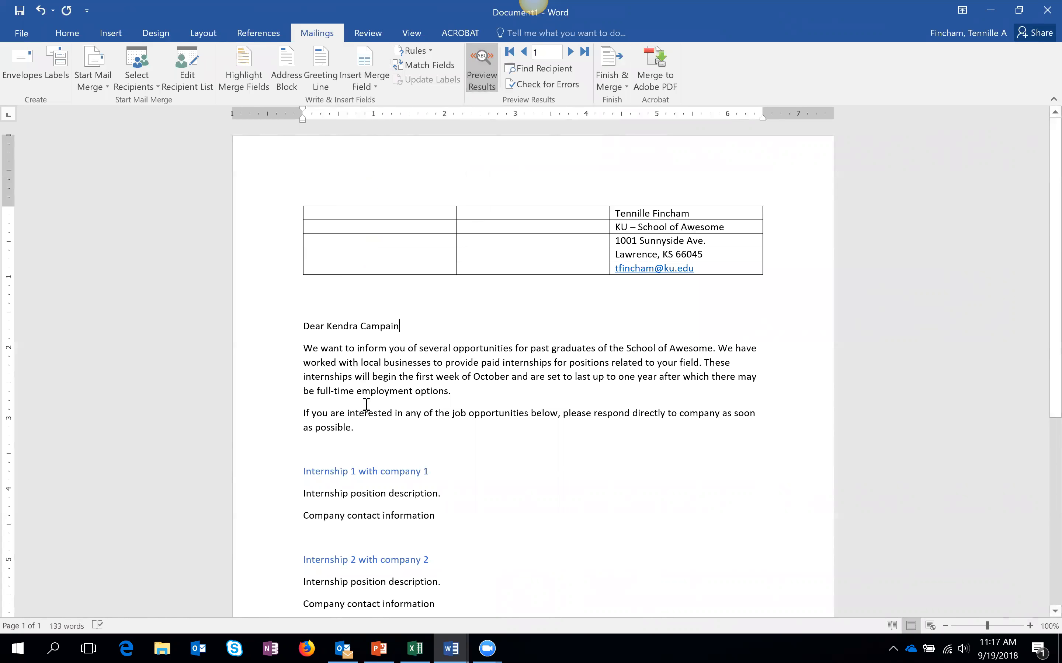
pyautogui.click(414, 649)
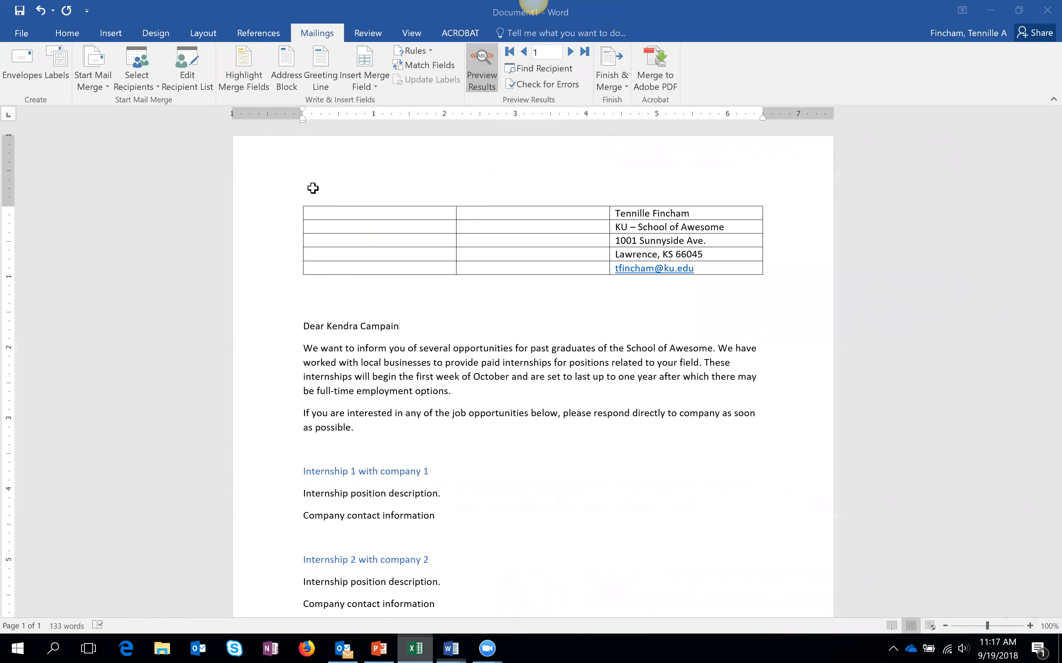
pyautogui.moveTo(199, 158); pyautogui.dragTo(209, 302)
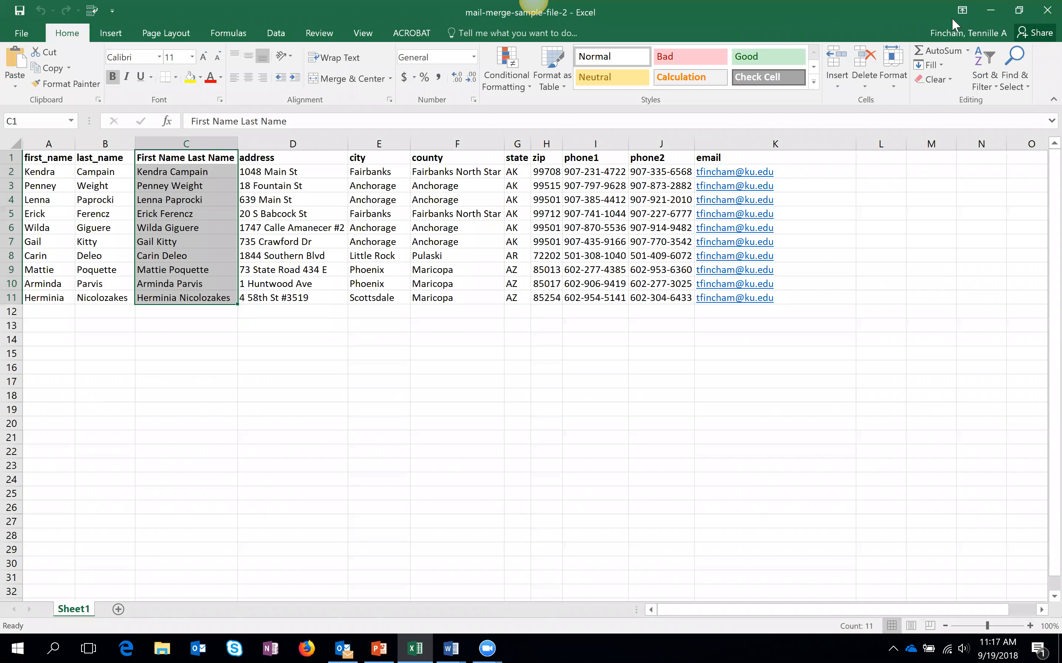
pyautogui.click(986, 10)
pyautogui.click(407, 208)
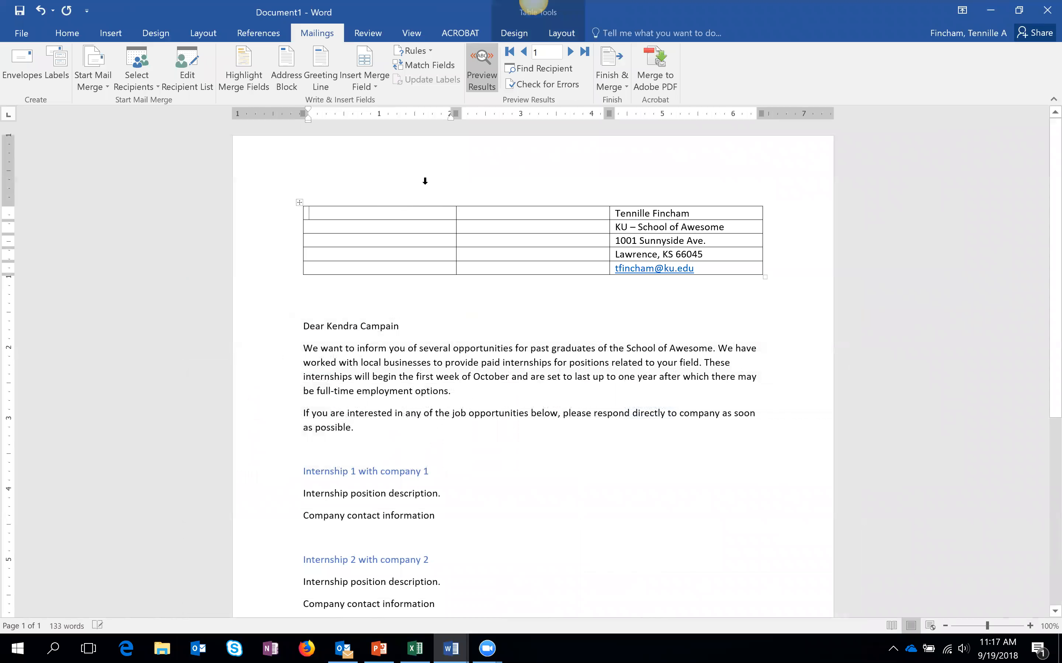
# - Turn off the preview and add «First_Name_Last_Name» and «address» fields to the first two rows
pyautogui.click(491, 86)
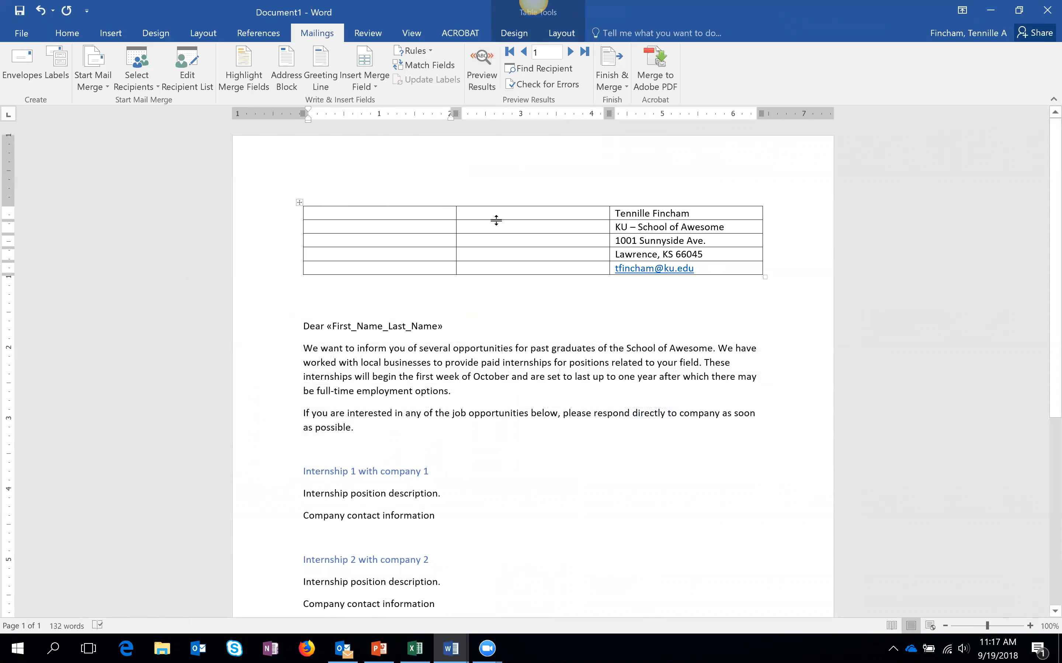
pyautogui.click(376, 88)
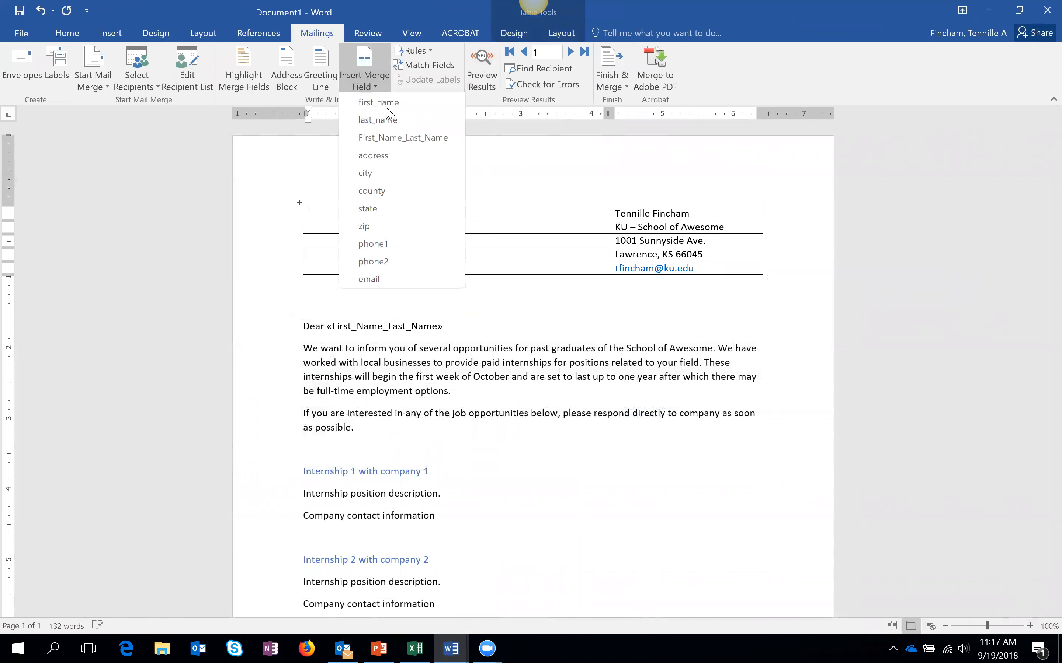
pyautogui.click(400, 138)
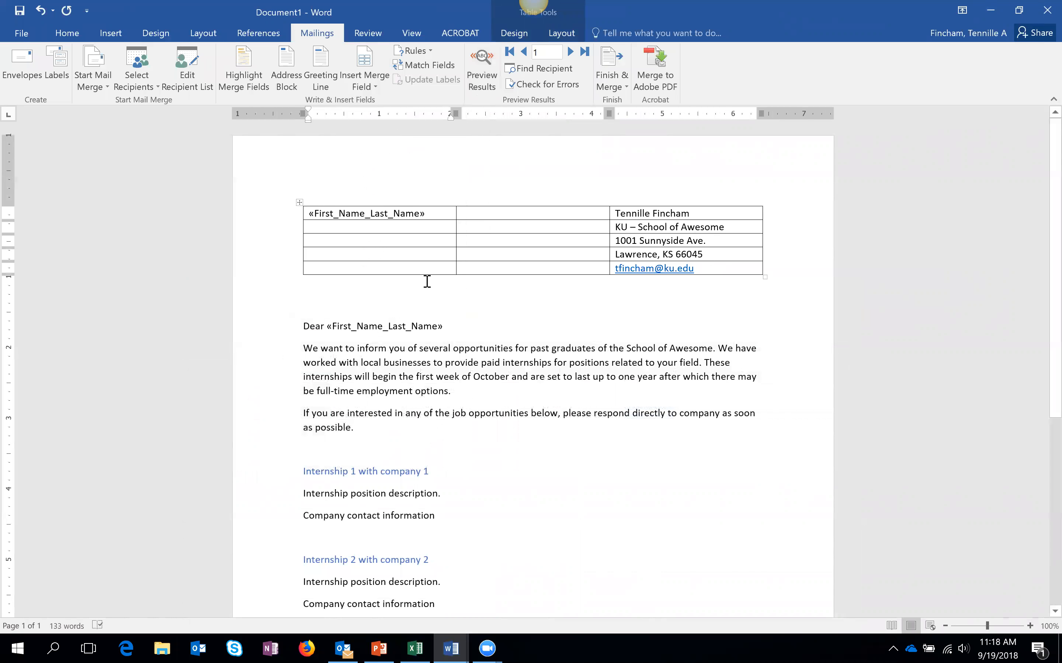
pyautogui.click(361, 228)
pyautogui.click(375, 88)
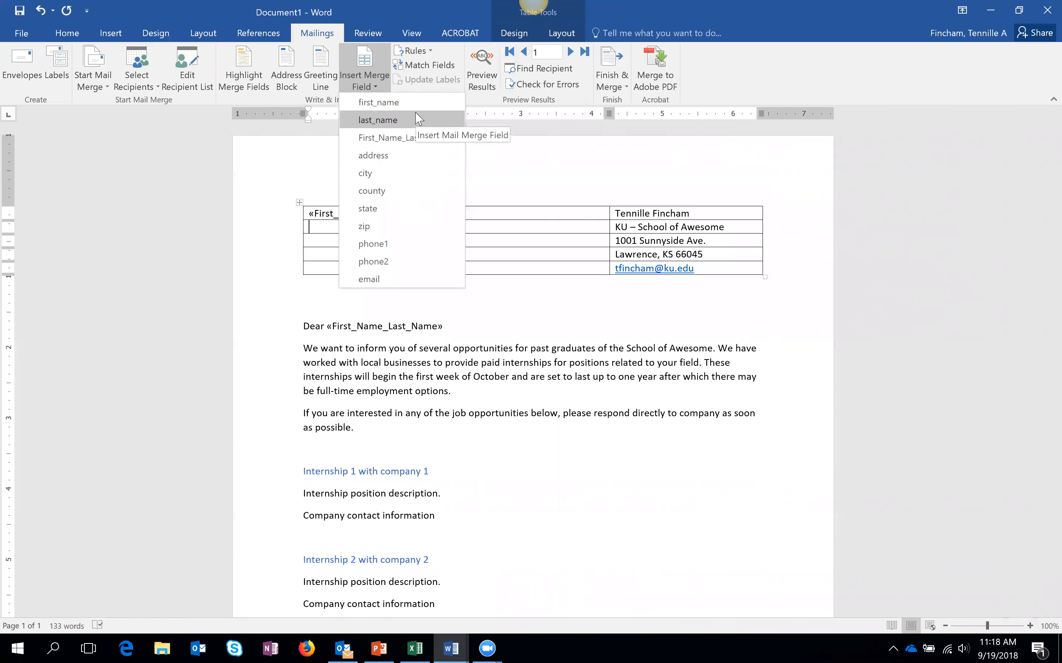
pyautogui.click(404, 155)
# - Add «city», «state» «zip» to row three and a «zip» field to row four
pyautogui.click(384, 240)
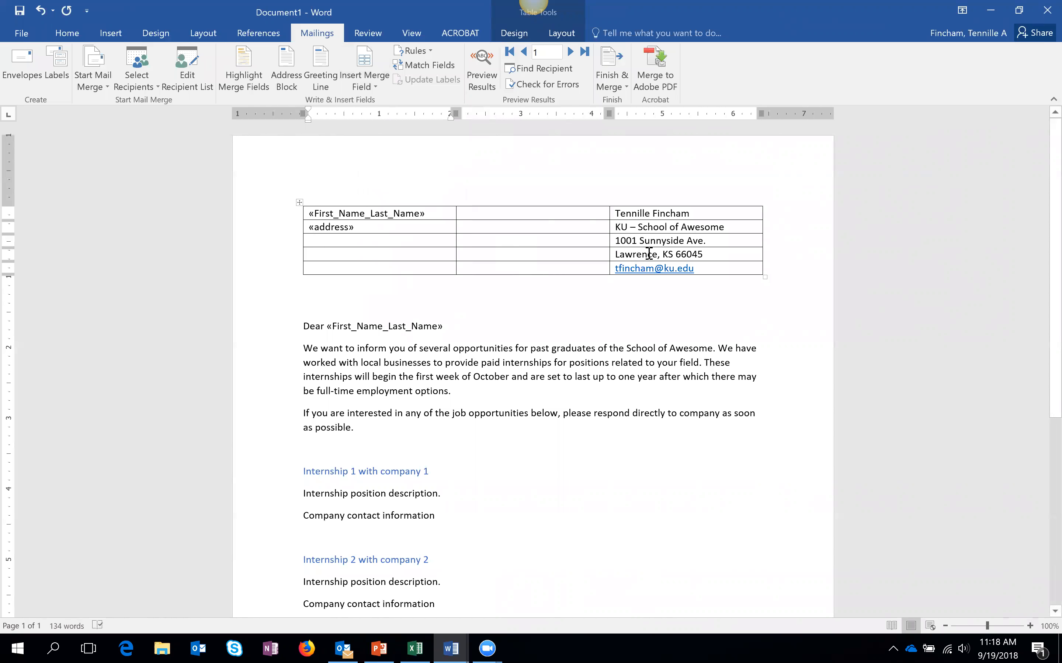
pyautogui.click(364, 88)
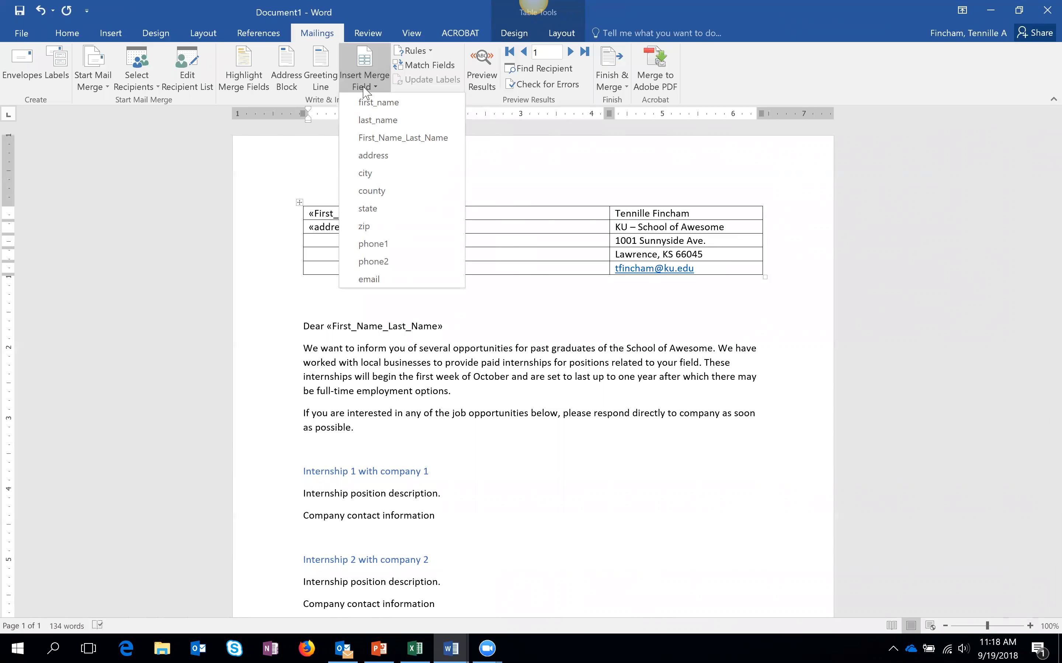
pyautogui.click(404, 174)
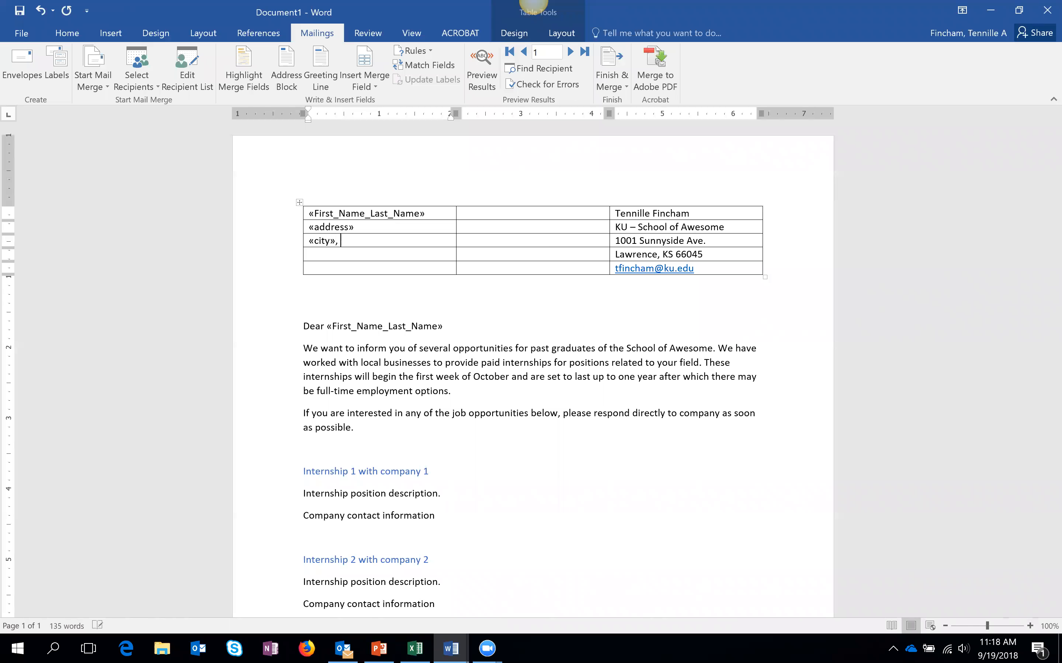
pyautogui.click(364, 84)
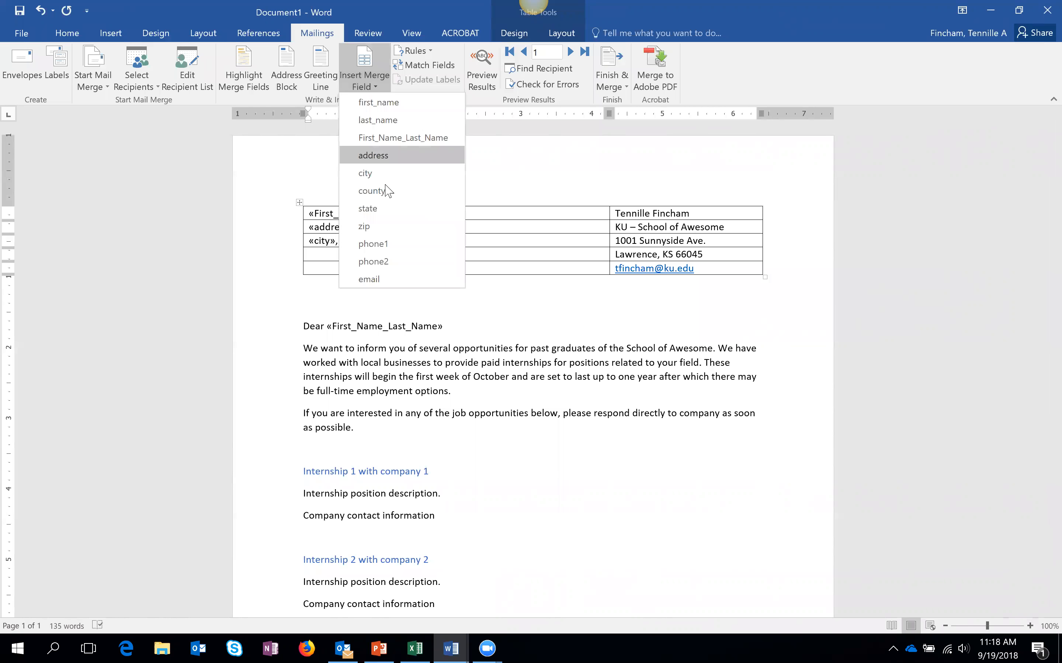
pyautogui.click(394, 213)
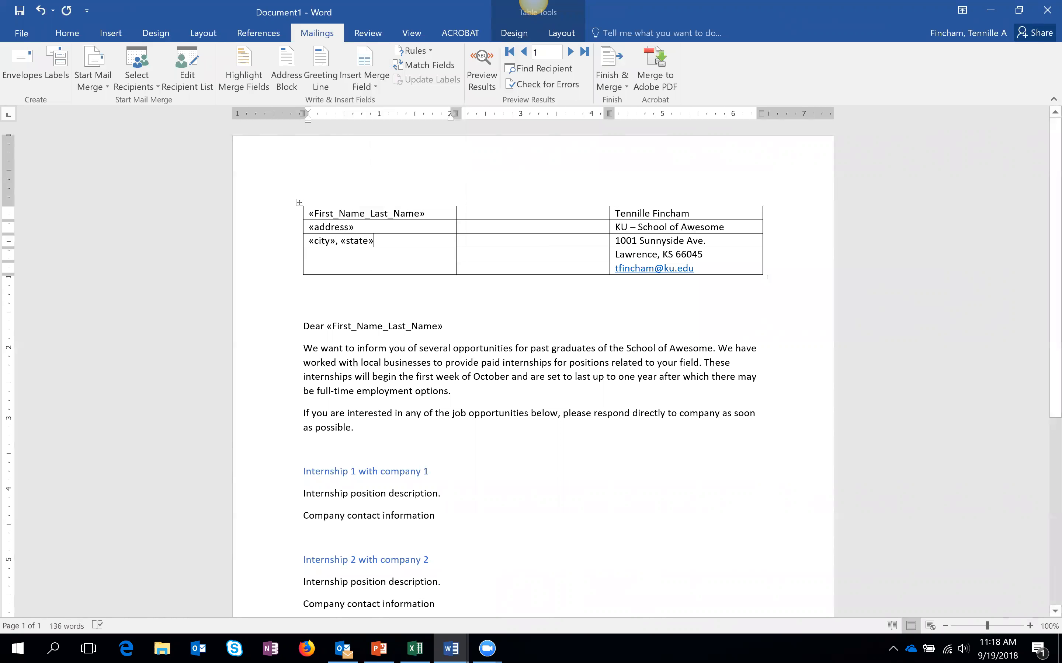
pyautogui.click(364, 84)
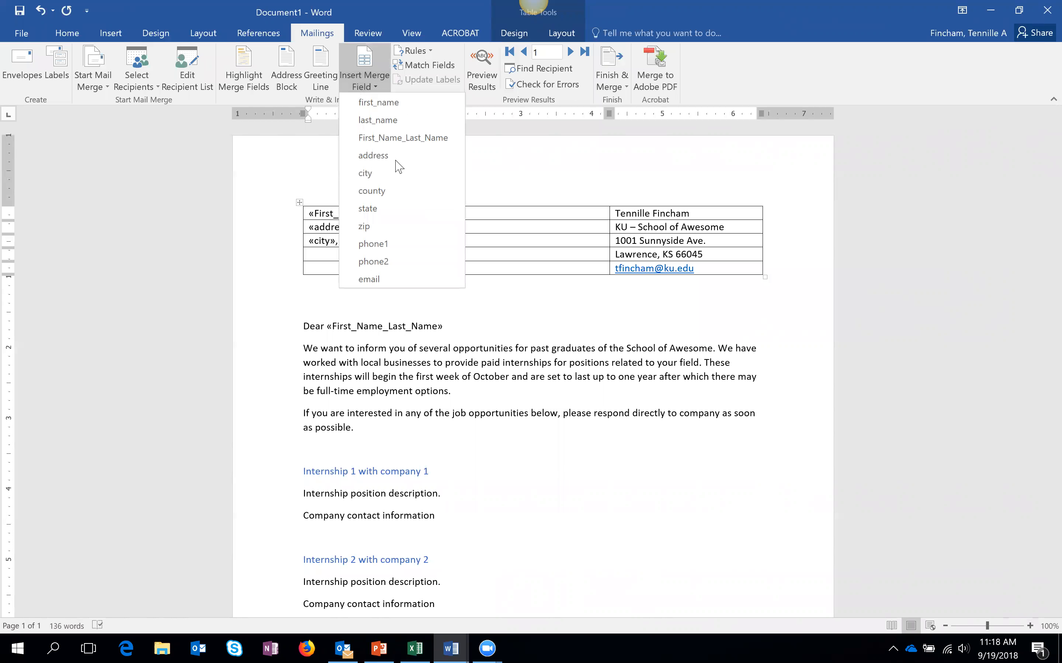
pyautogui.click(416, 227)
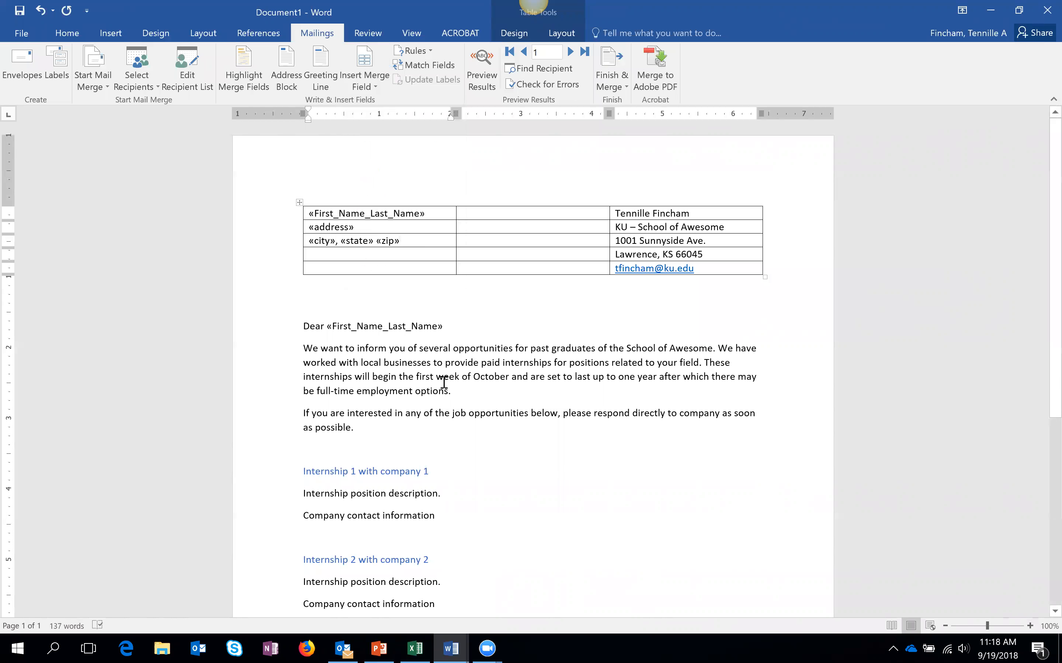
pyautogui.click(347, 257)
pyautogui.click(372, 88)
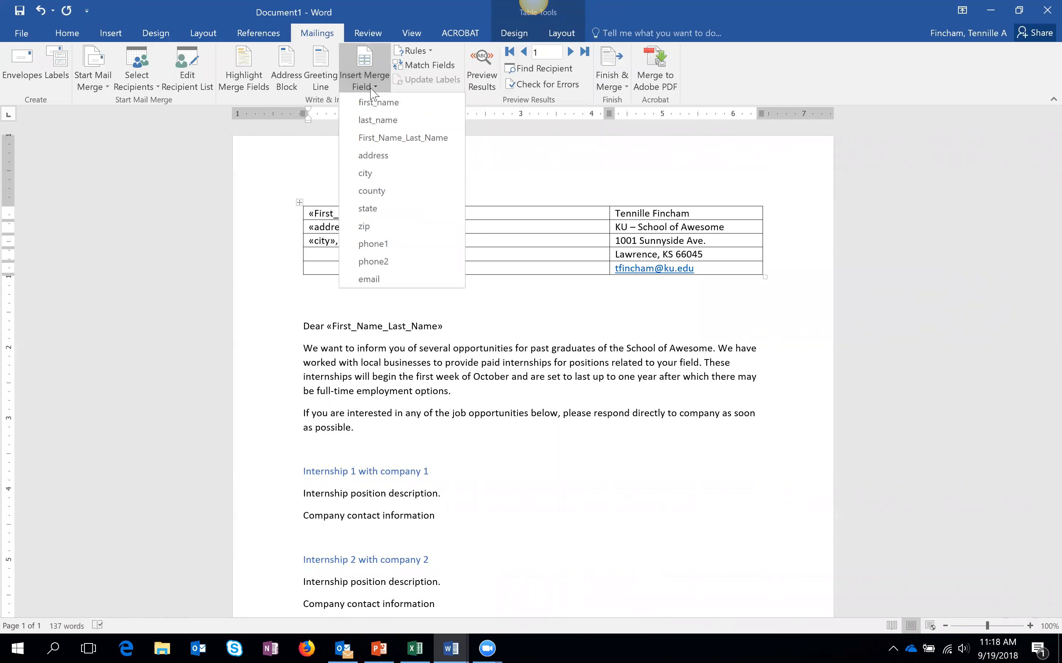
pyautogui.click(371, 227)
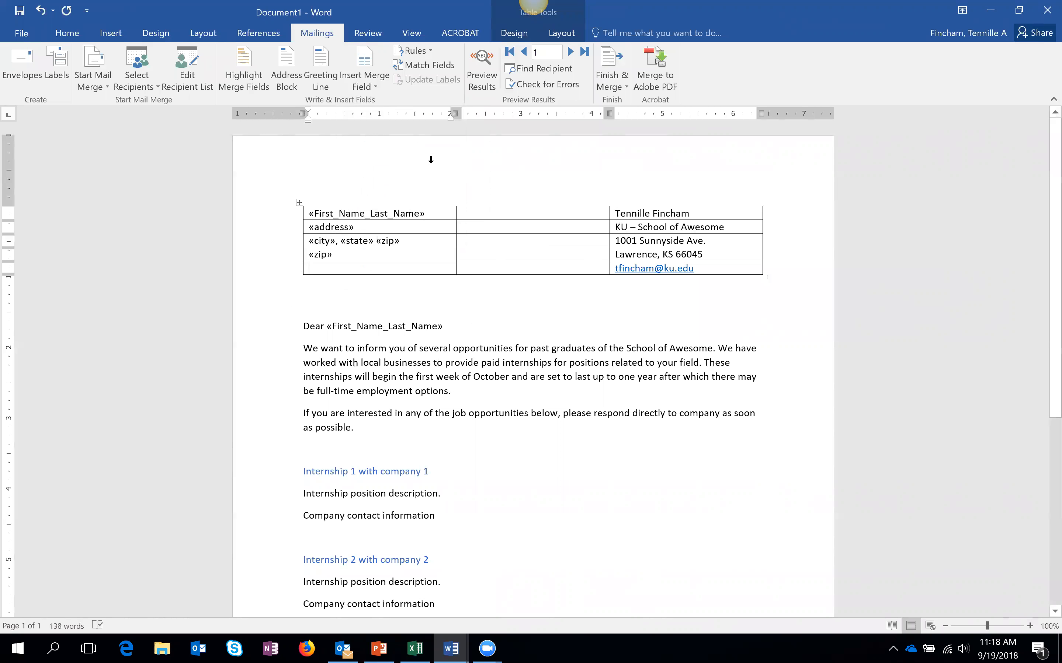
# - Preview the letter with record 1's details, then select cell C2 in the Excel recipient list
pyautogui.click(492, 92)
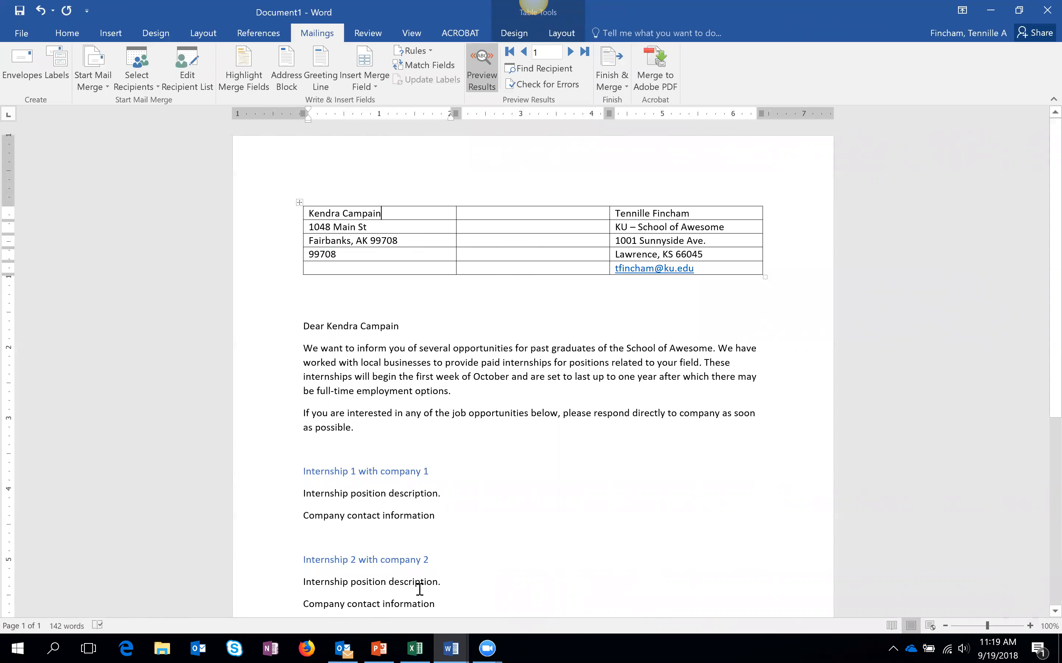
pyautogui.click(415, 648)
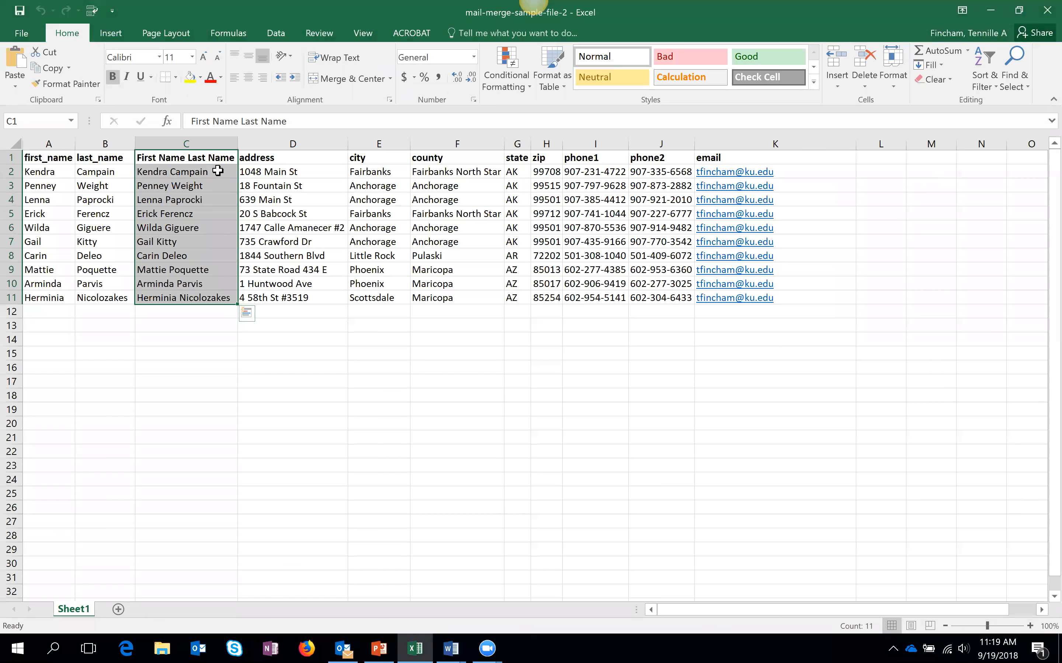
pyautogui.click(215, 172)
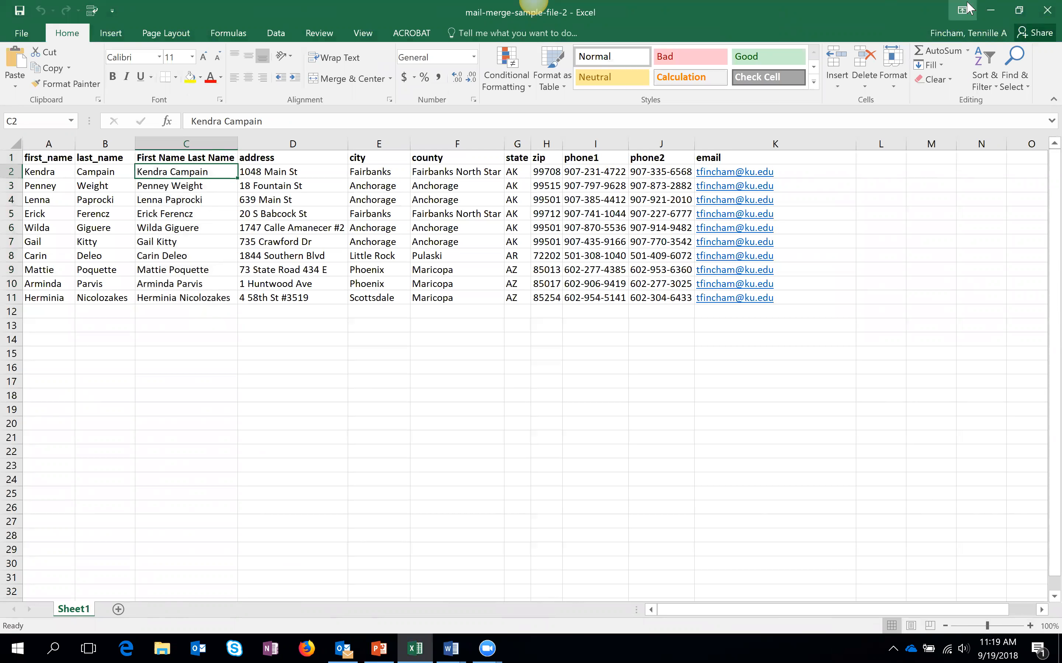
# - Switch from Excel back to the Word mail-merge letter with Alt+Tab
pyautogui.hotkey('alt', 'Tab')
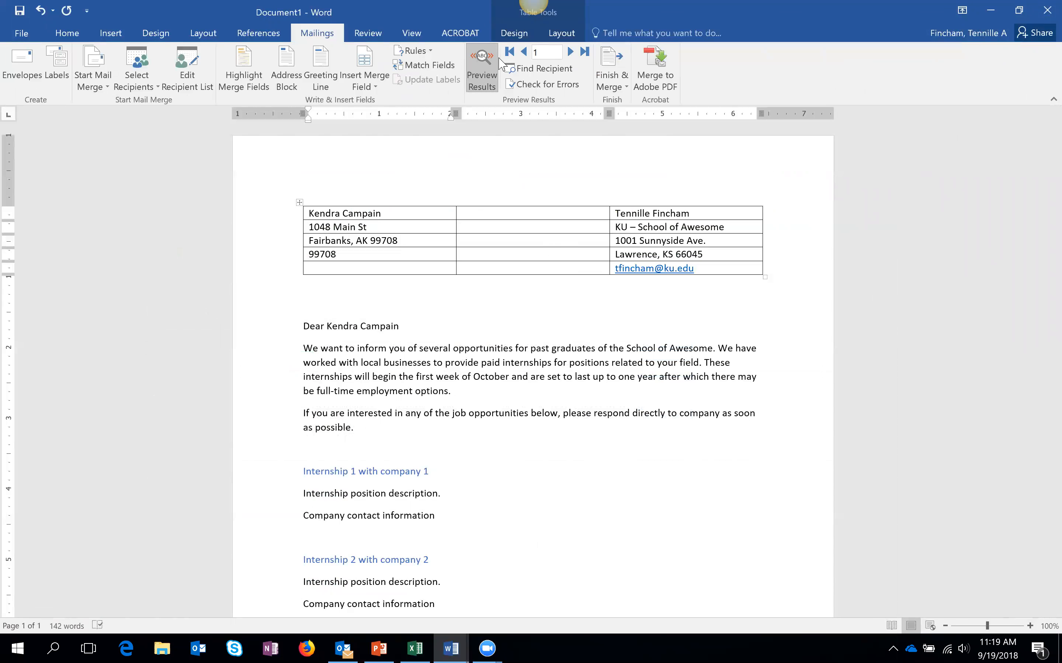
# - Page through each recipient's letter to the last record, then turn the preview off
pyautogui.click(570, 53)
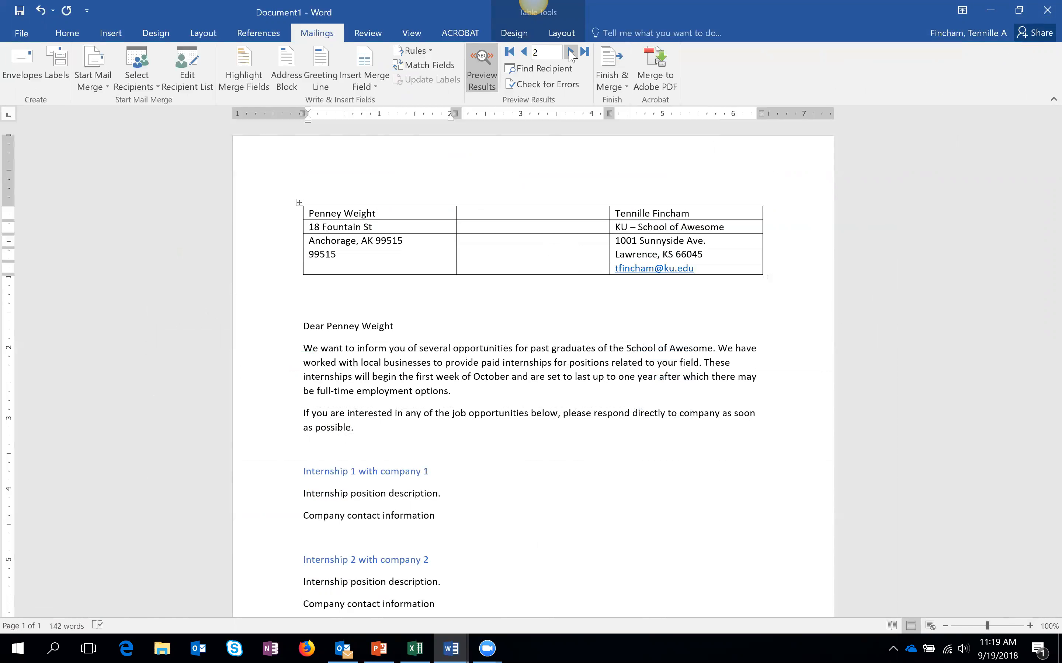
pyautogui.click(570, 53)
pyautogui.click(571, 53)
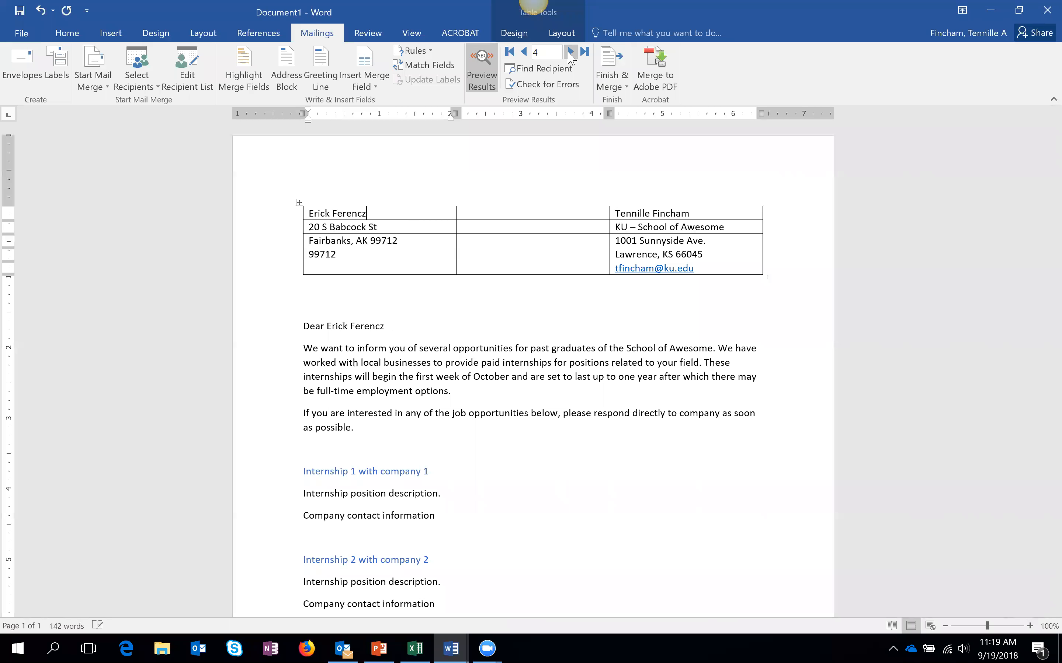
pyautogui.click(571, 52)
pyautogui.click(570, 53)
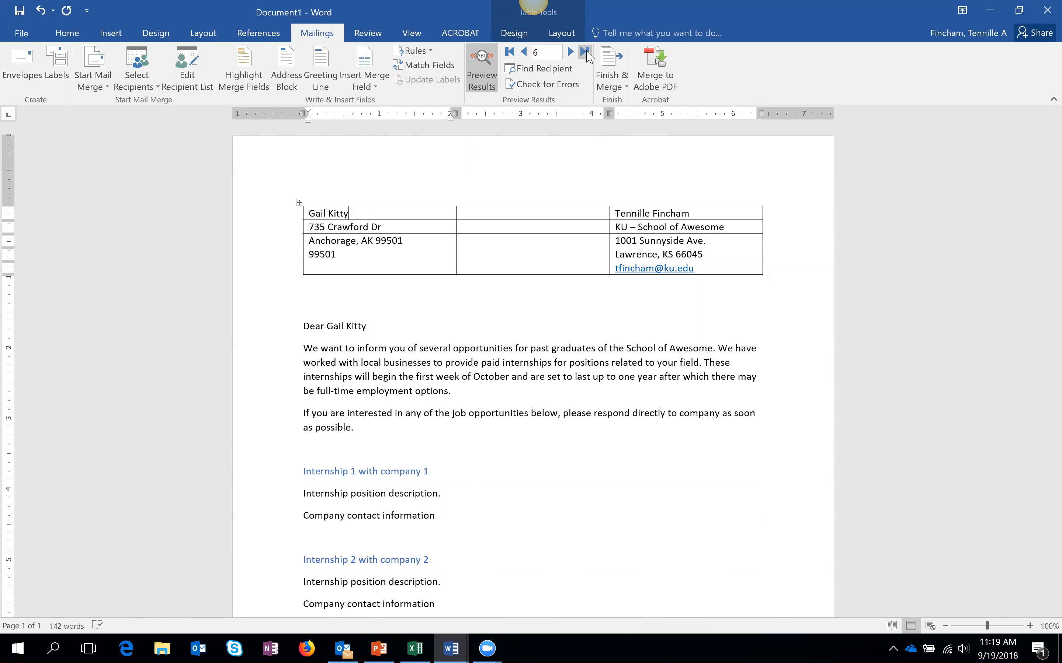
pyautogui.click(584, 53)
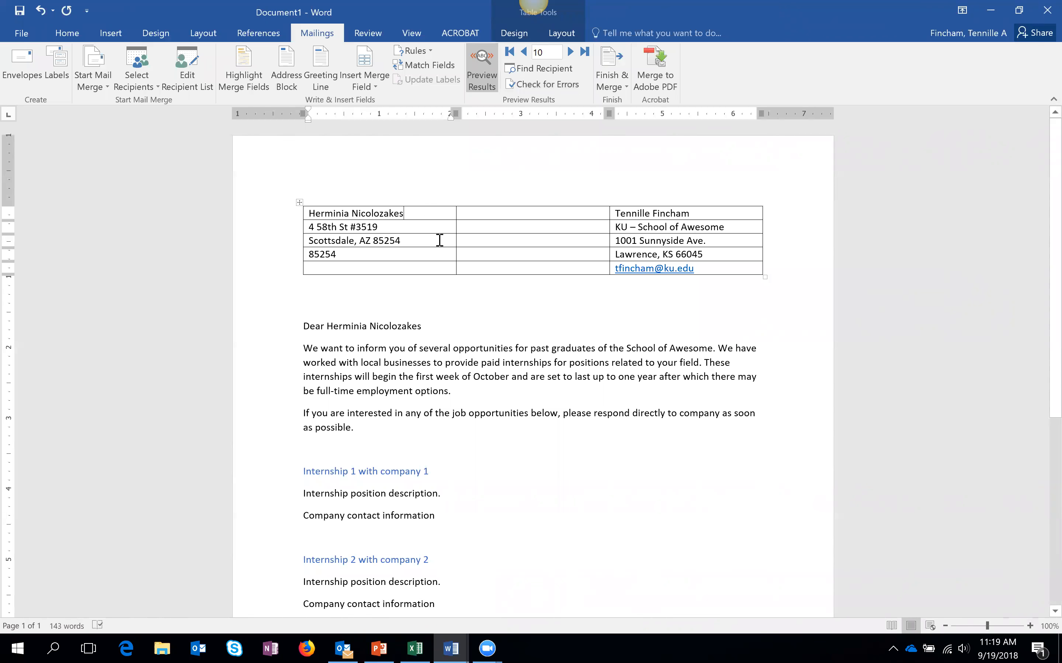
pyautogui.click(492, 80)
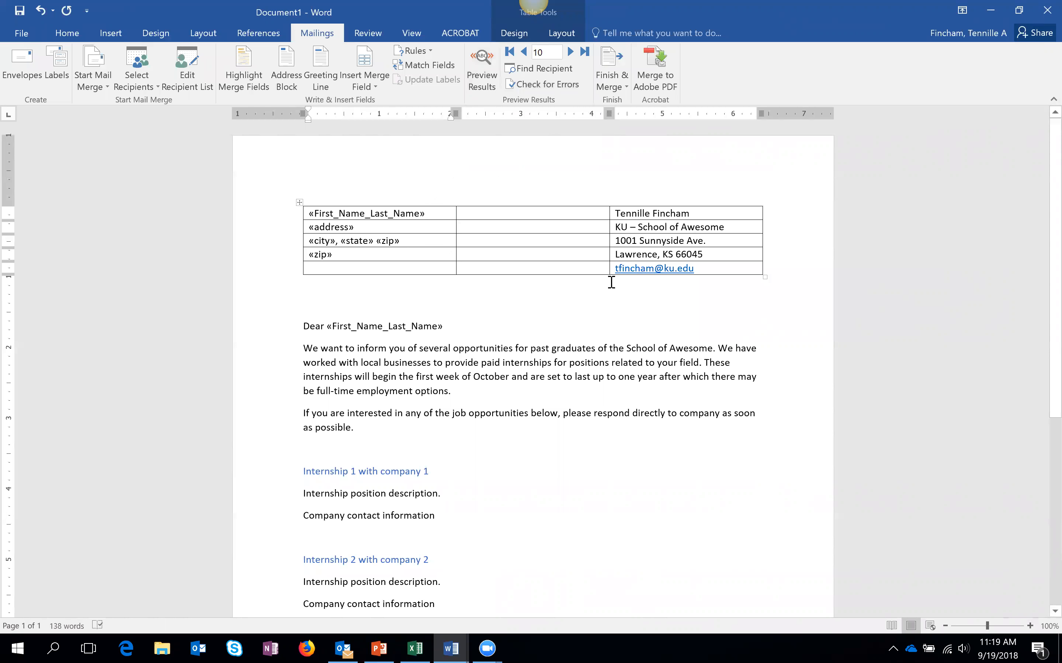
# - Set the table's pen colour to white and apply All Borders to hide its gridlines
pyautogui.click(298, 203)
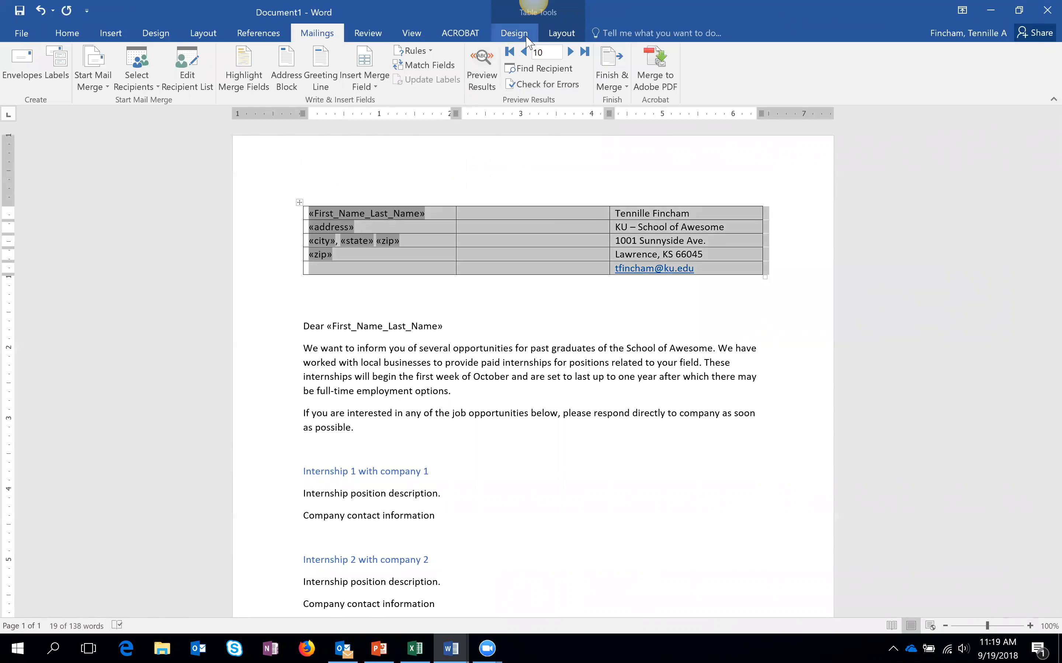
pyautogui.click(513, 32)
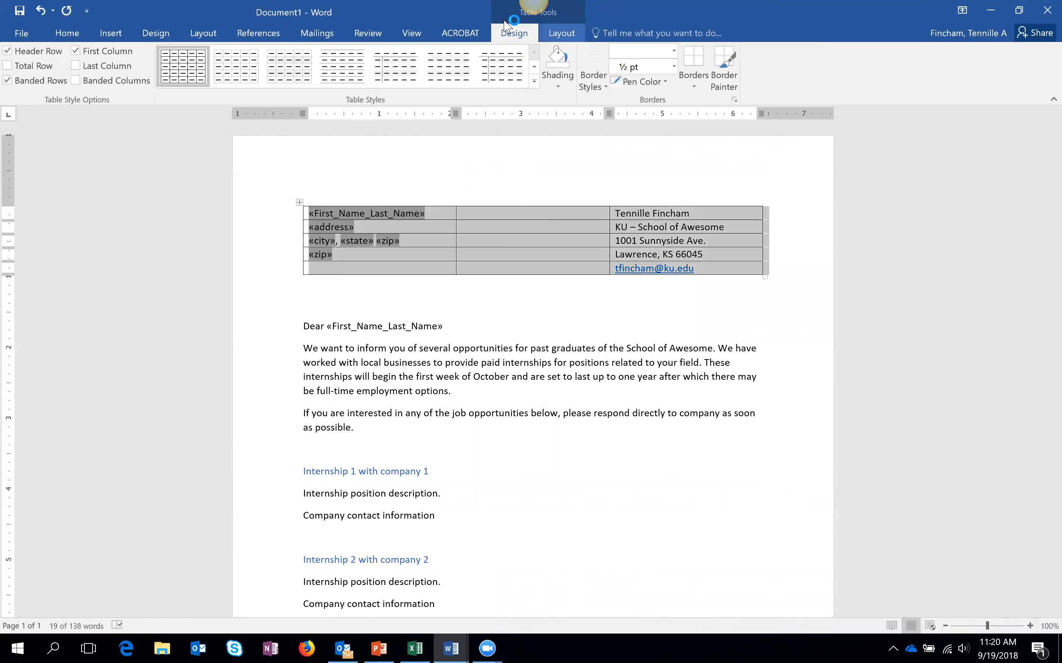
pyautogui.click(664, 82)
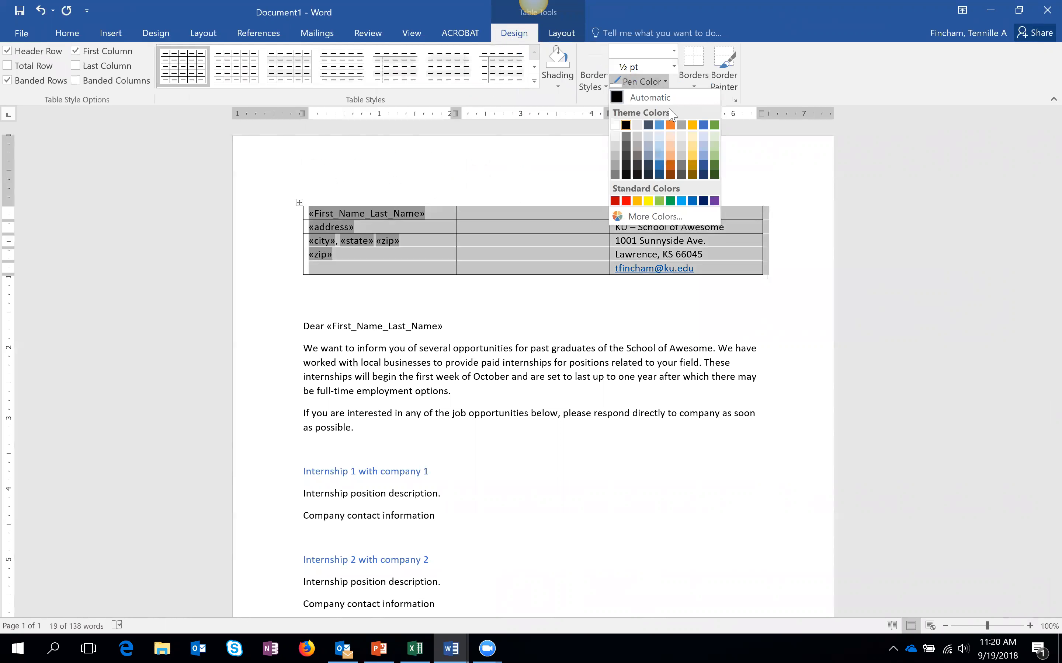
pyautogui.click(693, 79)
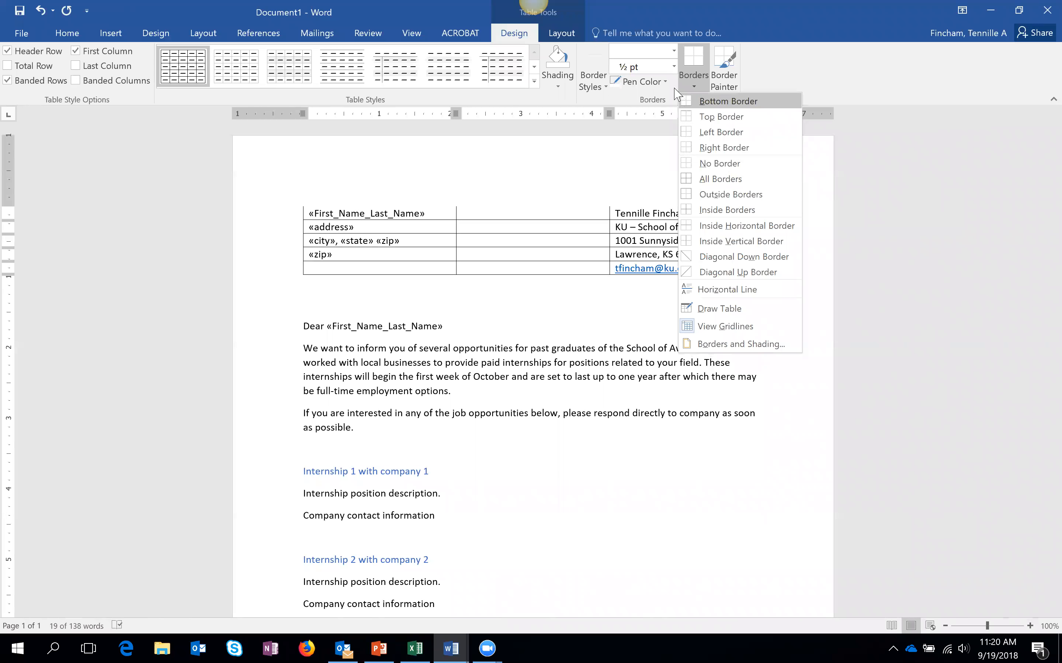
pyautogui.click(666, 83)
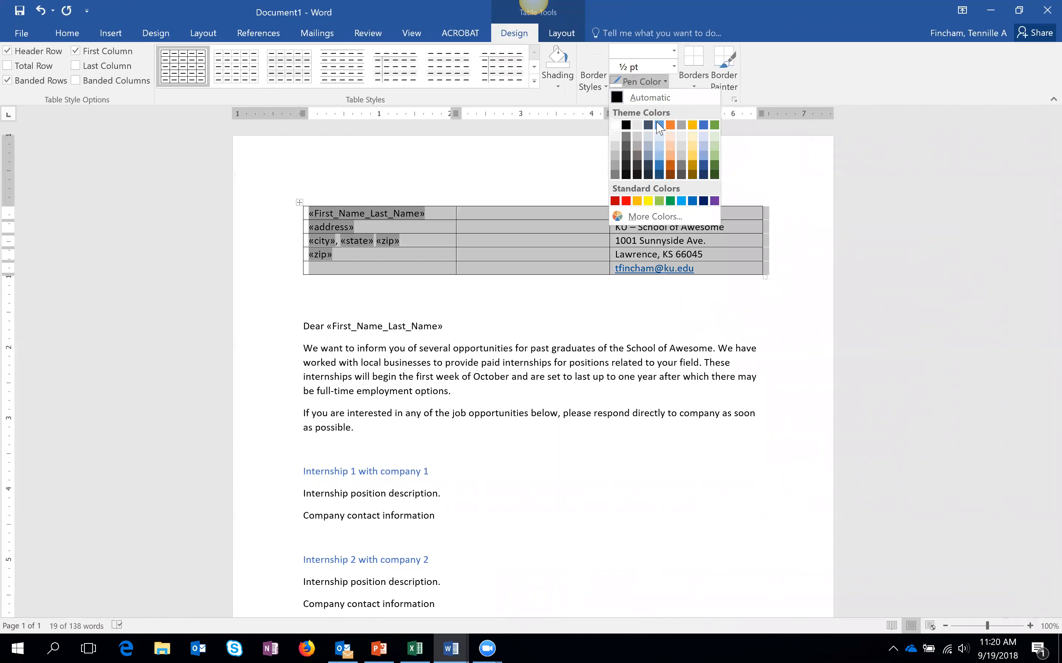
pyautogui.click(616, 126)
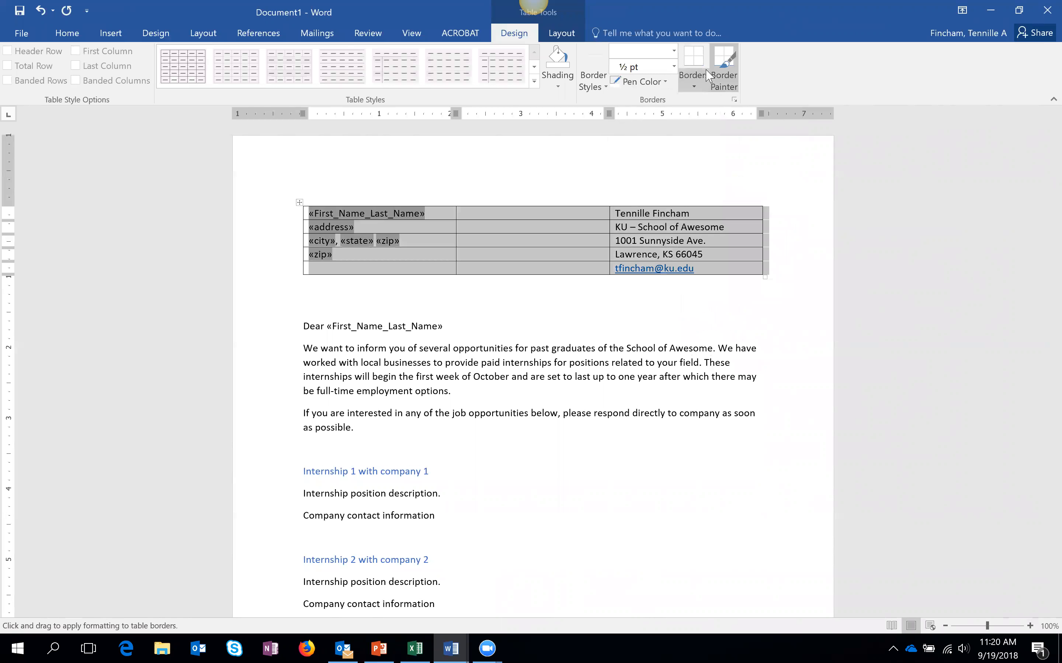
pyautogui.click(694, 85)
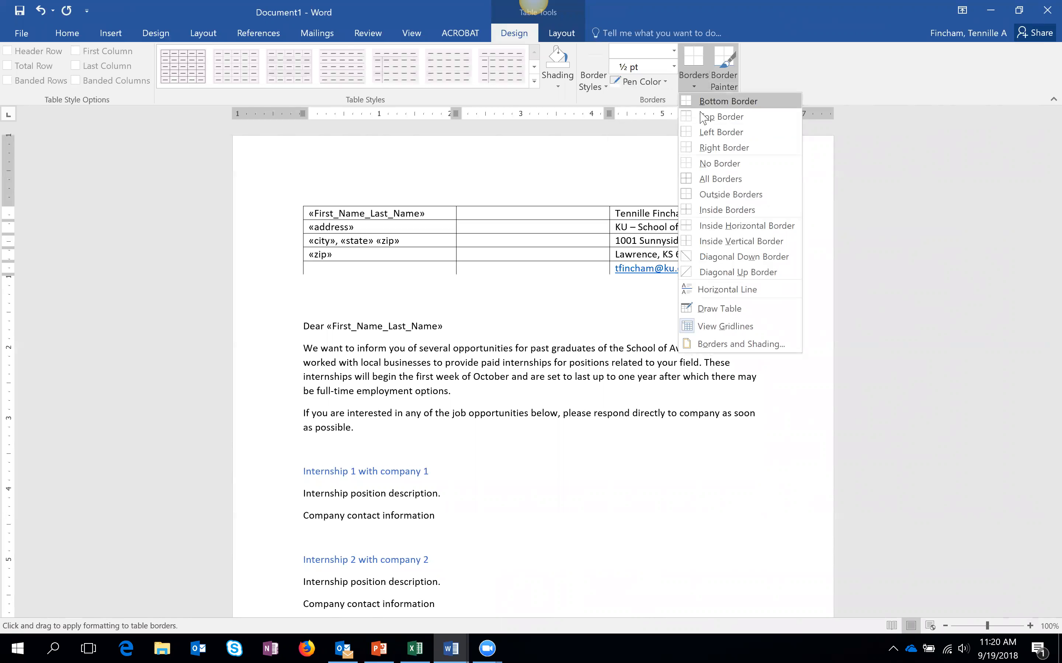
pyautogui.click(733, 178)
pyautogui.click(789, 222)
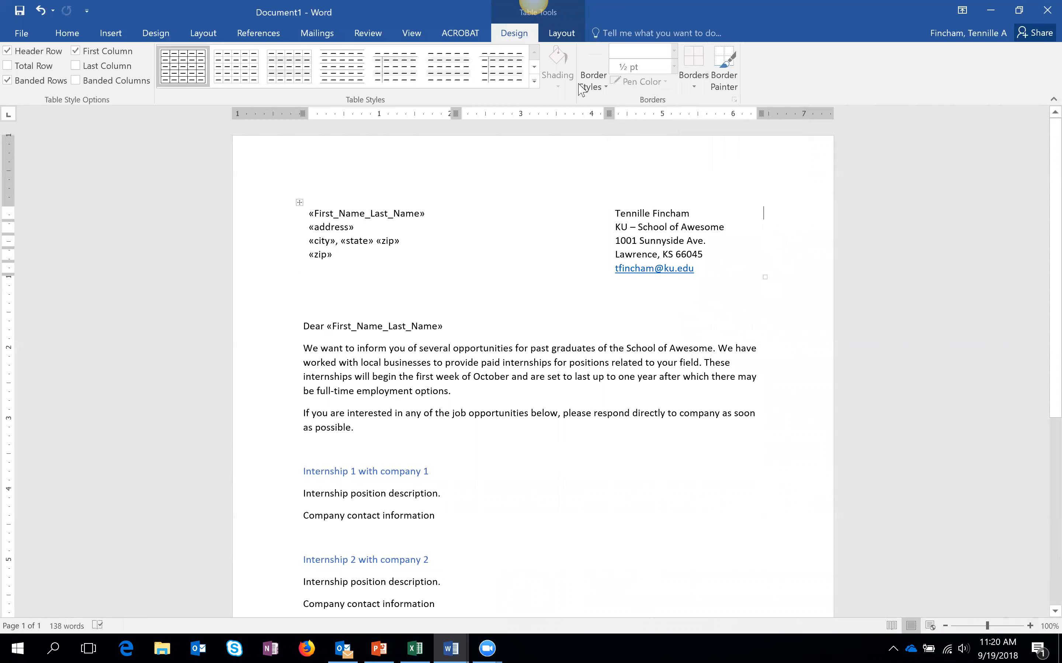
pyautogui.click(315, 35)
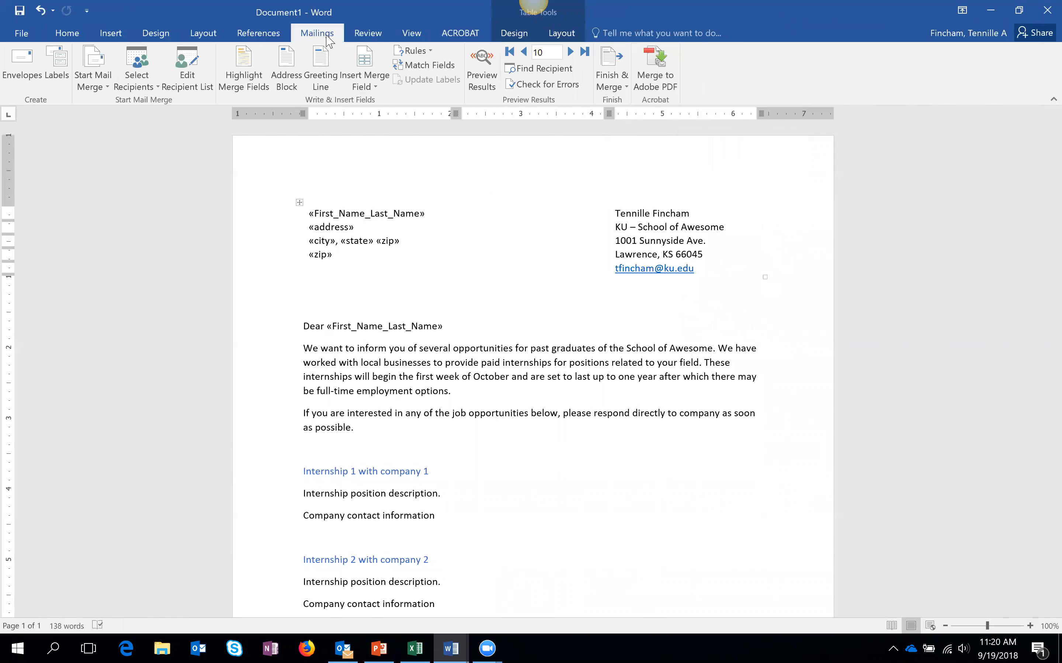
# - Turn the preview back on and go back two records to recipient 8
pyautogui.click(482, 66)
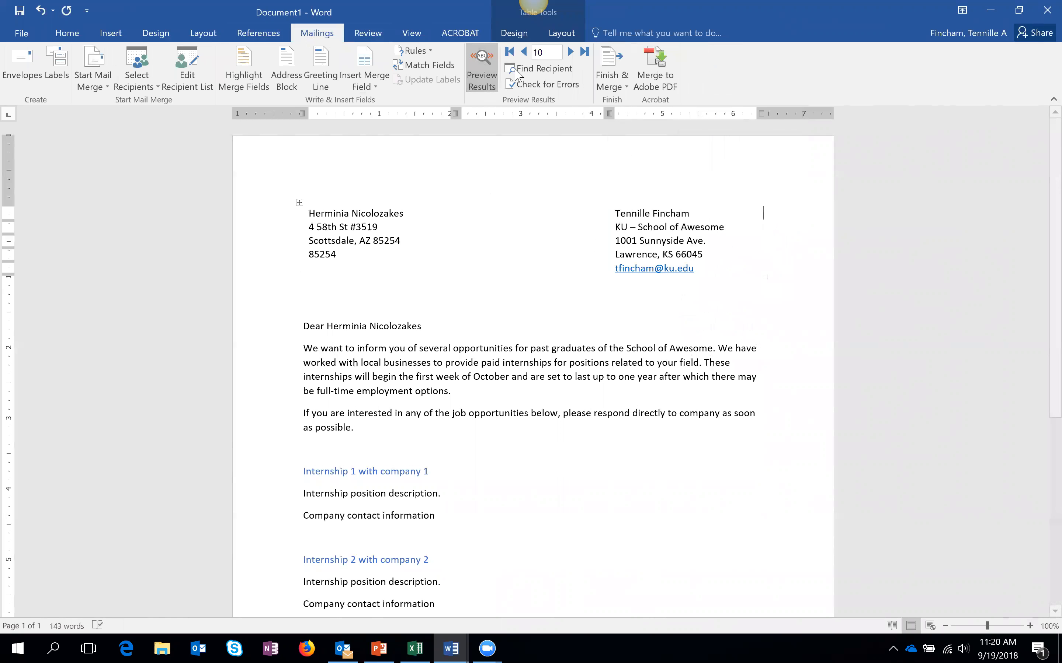
pyautogui.click(524, 52)
pyautogui.click(523, 52)
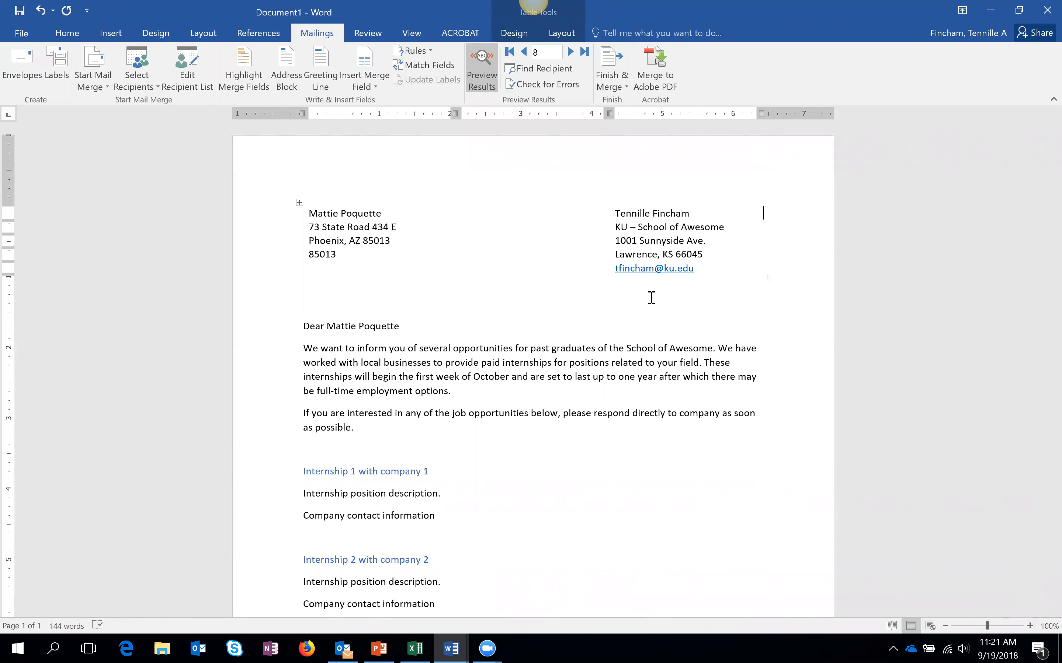
pyautogui.click(552, 265)
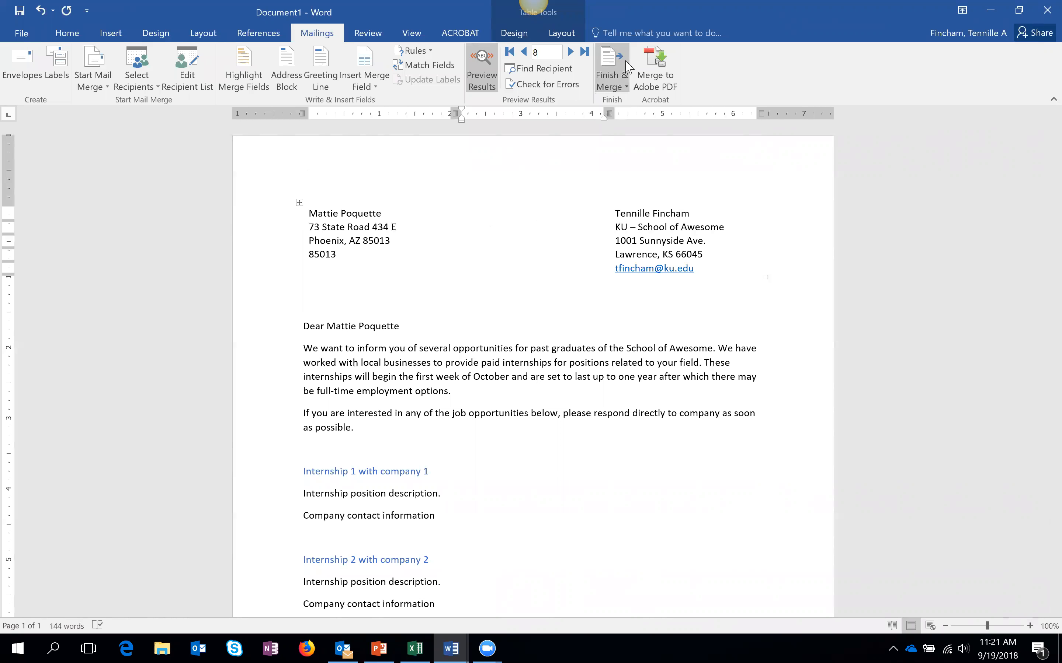
# - Merge to the printer with only the current record (record 8) selected
pyautogui.click(625, 88)
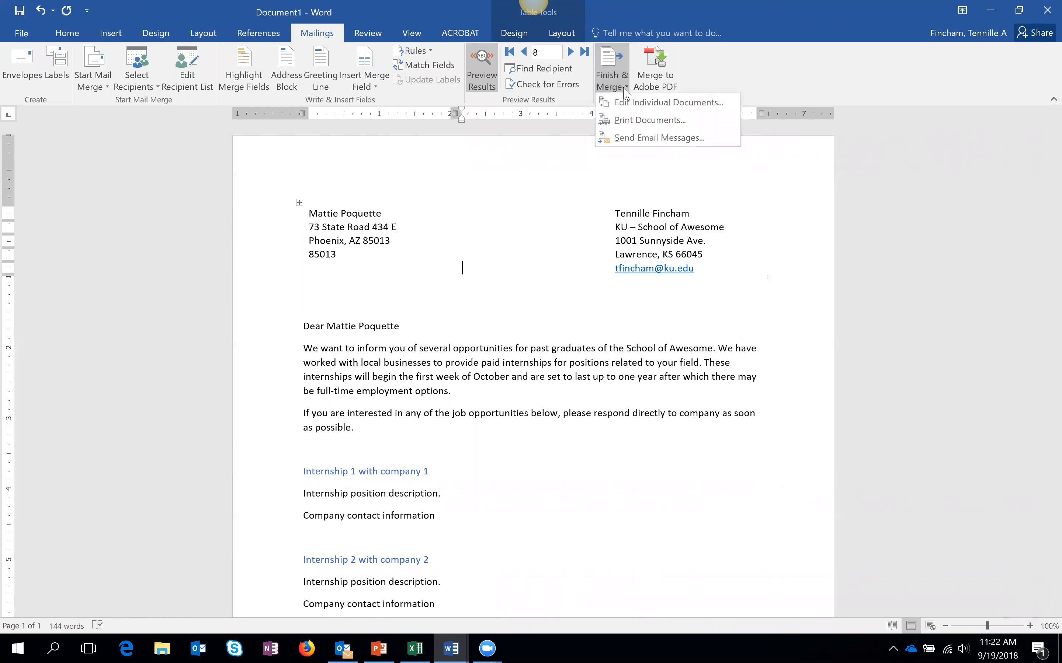
pyautogui.click(666, 123)
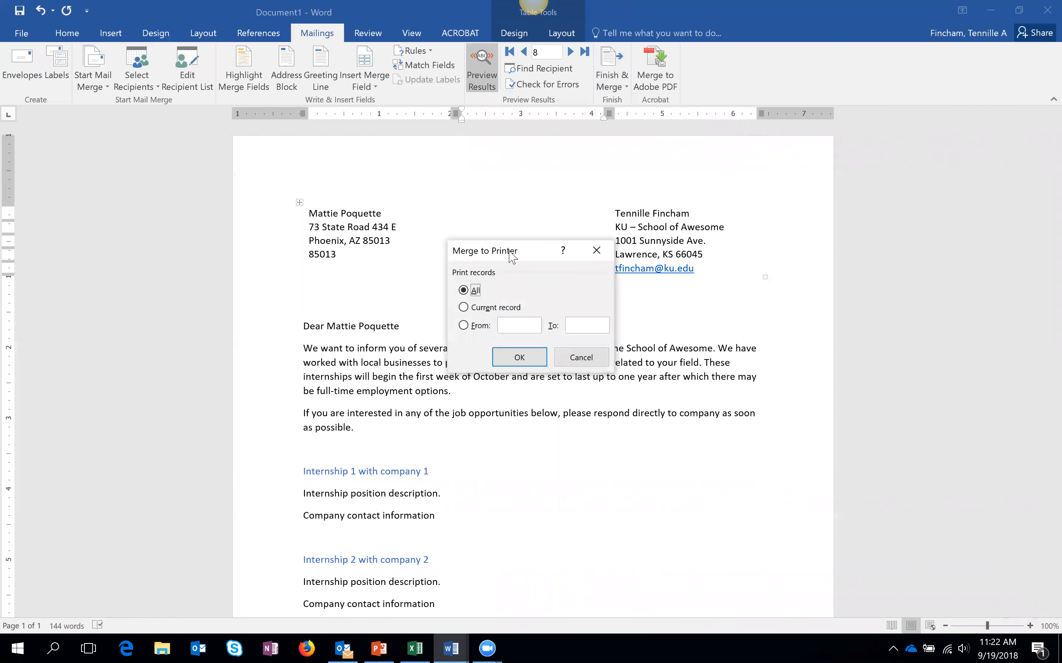
pyautogui.moveTo(509, 254); pyautogui.dragTo(537, 213)
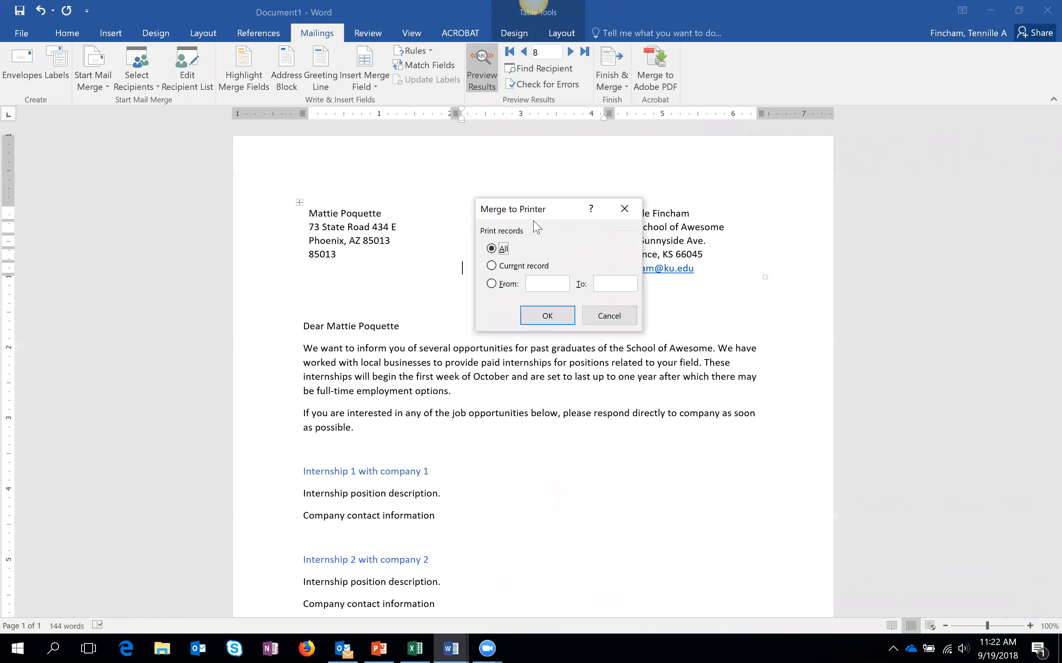
pyautogui.click(506, 265)
pyautogui.click(538, 319)
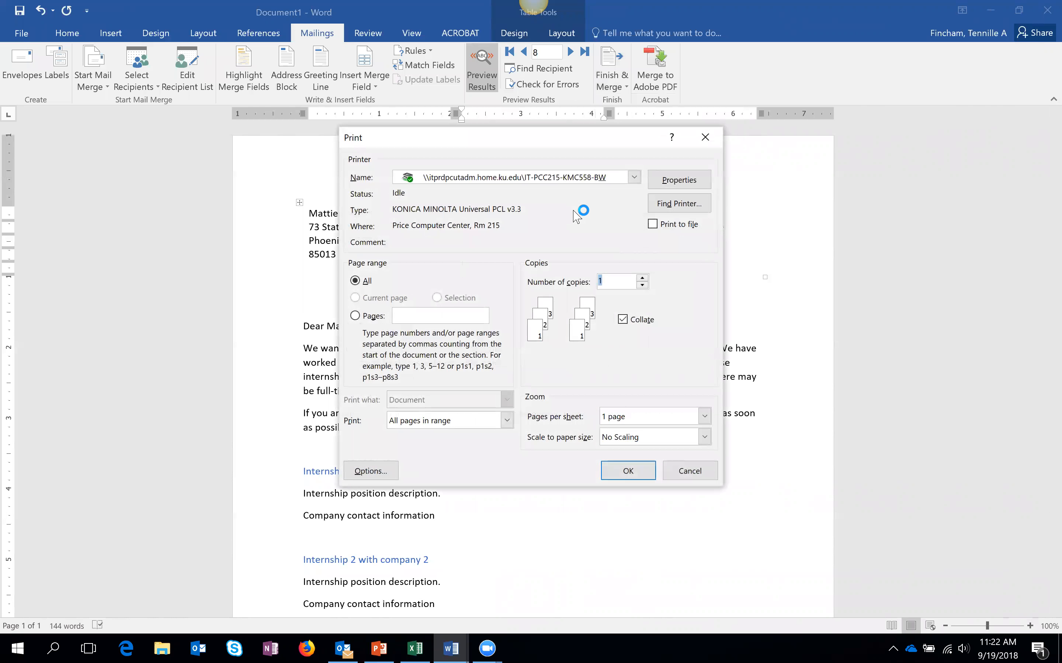
# - Cancel printing, keeping the black-and-white printer, and show PowerPoint slide 13 on printing tips
pyautogui.click(635, 178)
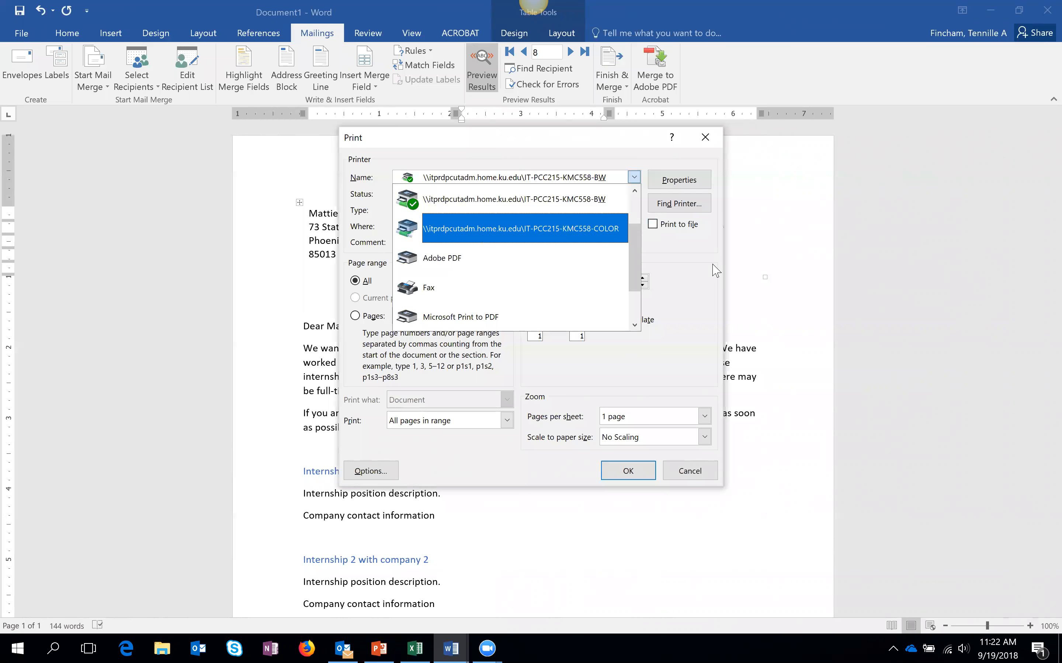
pyautogui.click(696, 261)
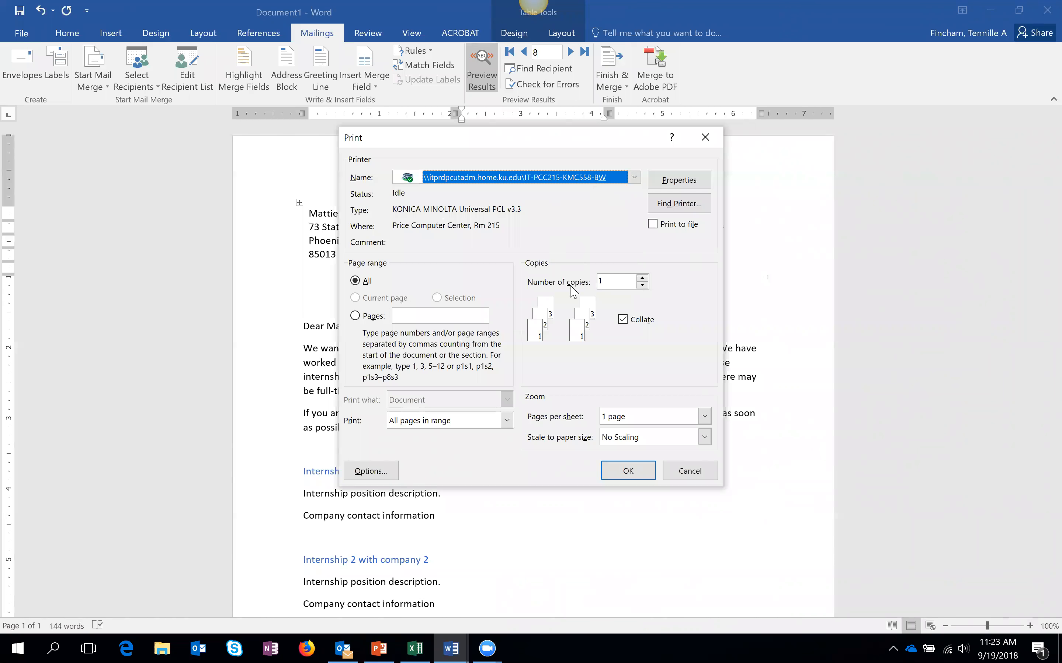
pyautogui.click(711, 471)
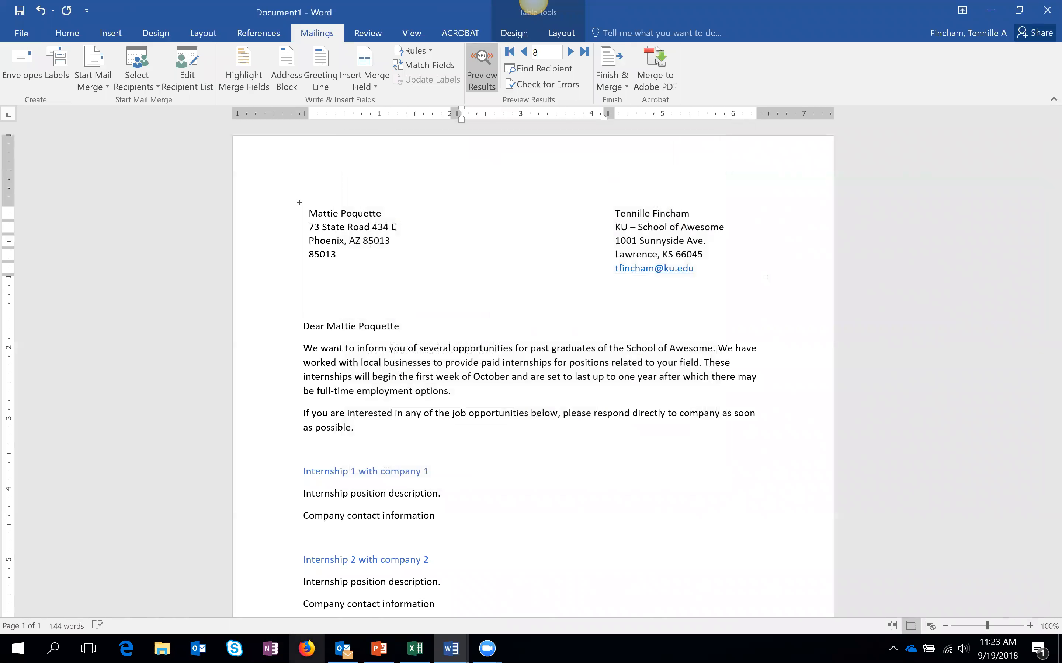
pyautogui.click(379, 649)
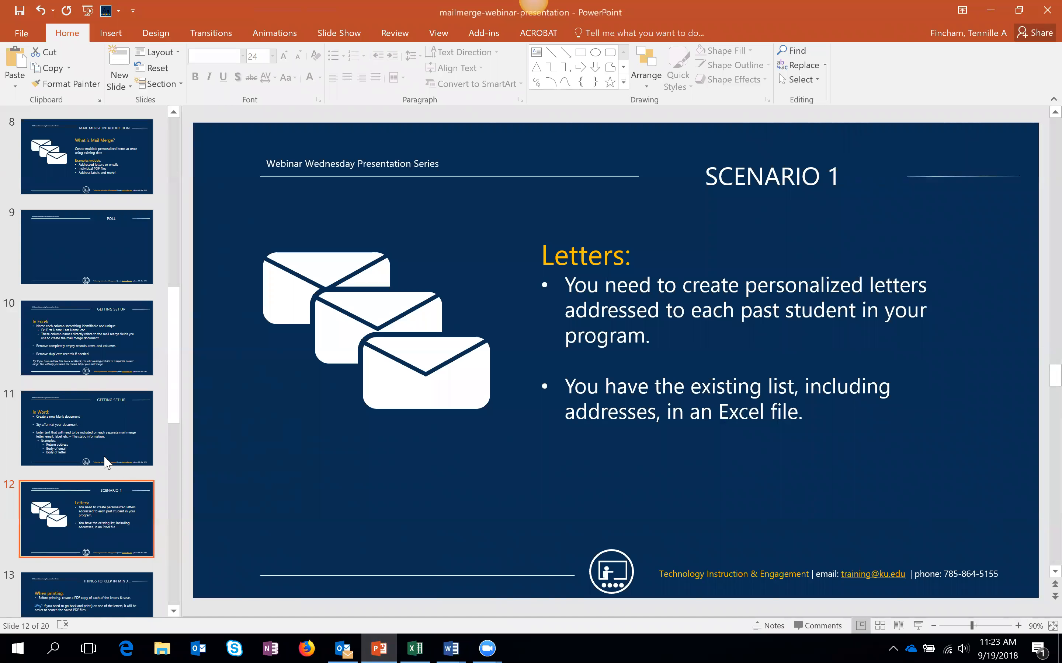
pyautogui.click(125, 581)
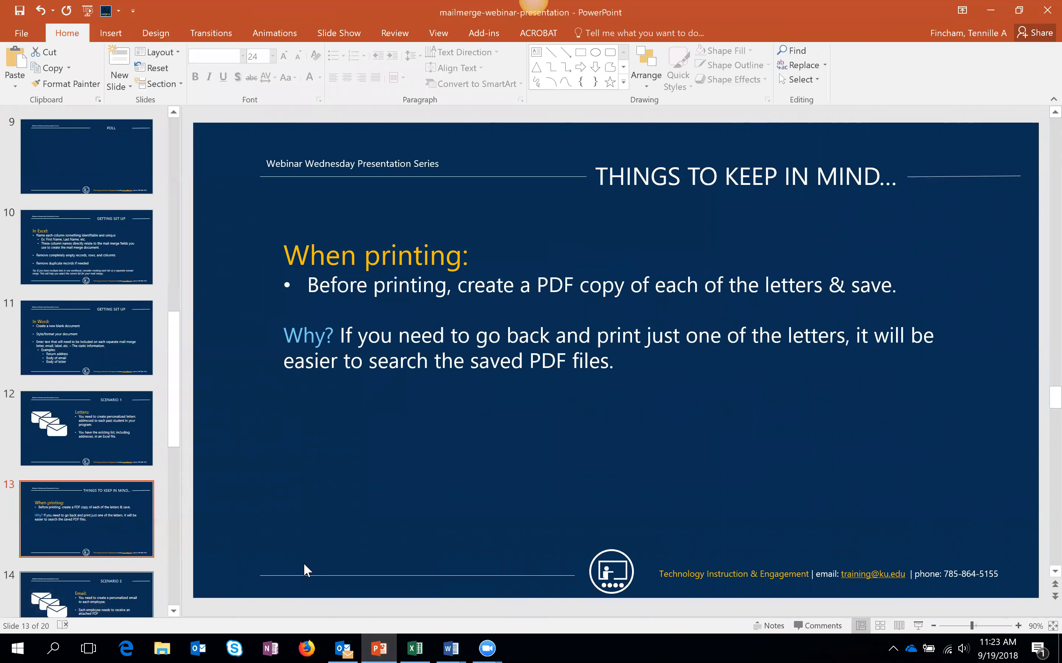
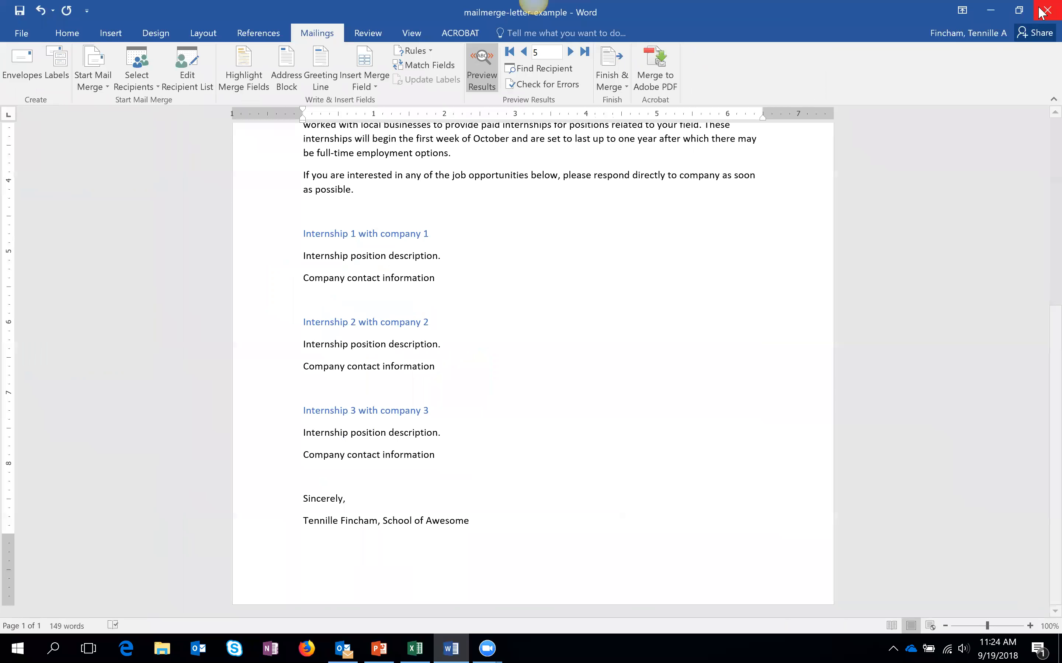
# - Discard the merged Document1 without saving, returning to the letter example at record 5
pyautogui.click(1044, 12)
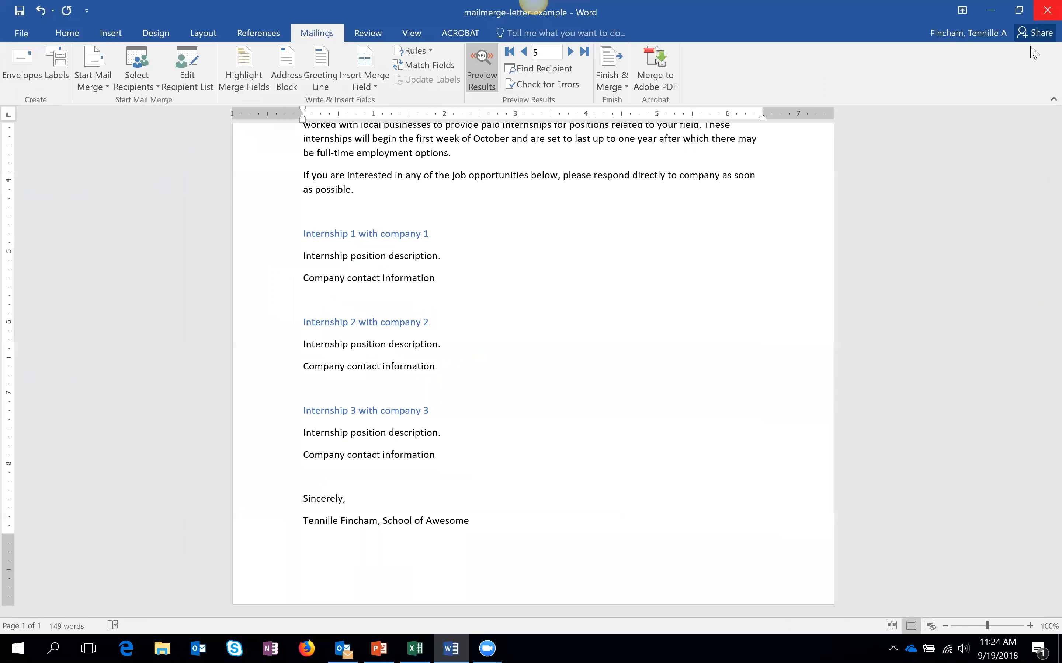
# - Close the letter example and open mailmerge-email-example from TIE (X:) > Webinar Wednesdays > Sept 19 - Mailmerge
pyautogui.click(531, 353)
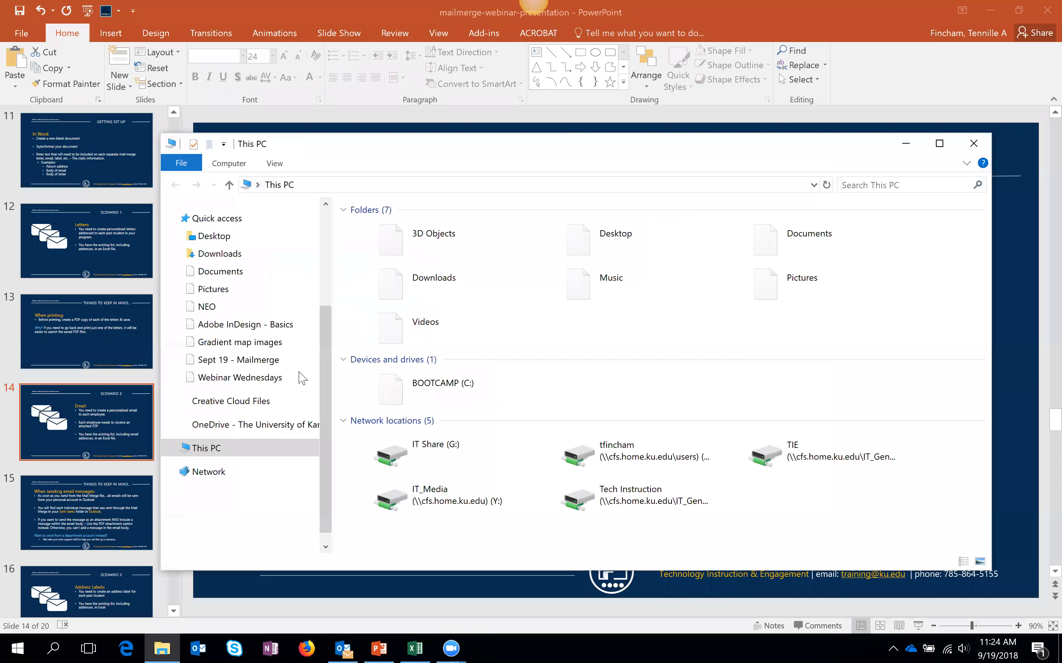
pyautogui.scroll(-1, 332, 466)
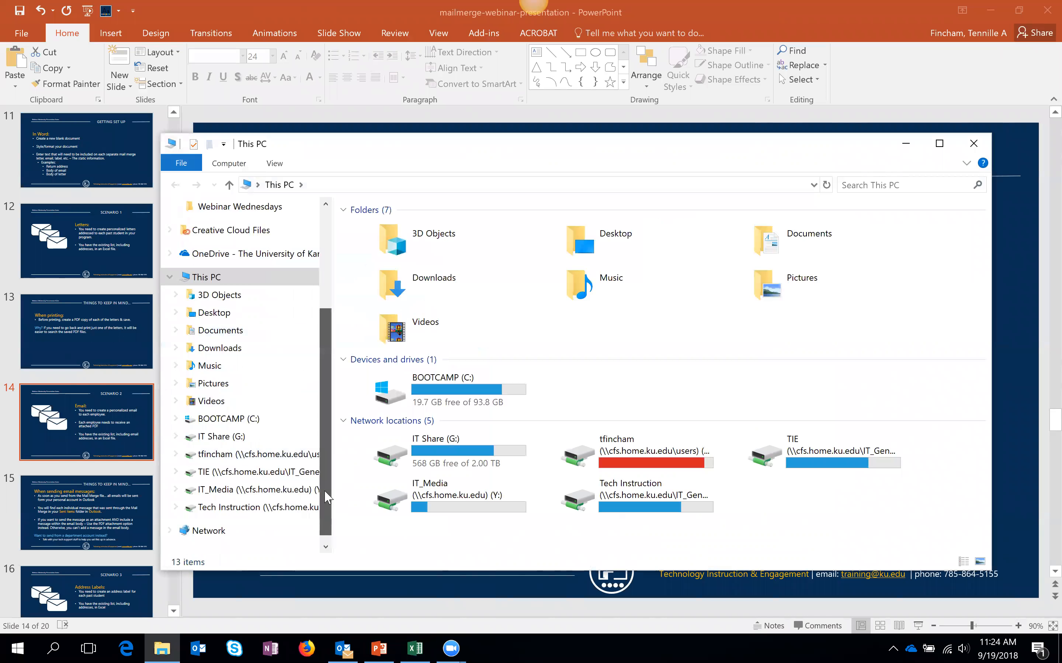
pyautogui.click(220, 477)
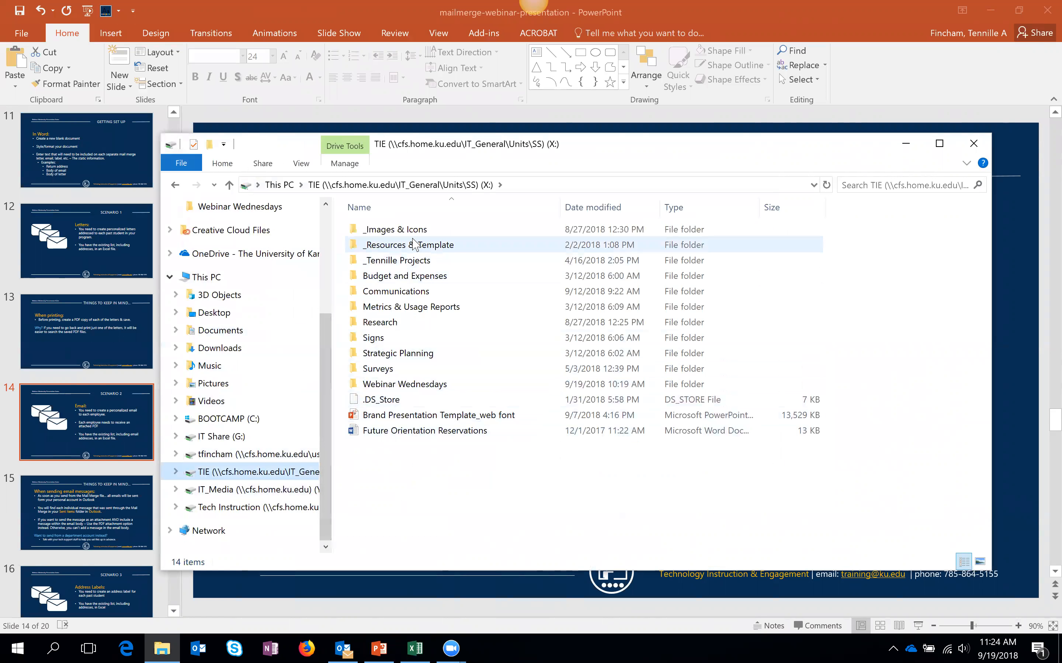
pyautogui.click(433, 384)
pyautogui.doubleClick(433, 385)
pyautogui.doubleClick(421, 252)
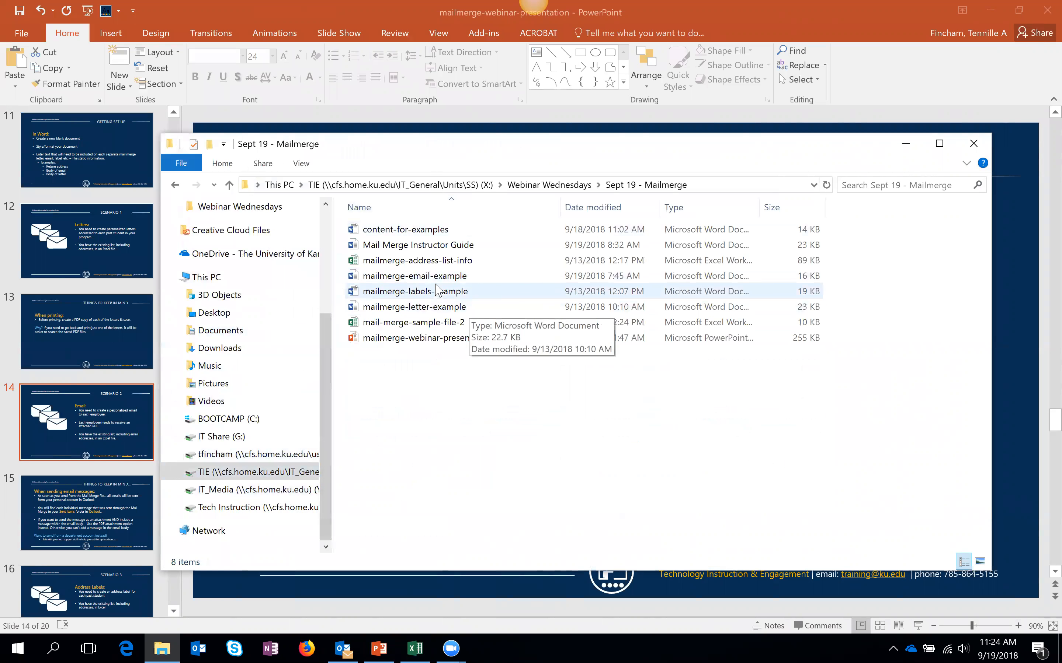
pyautogui.doubleClick(519, 276)
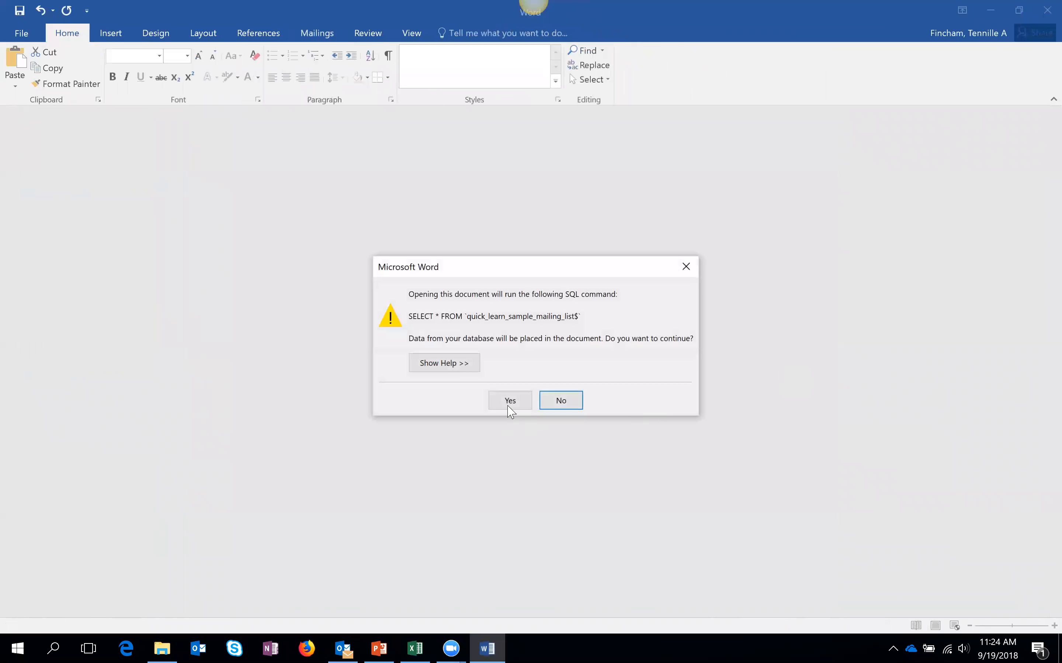
# - Accept the SQL data query and turn on Preview Results to inspect the merged greeting and body
pyautogui.click(508, 401)
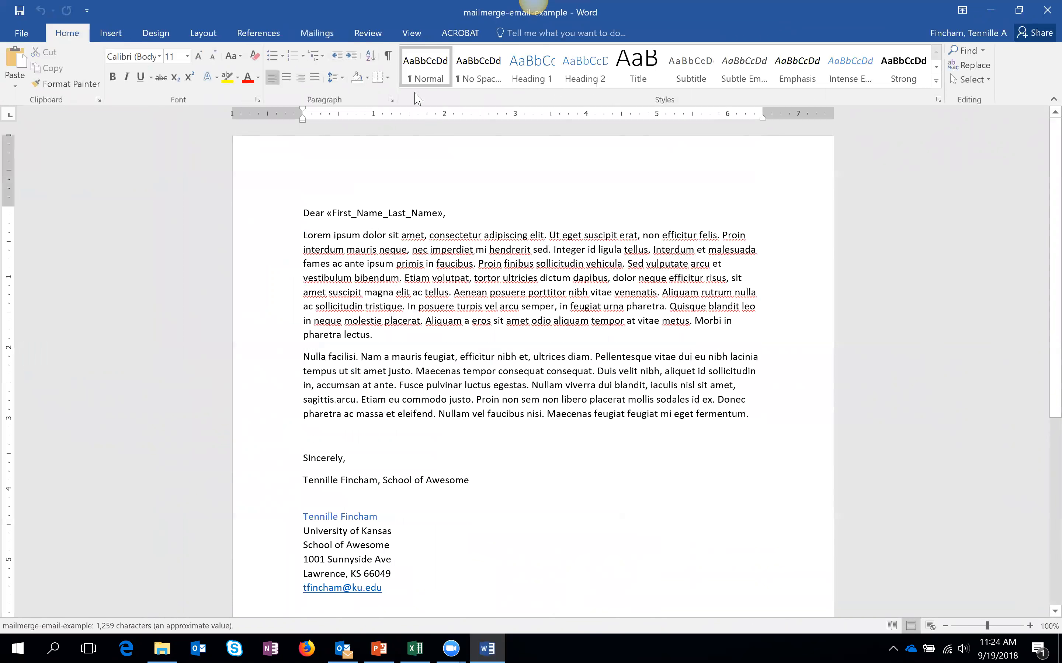
pyautogui.click(309, 34)
pyautogui.click(482, 70)
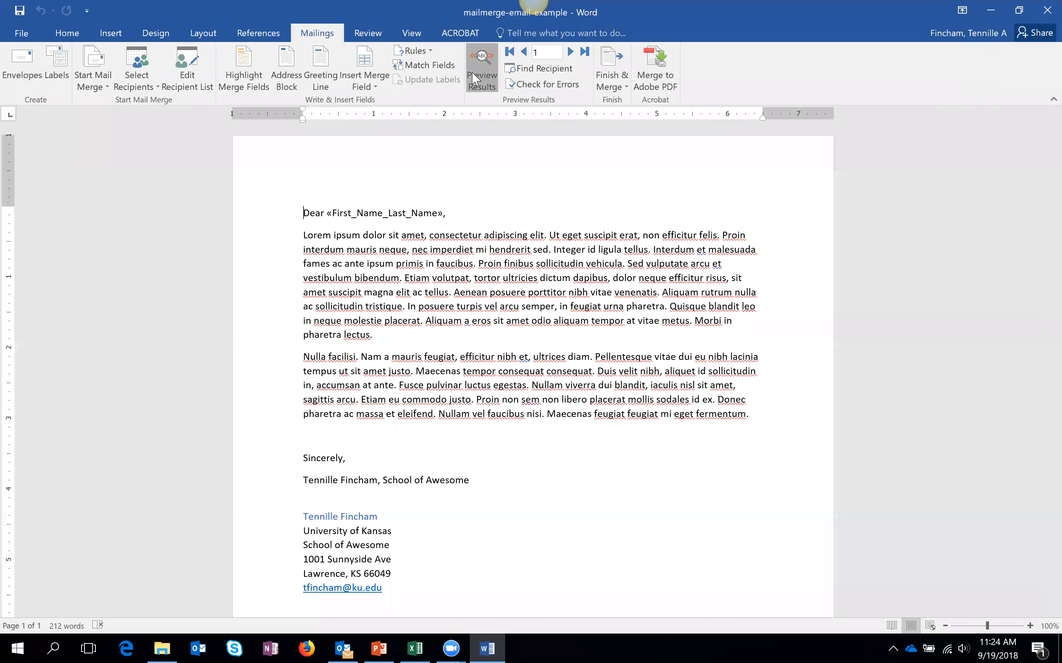
pyautogui.click(348, 213)
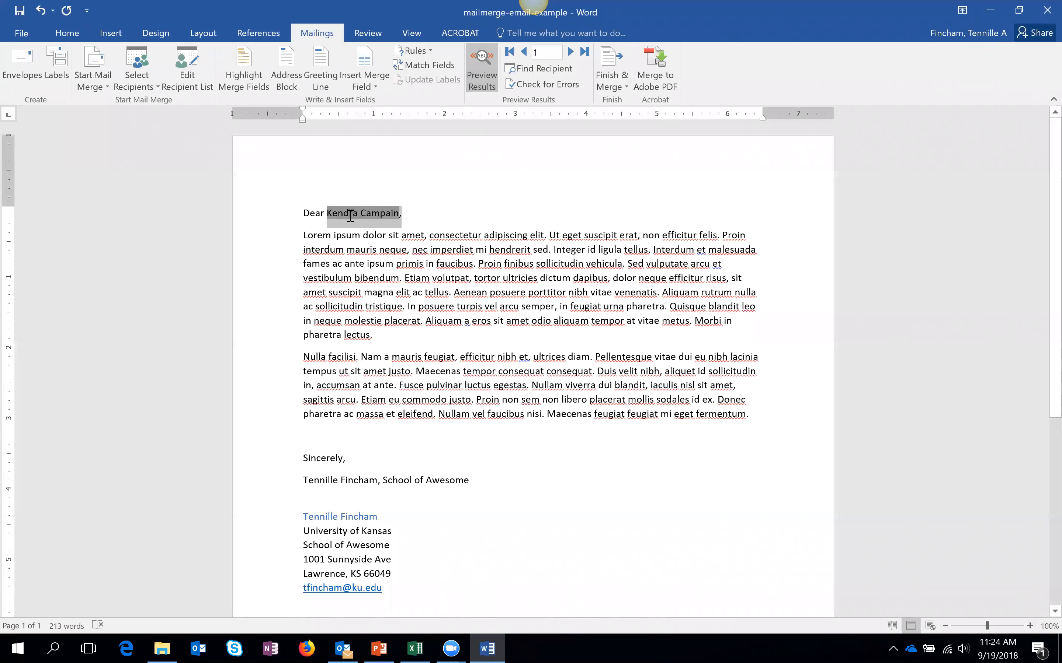
pyautogui.click(660, 419)
pyautogui.moveTo(751, 414); pyautogui.dragTo(295, 233)
pyautogui.click(649, 476)
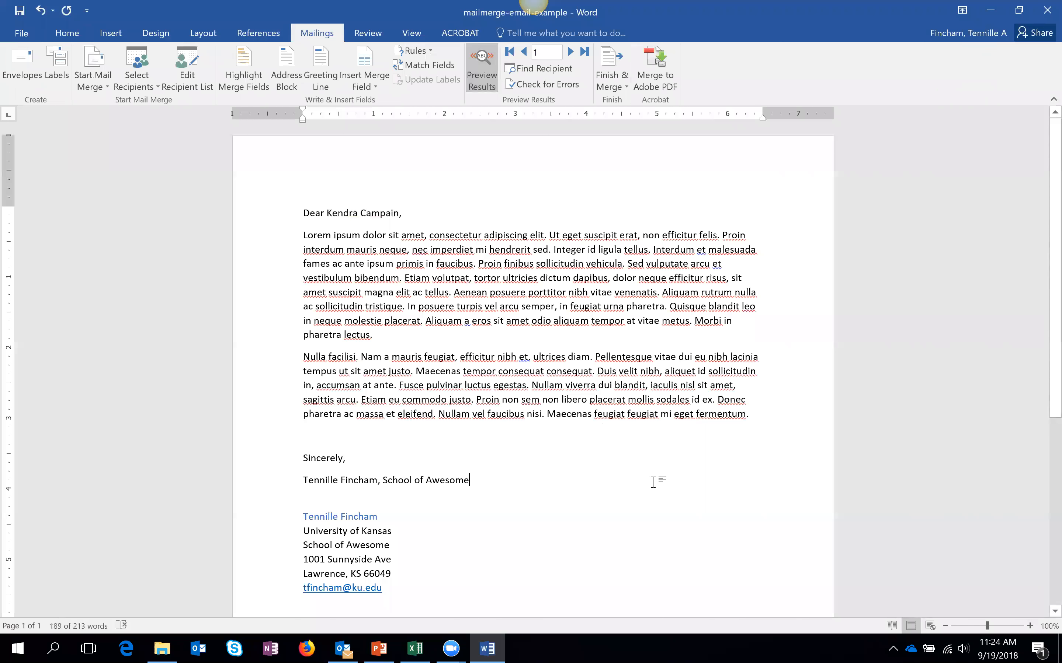
pyautogui.scroll(-3, 340, 356)
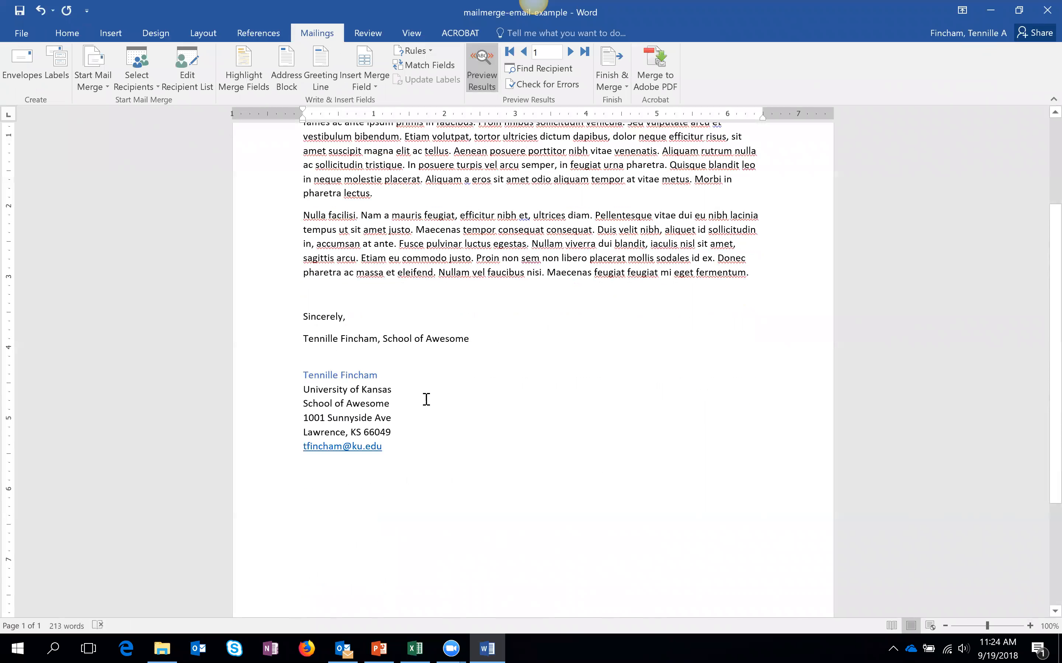
pyautogui.scroll(3, 501, 429)
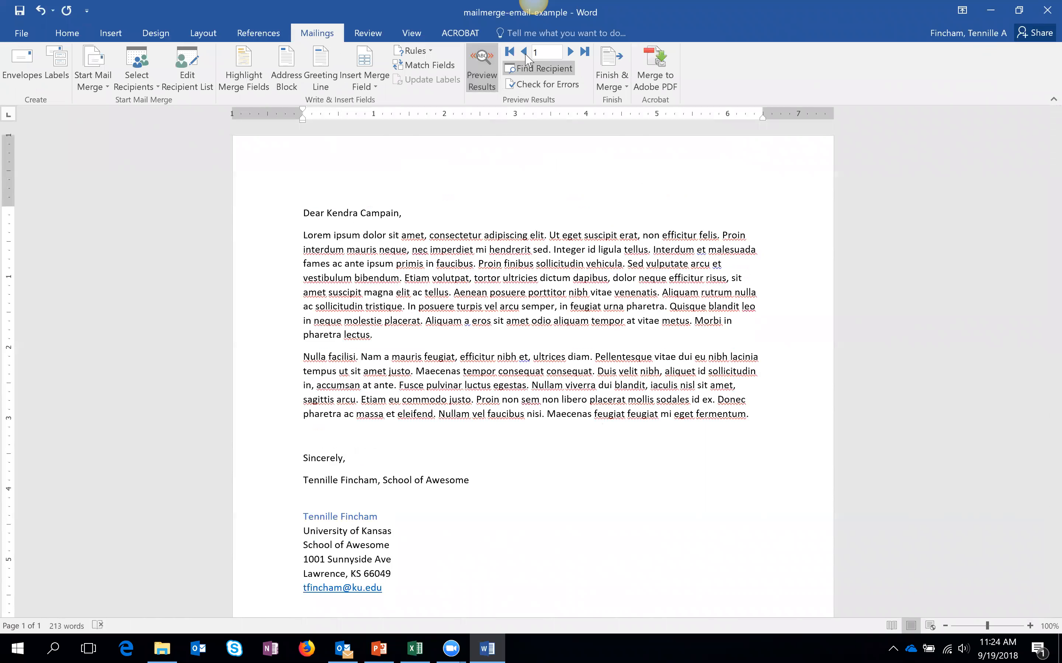
# - Step forward five recipients and back two, then select the body through the signature
pyautogui.click(572, 53)
pyautogui.click(572, 53)
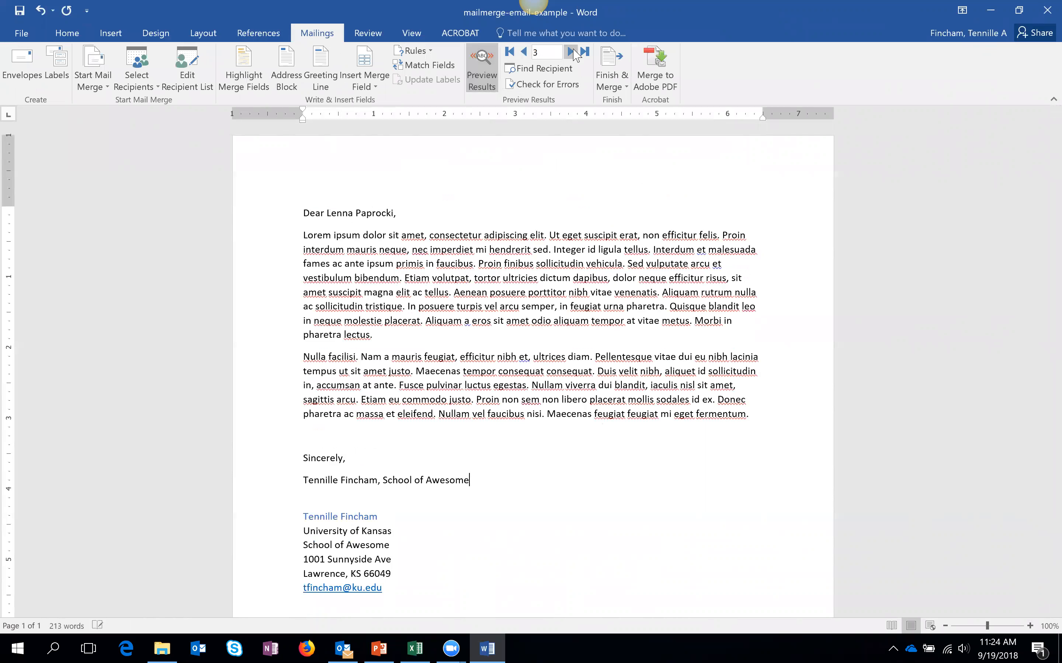
pyautogui.click(571, 52)
pyautogui.click(572, 52)
pyautogui.click(572, 53)
pyautogui.click(523, 51)
pyautogui.click(524, 51)
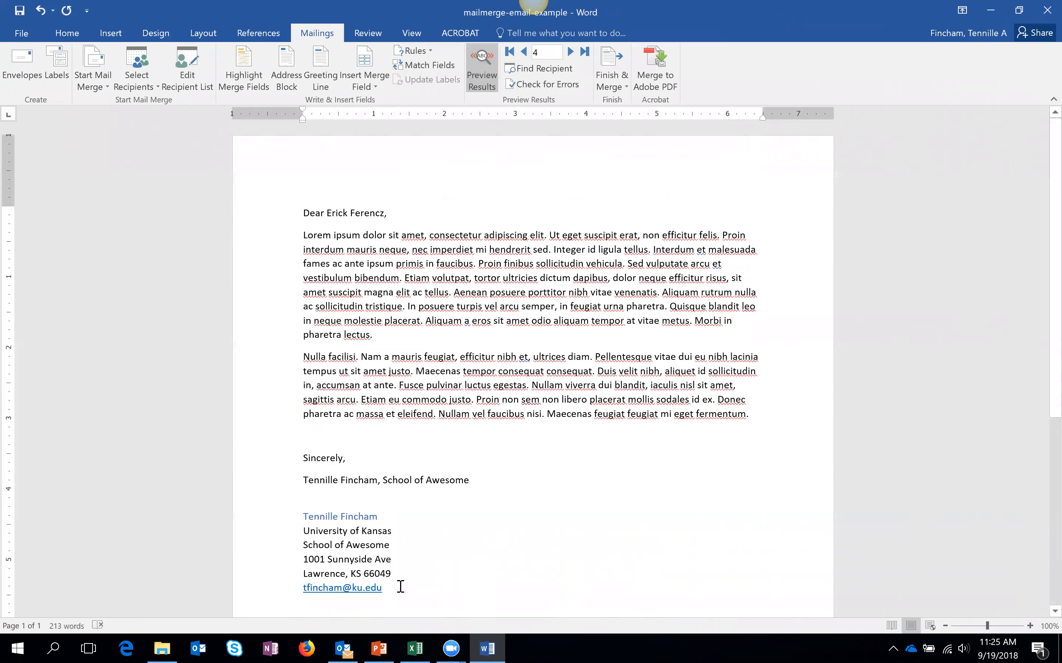
pyautogui.moveTo(359, 399)
pyautogui.mouseDown()
pyautogui.moveTo(329, 255)
pyautogui.moveTo(311, 239)
pyautogui.mouseUp()
pyautogui.hotkey('ctrl', 'c')
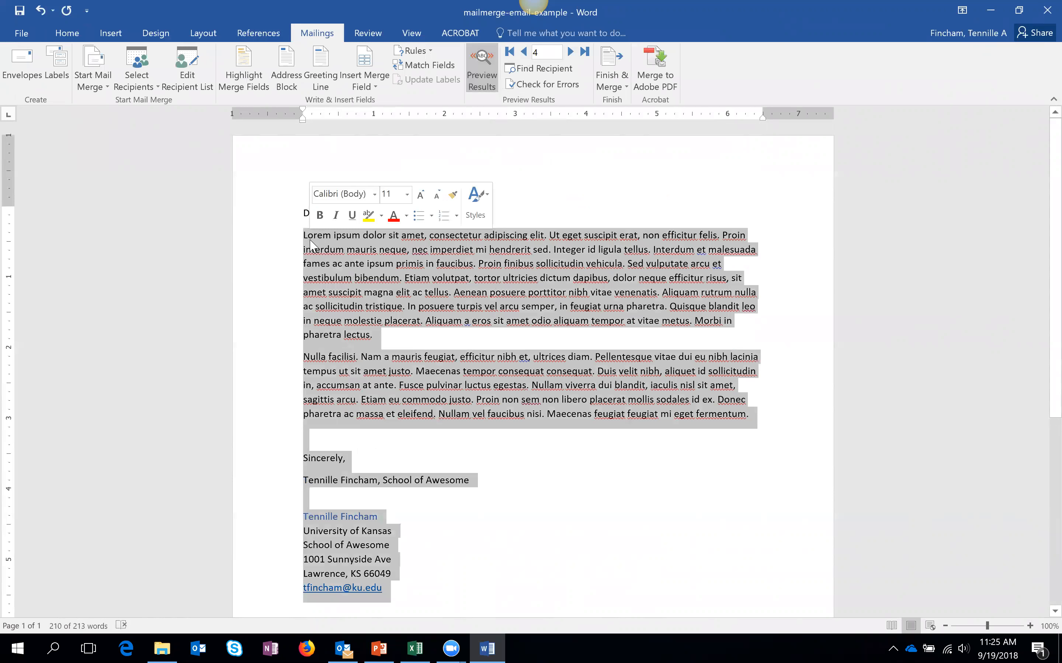
# - Create a blank document with 'Dear' and the copied body, closing and signature pasted below
pyautogui.click(24, 35)
pyautogui.click(24, 89)
pyautogui.click(148, 190)
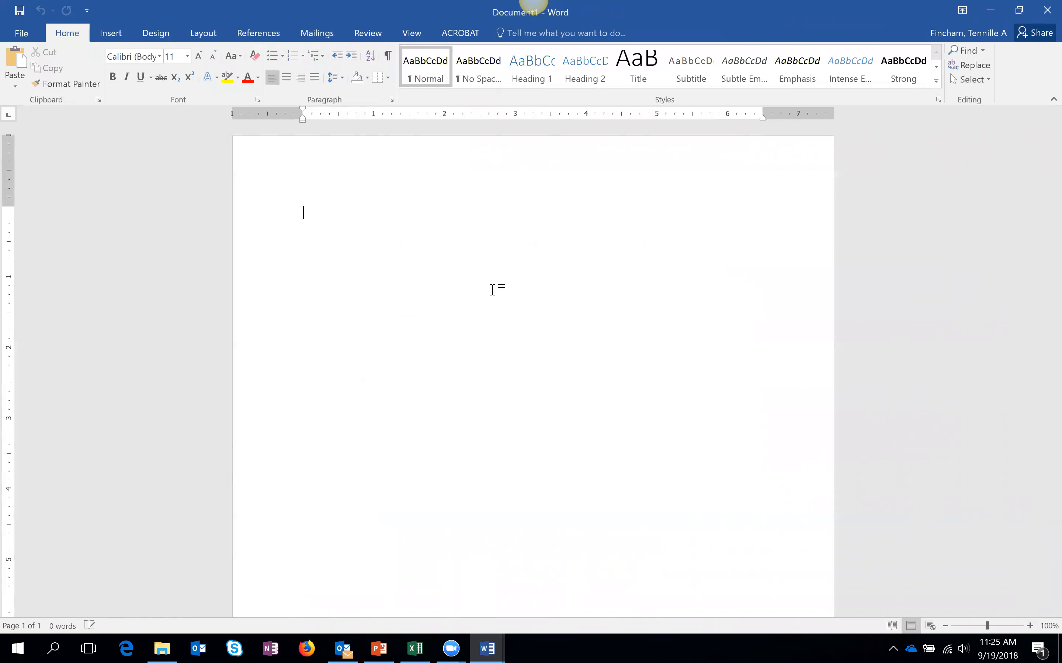
pyautogui.write('Dear')
pyautogui.hotkey('ctrl', 'v')
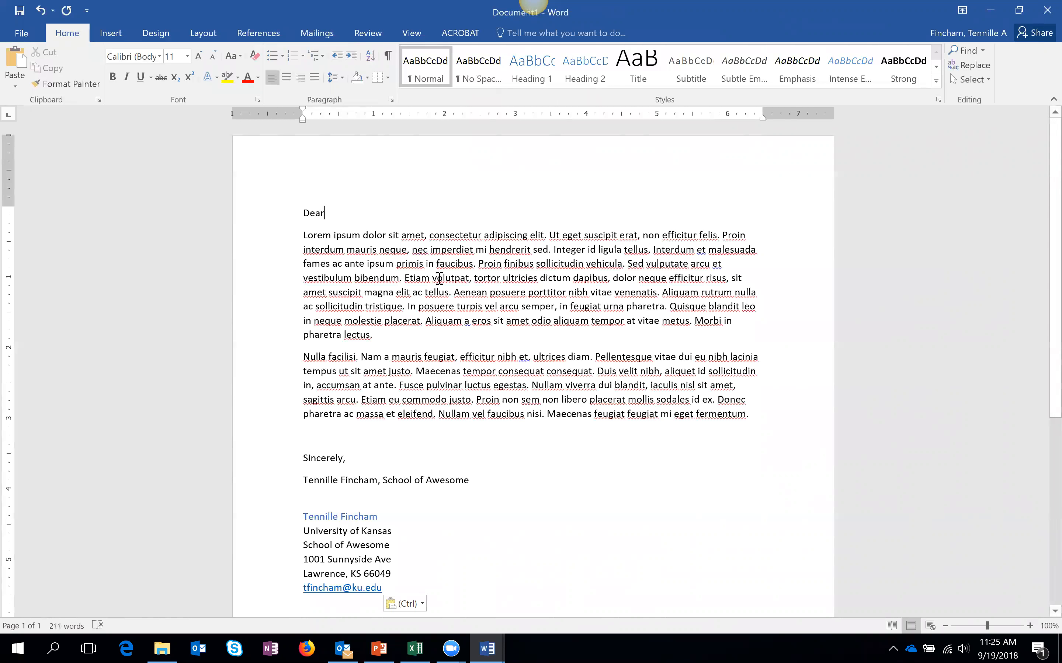
# - Use mail-merge-sample-file-2 from Sept 19 - Mailmerge as the recipient list, choosing the Sheet1$ table
pyautogui.click(320, 35)
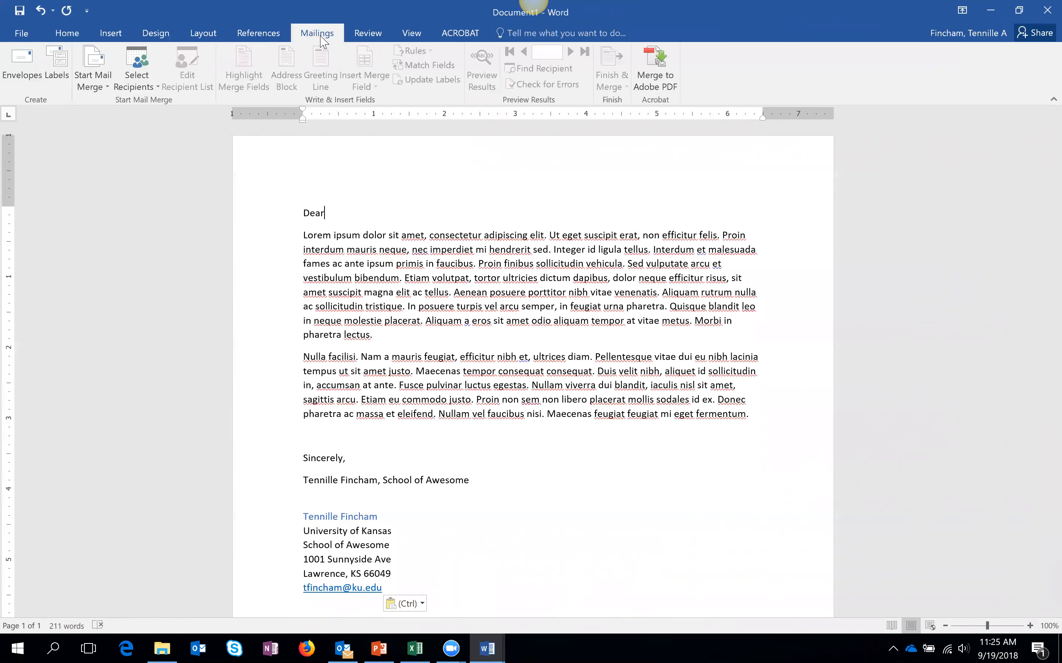
pyautogui.click(140, 88)
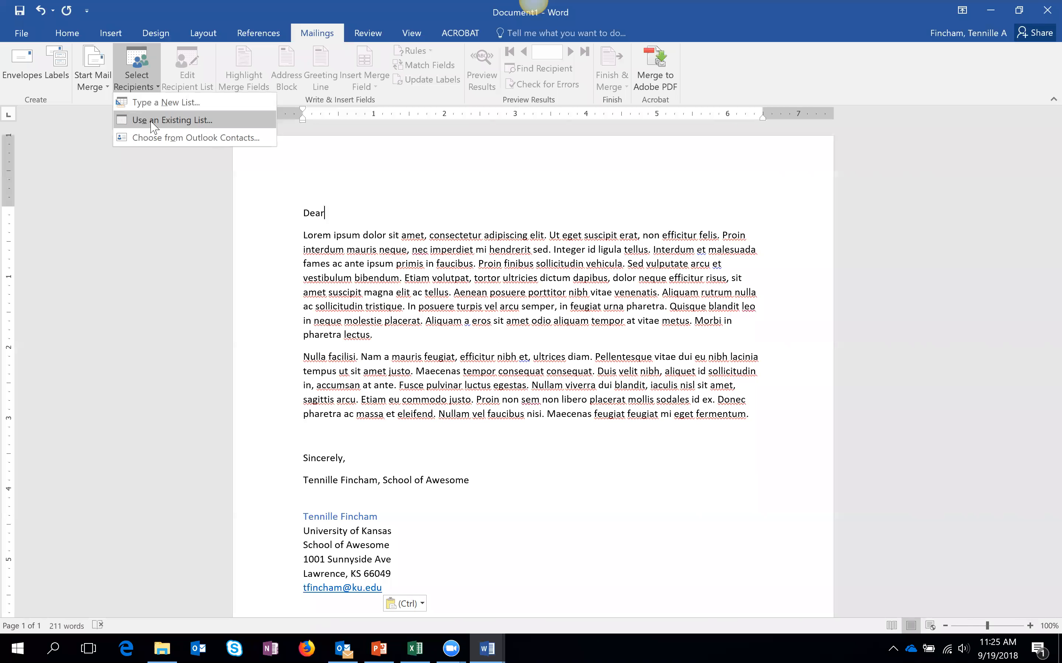
pyautogui.click(154, 127)
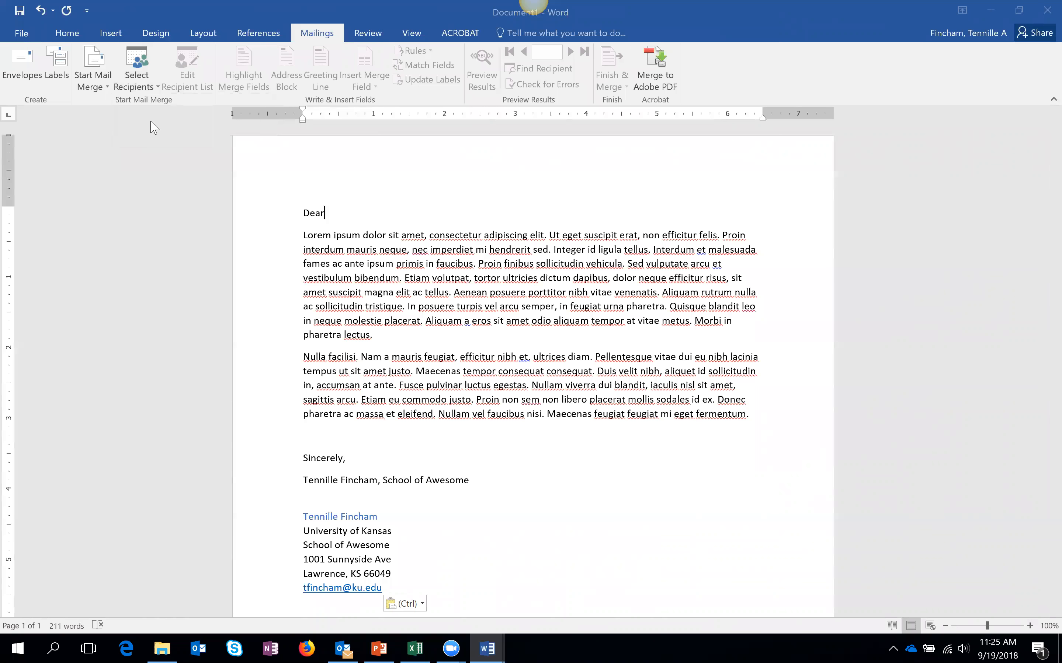
pyautogui.moveTo(113, 187); pyautogui.dragTo(110, 211)
pyautogui.click(60, 206)
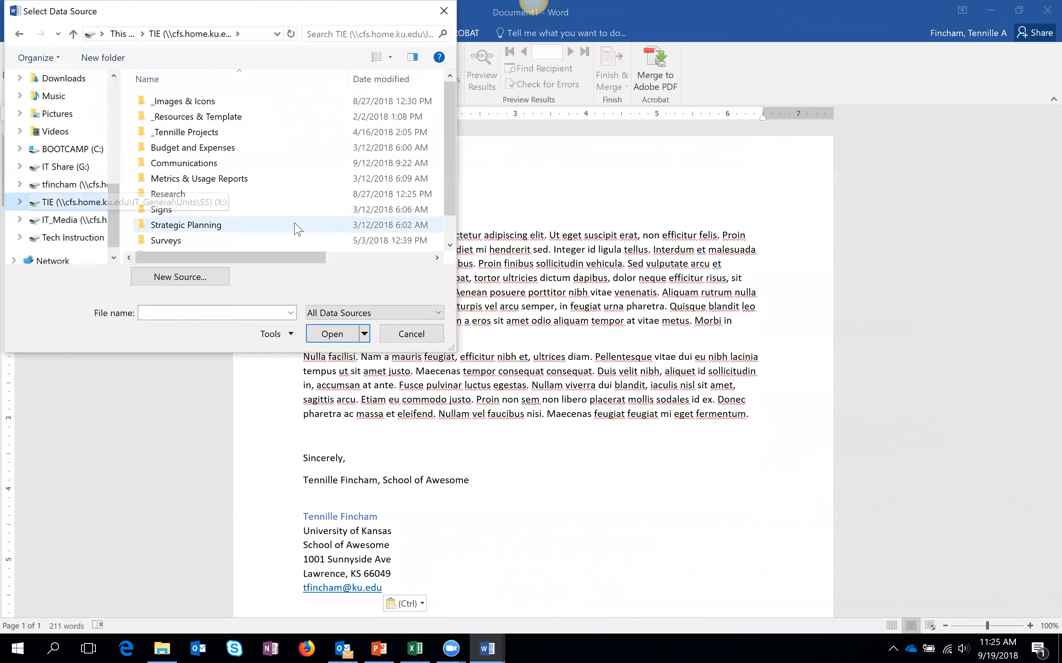
pyautogui.scroll(-1, 449, 167)
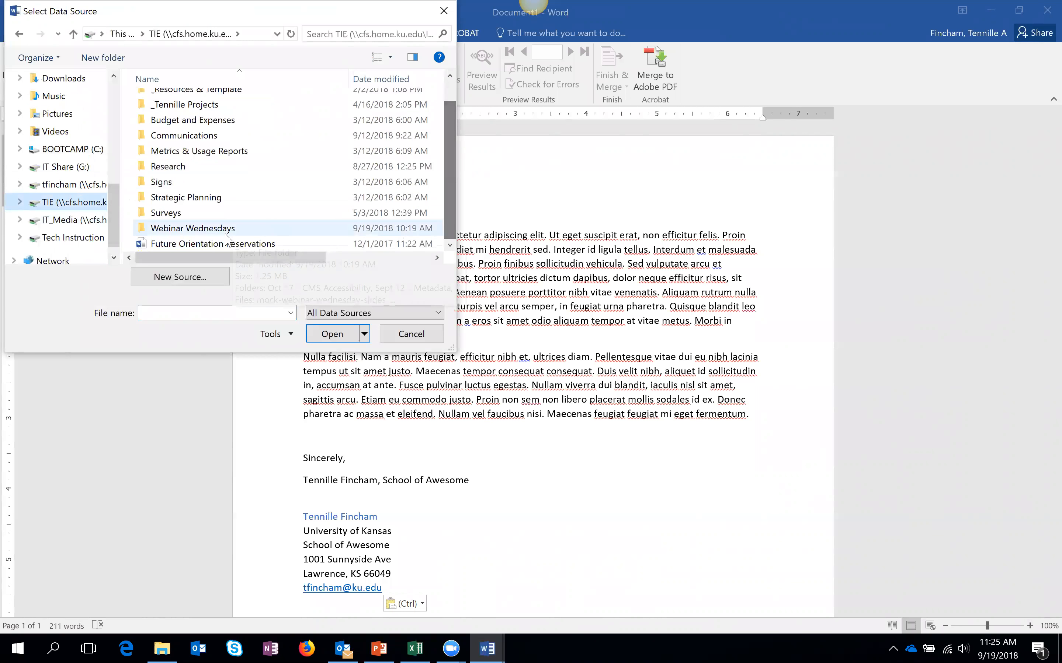
pyautogui.doubleClick(252, 230)
pyautogui.doubleClick(210, 132)
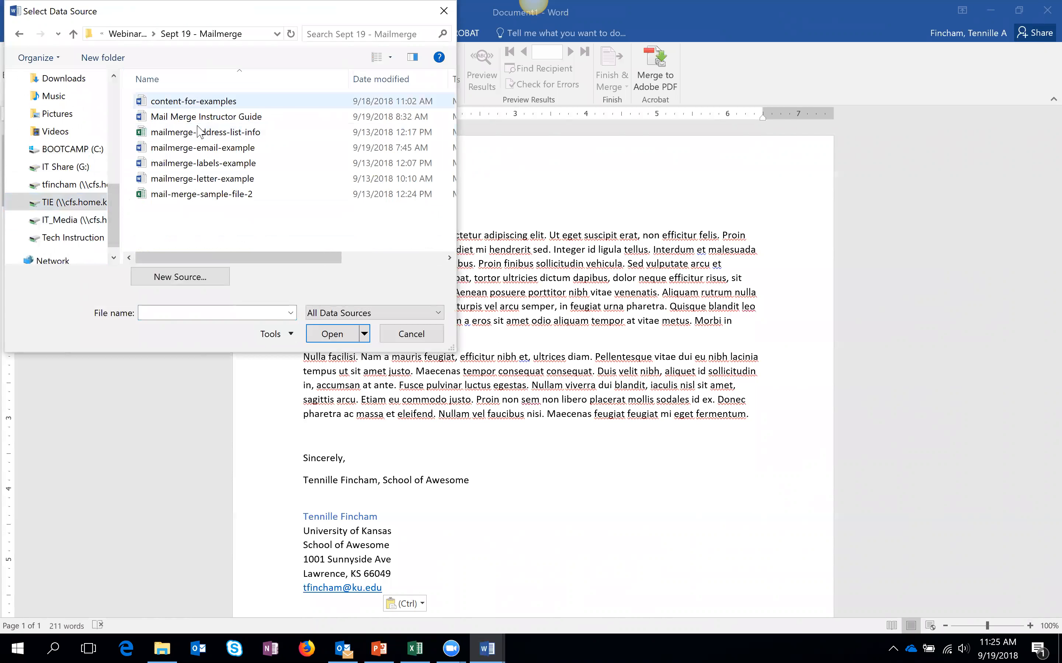
pyautogui.click(214, 196)
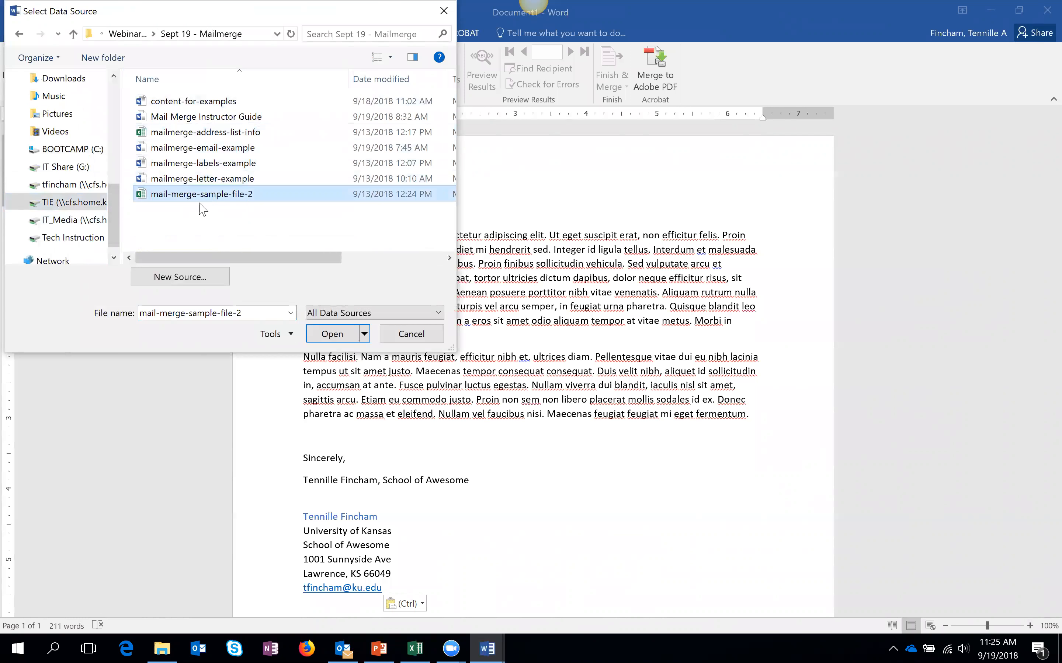
pyautogui.click(333, 335)
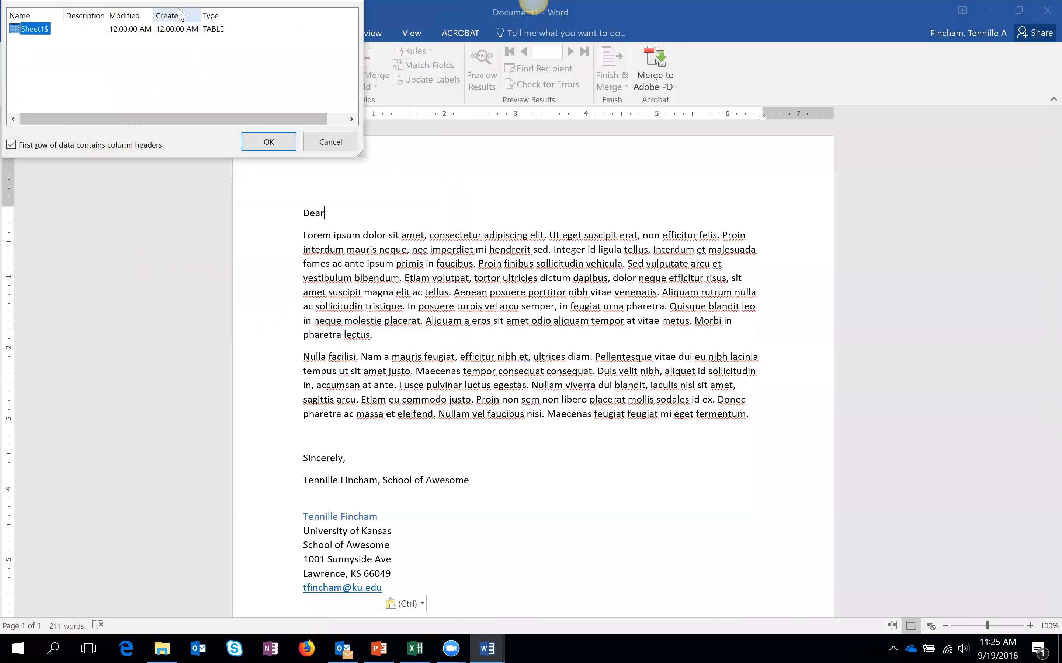
pyautogui.moveTo(179, 1); pyautogui.dragTo(457, 156)
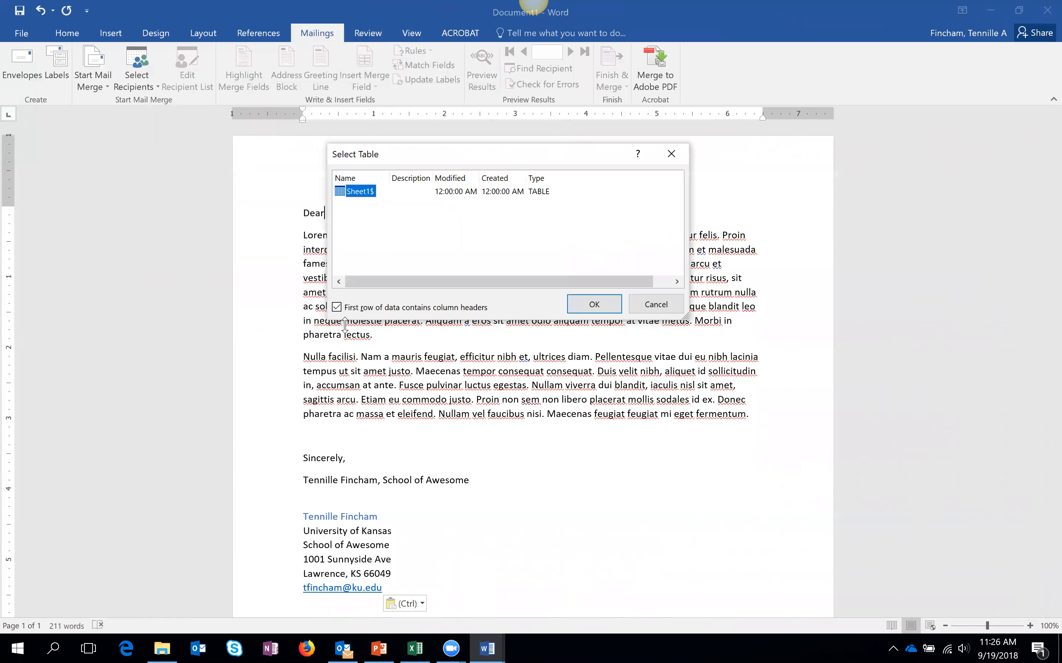
pyautogui.click(606, 308)
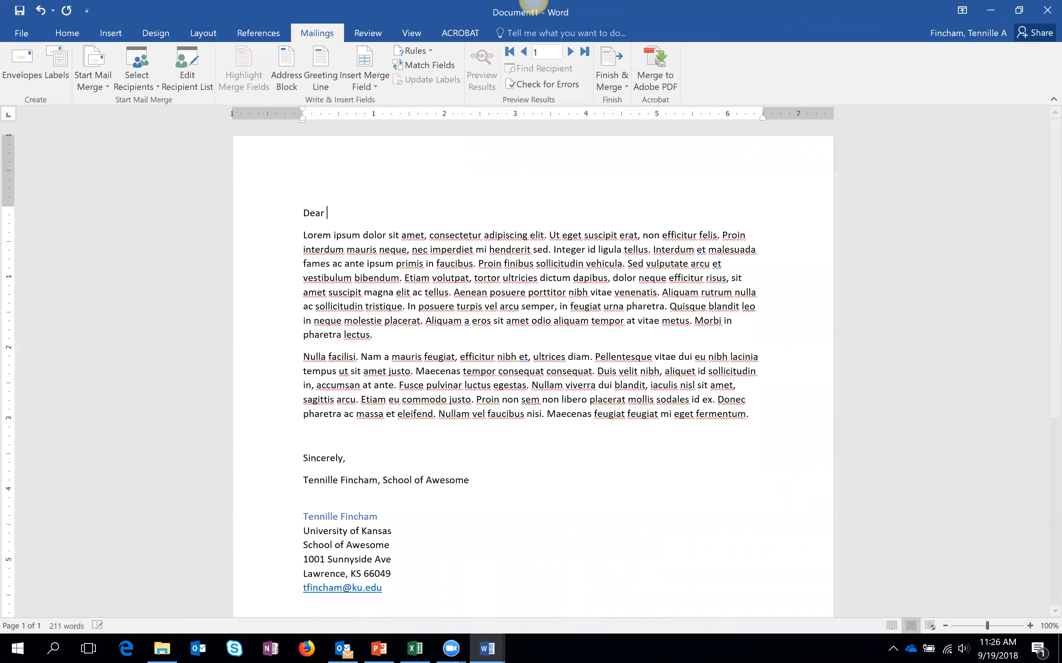
# - Insert the first_name merge field after 'Dear' in the greeting and select it
pyautogui.click(382, 90)
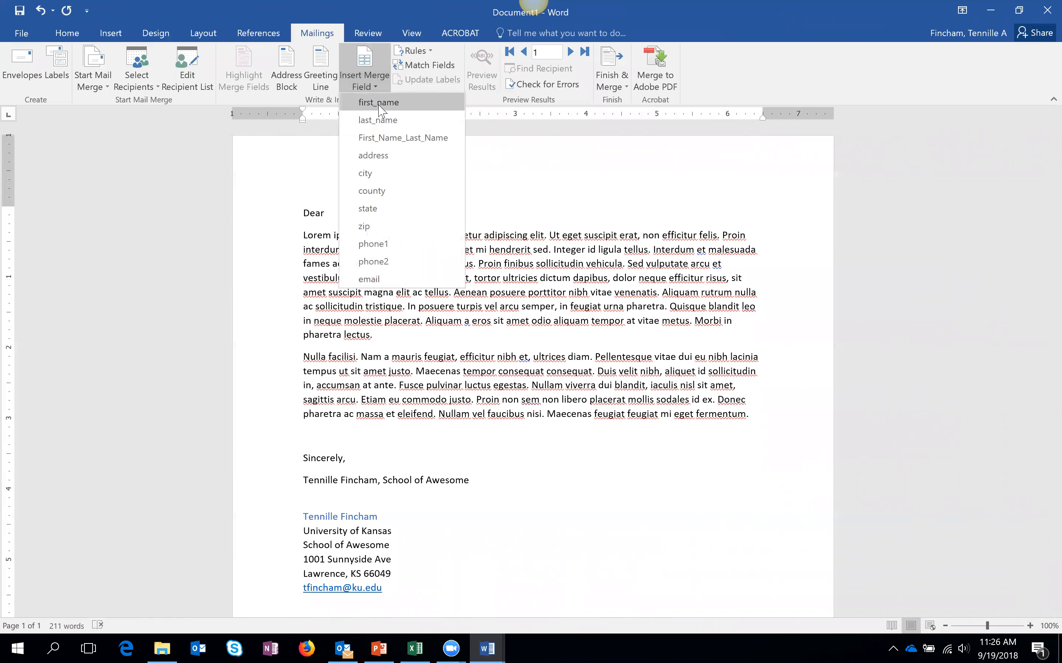
pyautogui.click(380, 104)
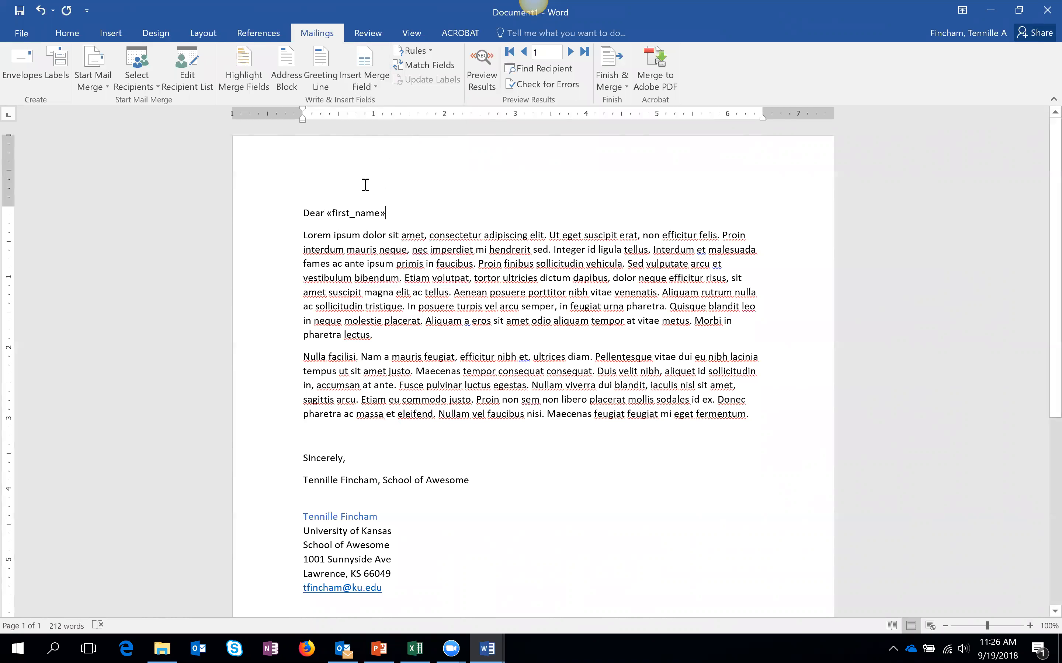
pyautogui.moveTo(359, 213); pyautogui.dragTo(321, 213)
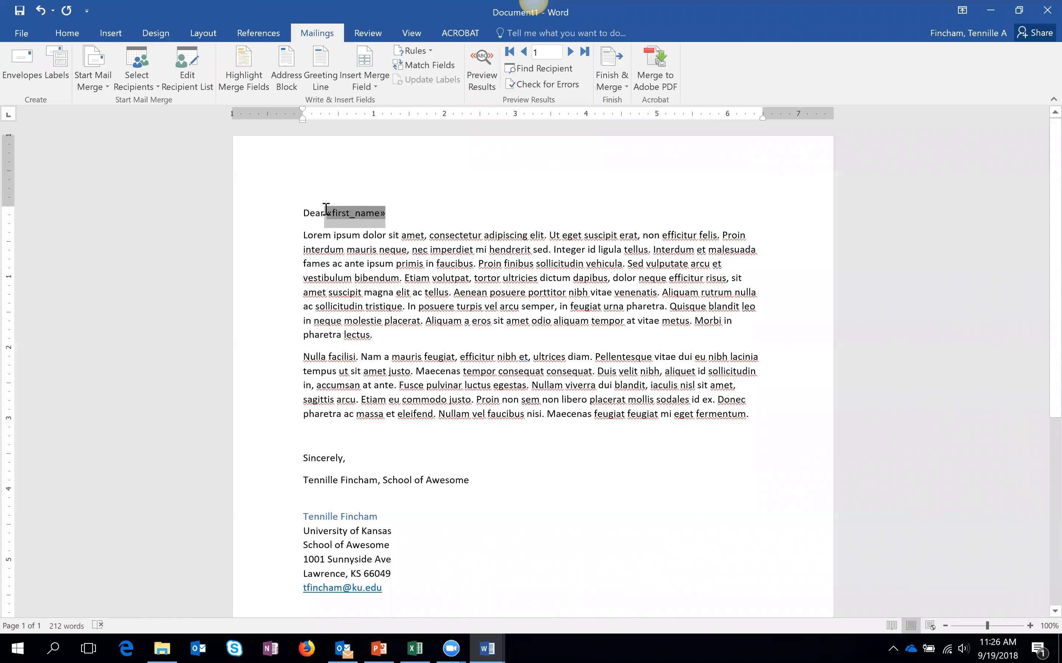
# - Turn on Preview Results and step forward five recipients to check the merged first names
pyautogui.click(410, 215)
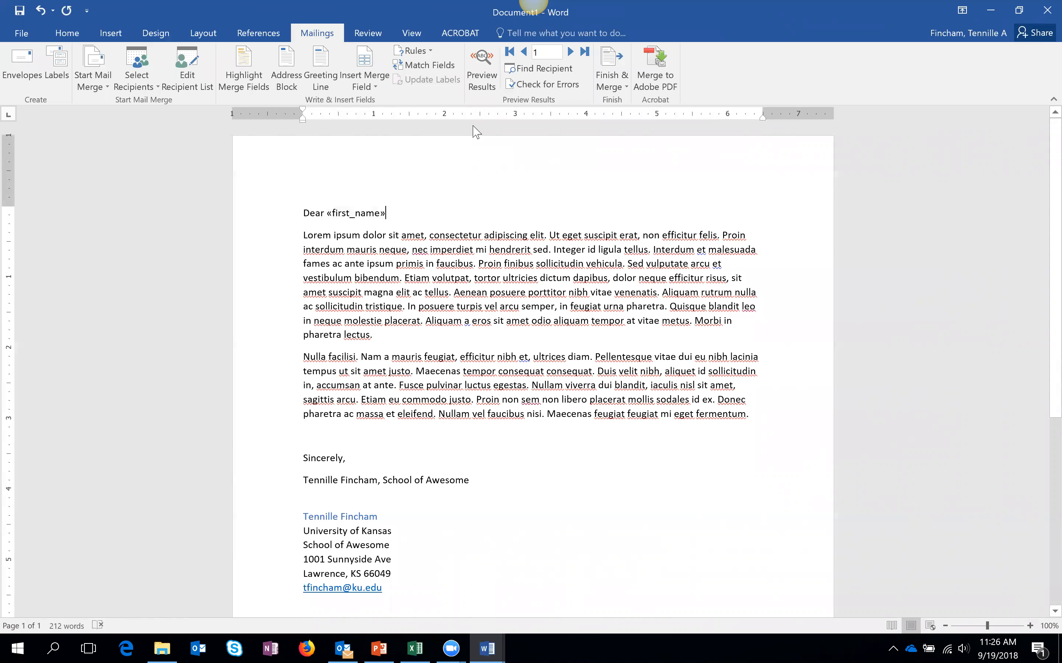
pyautogui.click(482, 90)
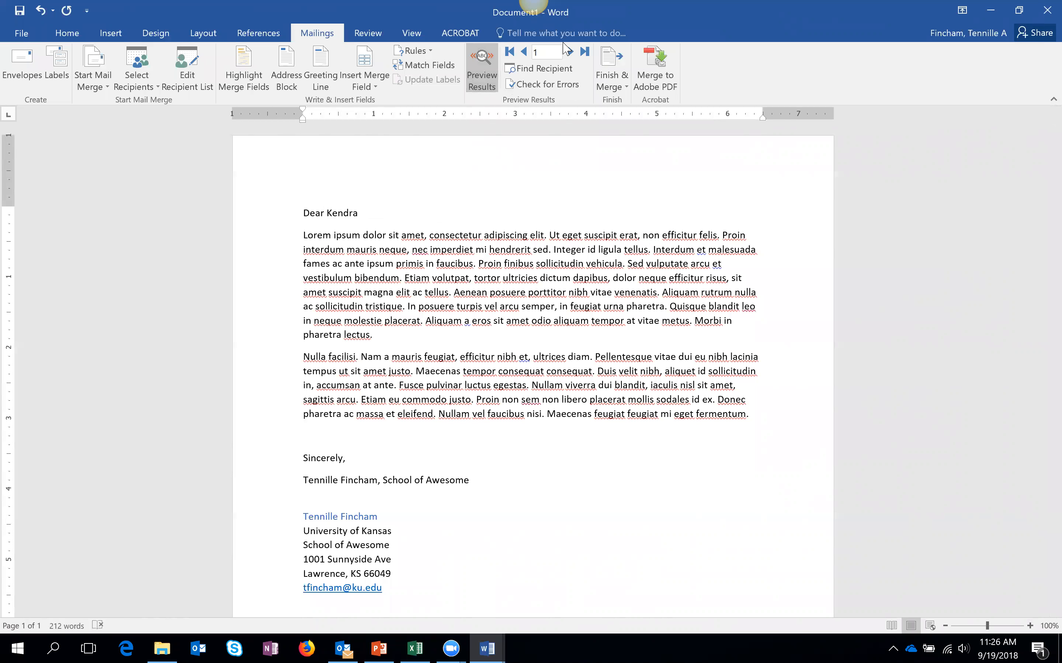
pyautogui.click(572, 53)
pyautogui.click(572, 53)
pyautogui.click(572, 53)
pyautogui.click(572, 53)
pyautogui.click(571, 54)
# - Add a comma after «first_name», recheck it across a few recipients, then turn preview off
pyautogui.click(481, 73)
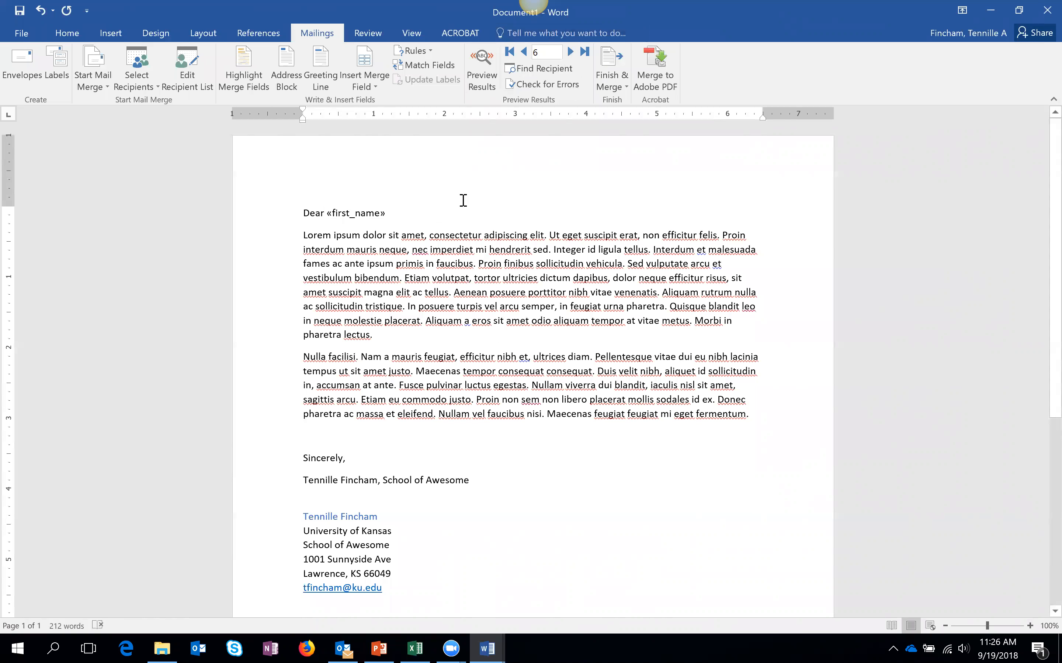
pyautogui.write(',')
pyautogui.click(482, 72)
pyautogui.click(571, 51)
pyautogui.click(571, 52)
pyautogui.click(524, 52)
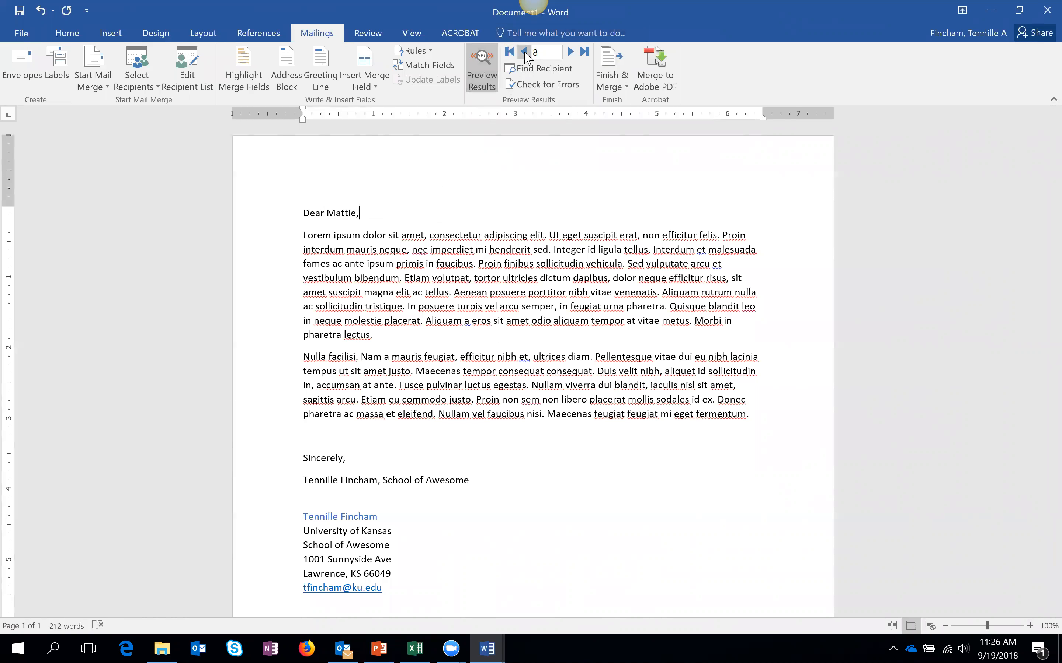
pyautogui.click(524, 52)
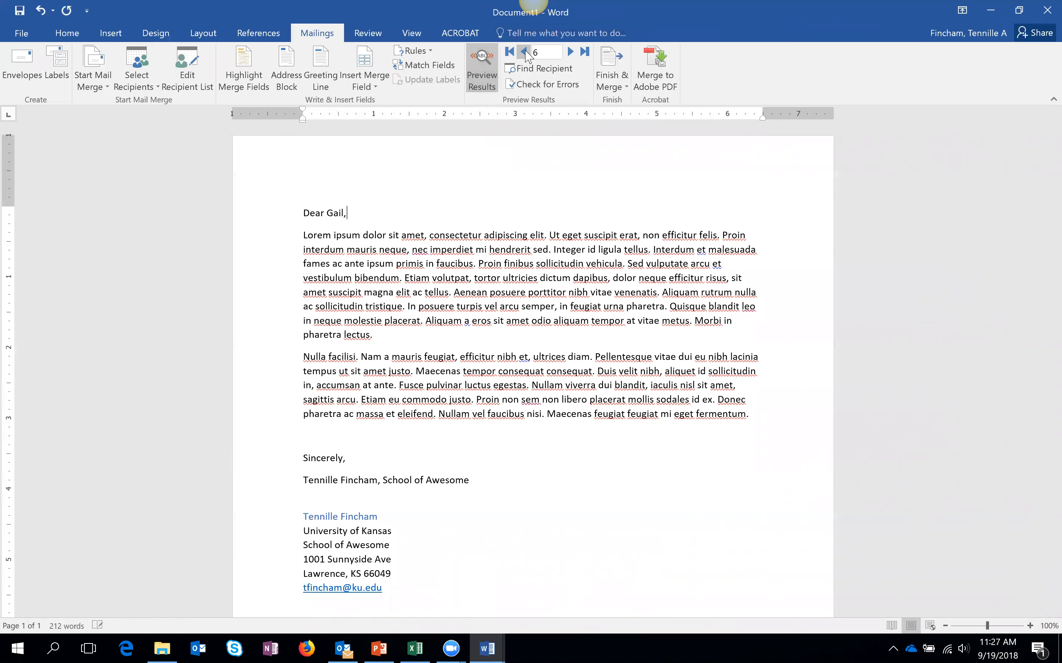
pyautogui.click(481, 79)
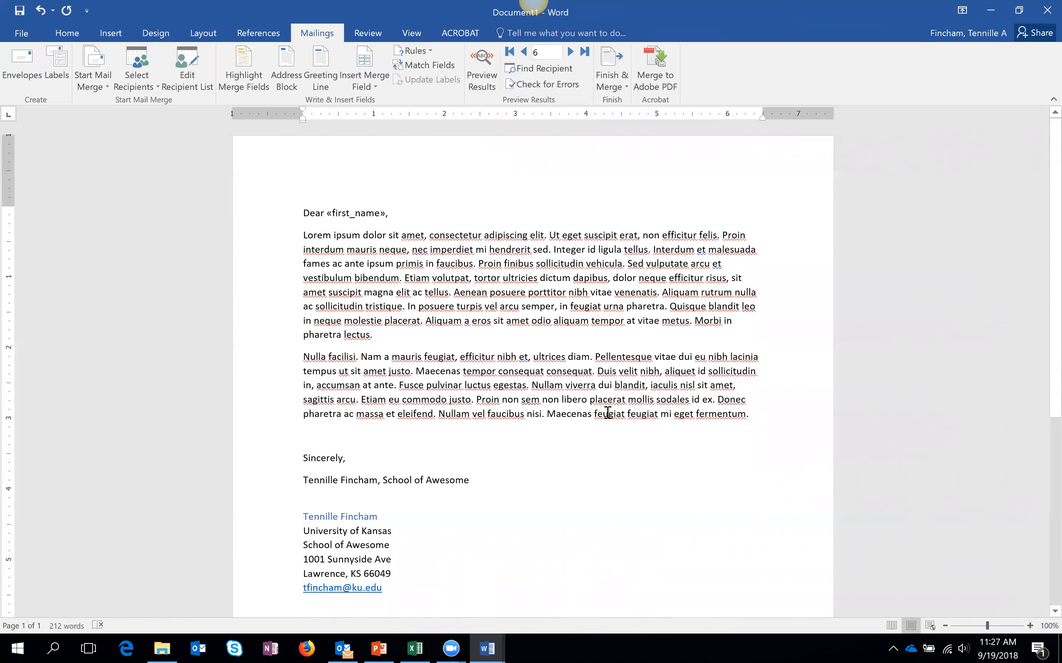
pyautogui.moveTo(289, 417); pyautogui.dragTo(290, 235)
pyautogui.click(760, 419)
# - Merge to e-mail messages via Finish & Merge, with the To field set to email
pyautogui.click(612, 90)
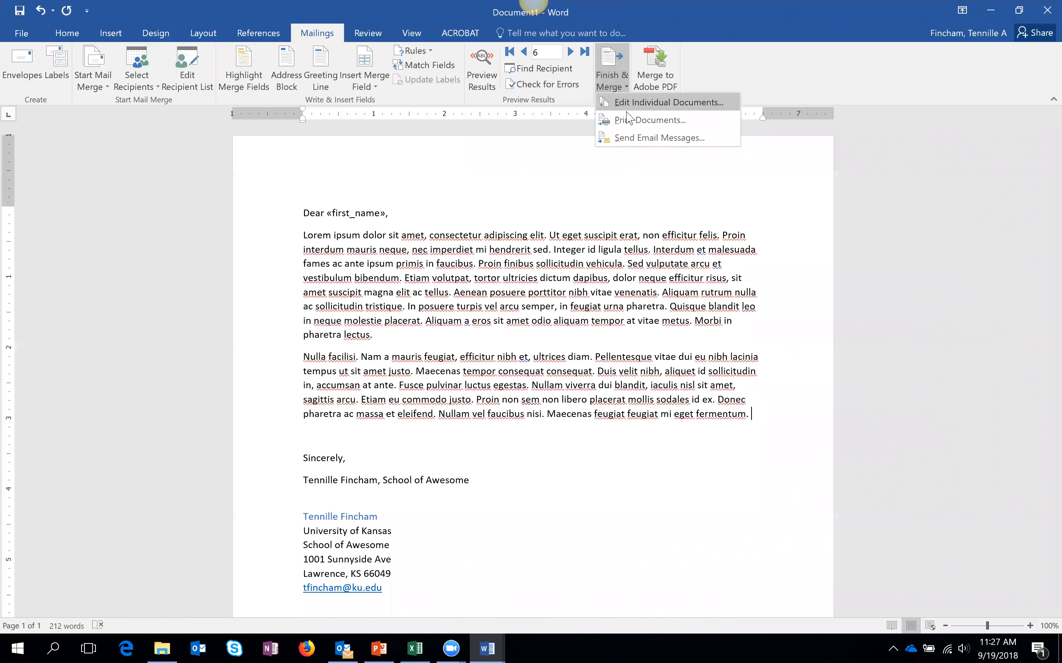
pyautogui.click(679, 138)
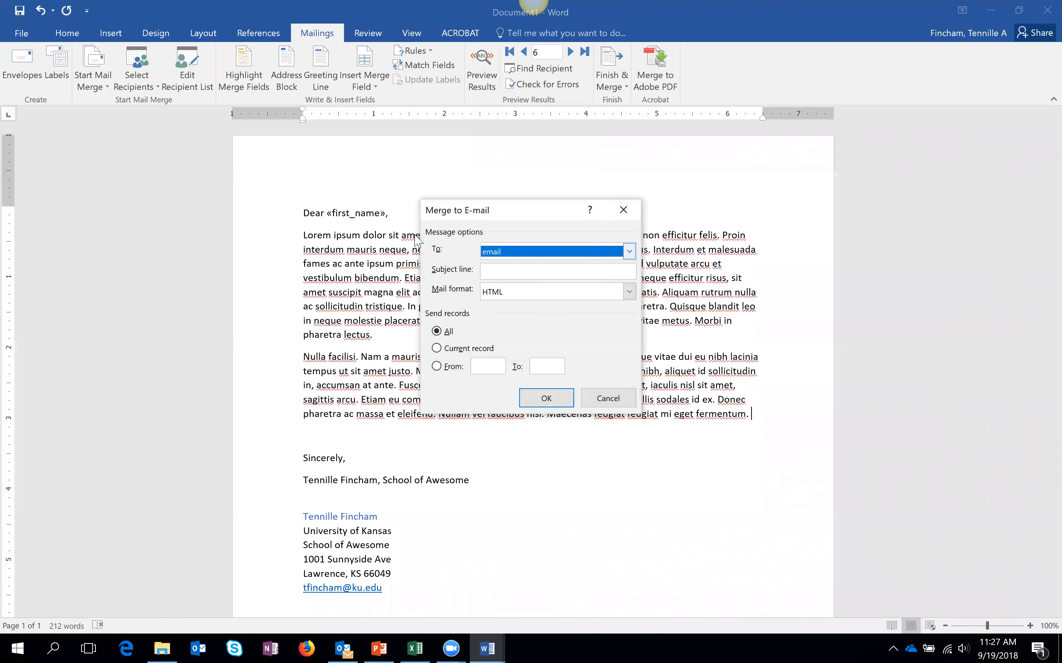
pyautogui.click(628, 253)
pyautogui.moveTo(632, 317)
pyautogui.mouseDown()
pyautogui.moveTo(630, 302)
pyautogui.moveTo(631, 327)
pyautogui.moveTo(630, 283)
pyautogui.moveTo(627, 330)
pyautogui.mouseUp()
# - Check the Excel email column addresses, then enter the subject 'Sample Mail Merge' in Word
pyautogui.click(415, 649)
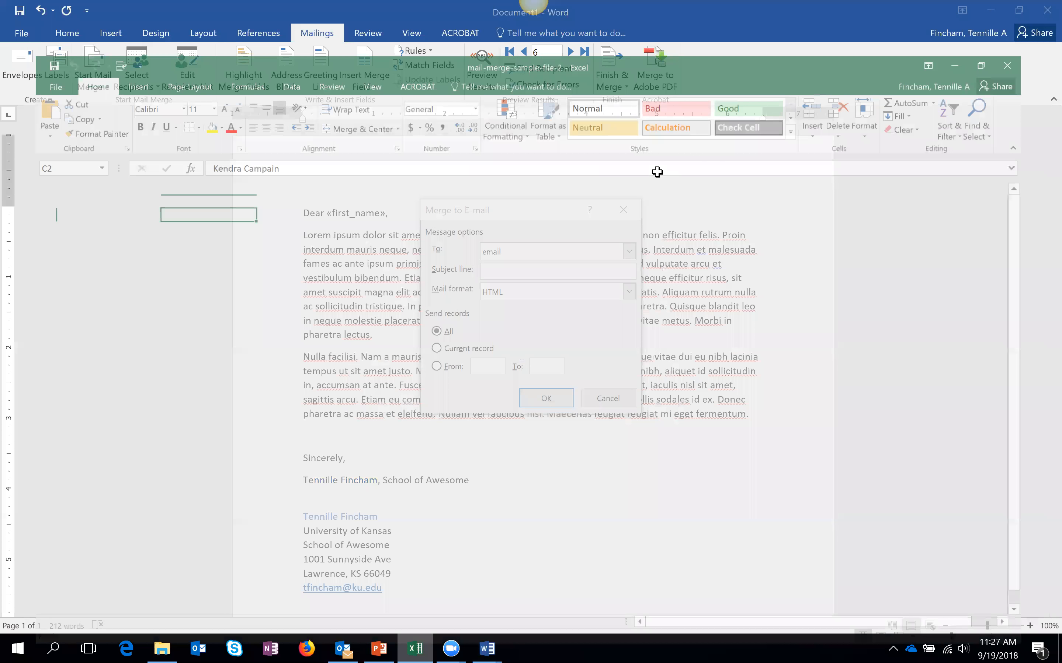
pyautogui.moveTo(774, 158); pyautogui.dragTo(774, 300)
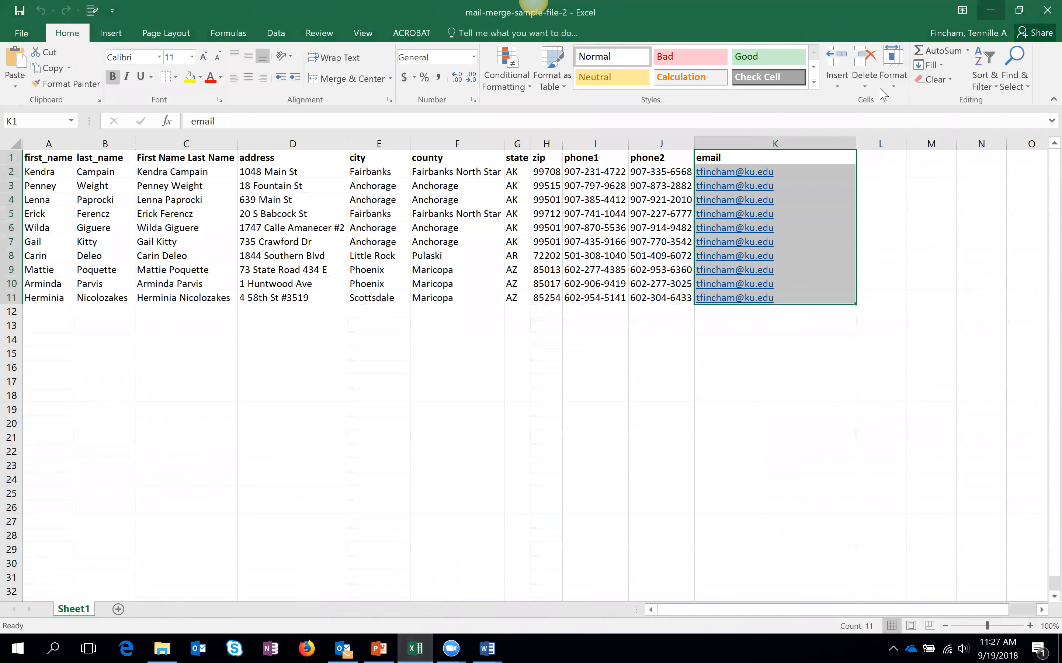
pyautogui.click(990, 11)
pyautogui.click(521, 276)
pyautogui.write('Sample Ma')
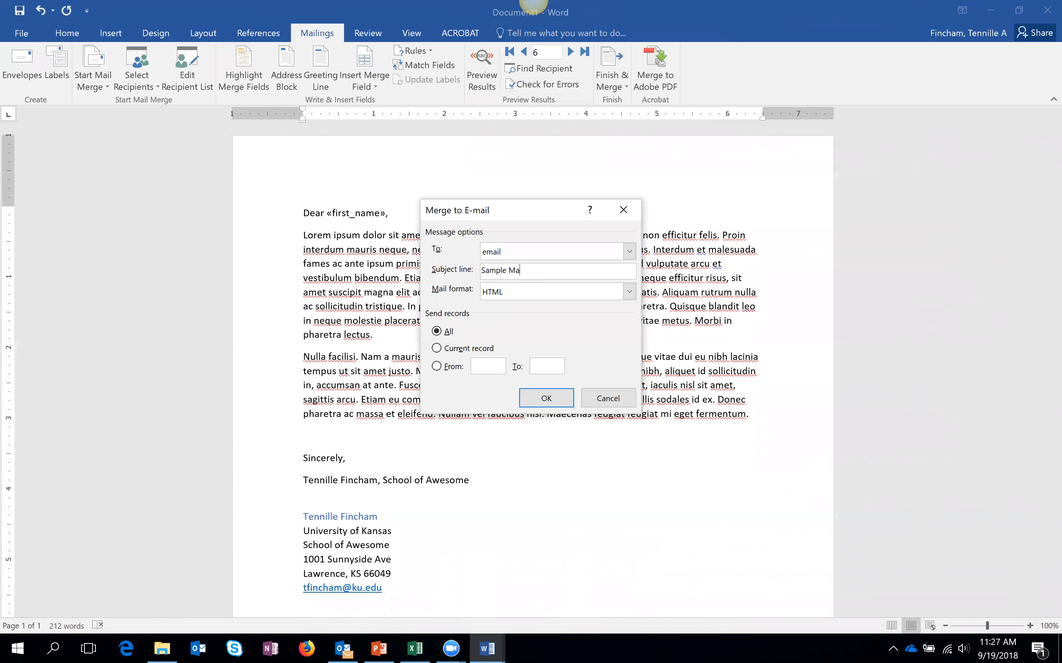
pyautogui.write('il Merge')
# - Keep HTML as the mail format, limit the merge to the current record, and send
pyautogui.click(629, 293)
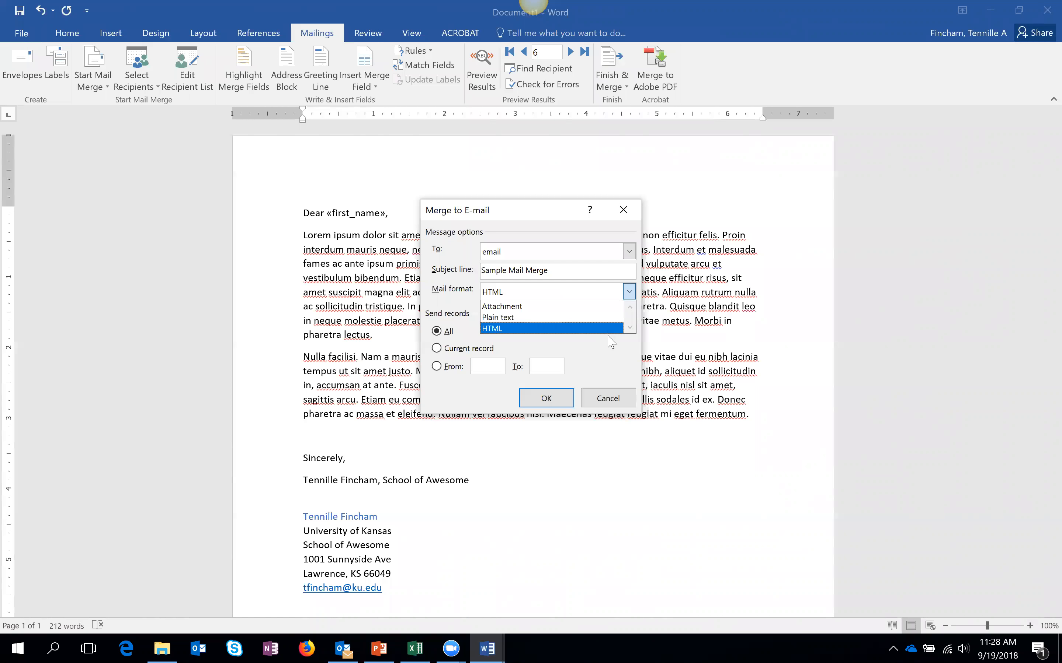
pyautogui.click(620, 357)
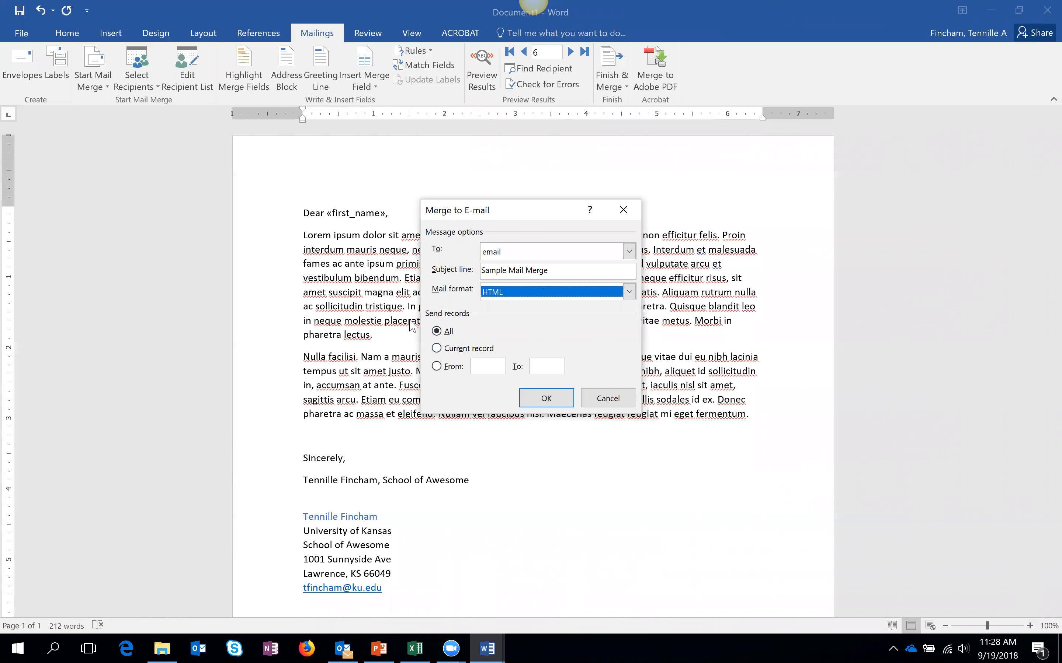
pyautogui.click(438, 348)
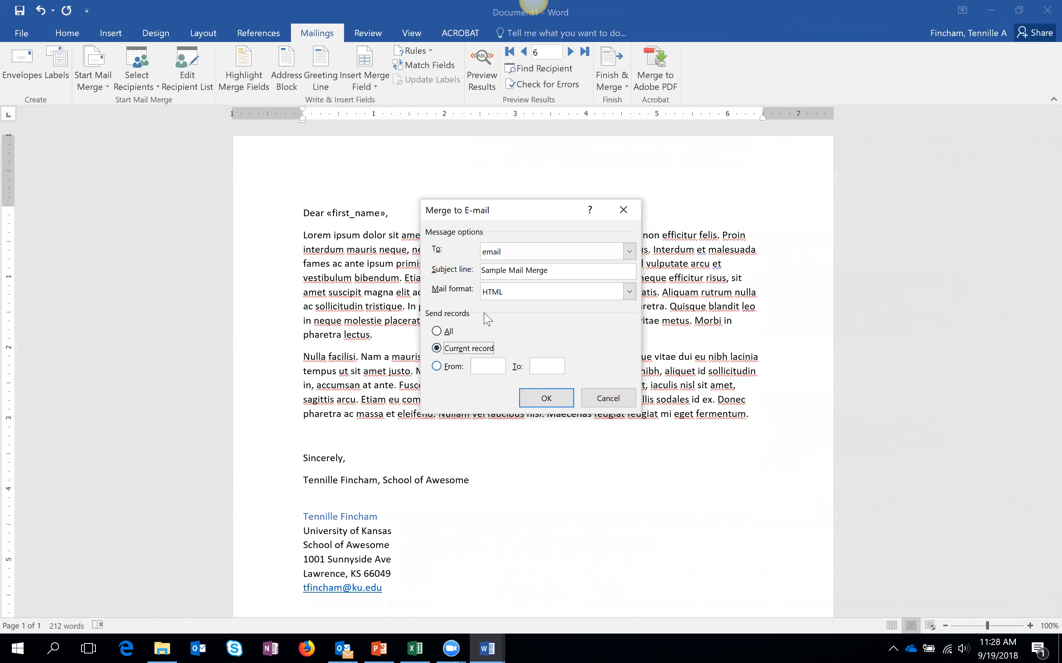
pyautogui.click(536, 400)
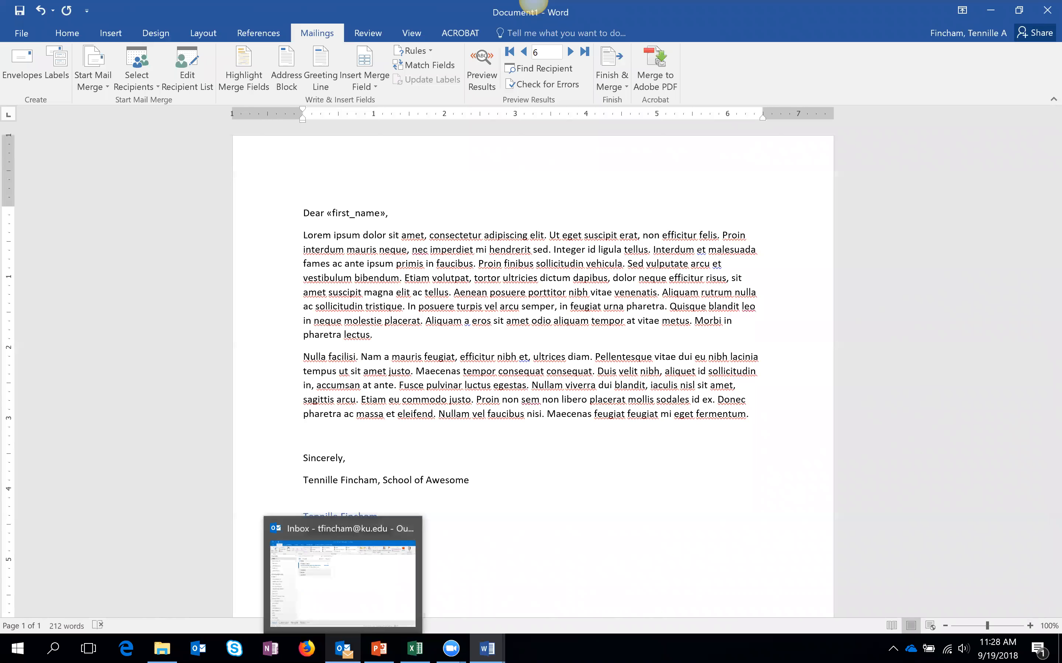
# - Open the received 'Sample Mail Merge' message in Outlook and check its personalized greeting
pyautogui.click(342, 649)
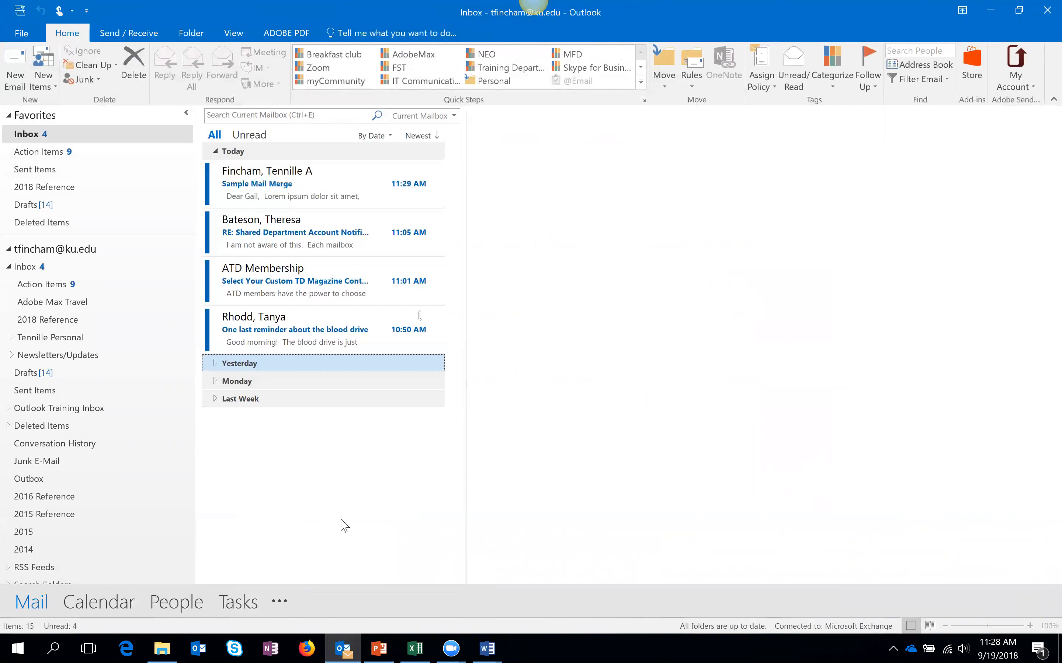
pyautogui.click(323, 184)
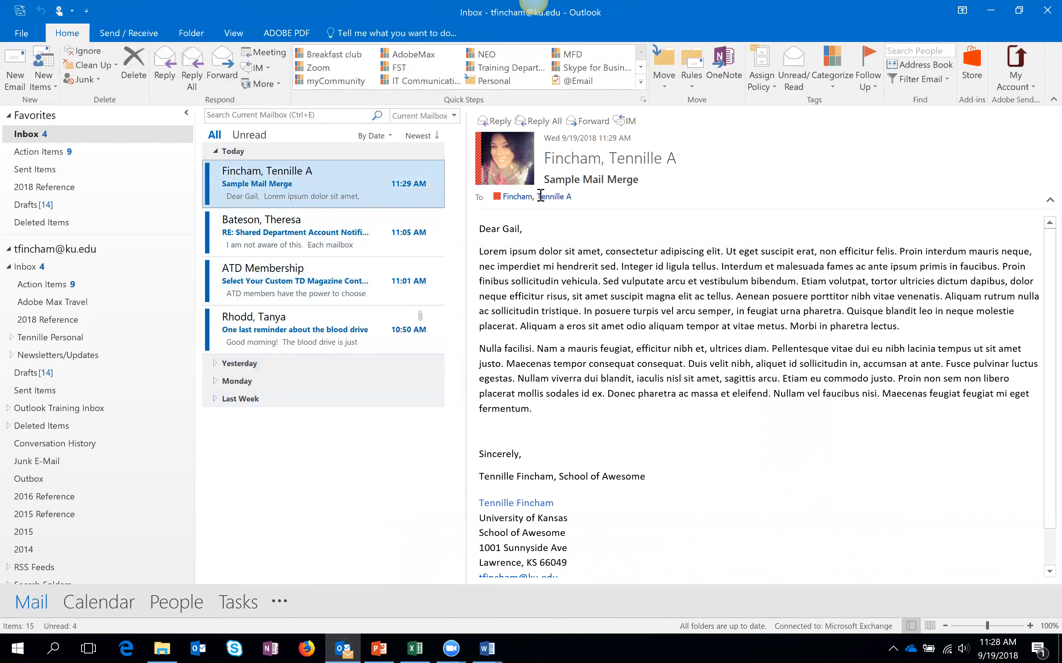
pyautogui.moveTo(482, 226); pyautogui.dragTo(655, 475)
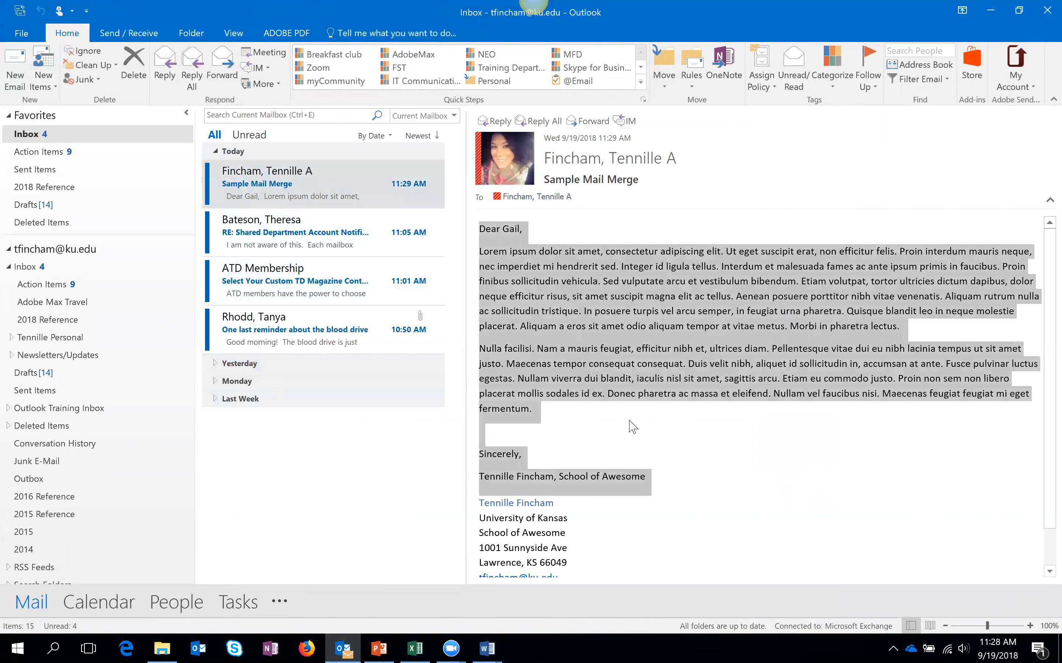
pyautogui.moveTo(503, 228); pyautogui.dragTo(864, 410)
pyautogui.click(623, 229)
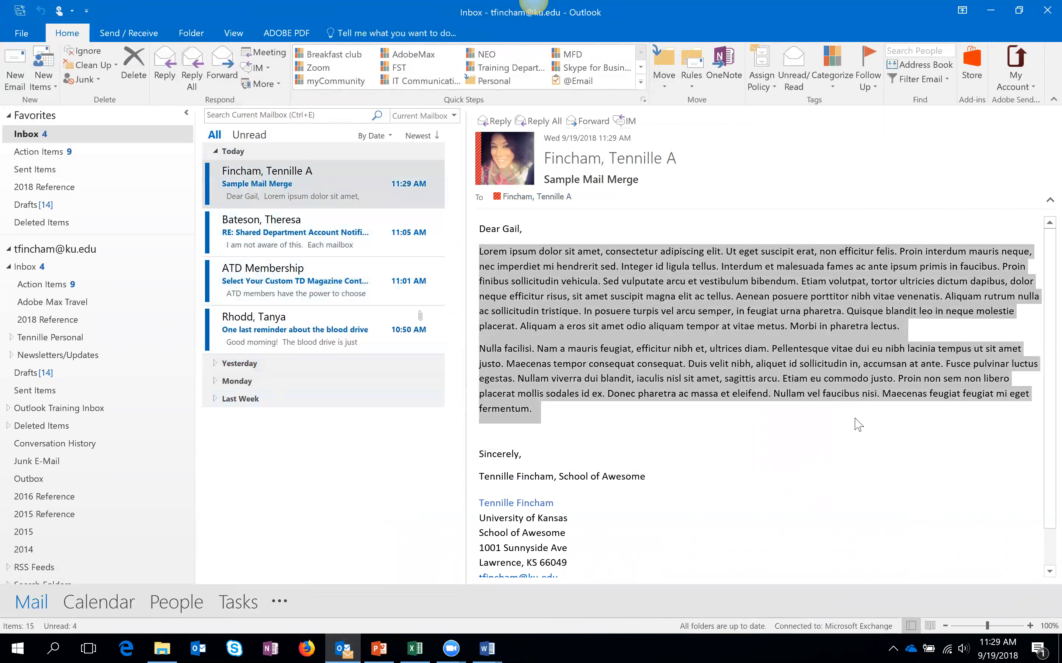
pyautogui.click(830, 437)
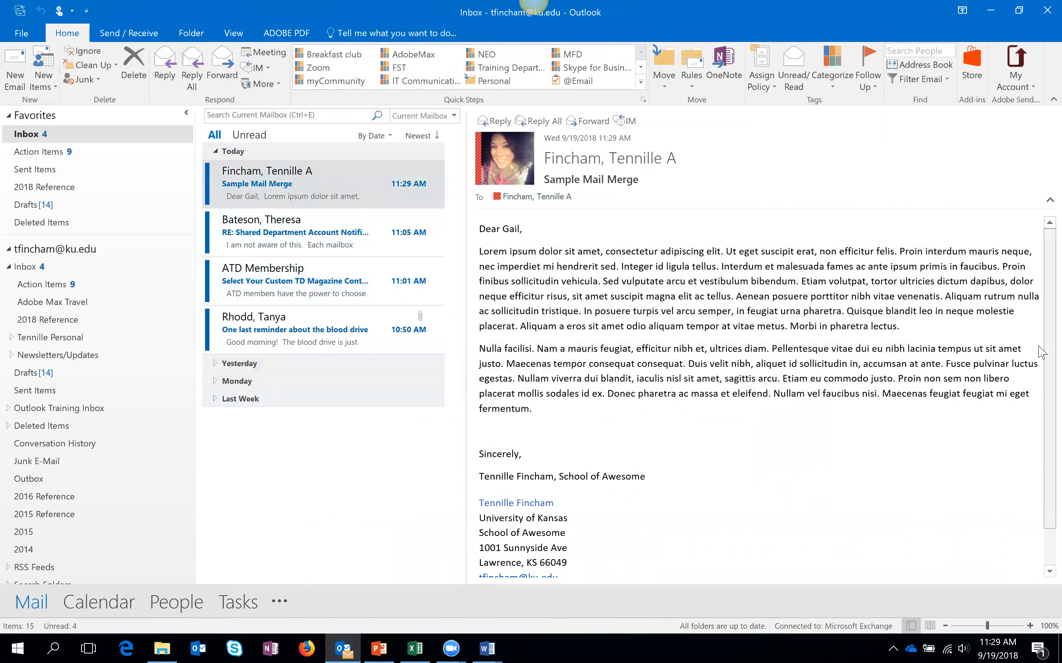
pyautogui.scroll(-1, 1034, 349)
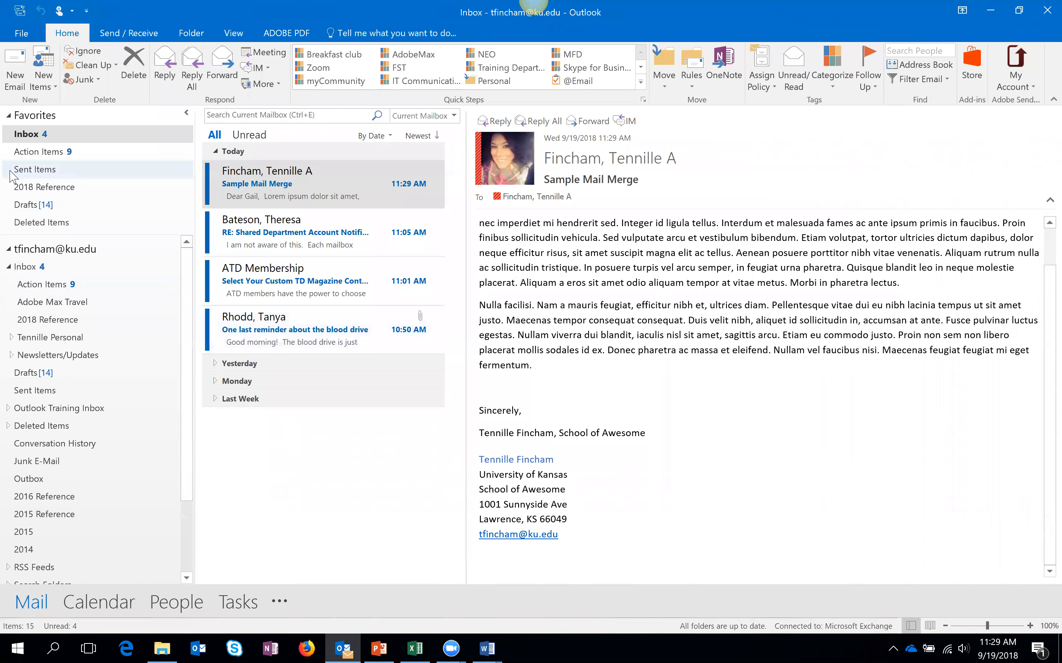
# - Check the 'Dear Gail,' greeting in the Sent Items copy, then hide Outlook
pyautogui.click(52, 174)
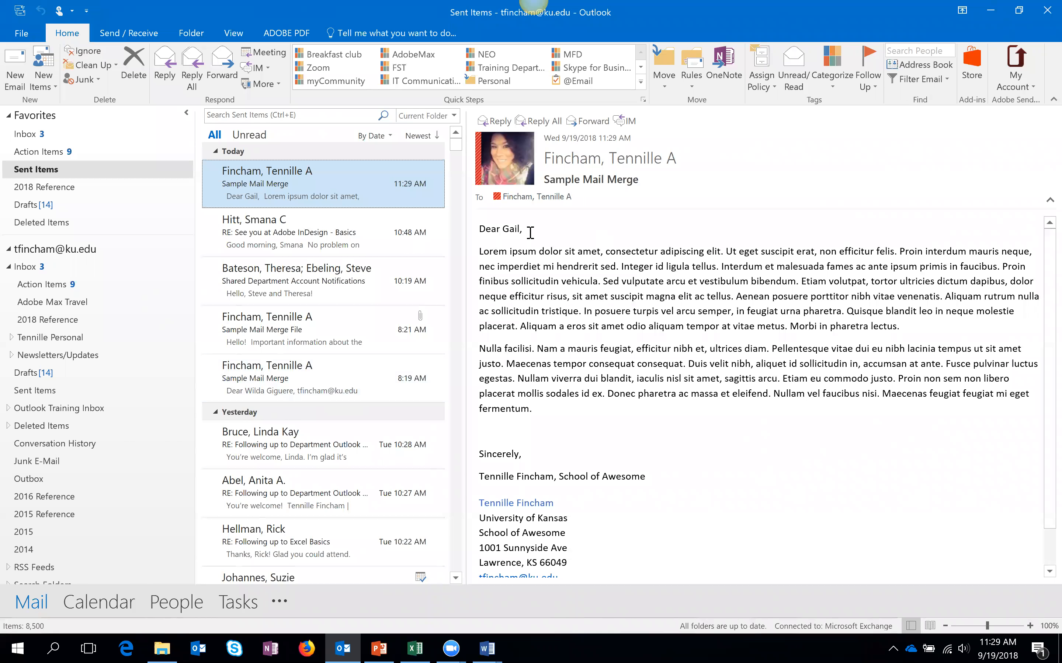
pyautogui.tripleClick(504, 230)
pyautogui.click(572, 418)
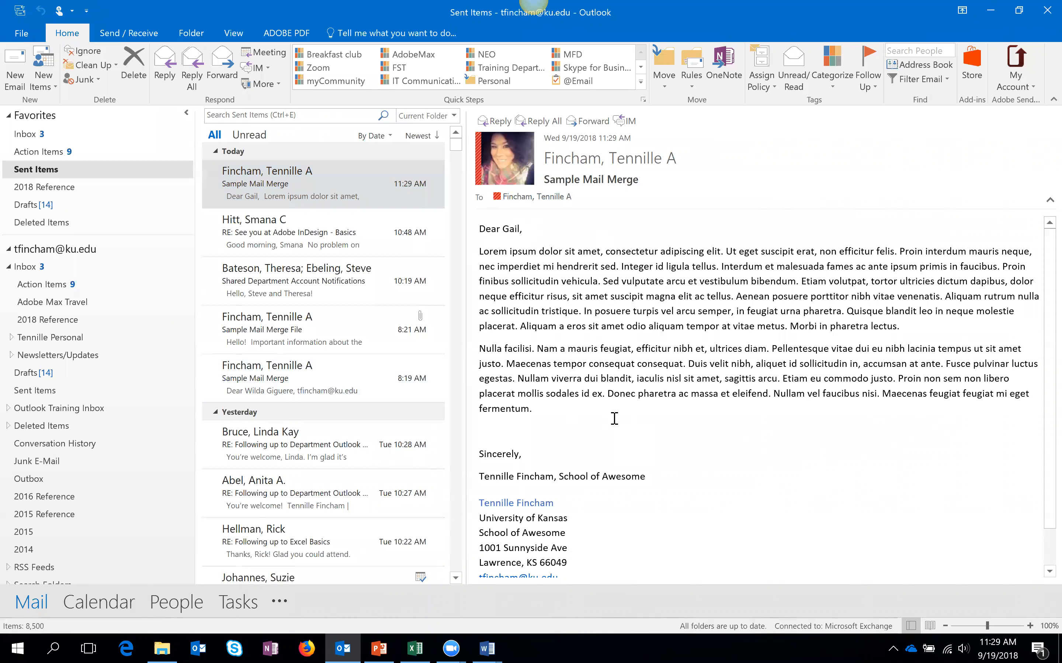
pyautogui.click(988, 11)
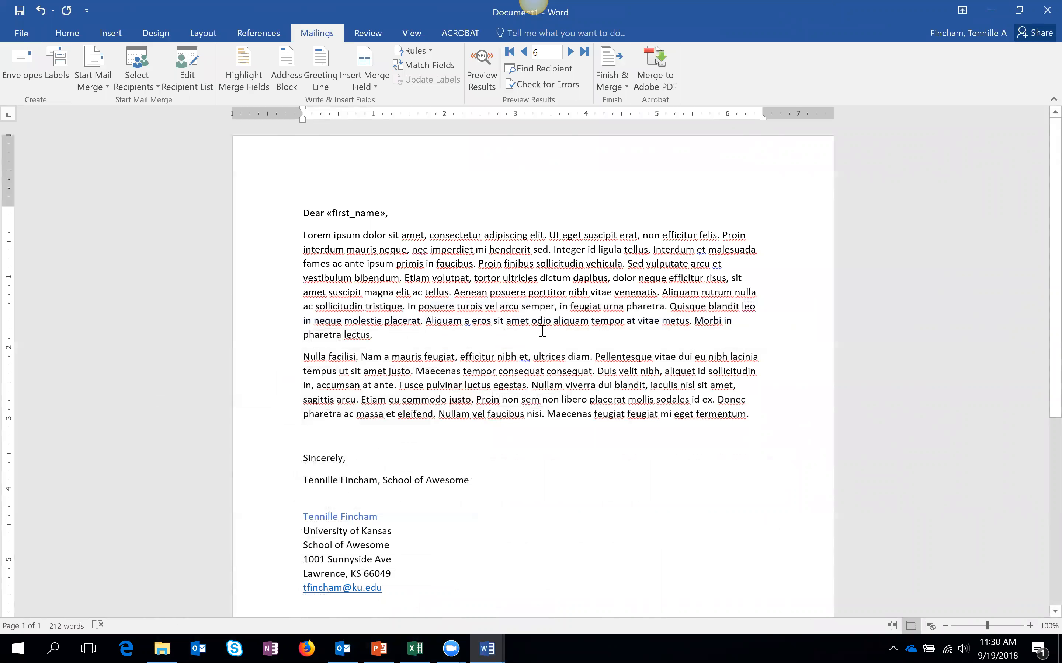
pyautogui.click(627, 87)
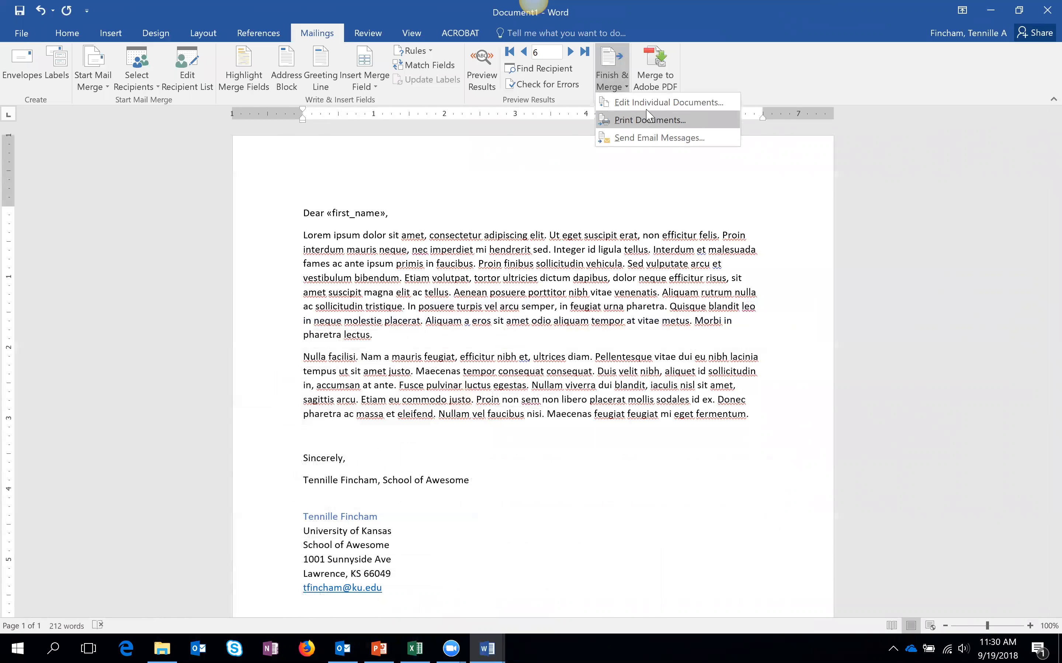
pyautogui.click(661, 144)
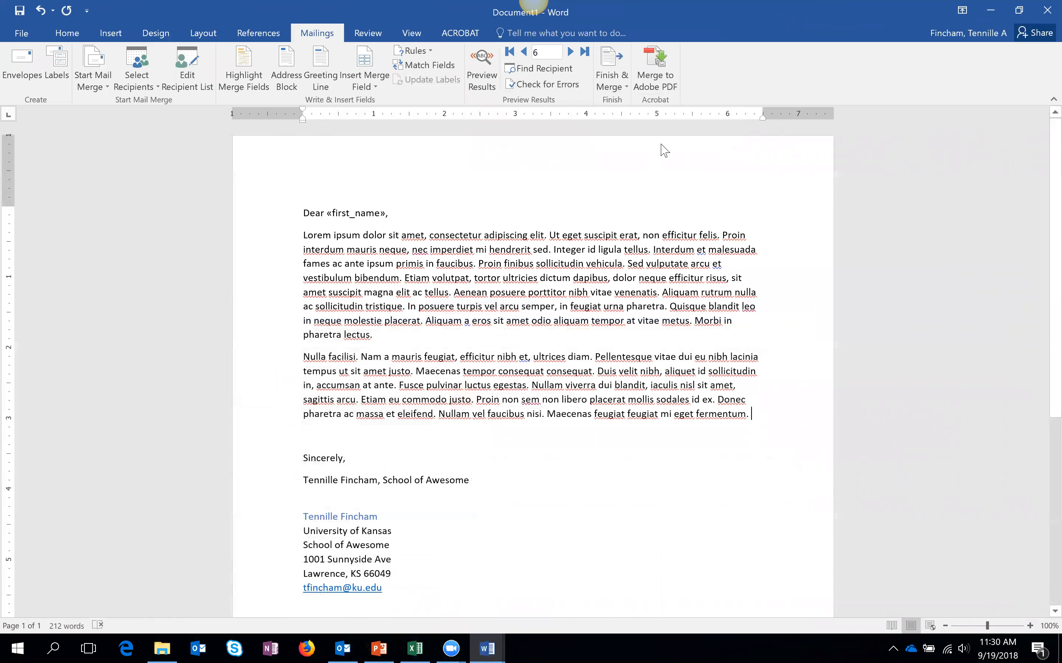
pyautogui.click(629, 292)
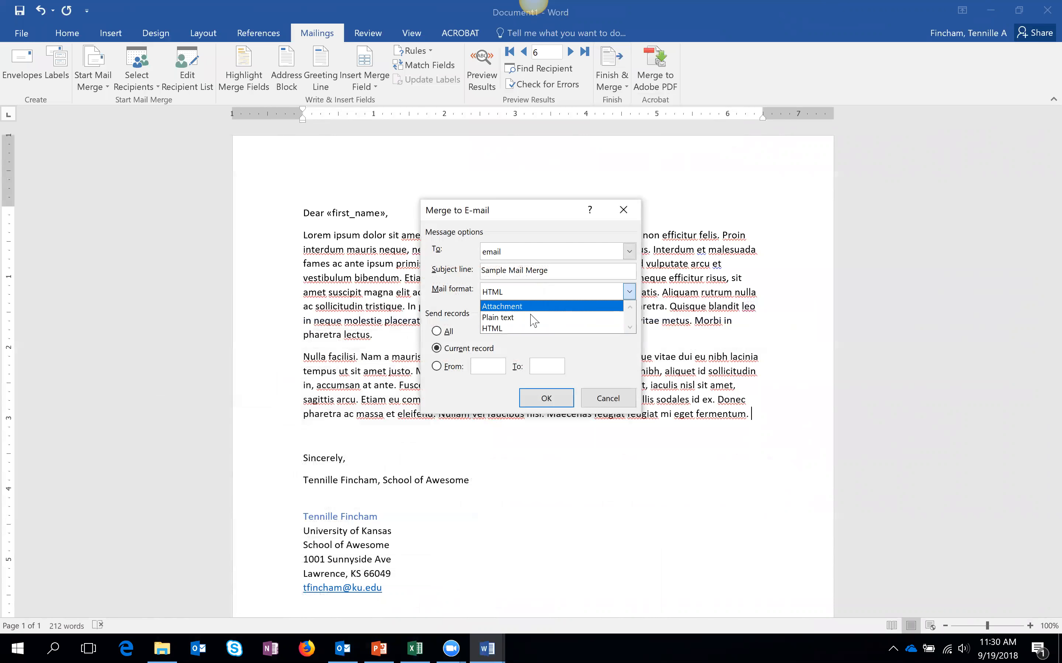
pyautogui.click(623, 371)
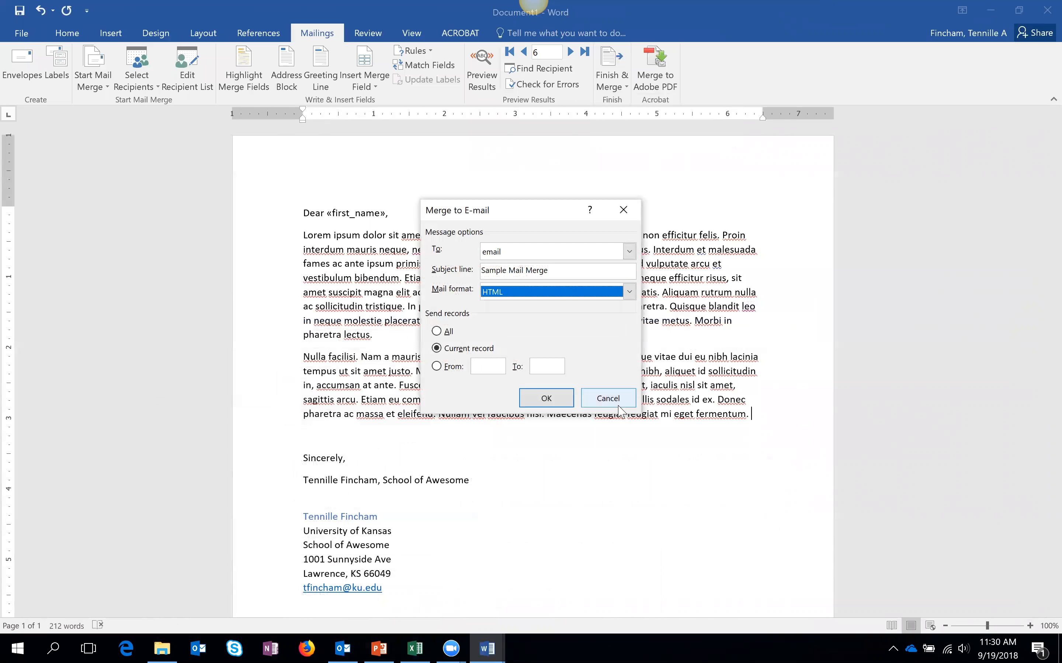
pyautogui.click(608, 398)
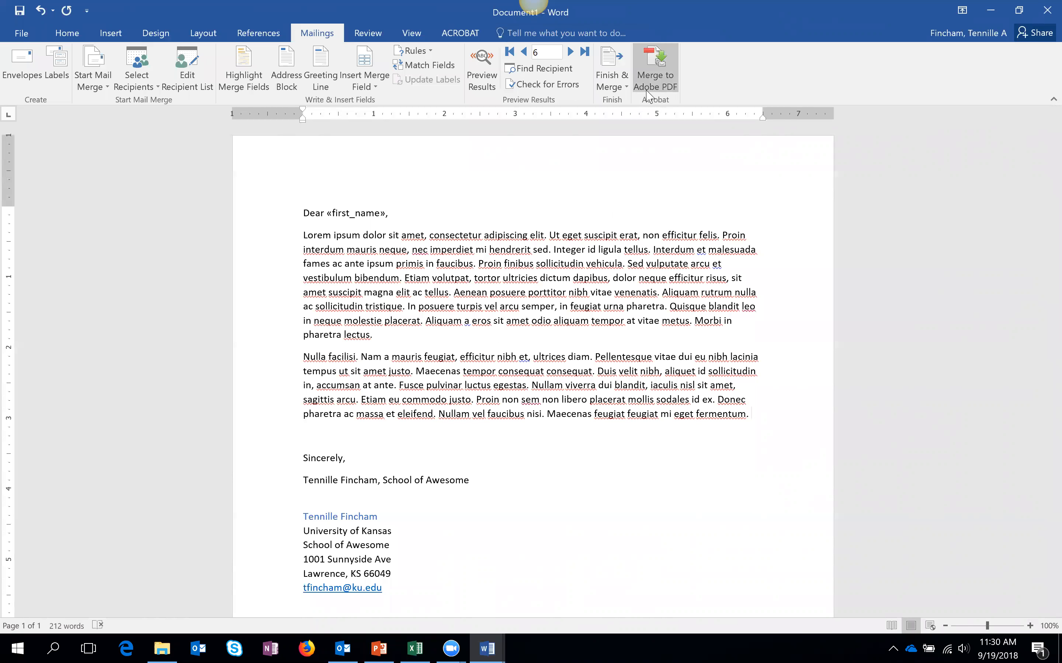
# - Start the PDF merge and have the PDFs emailed automatically to the email field
pyautogui.scroll(1, 628, 76)
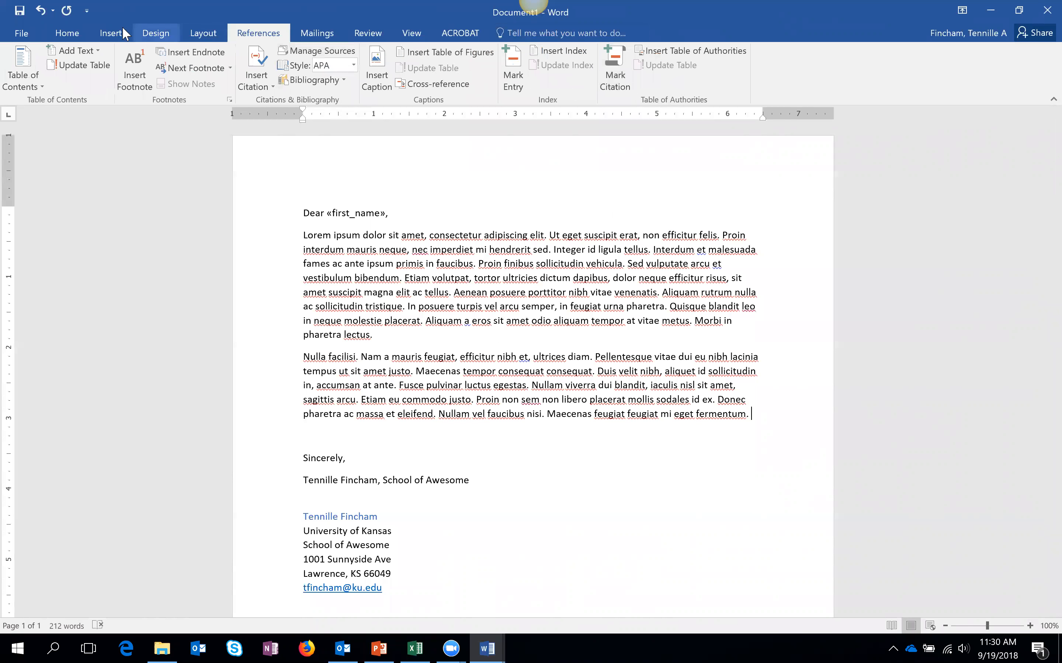
pyautogui.click(308, 35)
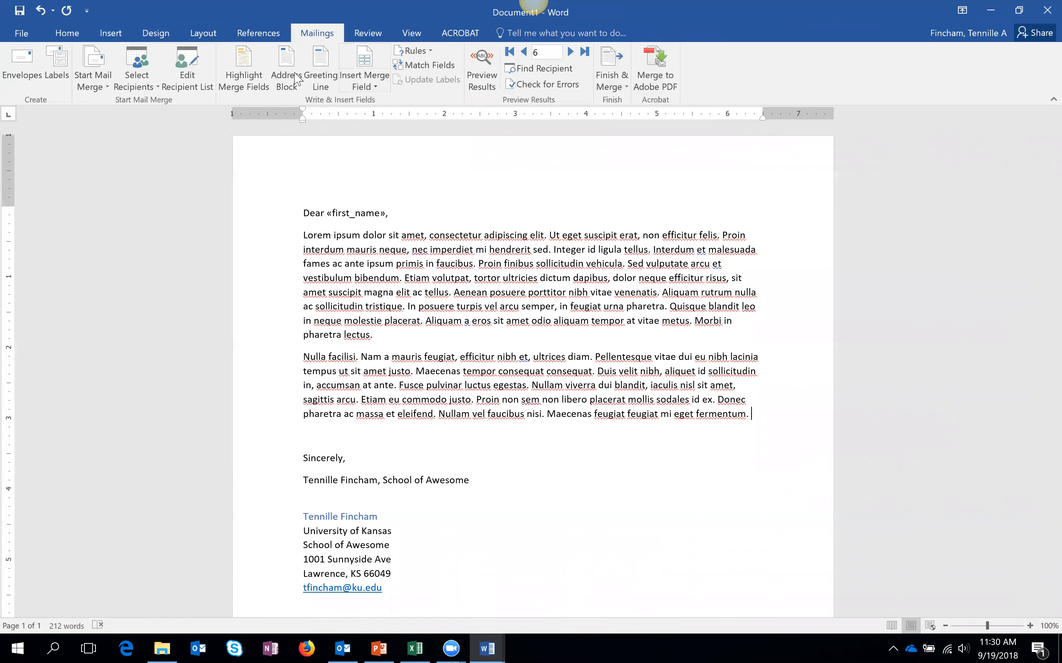
pyautogui.click(669, 79)
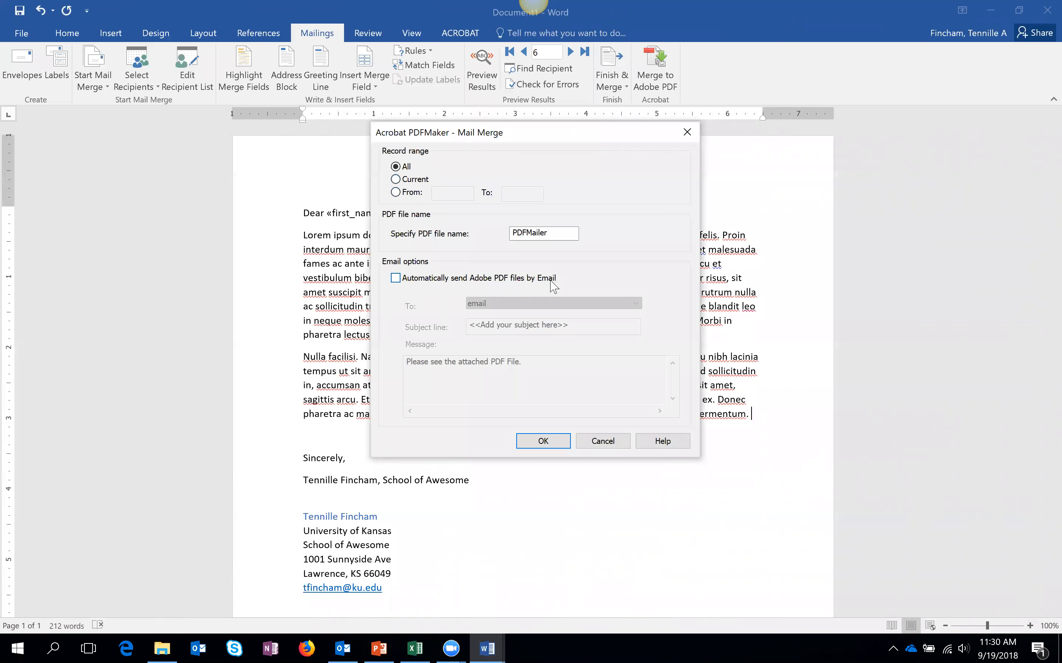
pyautogui.click(396, 279)
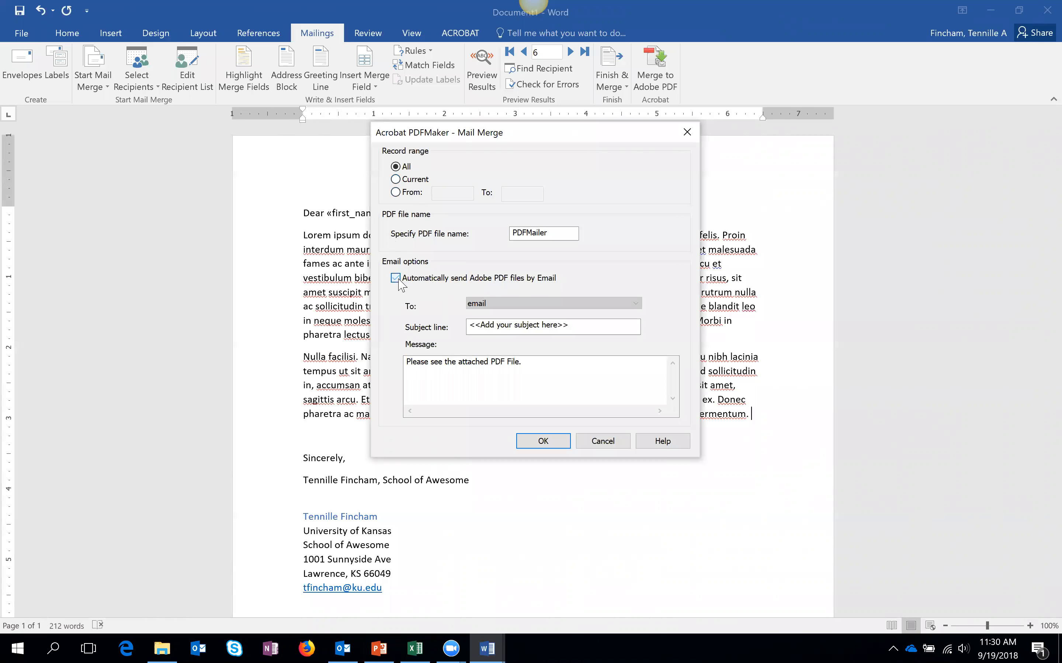
pyautogui.click(574, 304)
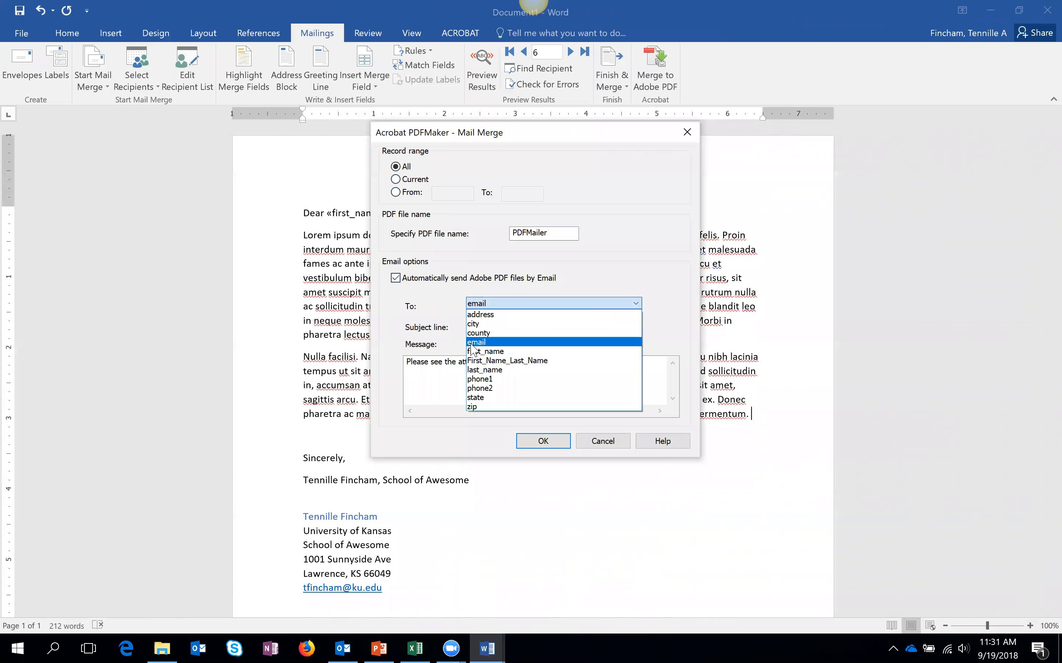
pyautogui.click(488, 343)
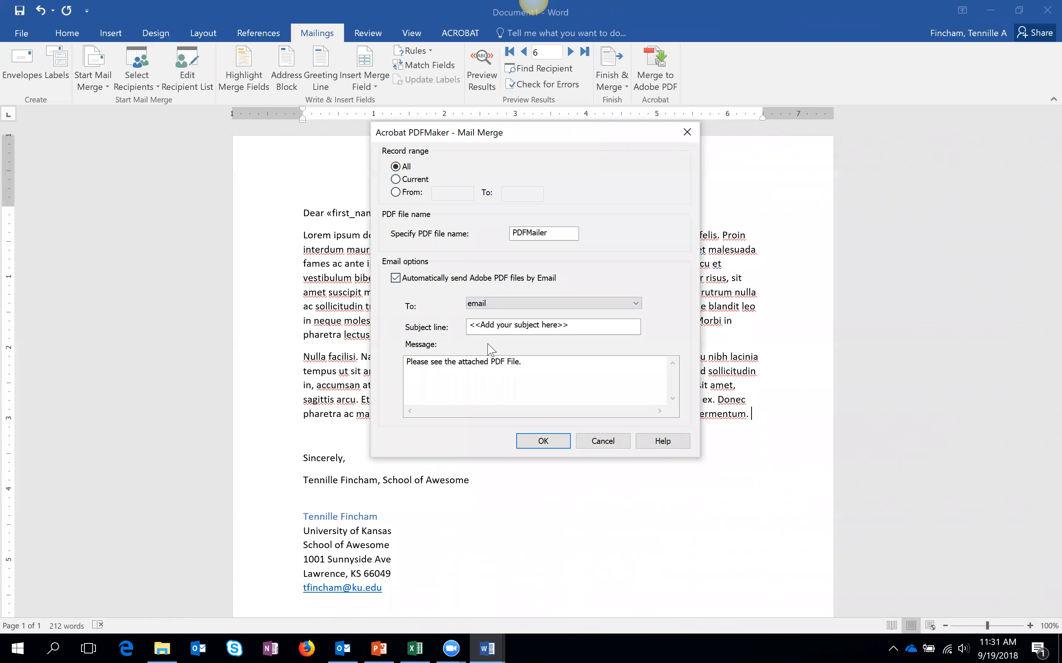
# - Name the merged PDF file 'InfoForStudents'
pyautogui.moveTo(550, 235); pyautogui.dragTo(497, 240)
pyautogui.write('Same')
pyautogui.press('BackSpace')
pyautogui.press('BackSpace')
pyautogui.press('BackSpace')
pyautogui.press('BackSpace')
pyautogui.write('InfoForStudents')
pyautogui.moveTo(572, 326); pyautogui.dragTo(464, 327)
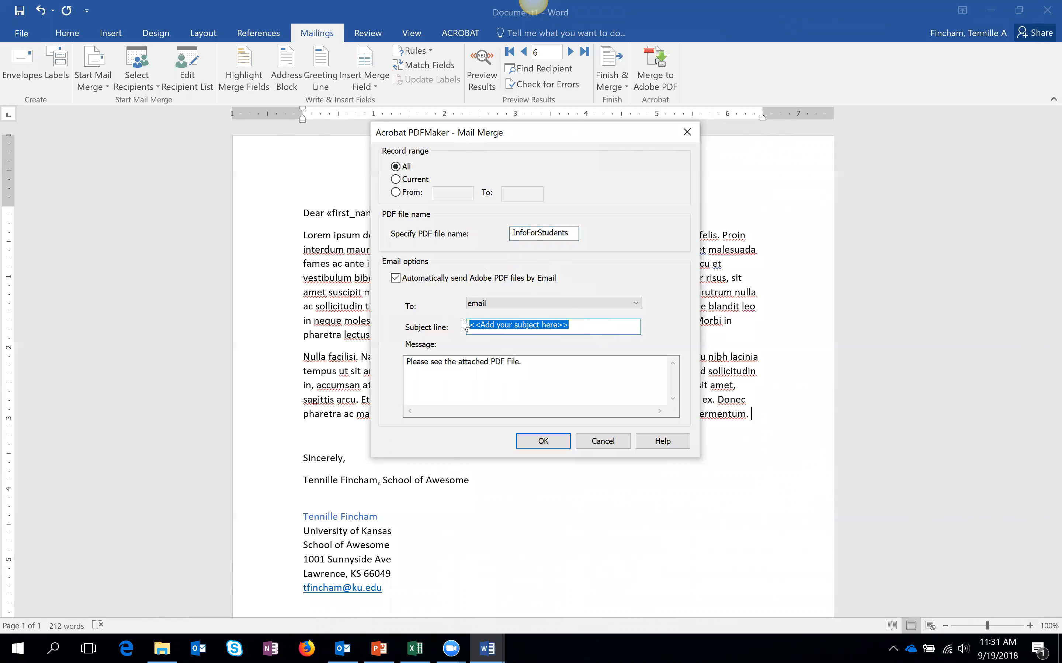
# - Set the email subject to 'Important School Information'
pyautogui.write('Impor')
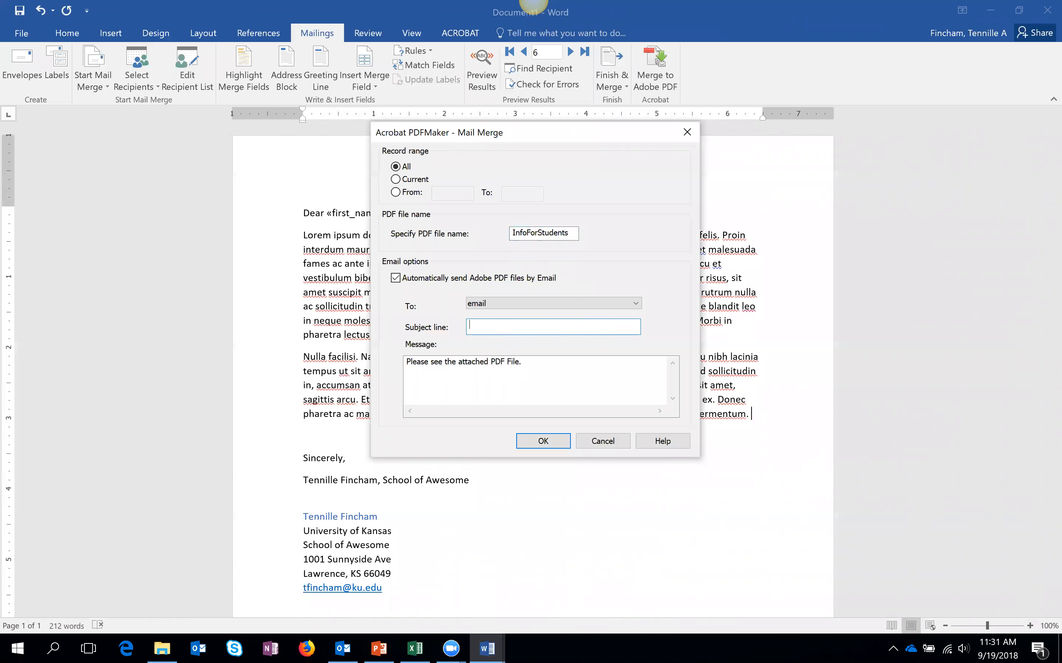
pyautogui.write('tant School Information')
# - Replace the message with 'Hello!' and 'I've attached important information regarding the cruise you won!'
pyautogui.click(533, 403)
pyautogui.moveTo(545, 361); pyautogui.dragTo(406, 372)
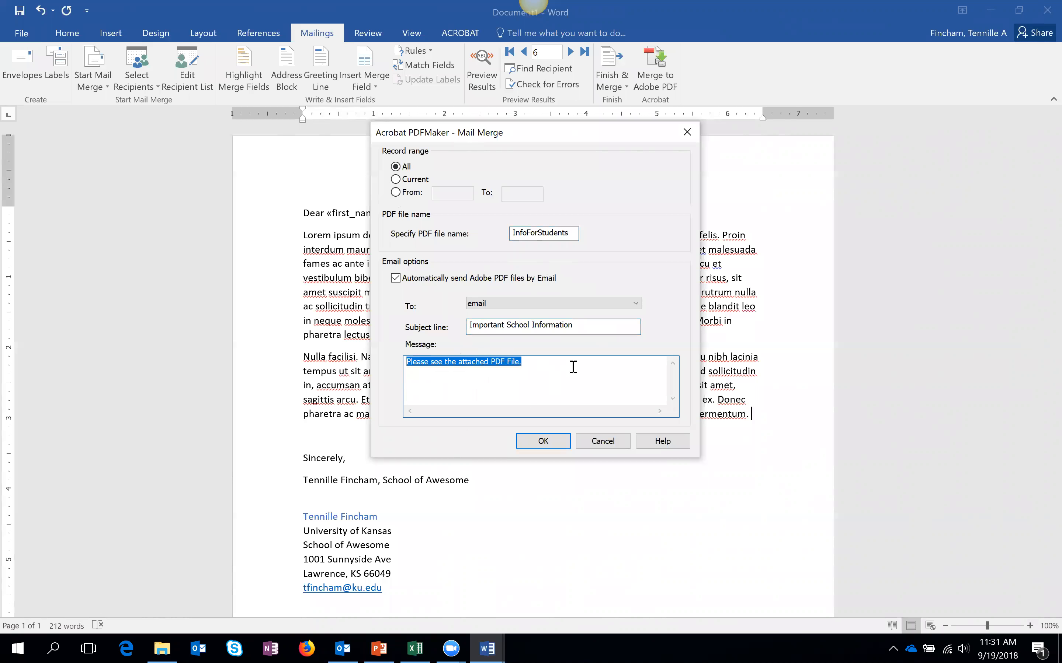
pyautogui.write('Hell')
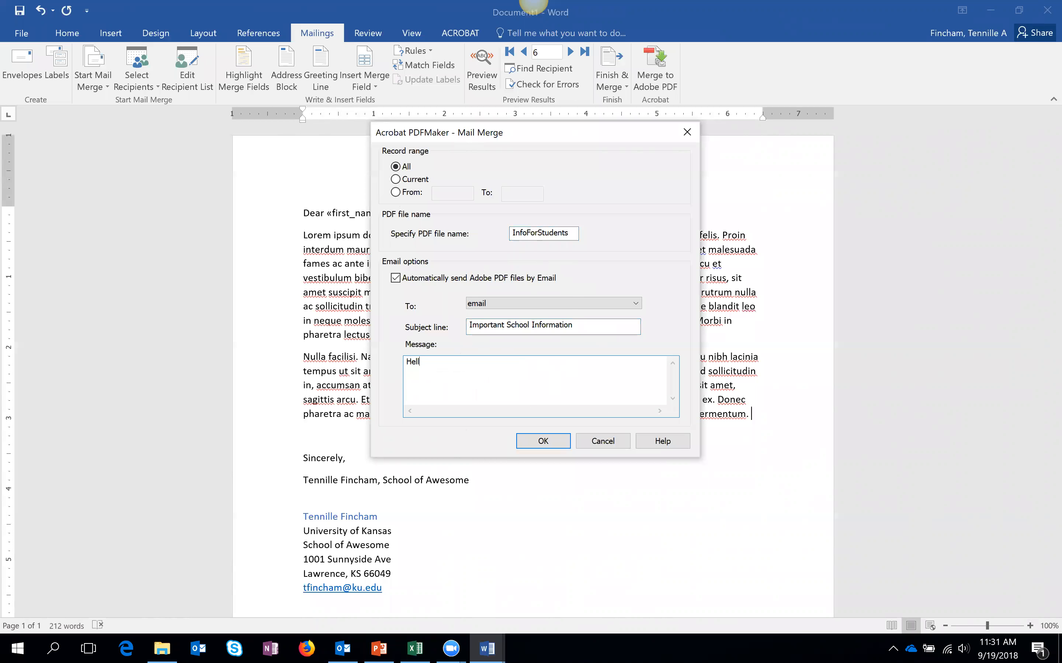
pyautogui.write('o!')
pyautogui.press('Return')
pyautogui.press('Return')
pyautogui.write("I've attahce")
pyautogui.write('d t')
pyautogui.press('BackSpace')
pyautogui.press('BackSpace')
pyautogui.press('BackSpace')
pyautogui.press('BackSpace')
pyautogui.press('BackSpace')
pyautogui.press('BackSpace')
pyautogui.write('che')
pyautogui.press('BackSpace')
pyautogui.press('BackSpace')
pyautogui.press('BackSpace')
pyautogui.write('ched import')
pyautogui.write('ant ifnromatio')
pyautogui.press('BackSpace')
pyautogui.press('BackSpace')
pyautogui.press('BackSpace')
pyautogui.press('BackSpace')
pyautogui.press('BackSpace')
pyautogui.press('BackSpace')
pyautogui.press('BackSpace')
pyautogui.press('BackSpace')
pyautogui.press('BackSpace')
pyautogui.write('nformation regarding the cu')
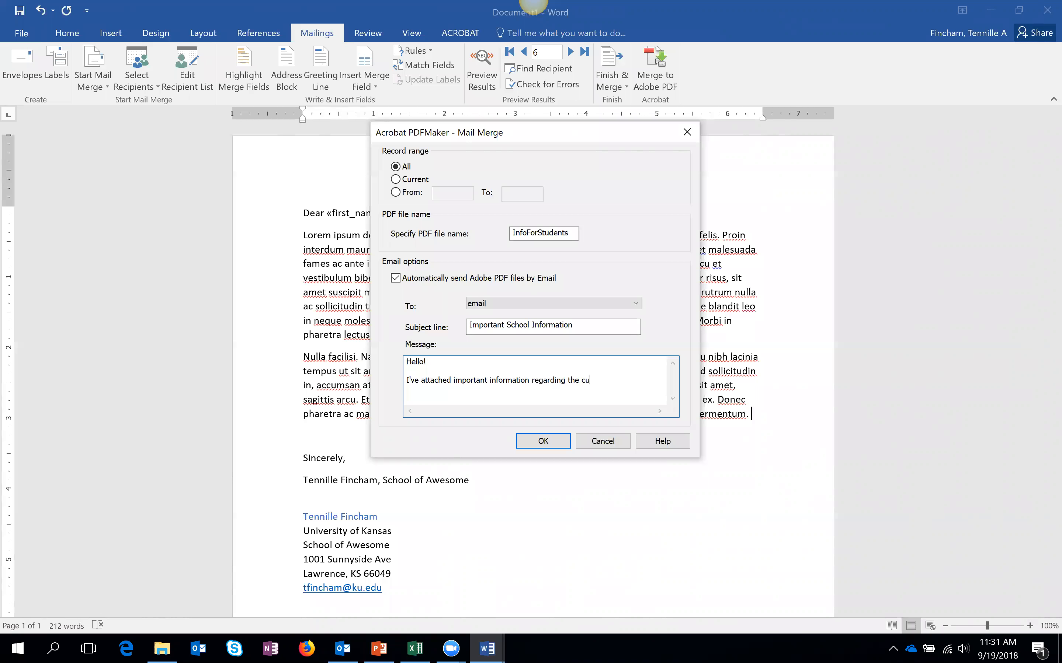
pyautogui.press('BackSpace')
pyautogui.write('ruise you won!')
# - Run the merge, saving the PDFs to the Desktop and confirming all emails were sent
pyautogui.click(554, 441)
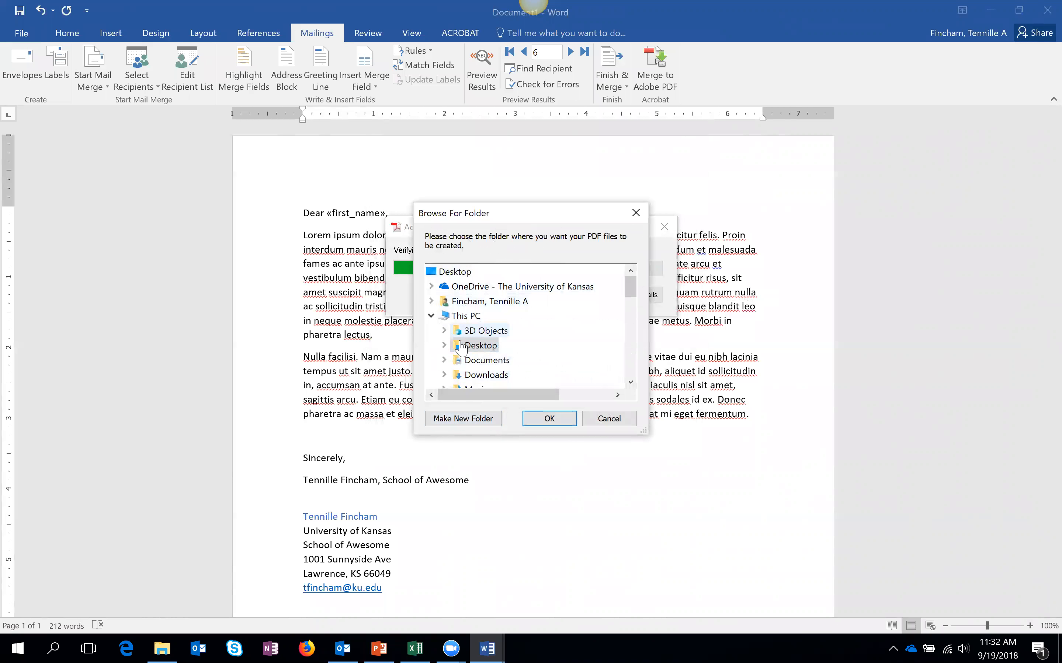
pyautogui.doubleClick(479, 347)
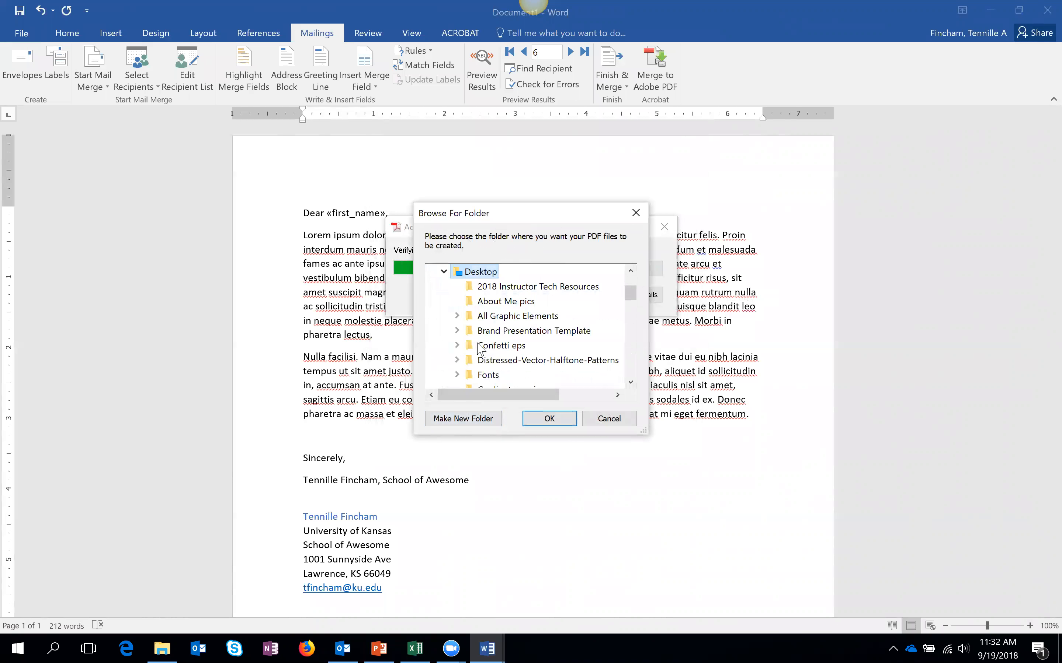
pyautogui.click(550, 418)
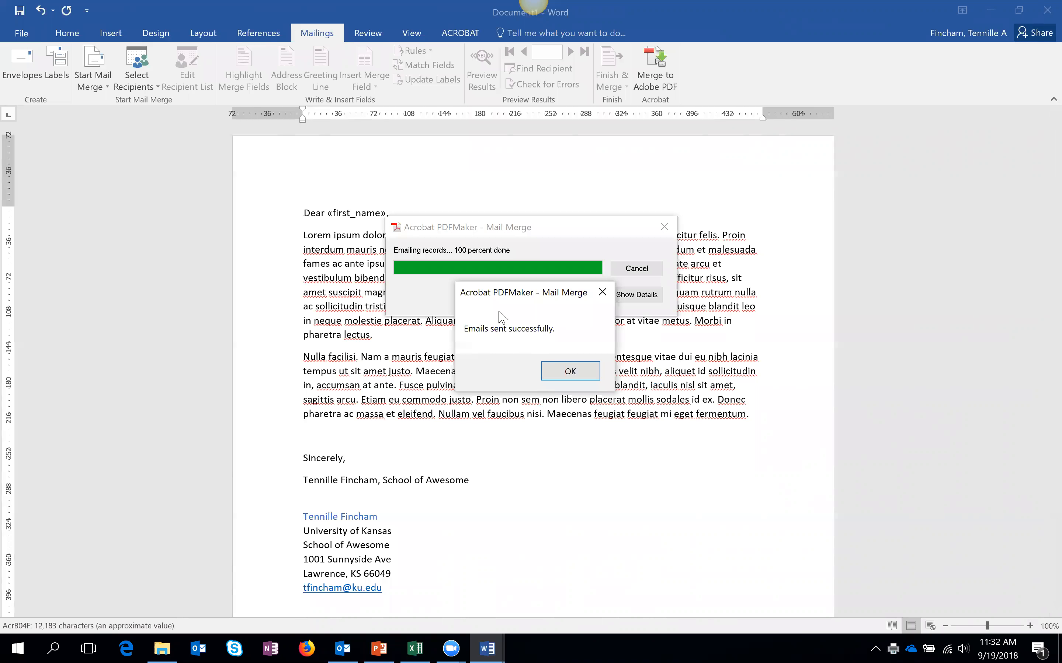
pyautogui.click(588, 371)
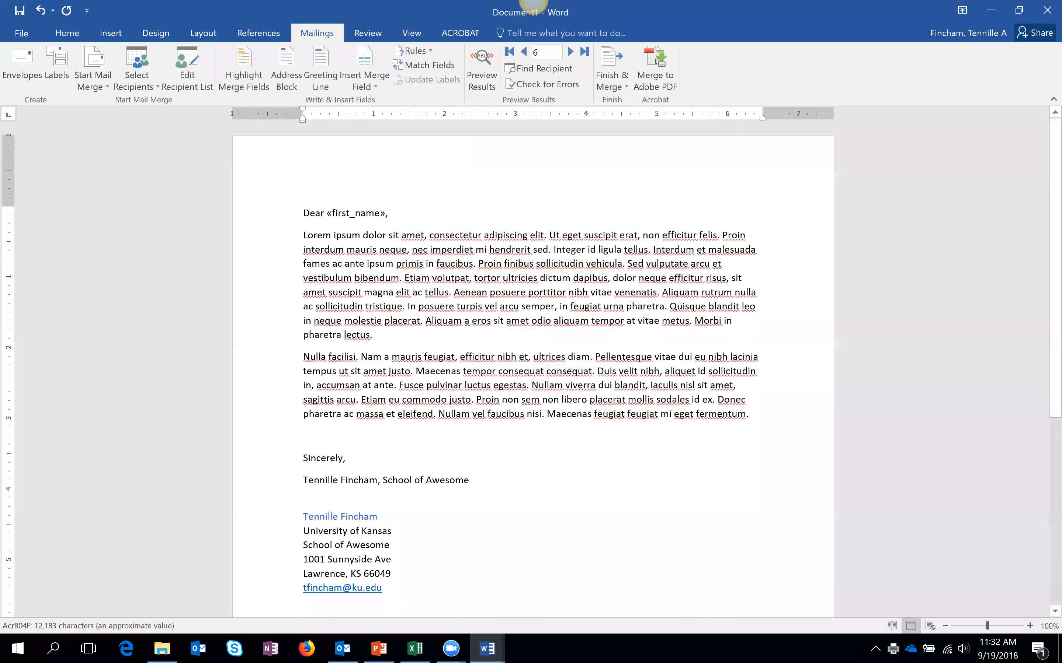
pyautogui.click(343, 649)
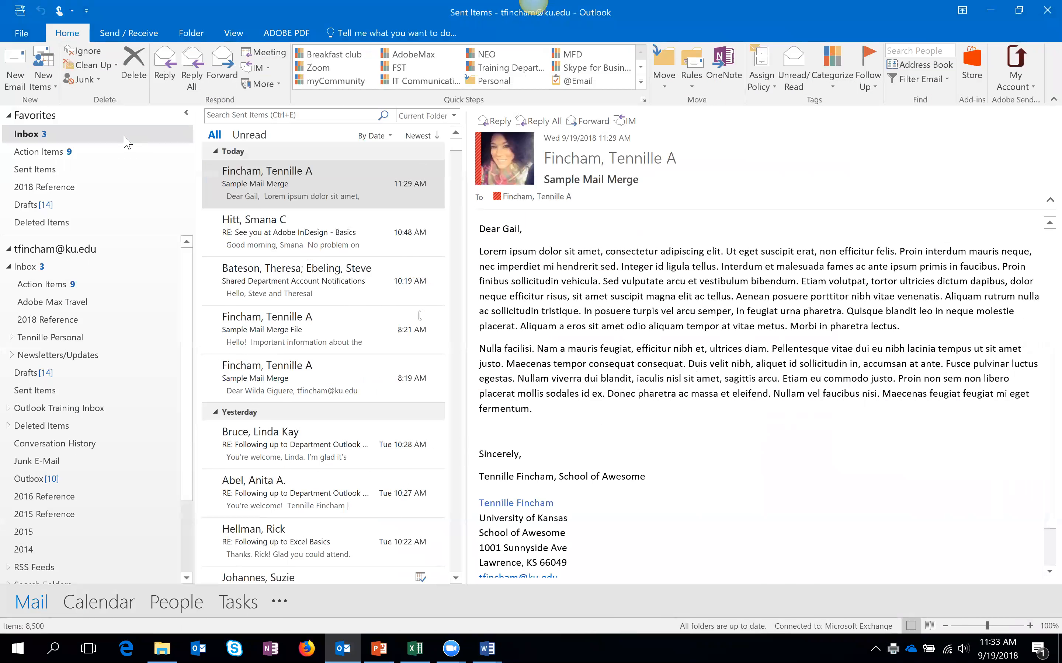
# - Open the newest 'Important School Information' message in the Inbox and read its body
pyautogui.click(124, 136)
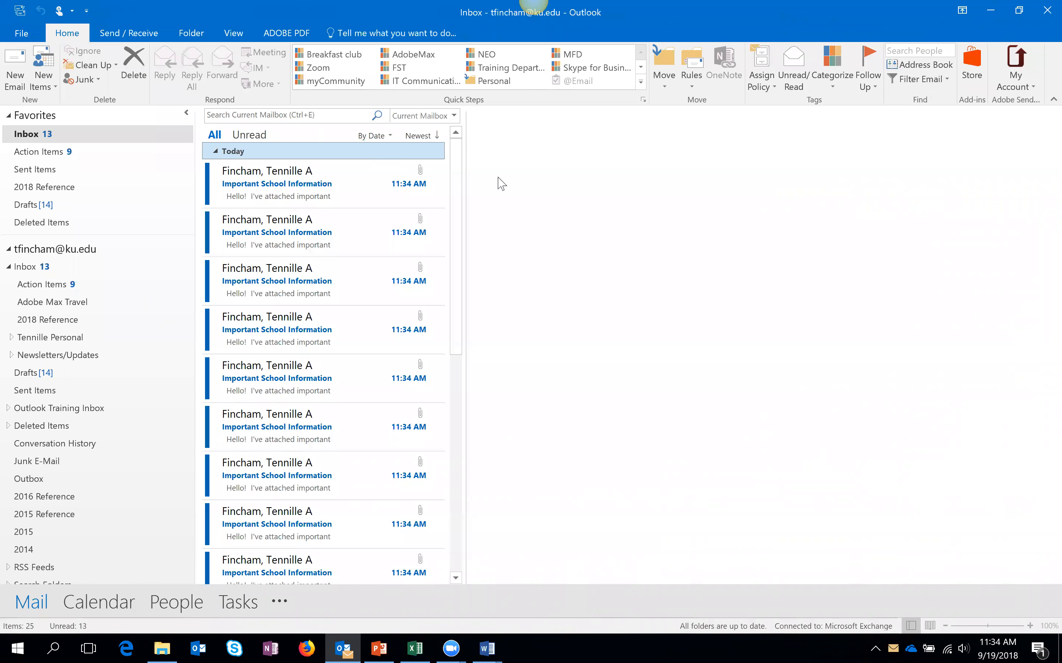
pyautogui.scroll(-3, 459, 278)
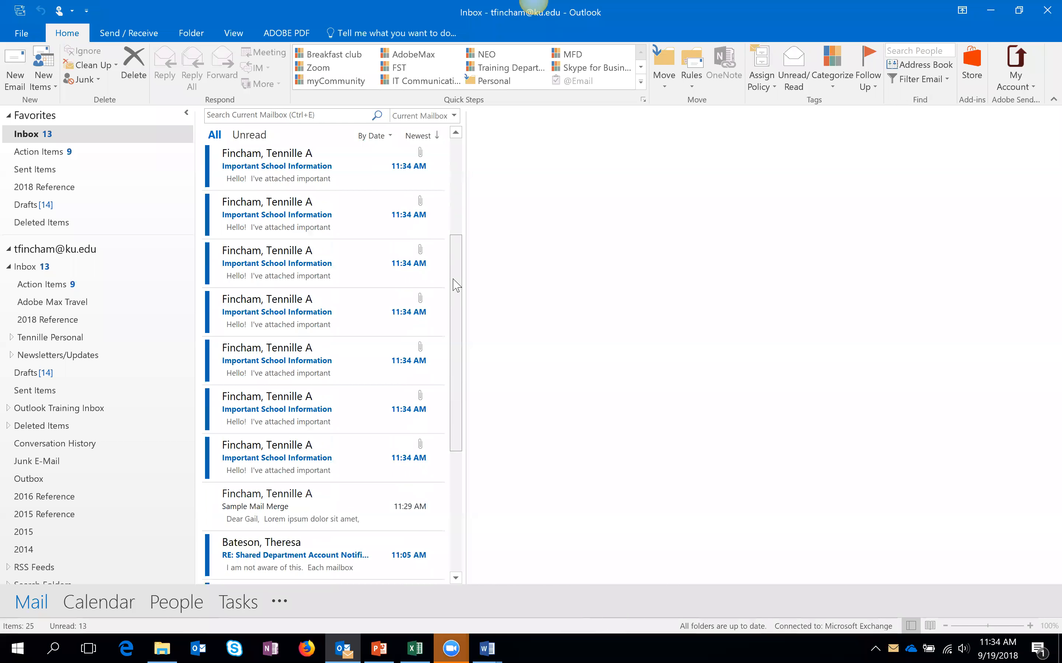
pyautogui.scroll(3, 459, 278)
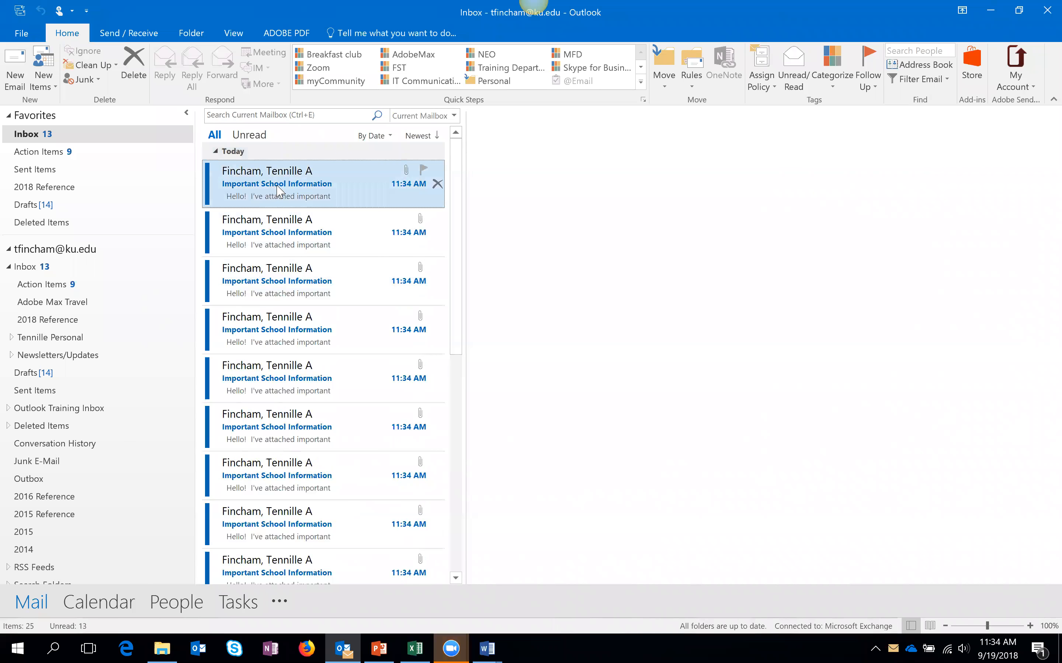
pyautogui.click(275, 193)
pyautogui.moveTo(794, 297); pyautogui.dragTo(594, 285)
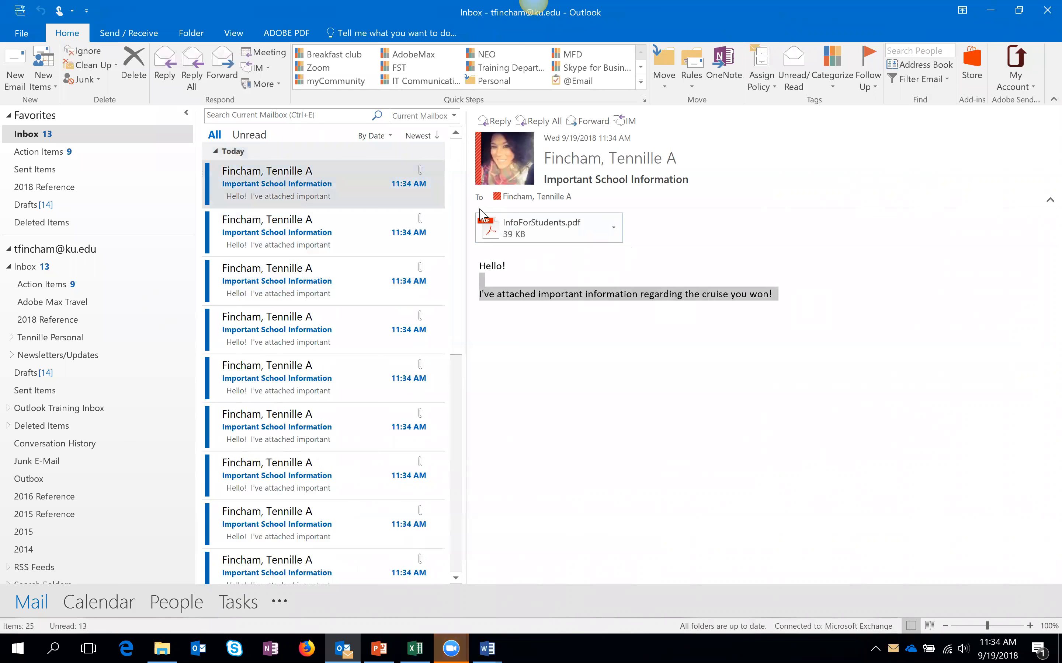
# - Open the attached InfoForStudents.pdf, confirm the first-name greeting, and close Acrobat
pyautogui.rightClick(481, 215)
pyautogui.click(521, 270)
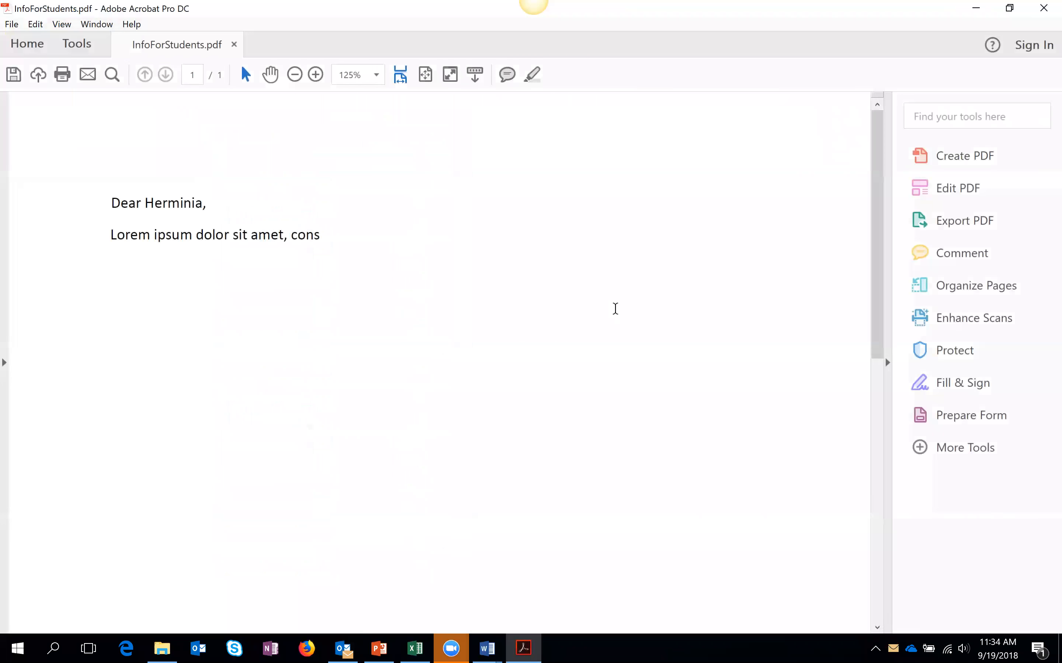
pyautogui.moveTo(145, 203); pyautogui.dragTo(205, 203)
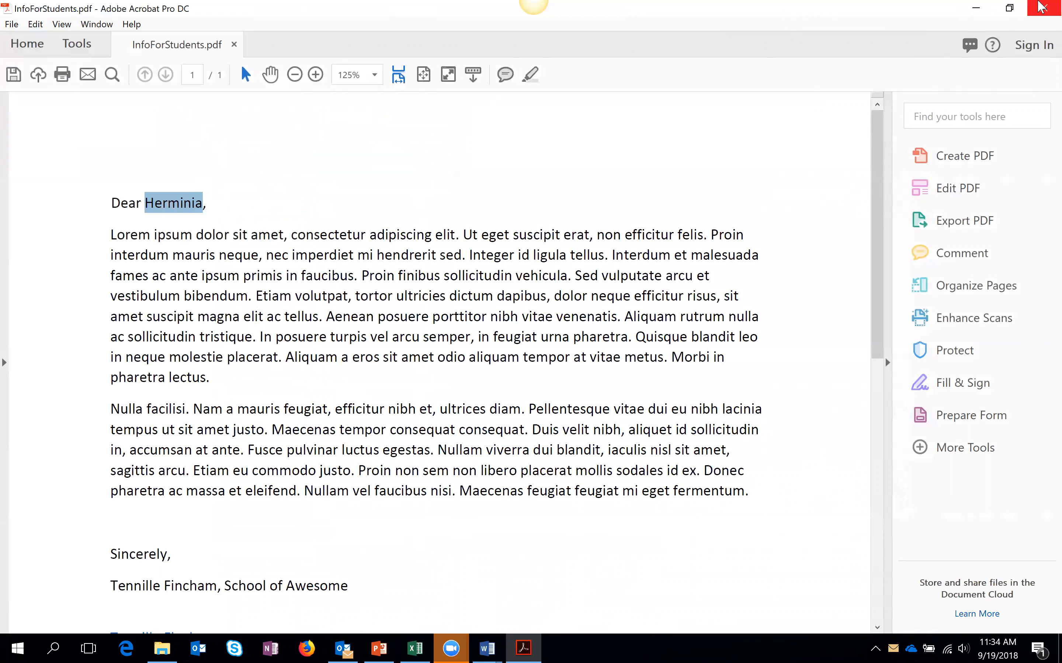
pyautogui.click(1042, 7)
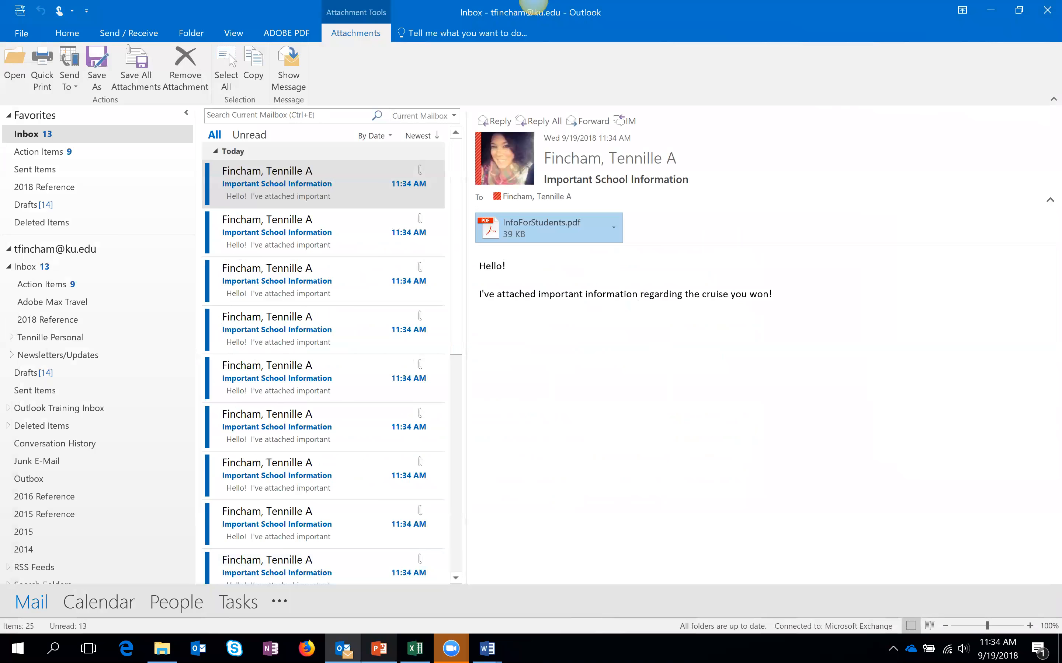
# - Present slide 15, 'Things to keep in mind…', full screen, then end the show
pyautogui.hotkey('alt', 'Tab')
pyautogui.click(112, 498)
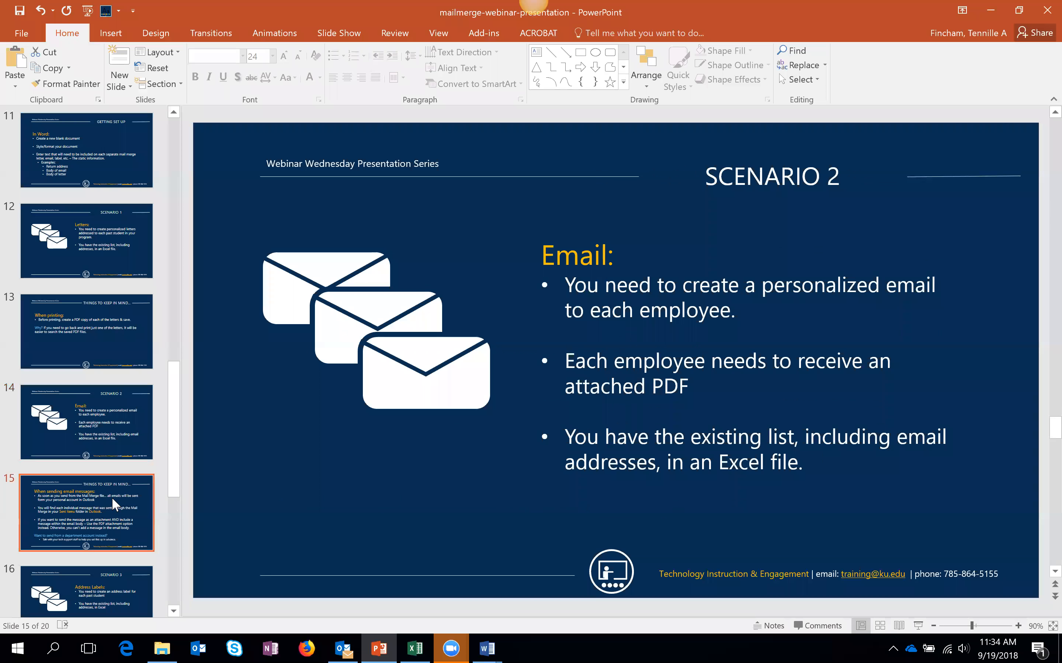
pyautogui.click(918, 626)
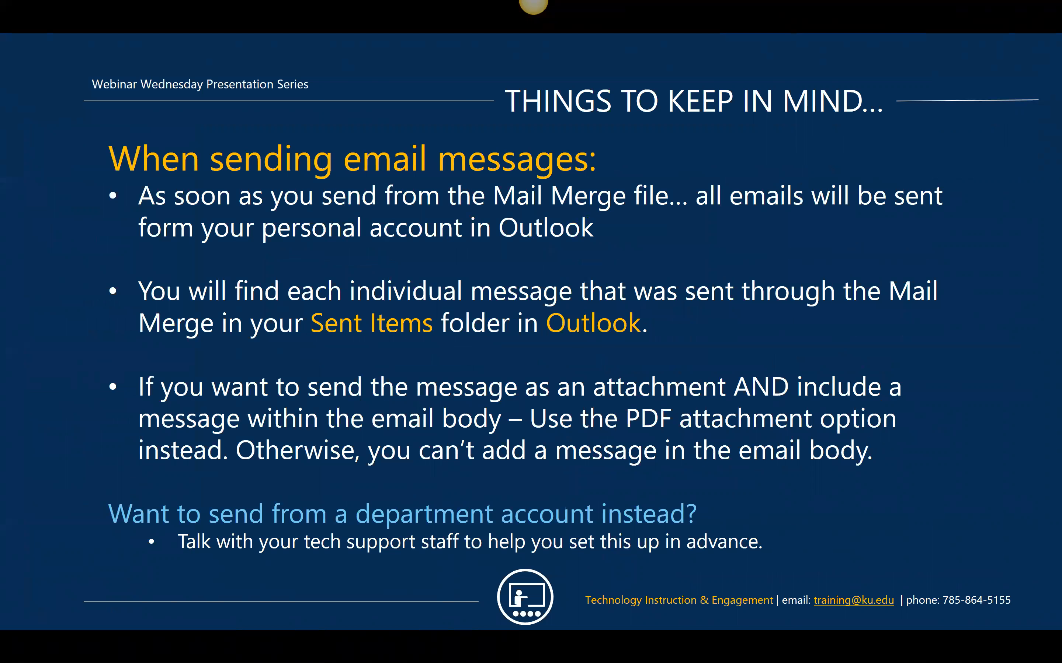
pyautogui.press('Escape')
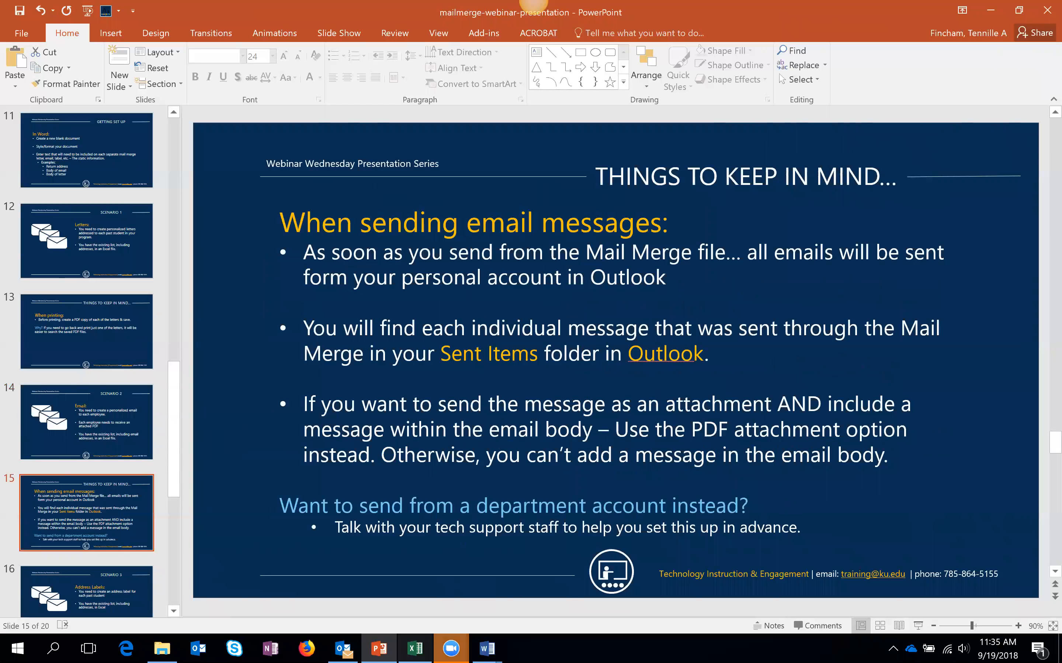
pyautogui.click(555, 531)
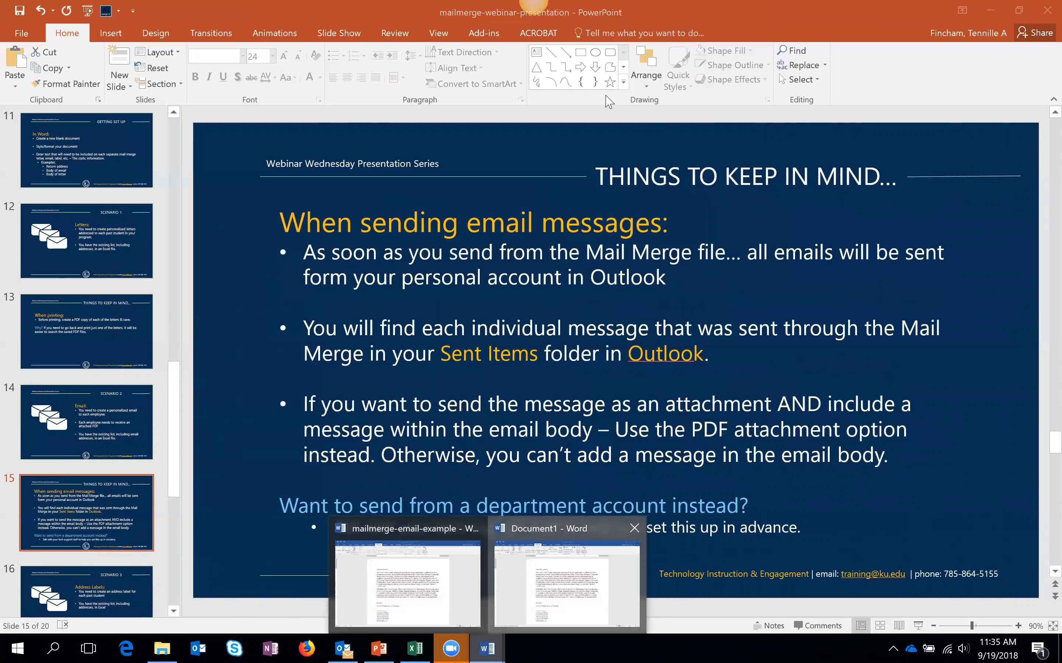
# - Review the Send Email Messages merge settings, then cancel without sending anything
pyautogui.click(611, 77)
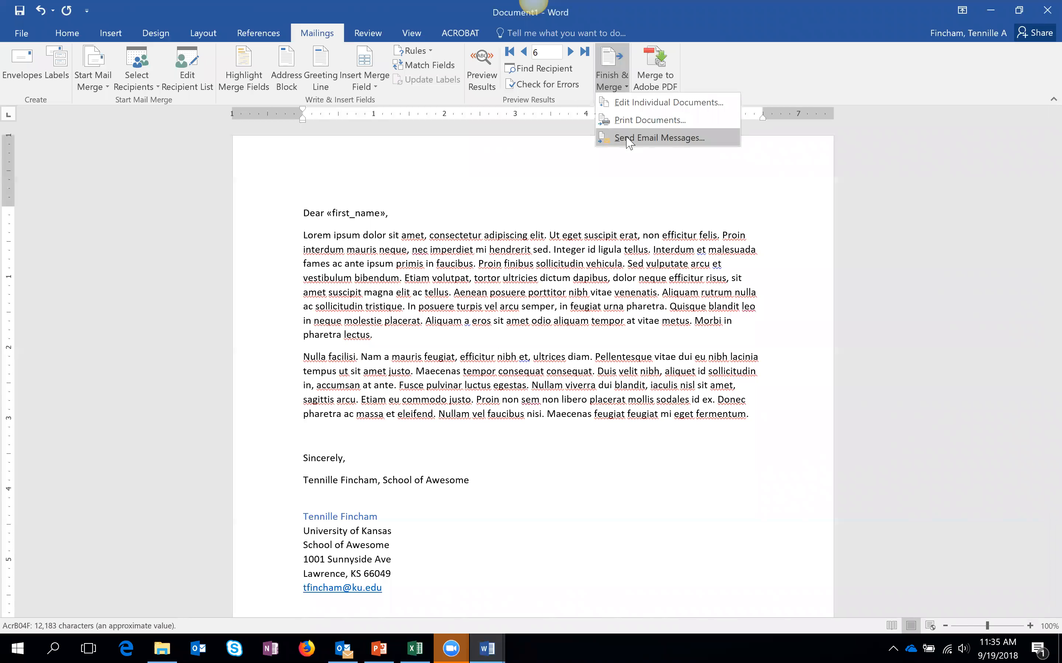
pyautogui.click(628, 138)
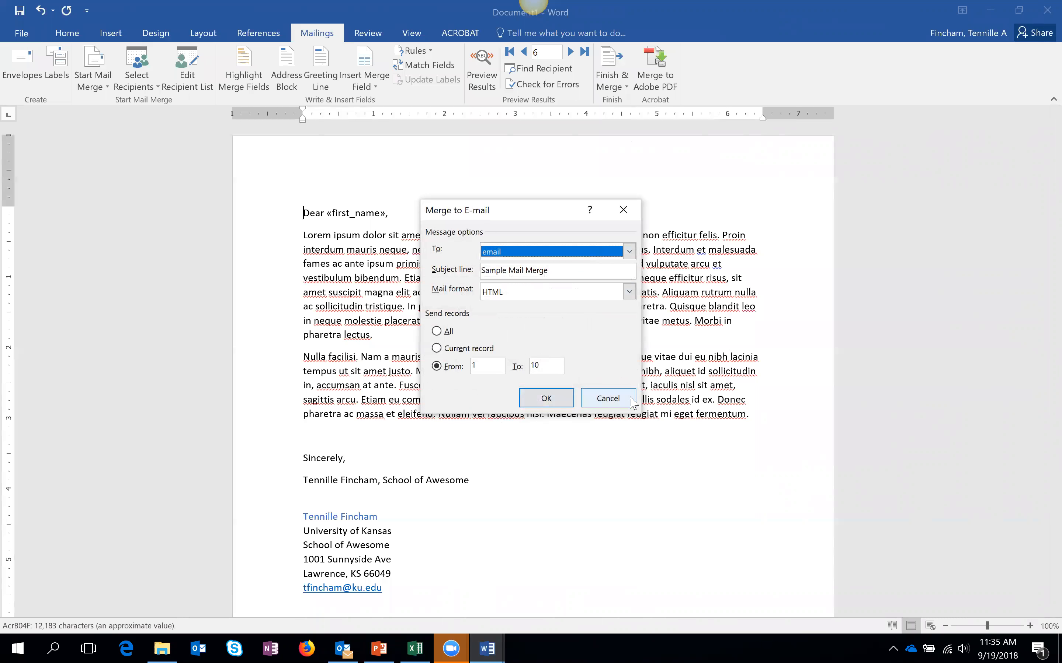
pyautogui.click(547, 398)
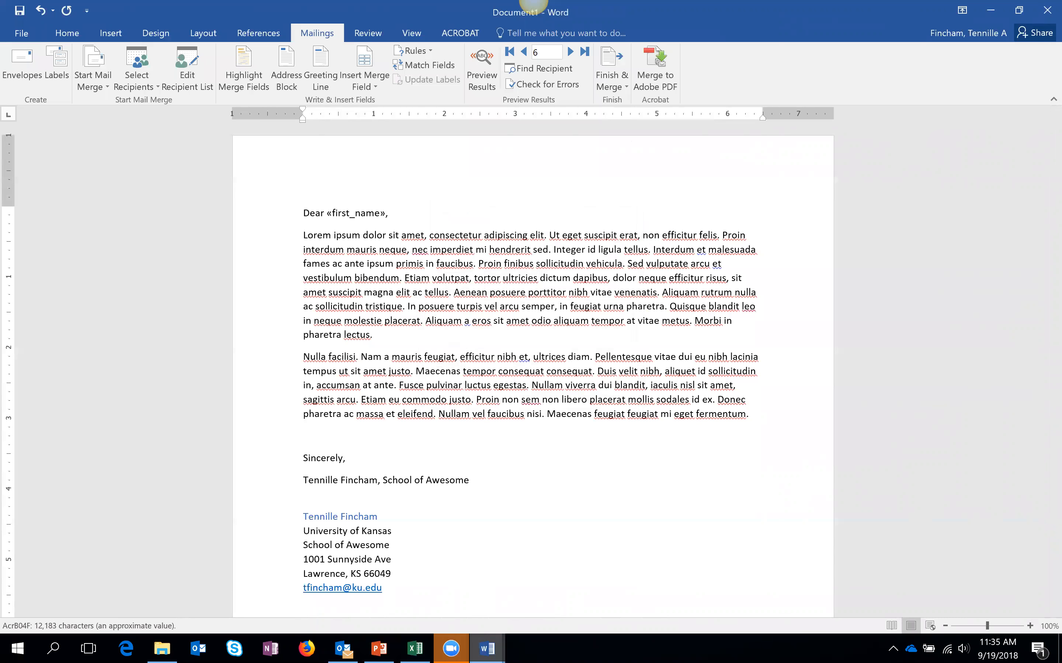
pyautogui.moveTo(451, 649)
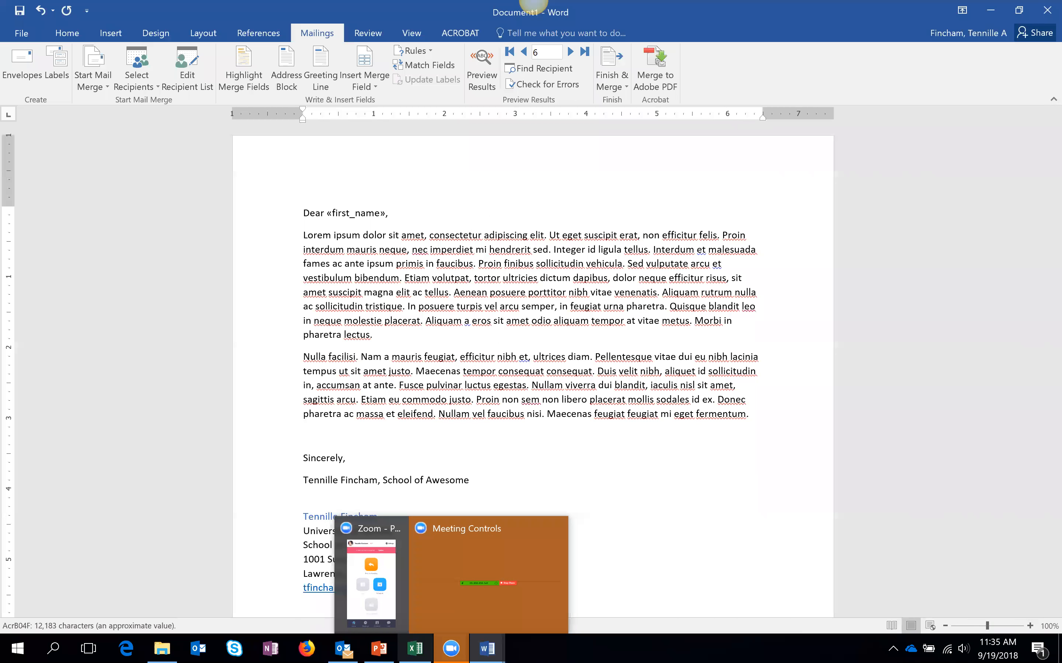
# - Briefly show the Excel recipient list, then run slide 15 as a slide show
pyautogui.moveTo(379, 649)
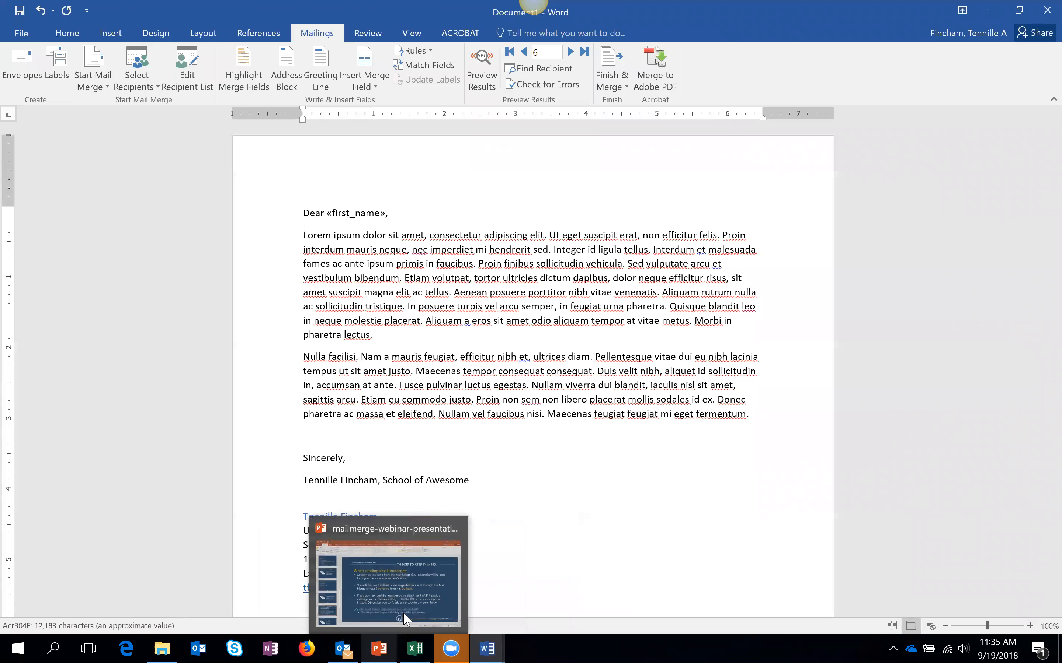
pyautogui.click(415, 649)
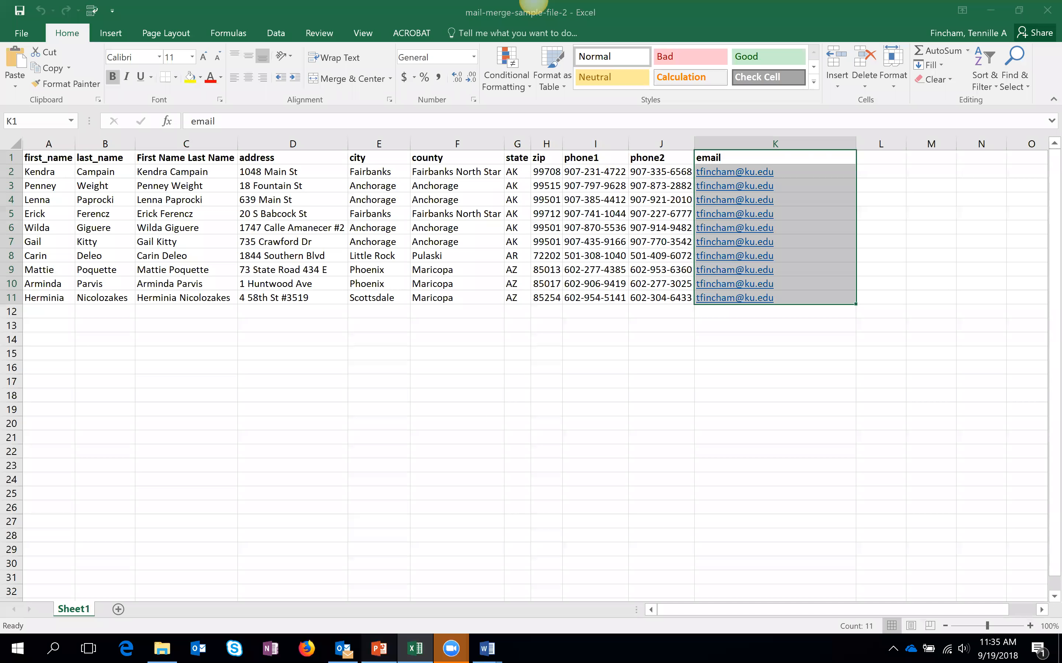
pyautogui.click(379, 649)
pyautogui.click(923, 623)
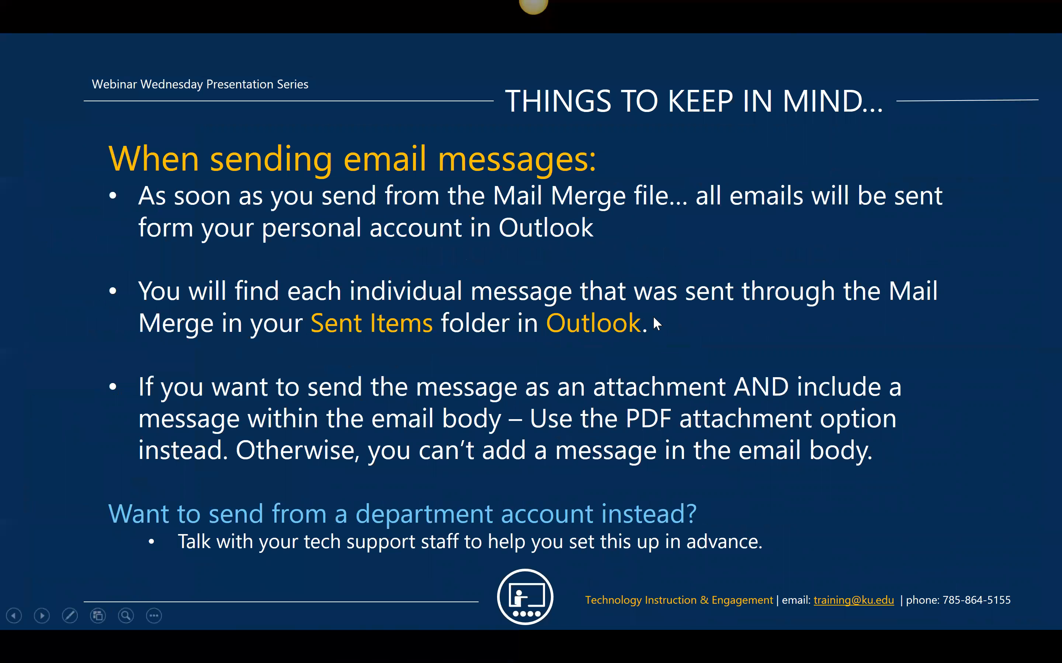
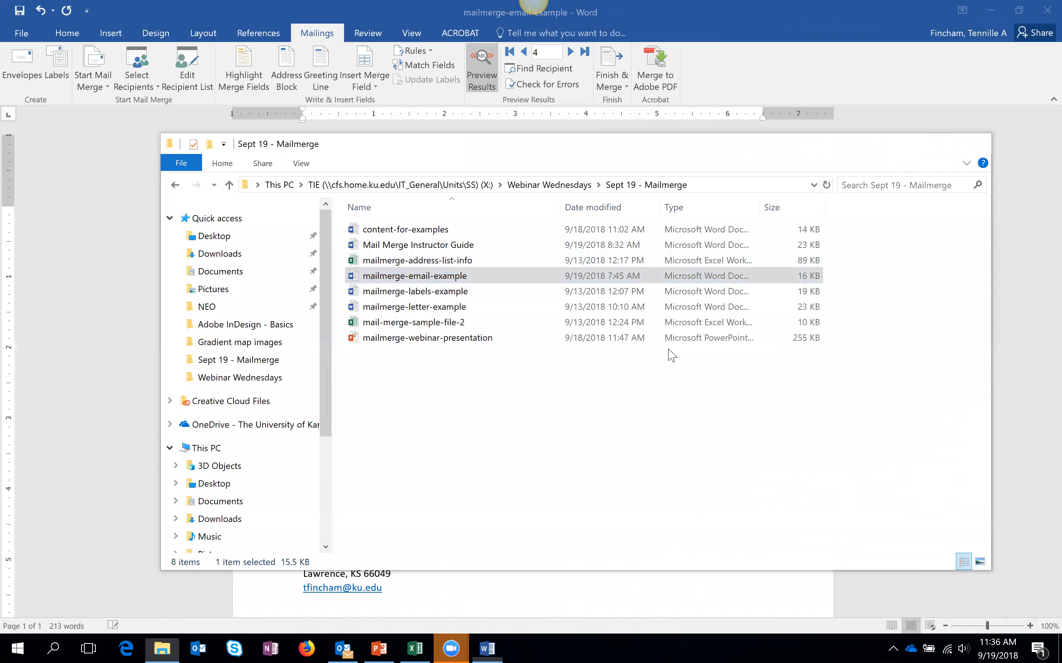
# - Discard the email example and open mailmerge-labels-example, accepting its SQL data prompt
pyautogui.click(548, 361)
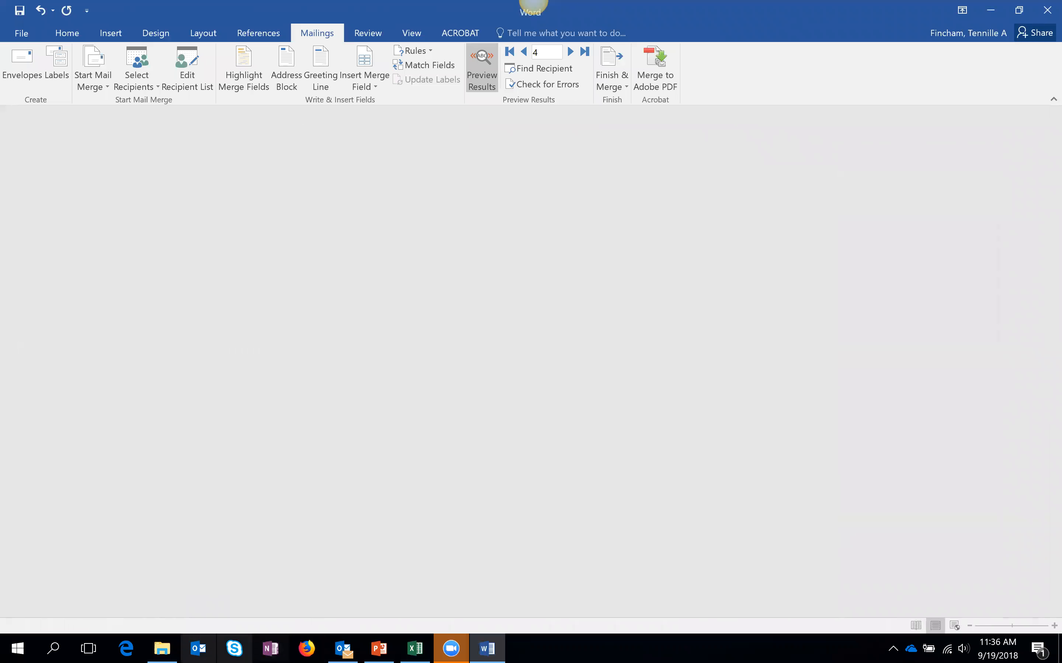
pyautogui.hotkey('alt', 'Tab')
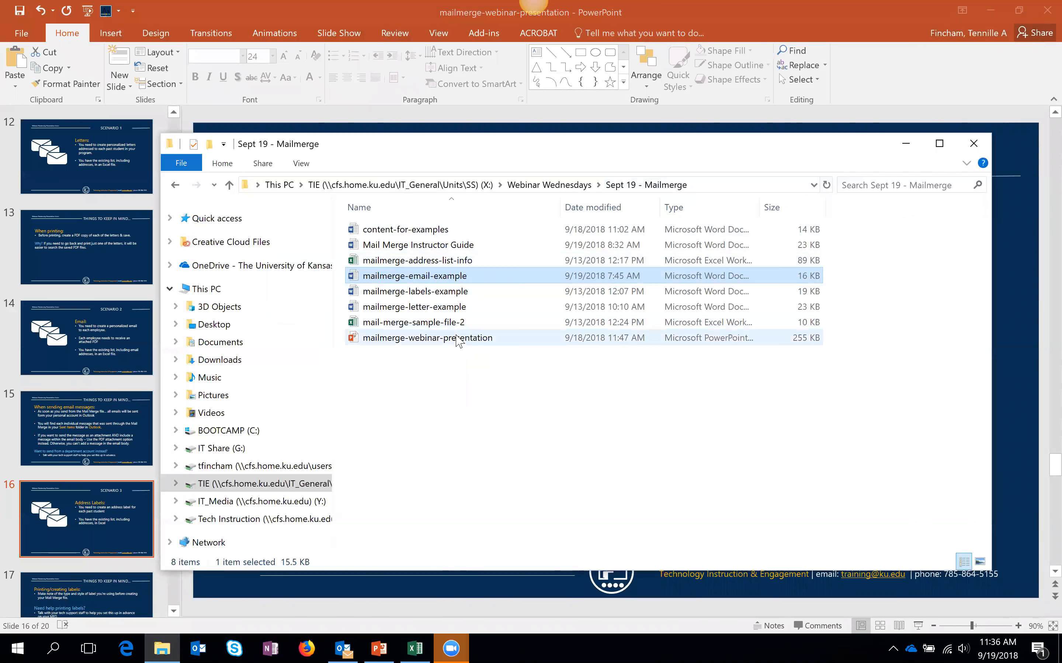
pyautogui.doubleClick(457, 291)
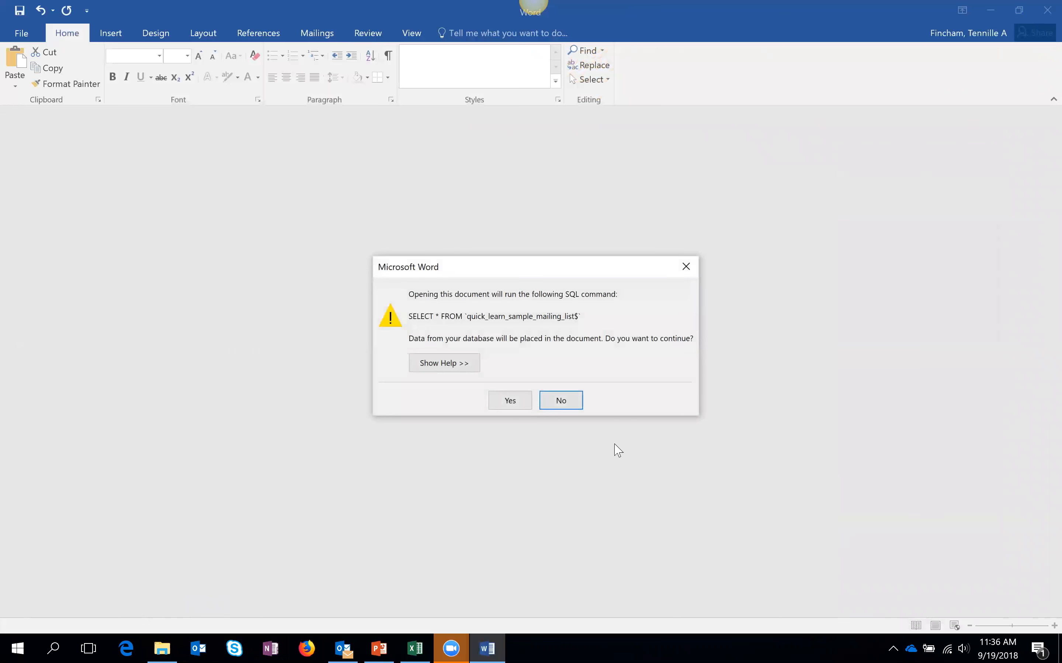
pyautogui.click(530, 401)
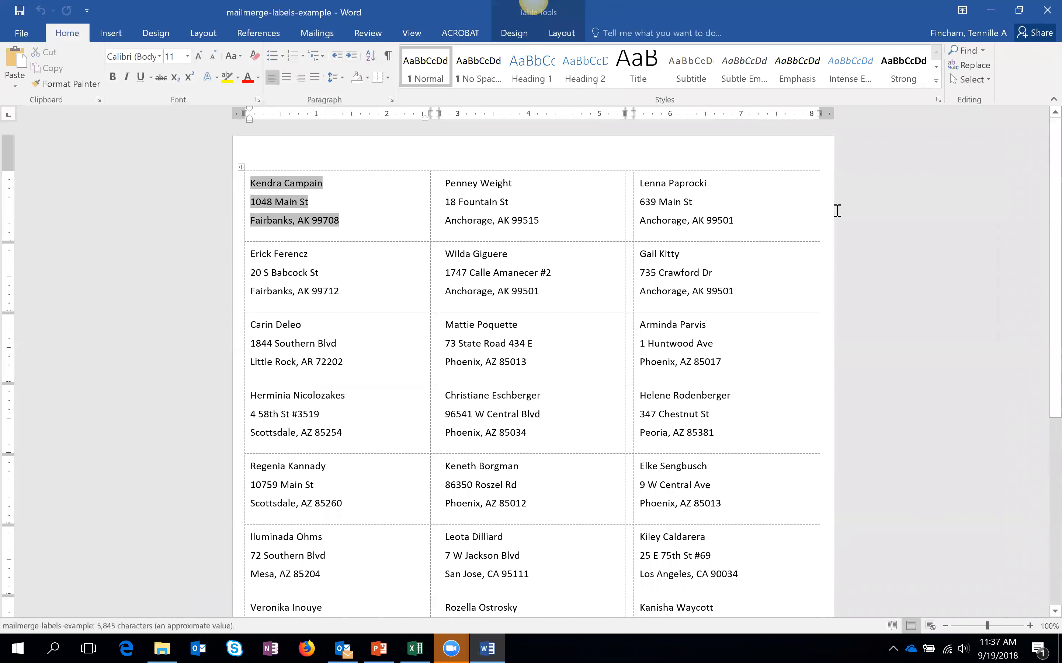
pyautogui.click(851, 222)
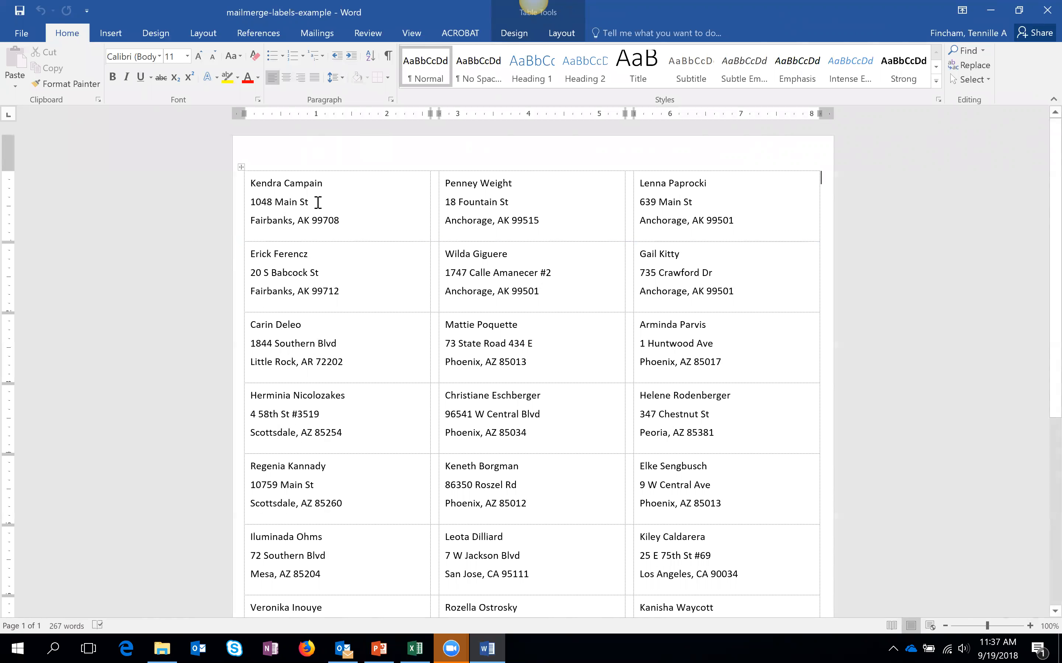
# - Start a Labels merge, dismiss Label Options, and close the labels example without saving
pyautogui.click(316, 33)
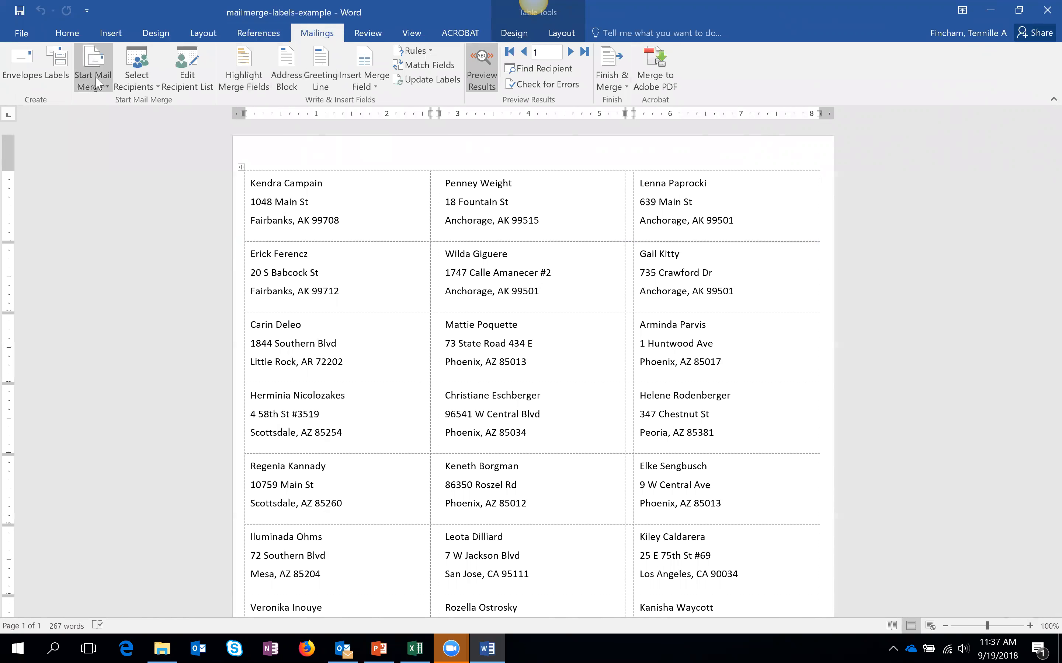
pyautogui.click(103, 87)
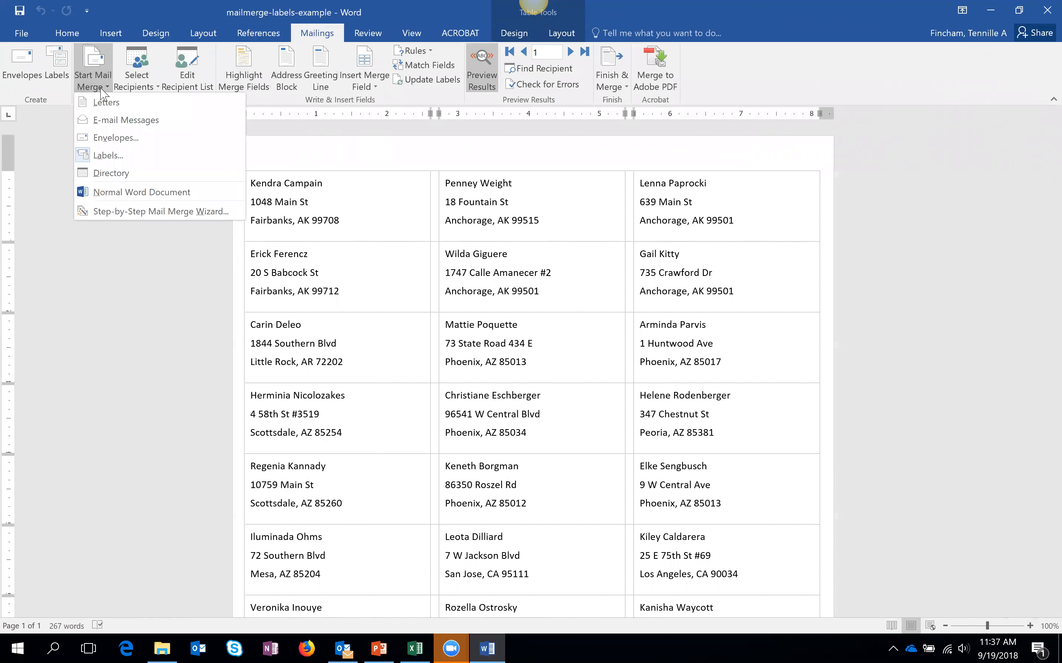
pyautogui.click(108, 156)
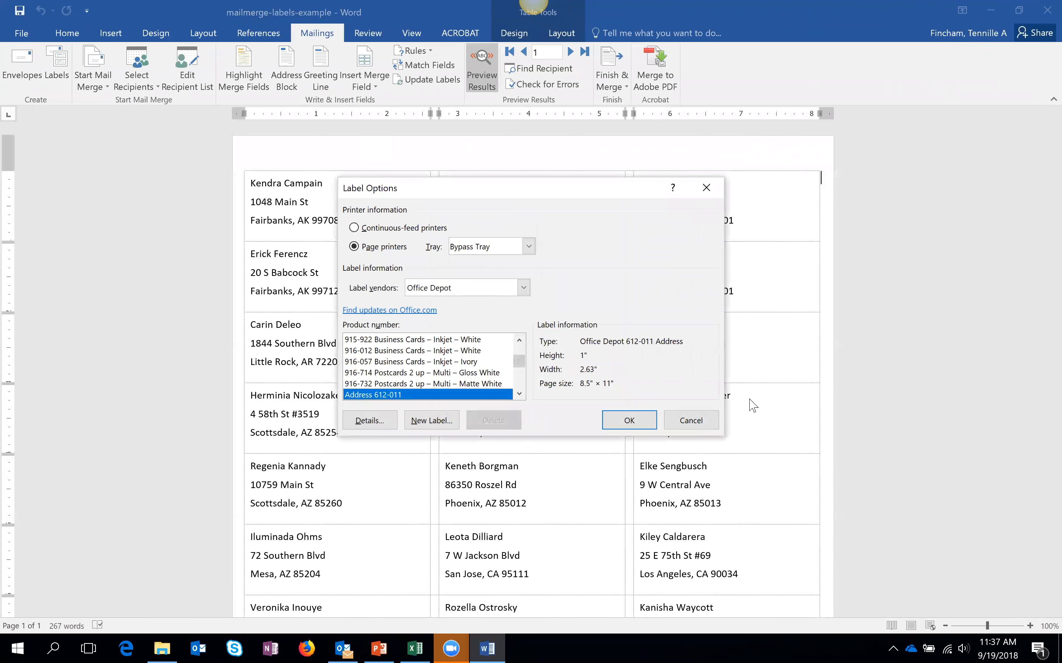
pyautogui.press('Escape')
pyautogui.click(1047, 9)
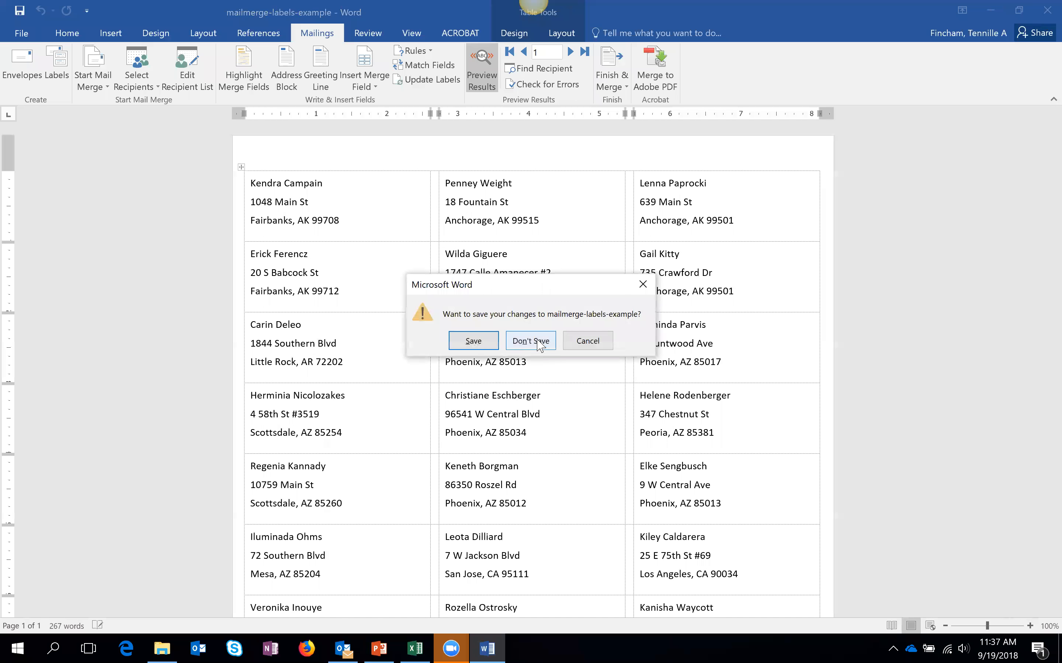
pyautogui.click(536, 338)
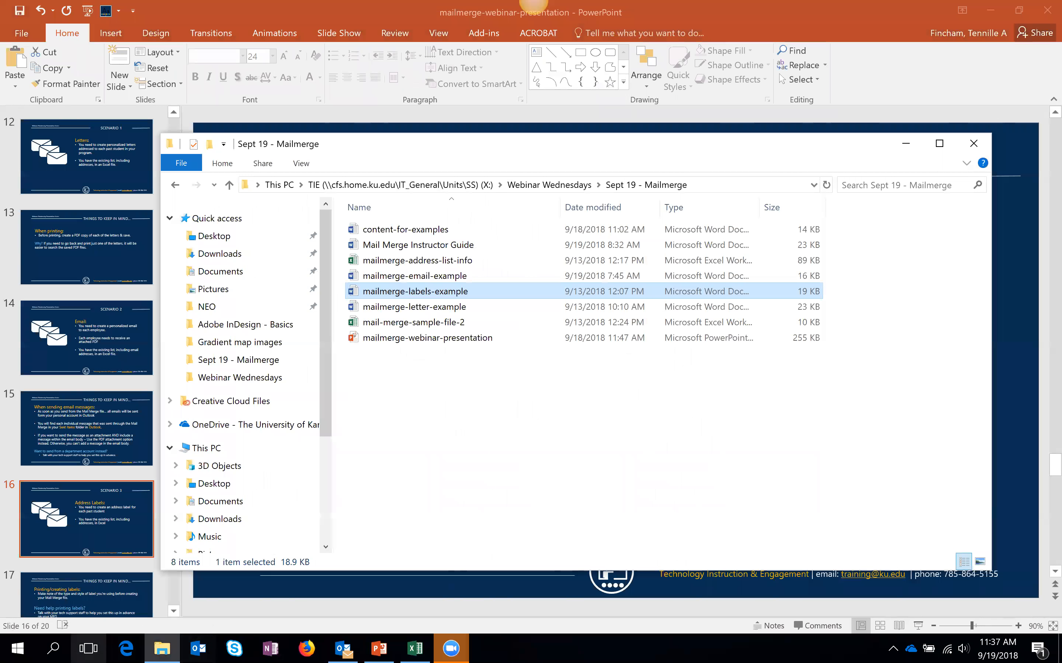
# - Launch Word 2016 from Windows search with a new blank document
pyautogui.press('super+s')
pyautogui.write('wi')
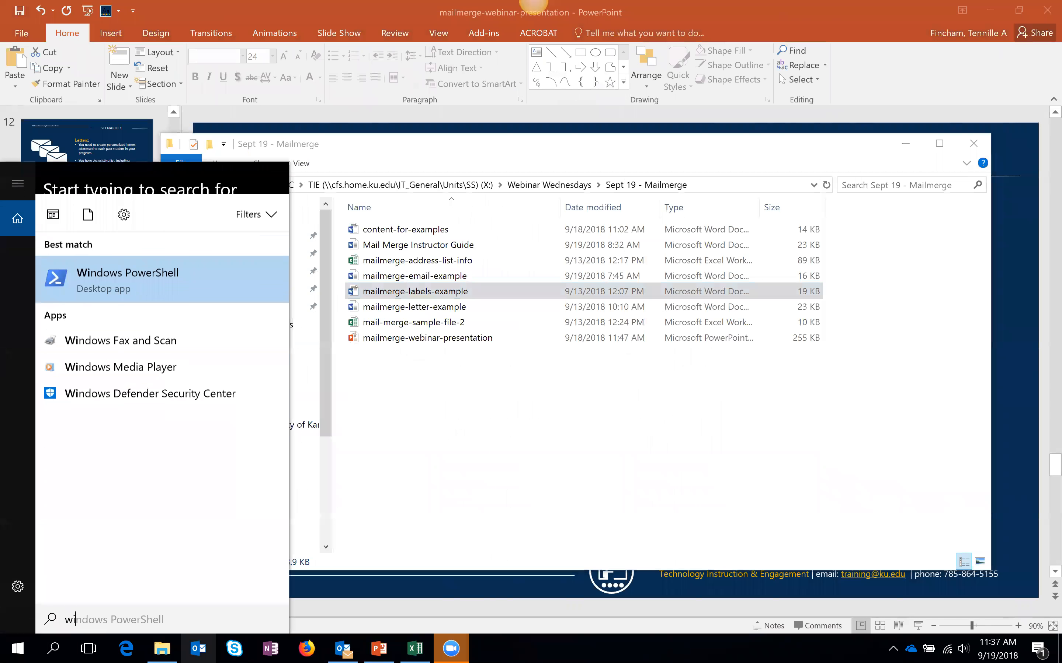
pyautogui.press('BackSpace')
pyautogui.write('ord')
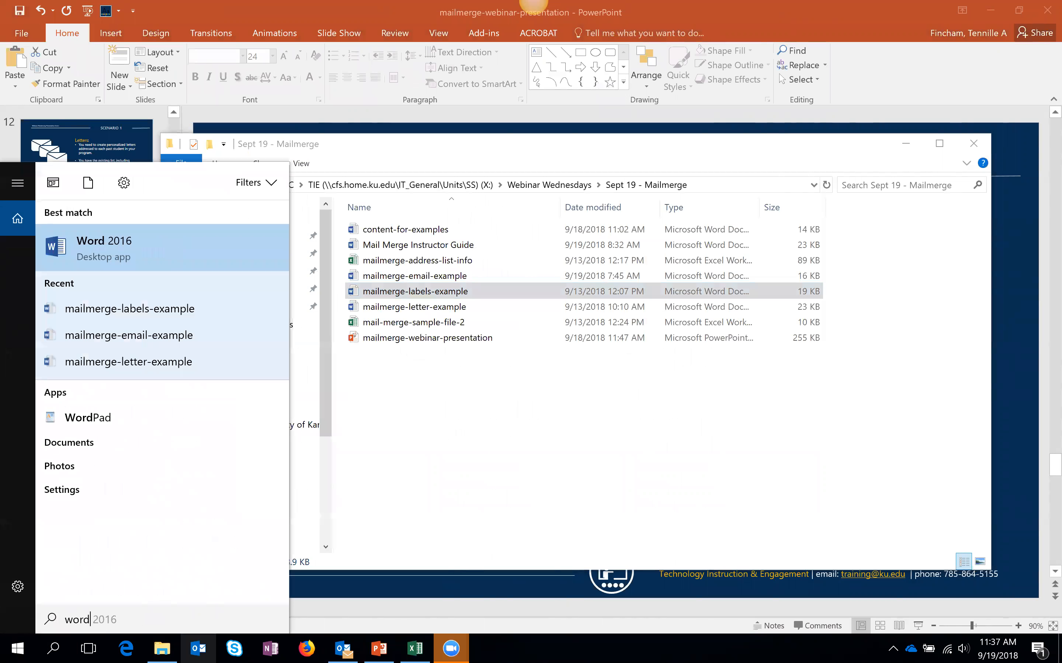
pyautogui.press('Return')
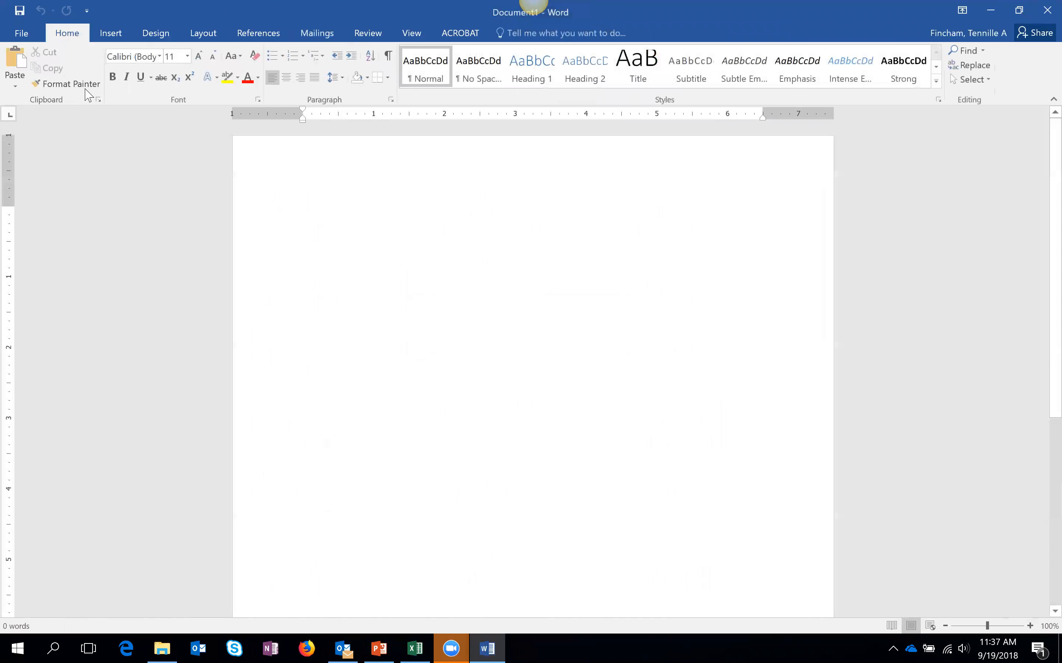
# - Choose Mailings > Start Mail Merge > Labels in the new document
pyautogui.click(315, 34)
pyautogui.click(102, 91)
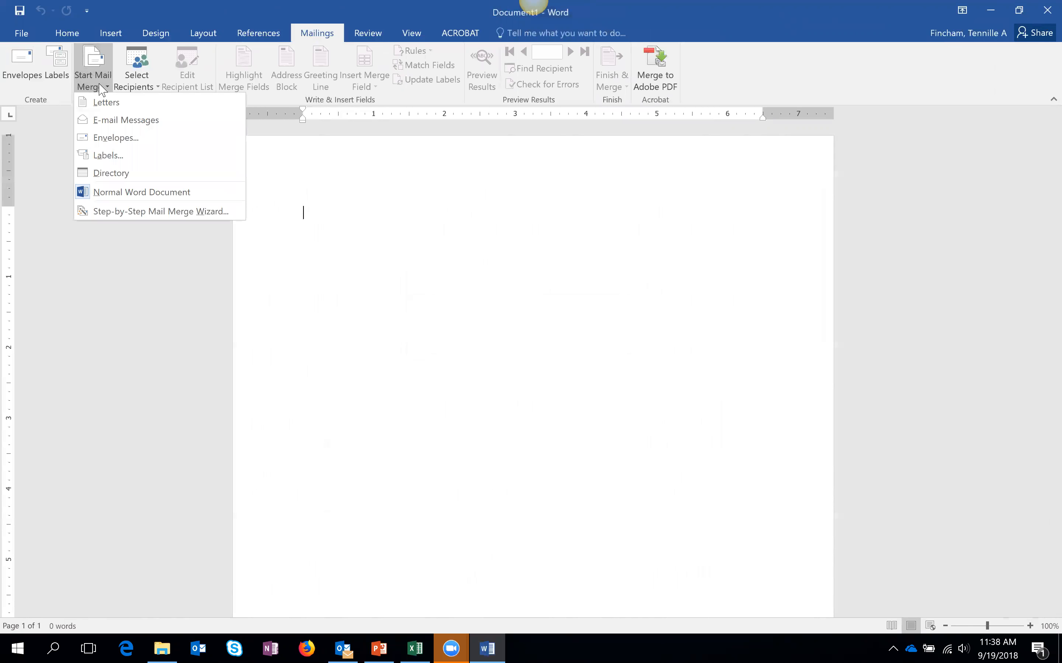
pyautogui.click(172, 157)
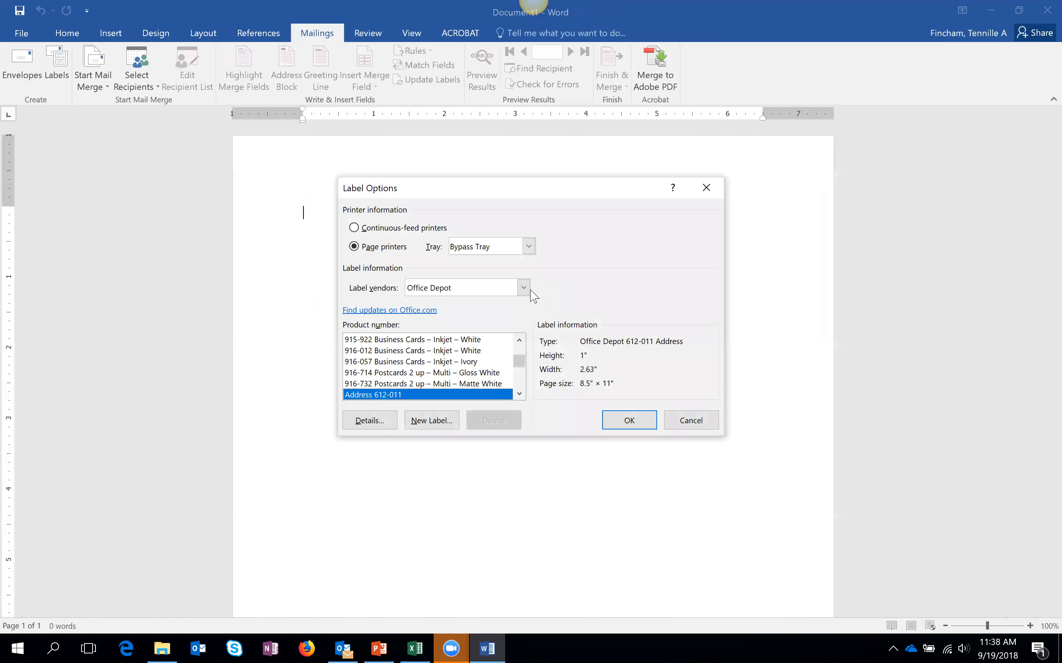
# - Keep Office Depot as the label vendor in Label Options
pyautogui.click(524, 288)
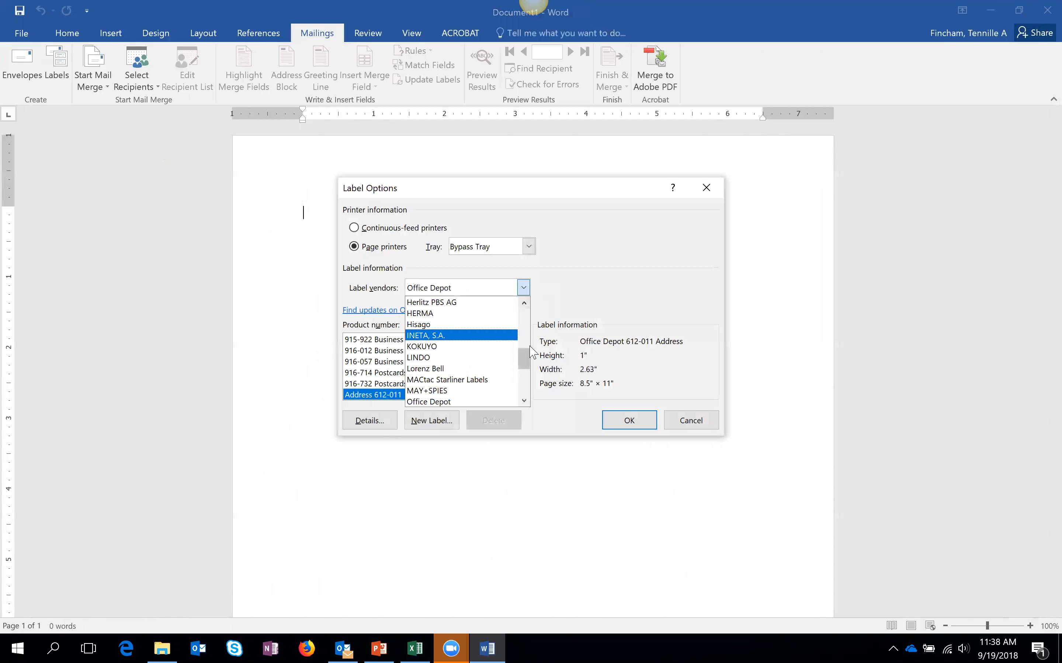
pyautogui.moveTo(525, 360); pyautogui.dragTo(526, 337)
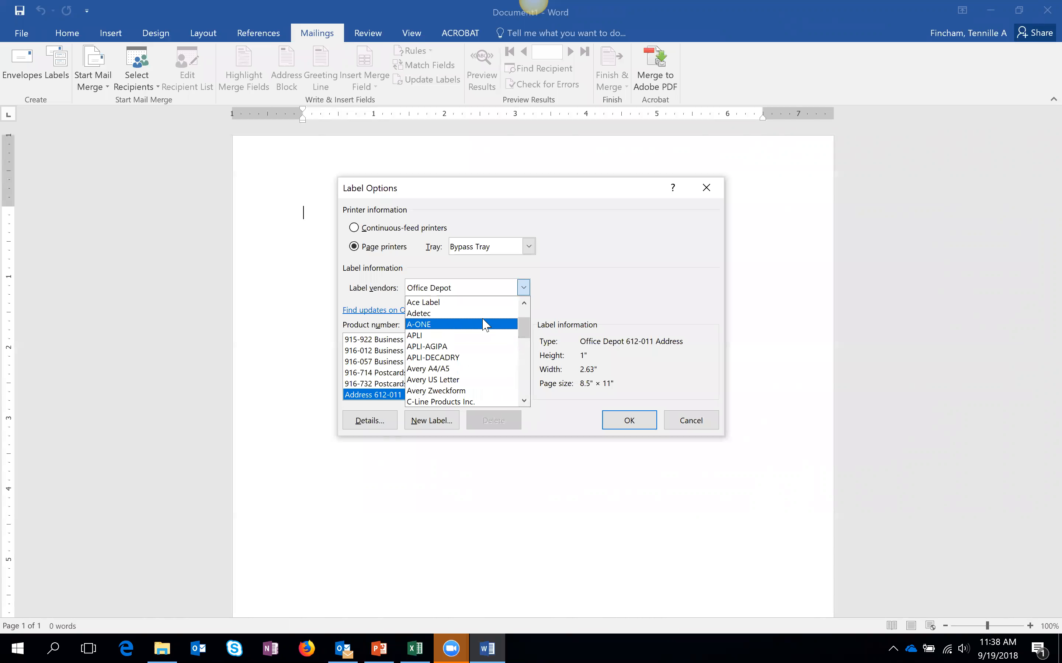
pyautogui.moveTo(519, 322)
pyautogui.mouseDown()
pyautogui.moveTo(526, 387)
pyautogui.moveTo(525, 325)
pyautogui.mouseUp()
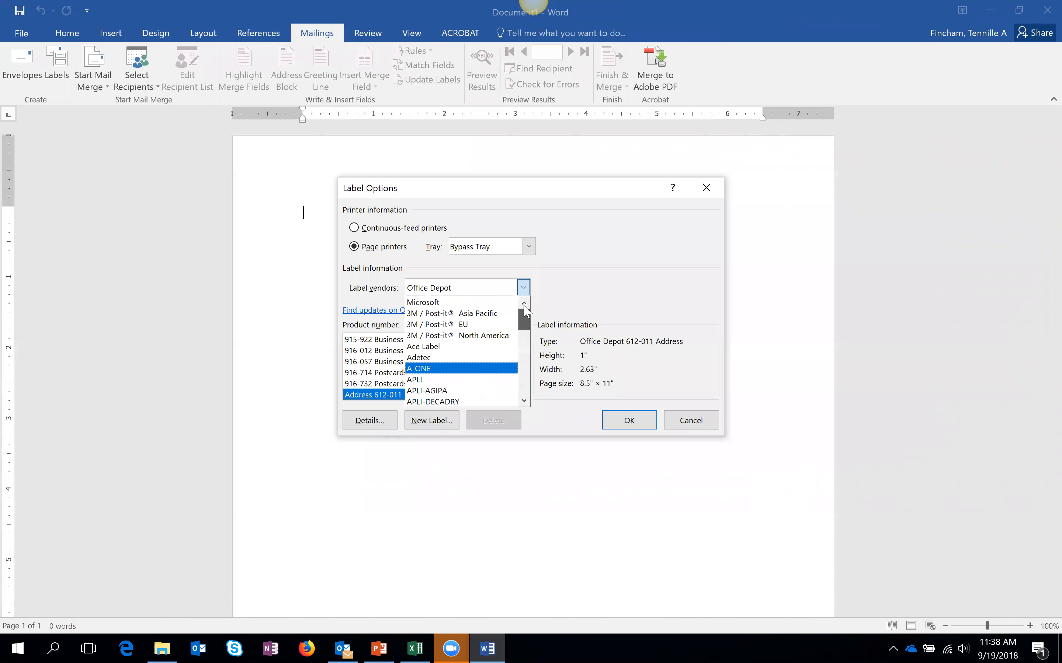
pyautogui.click(593, 296)
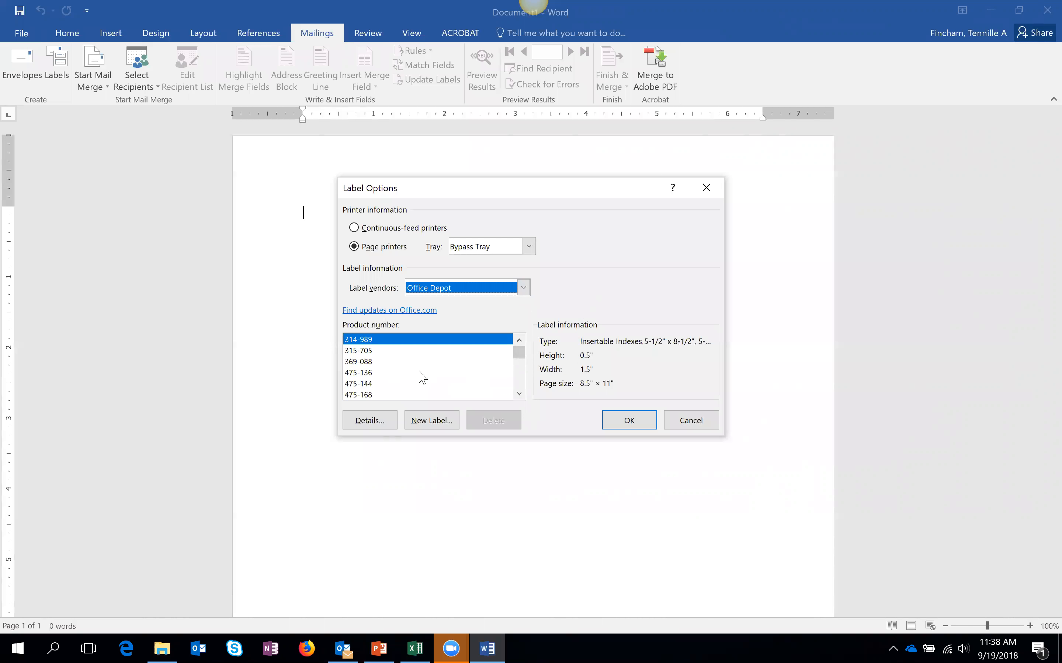
# - Select product number Address 612-011 and apply it to the document
pyautogui.click(519, 394)
pyautogui.click(519, 394)
pyautogui.click(519, 394)
pyautogui.click(519, 393)
pyautogui.click(519, 394)
pyautogui.click(519, 393)
pyautogui.click(519, 394)
pyautogui.click(519, 394)
pyautogui.click(519, 393)
pyautogui.click(519, 394)
pyautogui.click(519, 394)
pyautogui.click(519, 393)
pyautogui.click(519, 394)
pyautogui.click(519, 394)
pyautogui.click(519, 394)
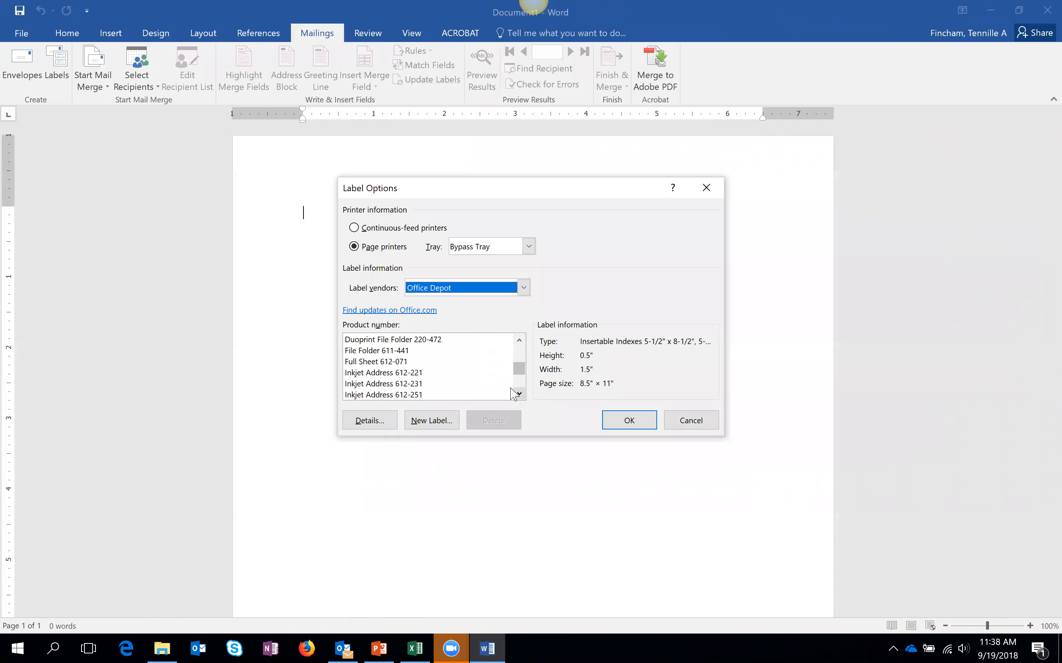
pyautogui.click(446, 387)
pyautogui.moveTo(519, 356); pyautogui.dragTo(517, 367)
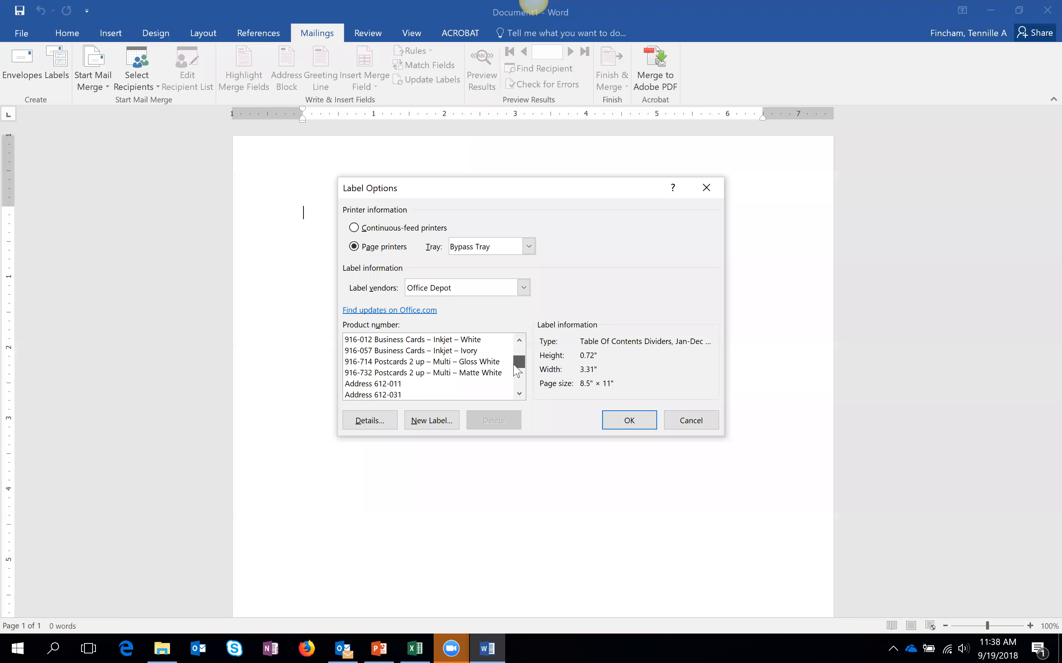
pyautogui.click(386, 385)
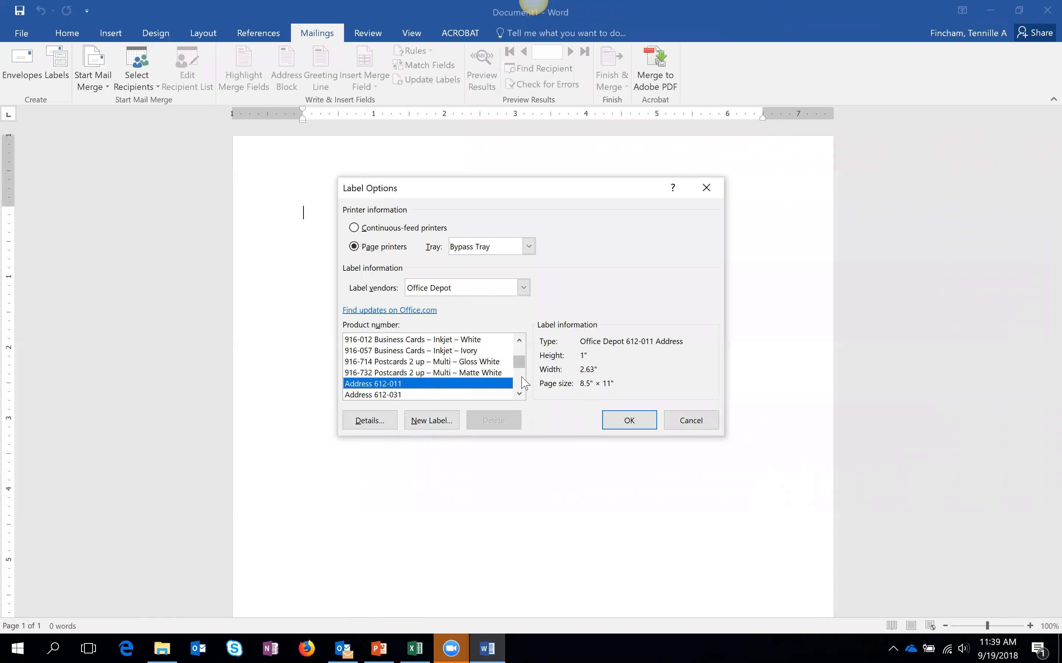
pyautogui.click(639, 426)
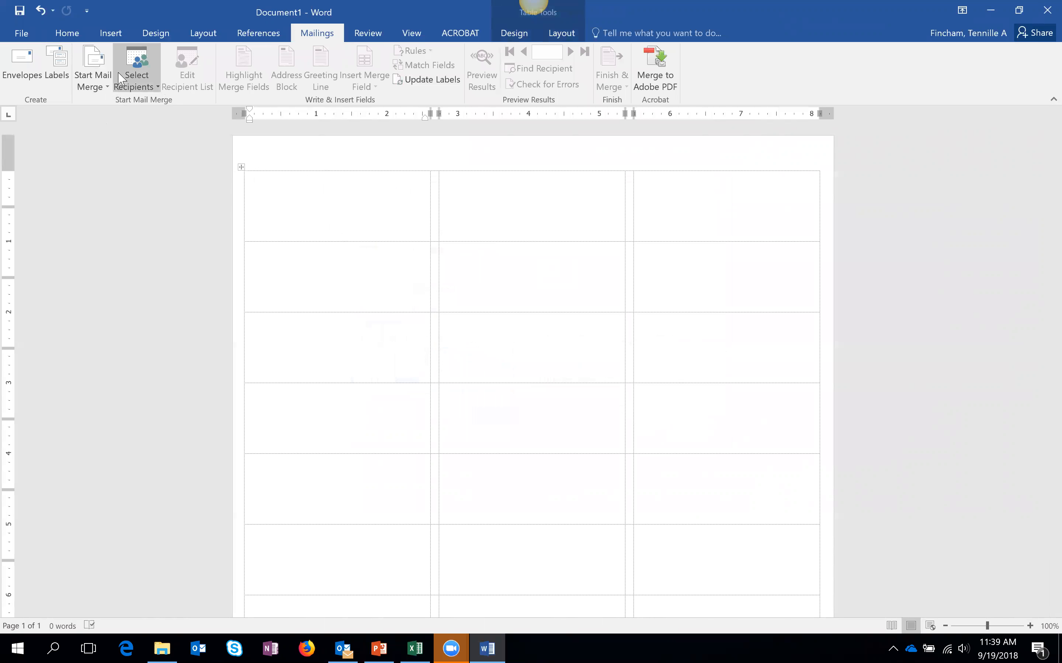
# - Use an existing list: open mail-merge-sample-file-2 from the TIE drive's Sept 19 - Mailmerge folder
pyautogui.click(143, 83)
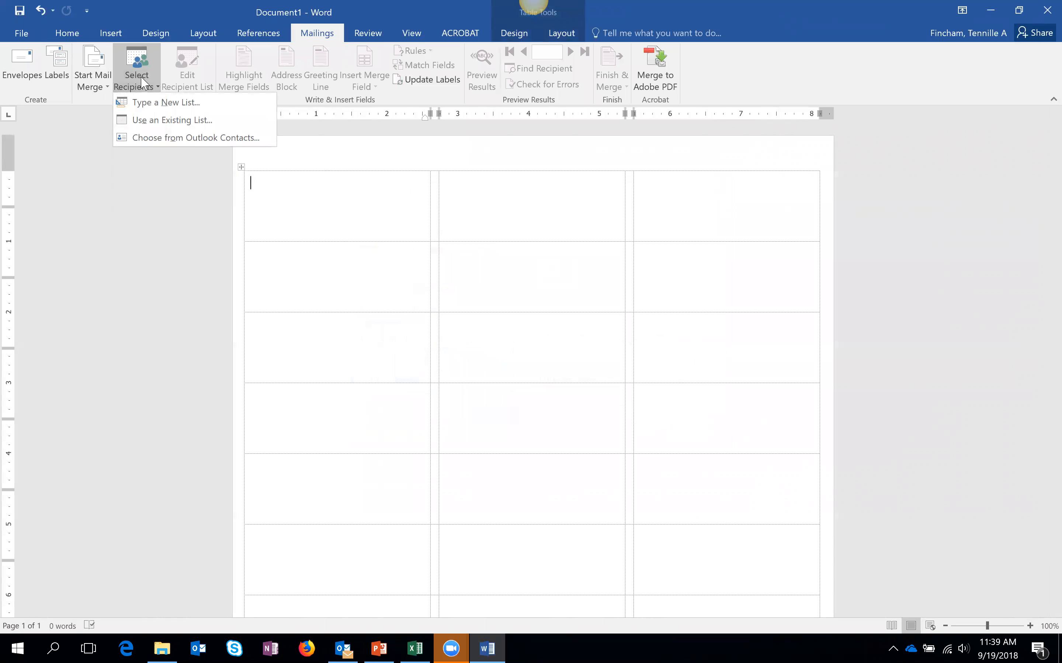
pyautogui.click(175, 124)
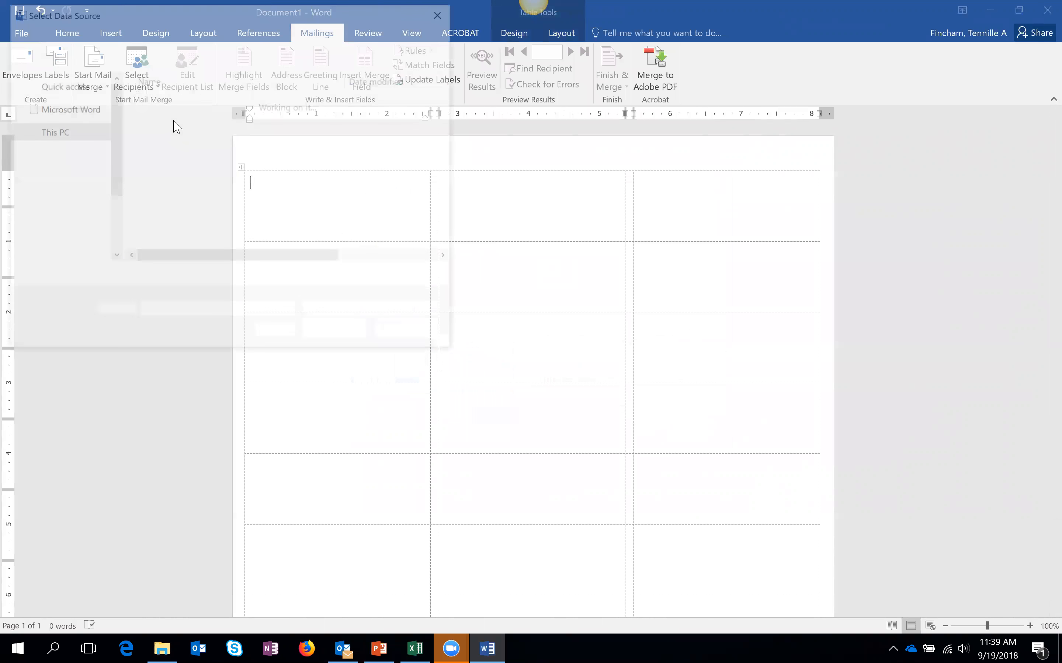
pyautogui.moveTo(113, 174); pyautogui.dragTo(110, 193)
pyautogui.click(76, 222)
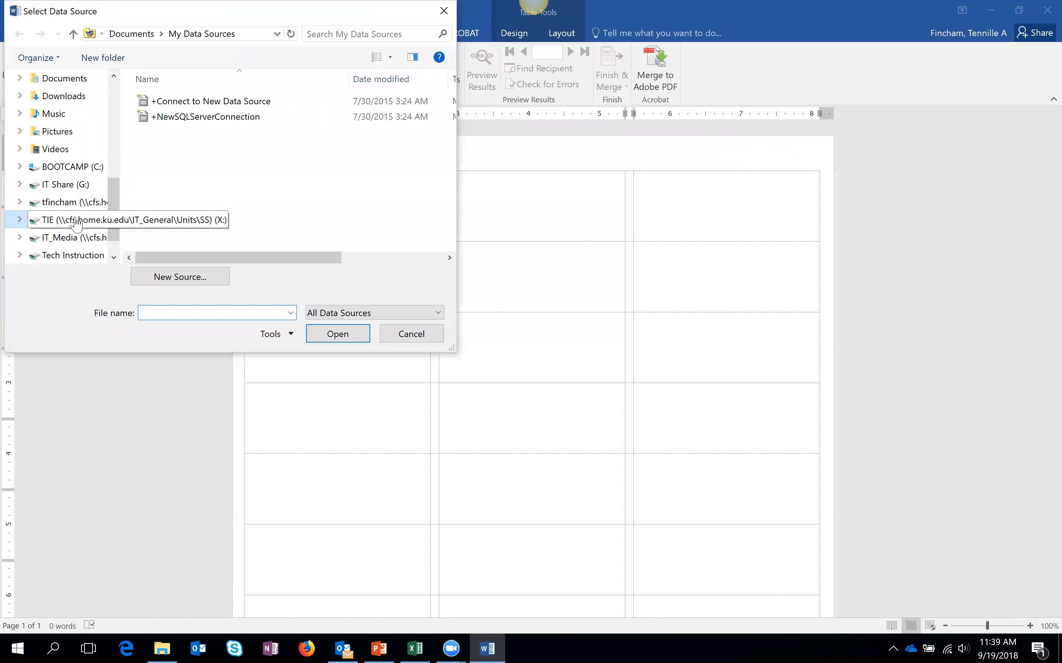
pyautogui.moveTo(450, 165); pyautogui.dragTo(451, 191)
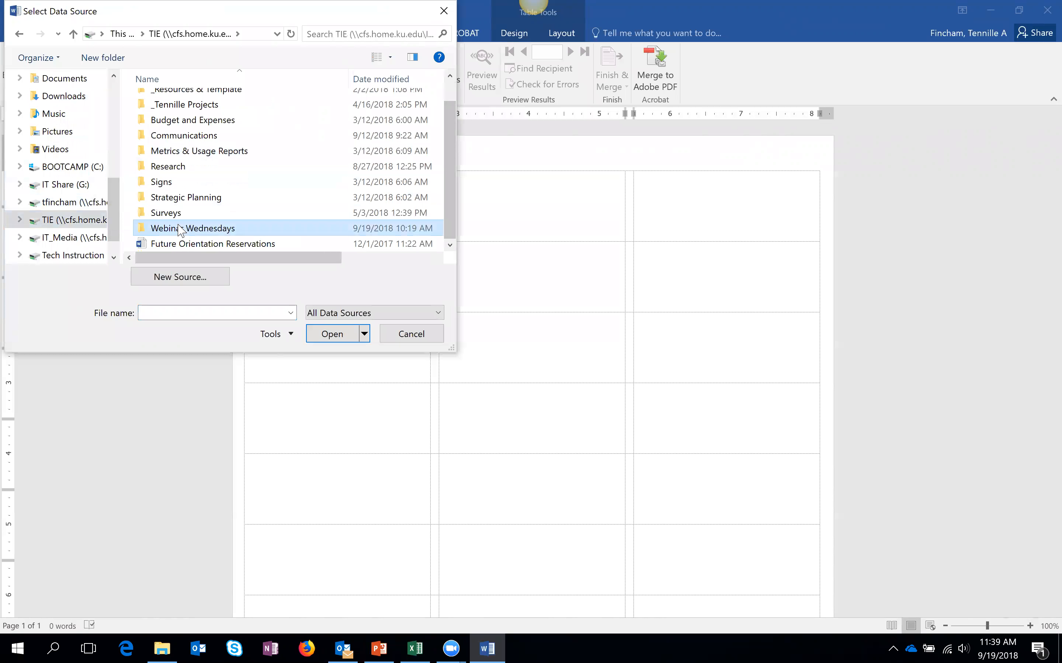
pyautogui.doubleClick(172, 229)
pyautogui.doubleClick(203, 139)
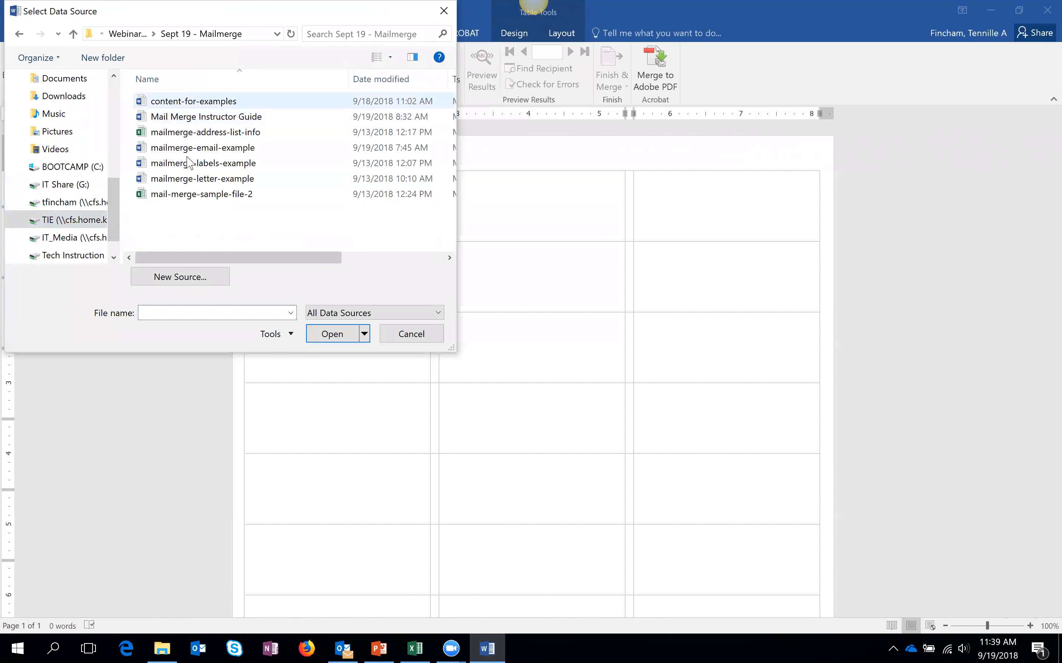
pyautogui.click(215, 195)
pyautogui.click(329, 336)
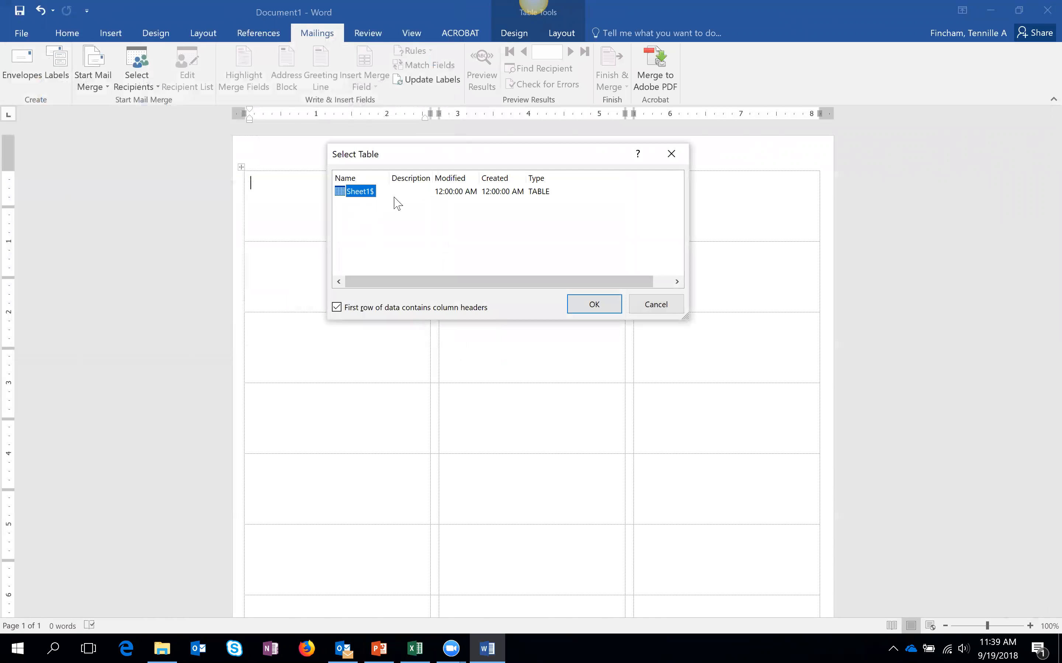
# - Pick Sheet1$ as the recipient table, with headers in the first row
pyautogui.hscroll(1, 439, 205)
pyautogui.hscroll(-1, 443, 282)
pyautogui.click(600, 311)
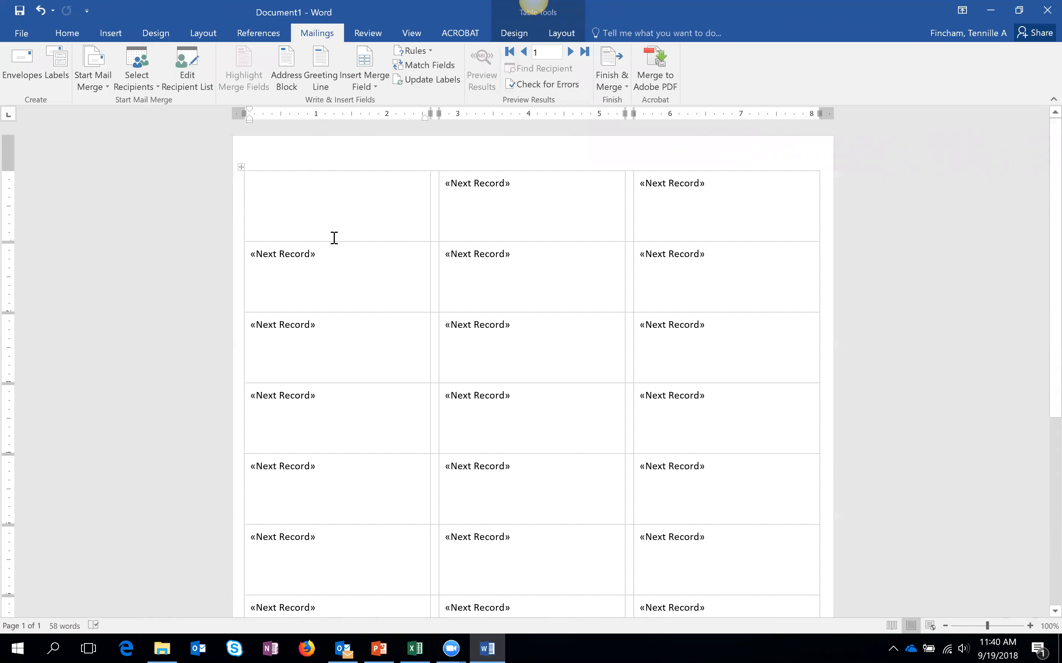
pyautogui.press('Return')
pyautogui.click(284, 183)
pyautogui.click(367, 88)
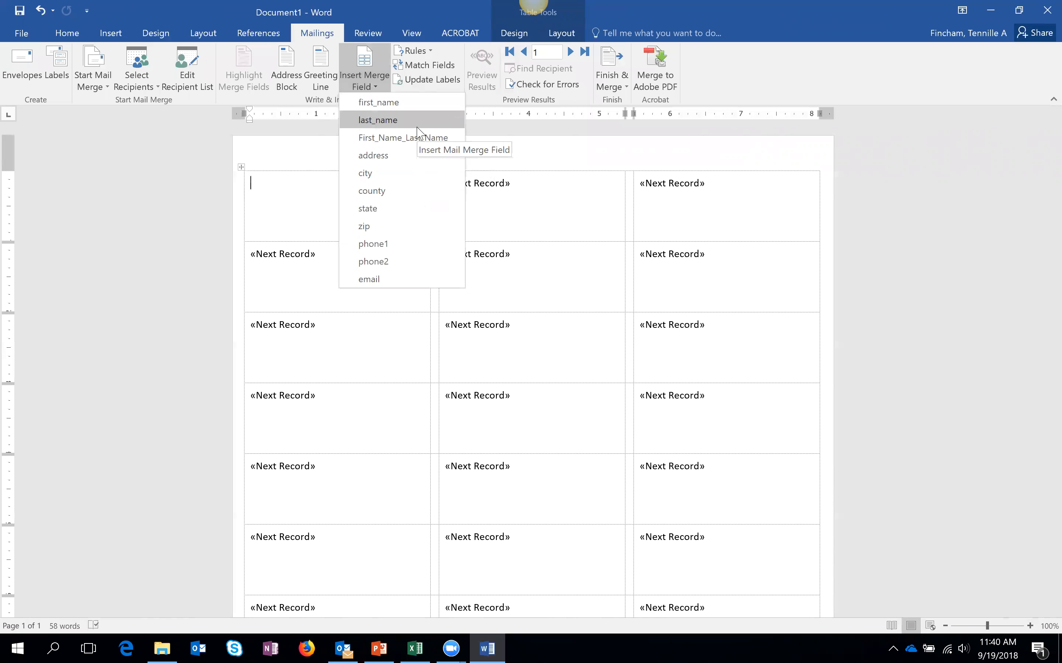
pyautogui.click(277, 192)
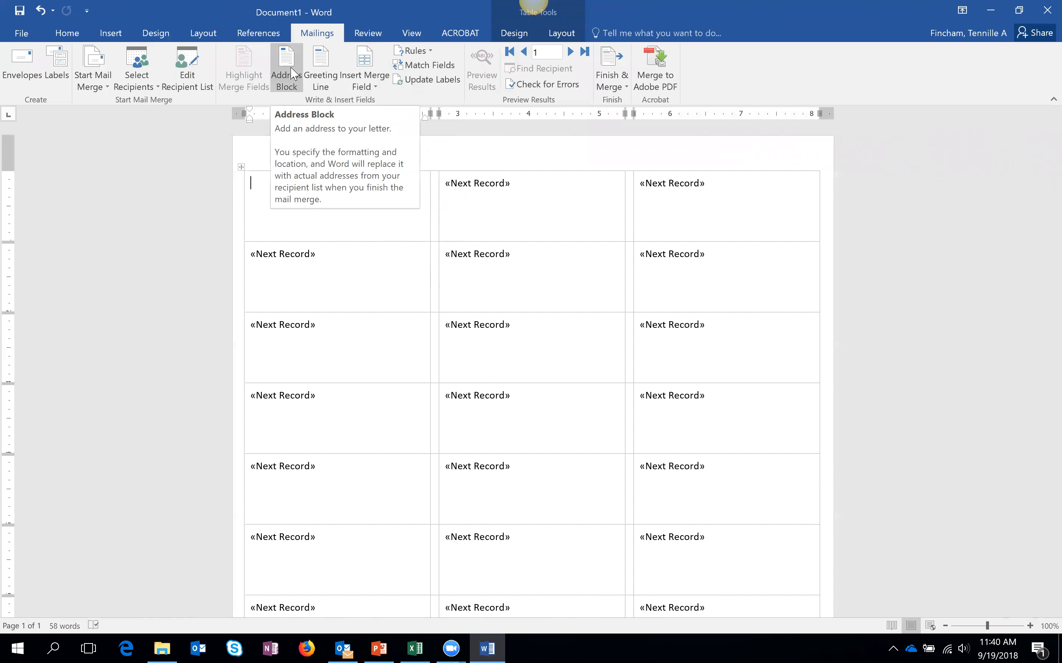
# - Open Insert Address Block, preview several name formats, and choose 'Josh Randall Jr.'
pyautogui.click(286, 75)
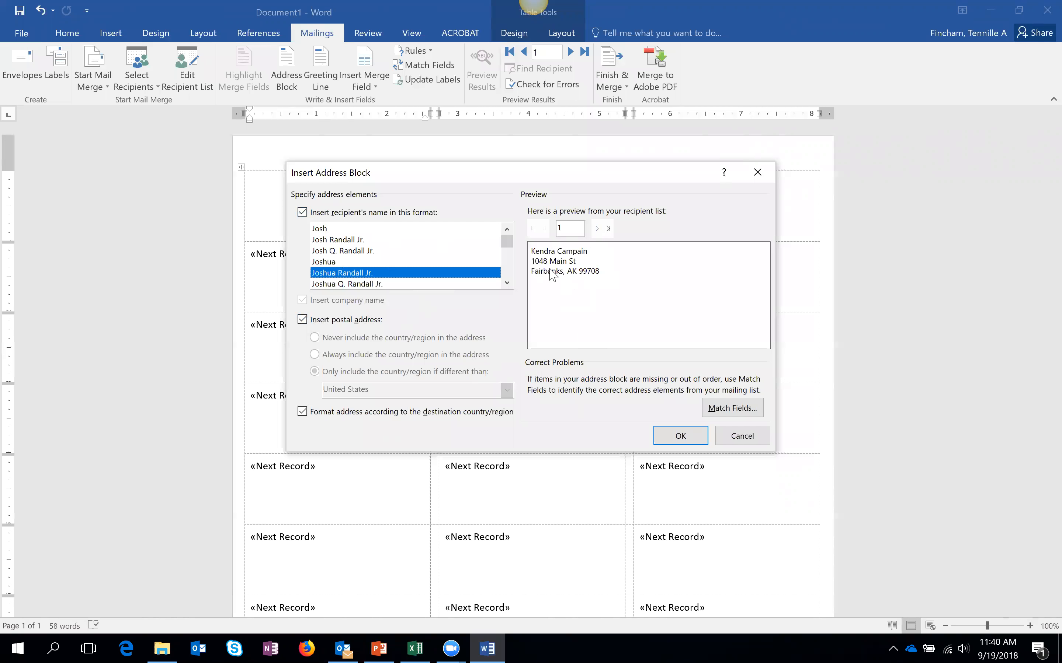
pyautogui.click(358, 249)
pyautogui.click(353, 239)
pyautogui.click(344, 228)
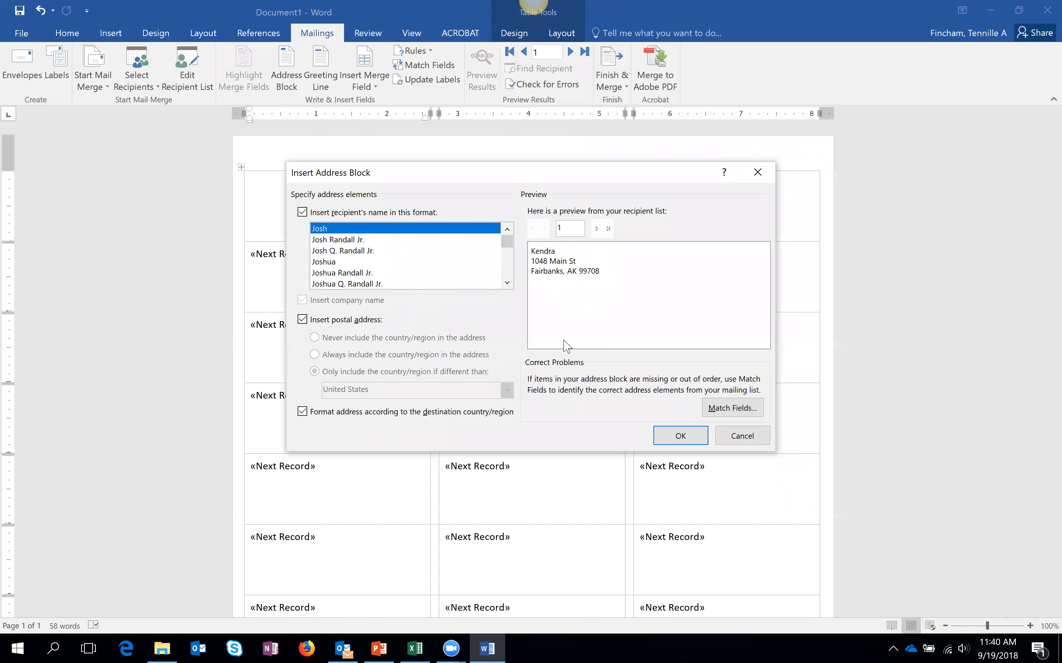
pyautogui.click(356, 273)
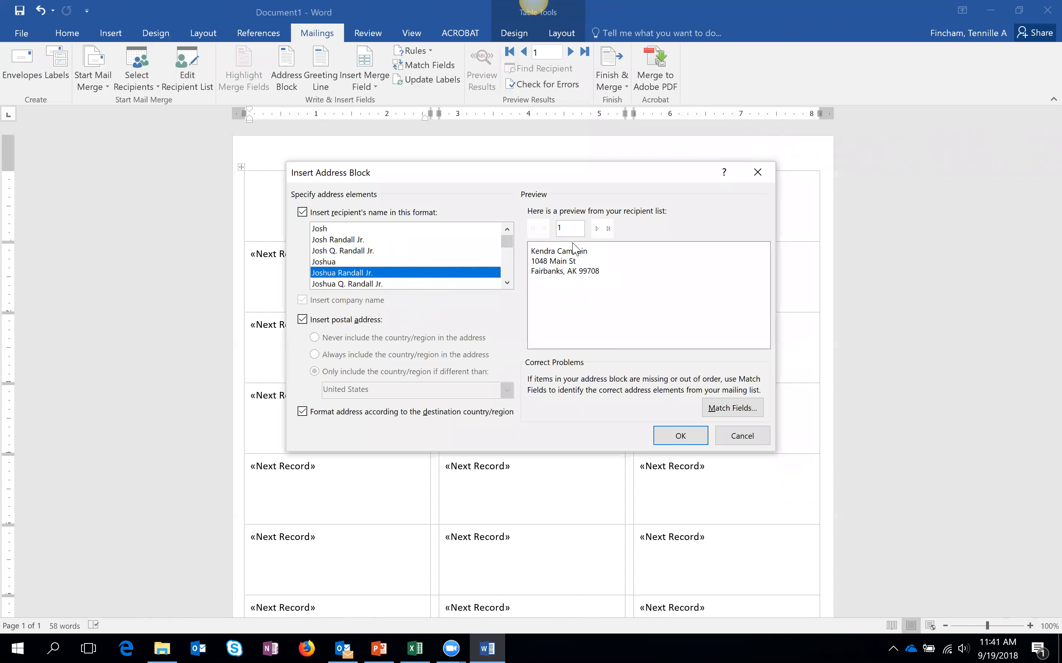
pyautogui.click(349, 284)
pyautogui.moveTo(507, 241); pyautogui.dragTo(508, 262)
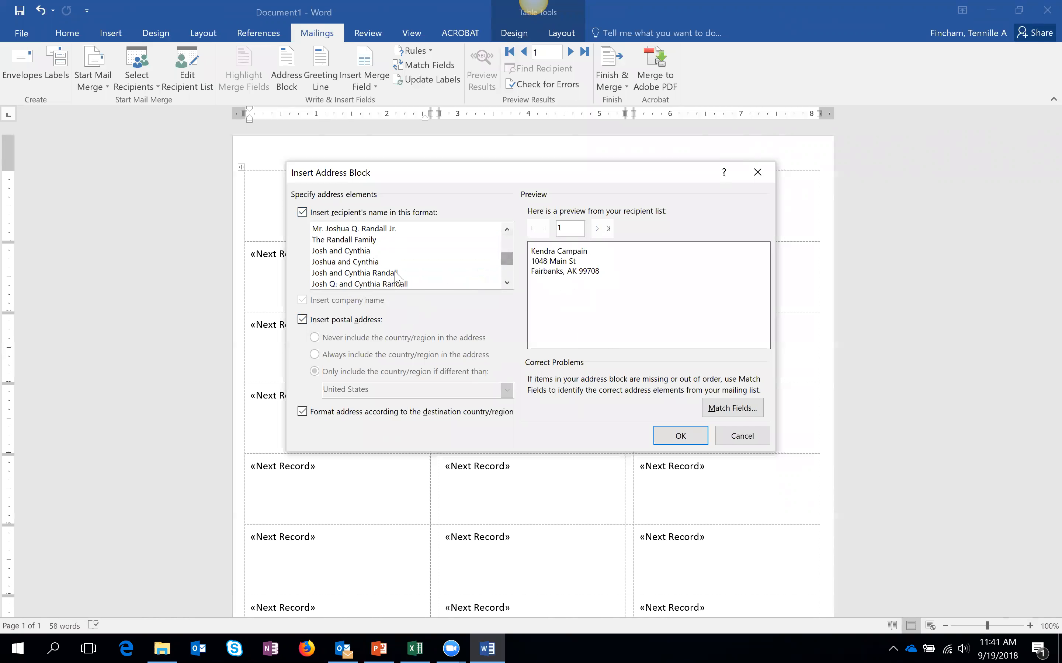
pyautogui.click(369, 251)
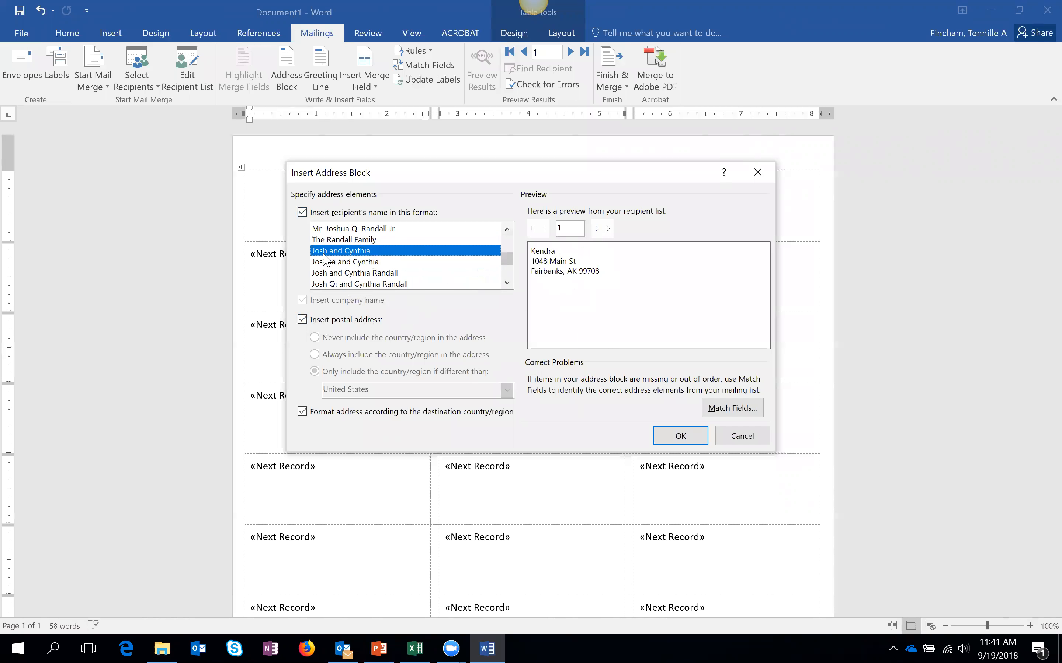
pyautogui.click(362, 240)
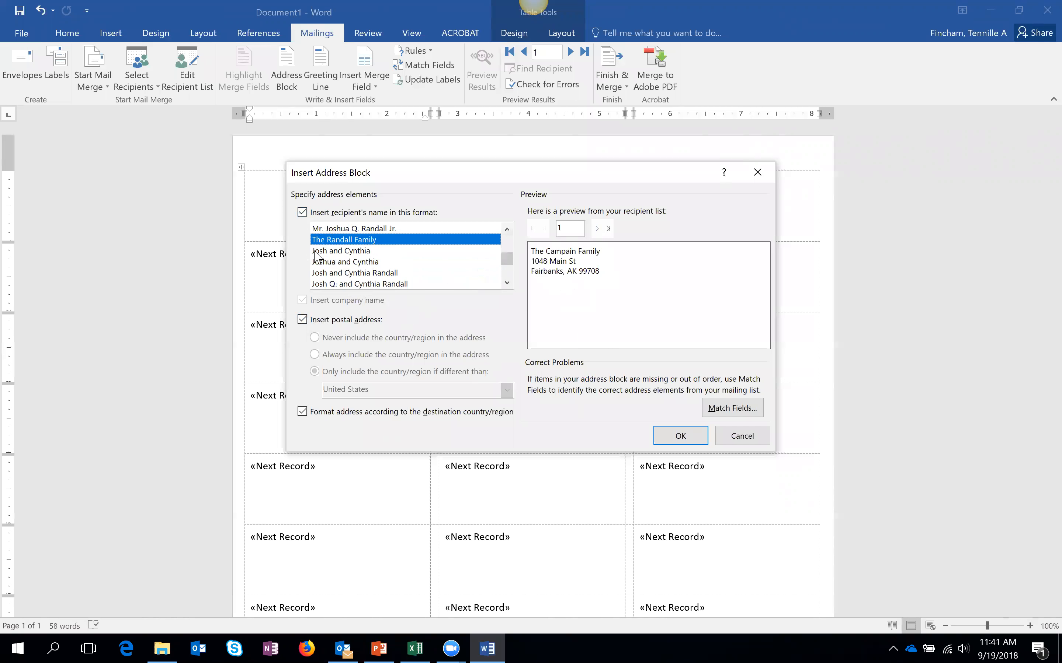
pyautogui.scroll(-2, 506, 266)
pyautogui.scroll(3, 507, 280)
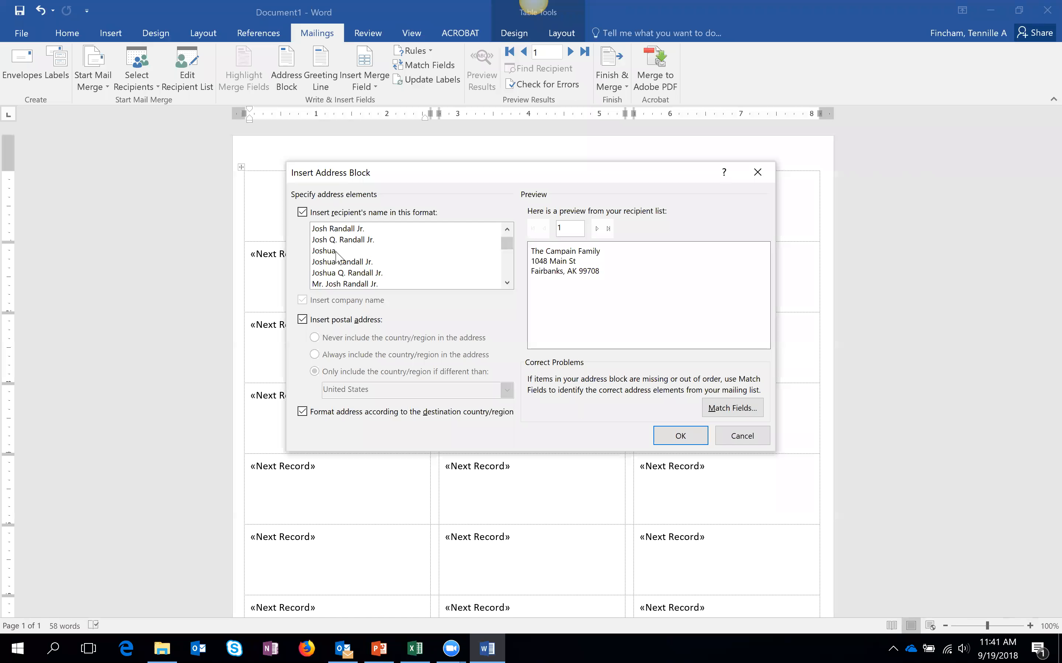
pyautogui.click(344, 230)
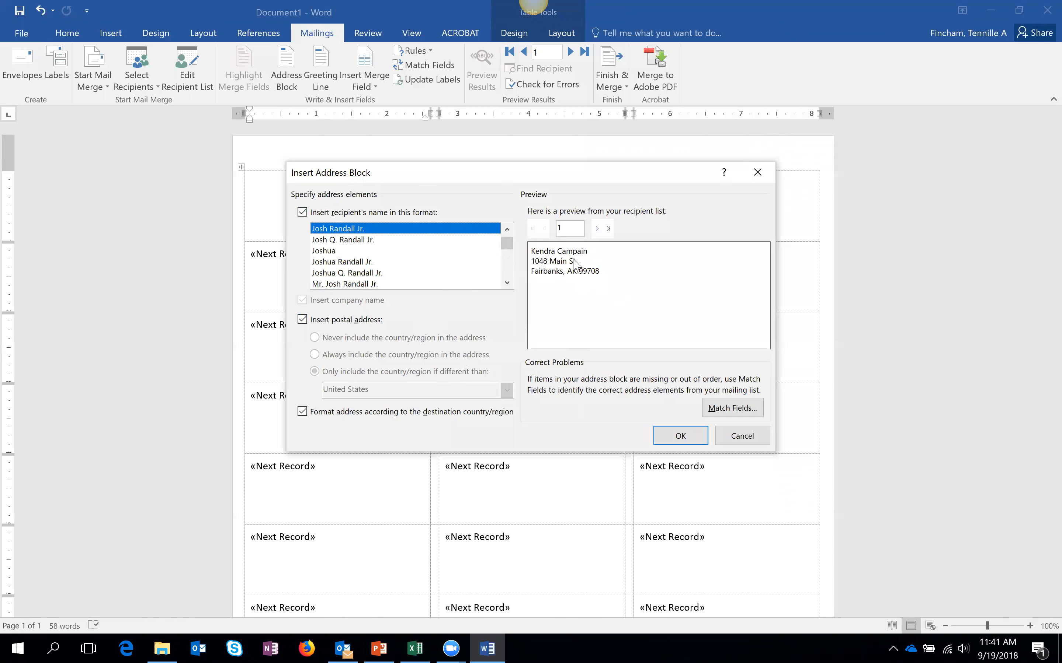
pyautogui.click(739, 411)
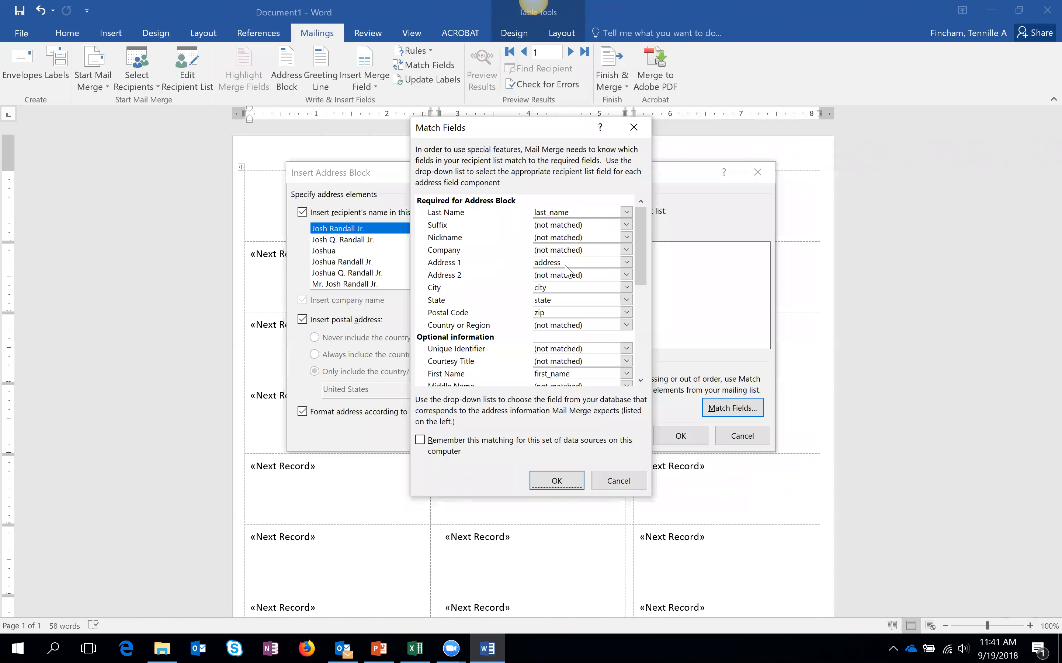
pyautogui.moveTo(641, 242); pyautogui.dragTo(654, 342)
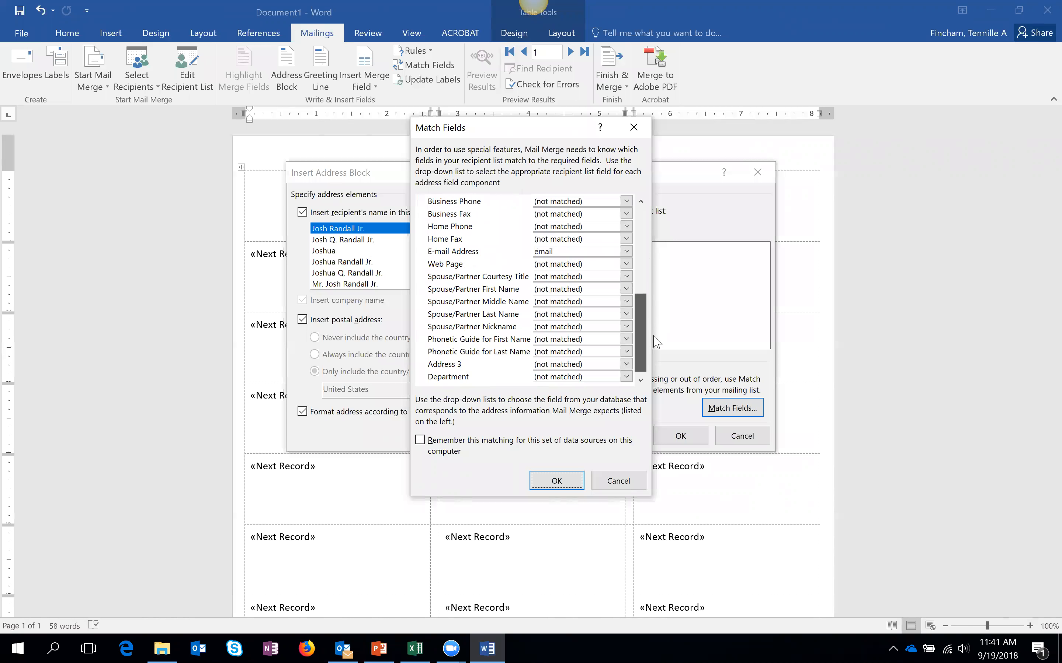
pyautogui.moveTo(474, 362); pyautogui.dragTo(492, 270)
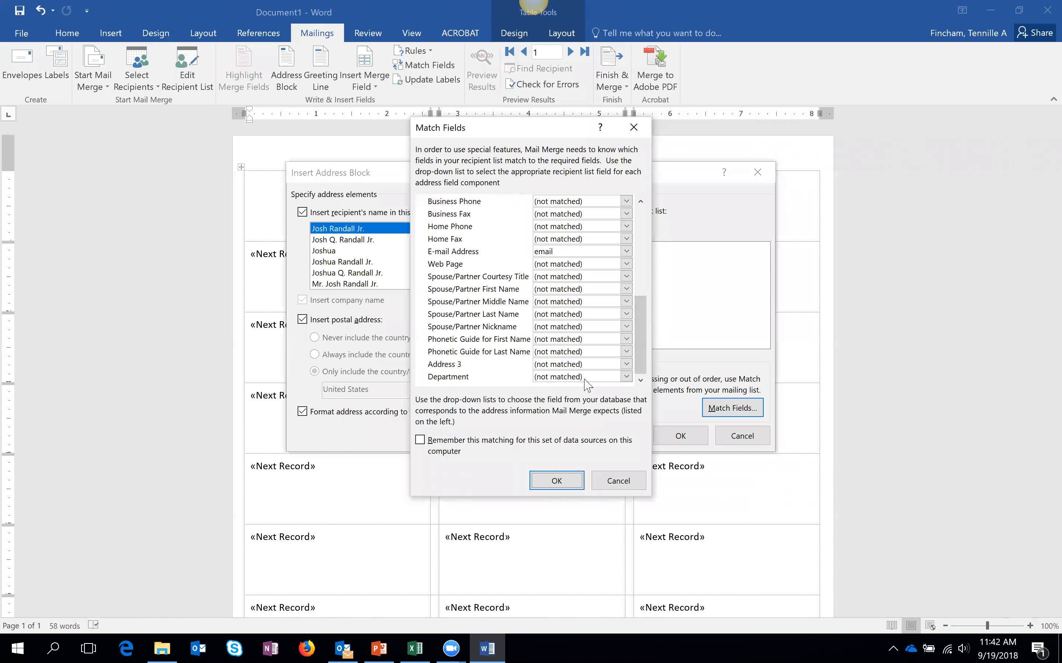
pyautogui.click(626, 377)
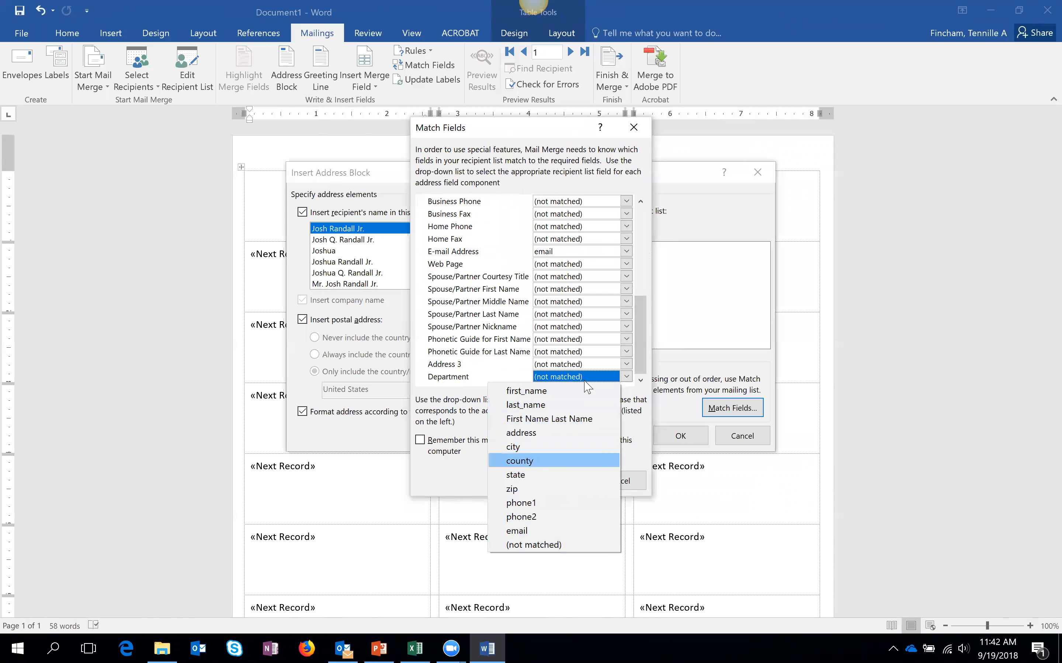
pyautogui.click(461, 399)
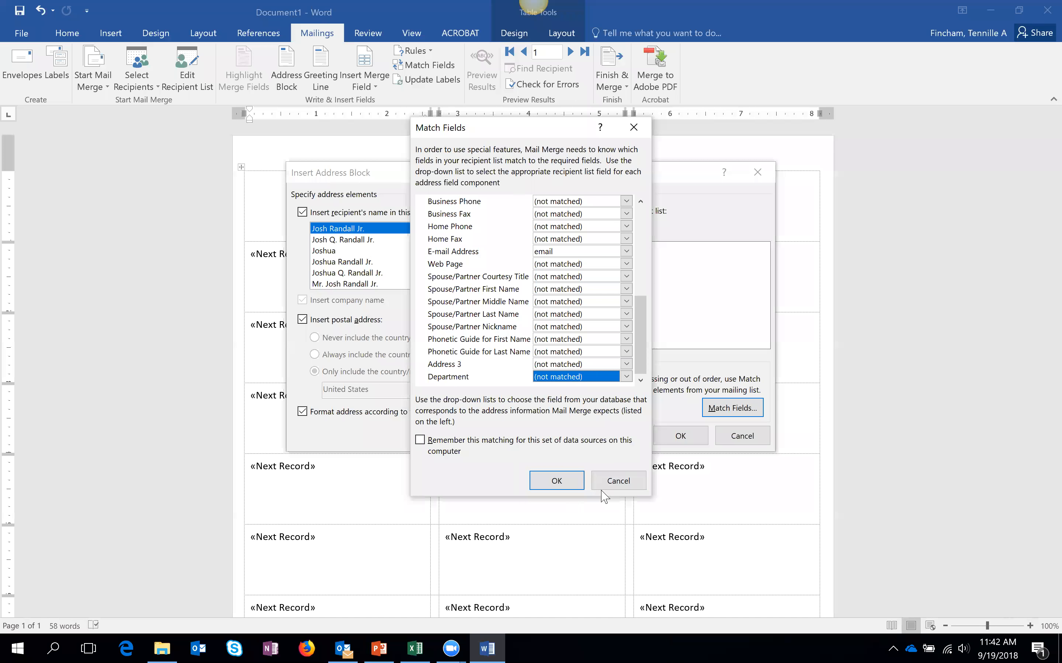
pyautogui.click(616, 481)
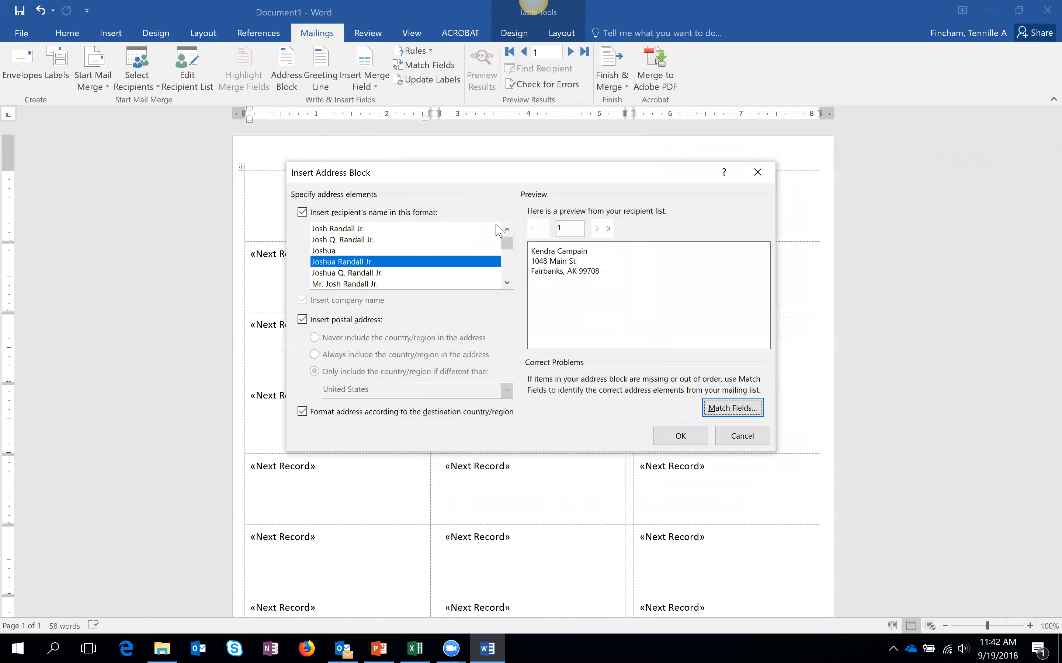
# - Insert the «AddressBlock» into the first label and briefly preview the first recipient
pyautogui.click(681, 440)
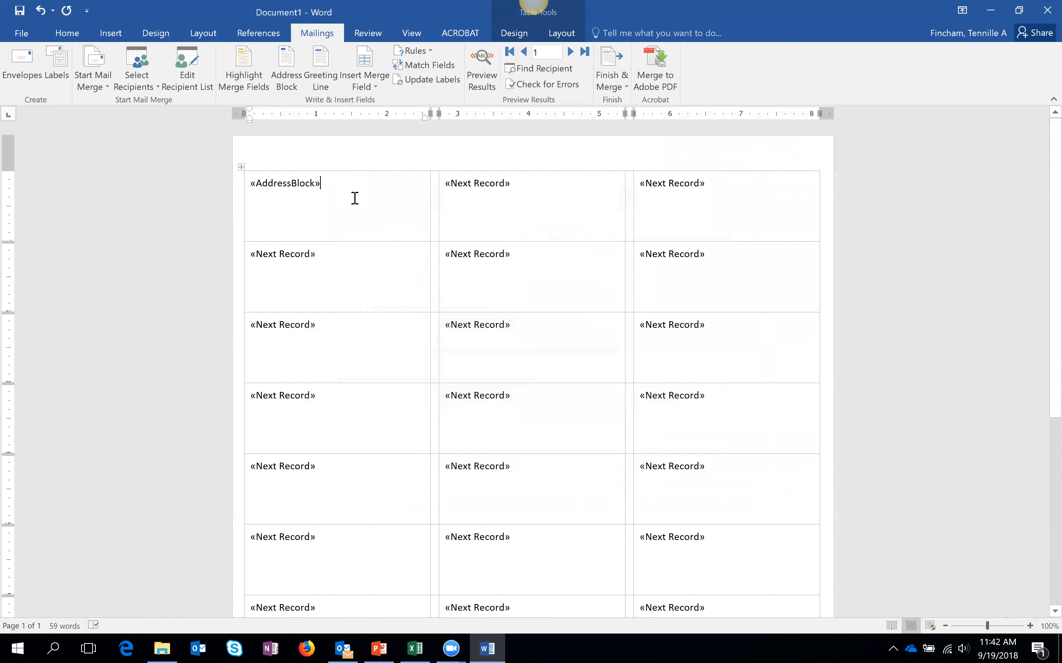
pyautogui.click(483, 85)
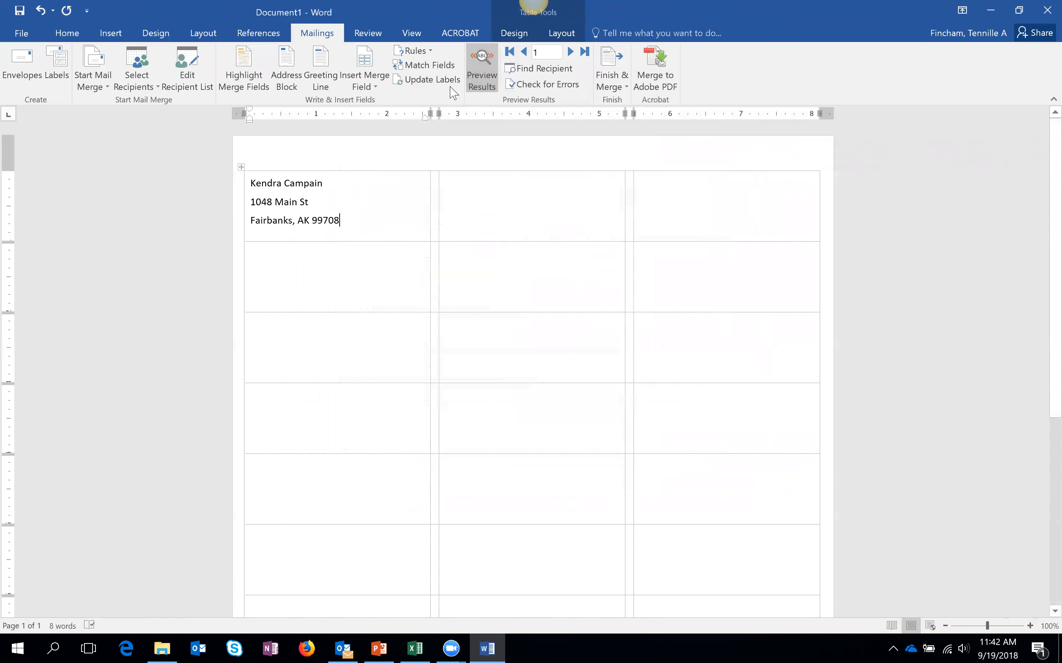
pyautogui.click(482, 86)
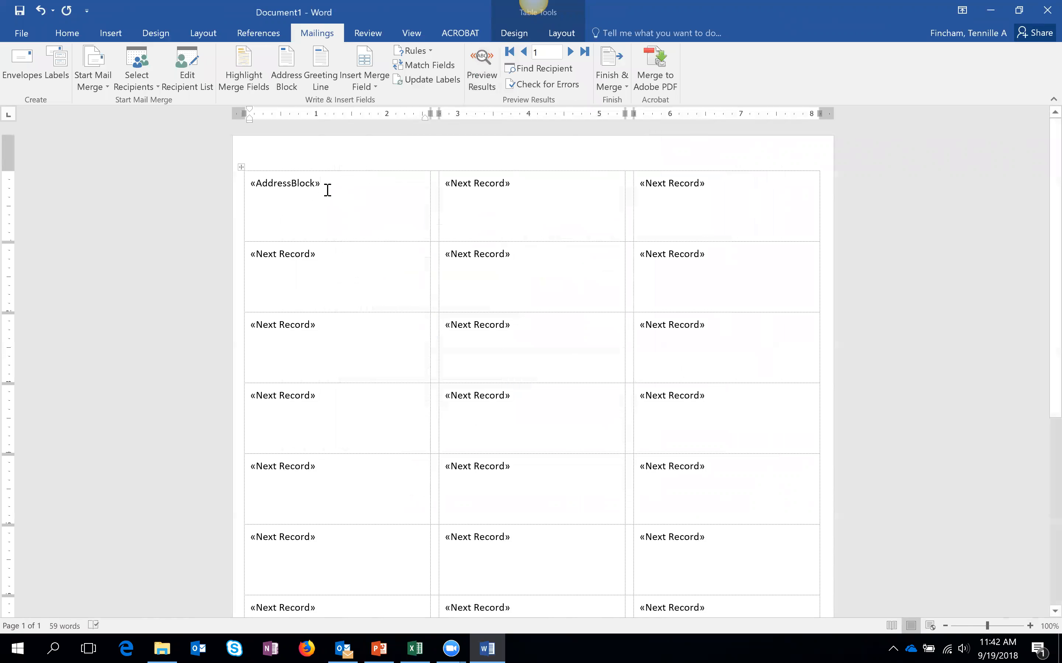
# - Copy «AddressBlock» and paste it over the «Next Record» labels in all three columns
pyautogui.moveTo(328, 186); pyautogui.dragTo(251, 187)
pyautogui.hotkey('ctrl', 'c')
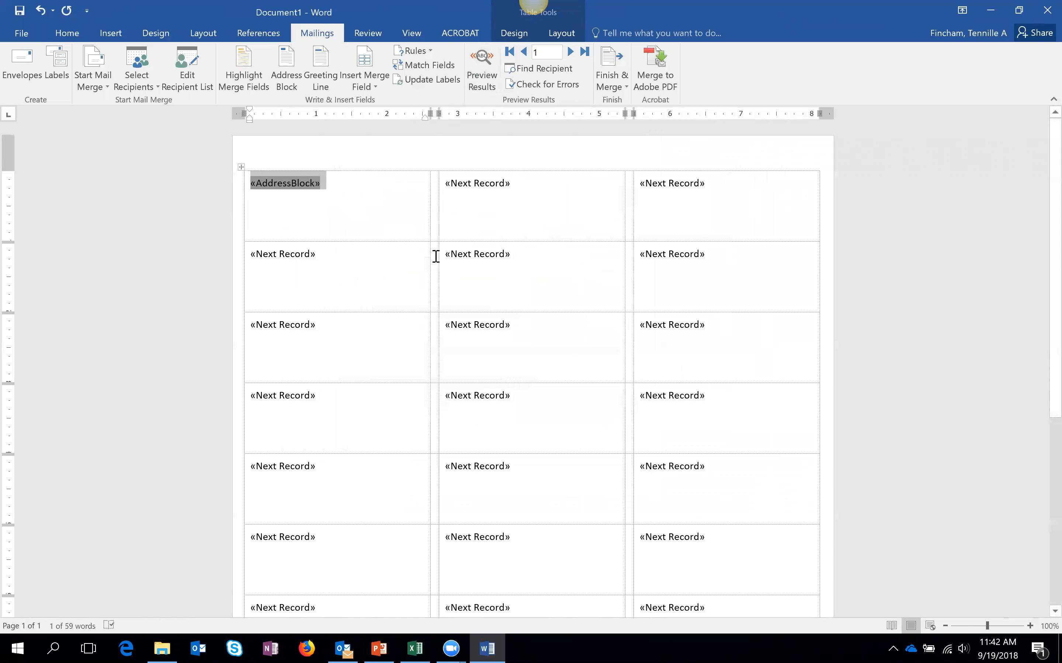
pyautogui.moveTo(253, 254); pyautogui.dragTo(417, 545)
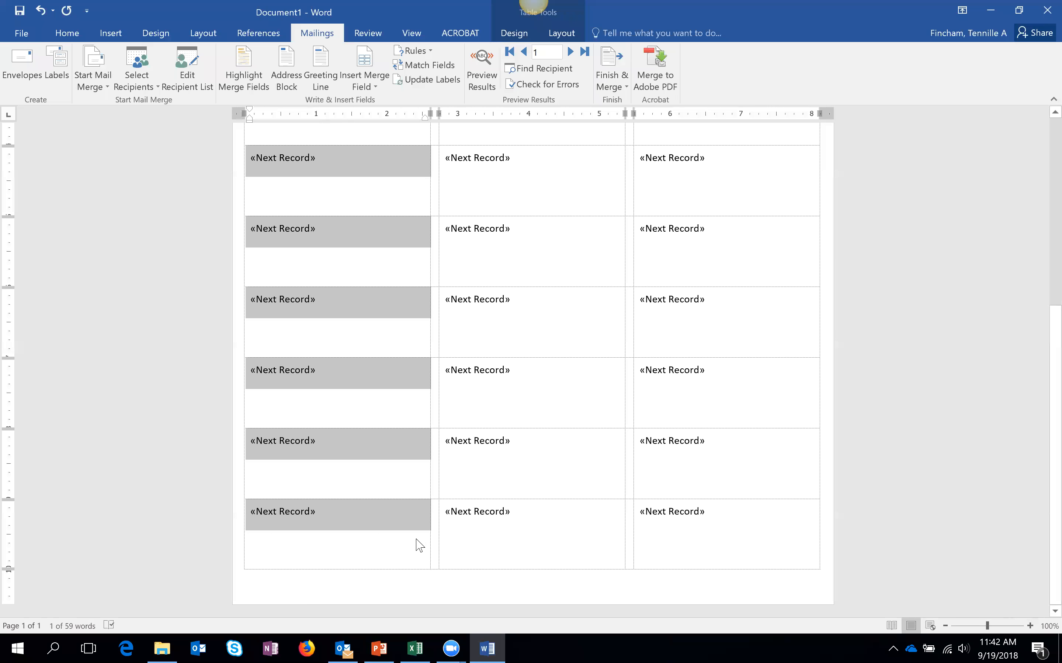
pyautogui.hotkey('ctrl', 'v')
pyautogui.scroll(1, 486, 465)
pyautogui.scroll(3, 487, 461)
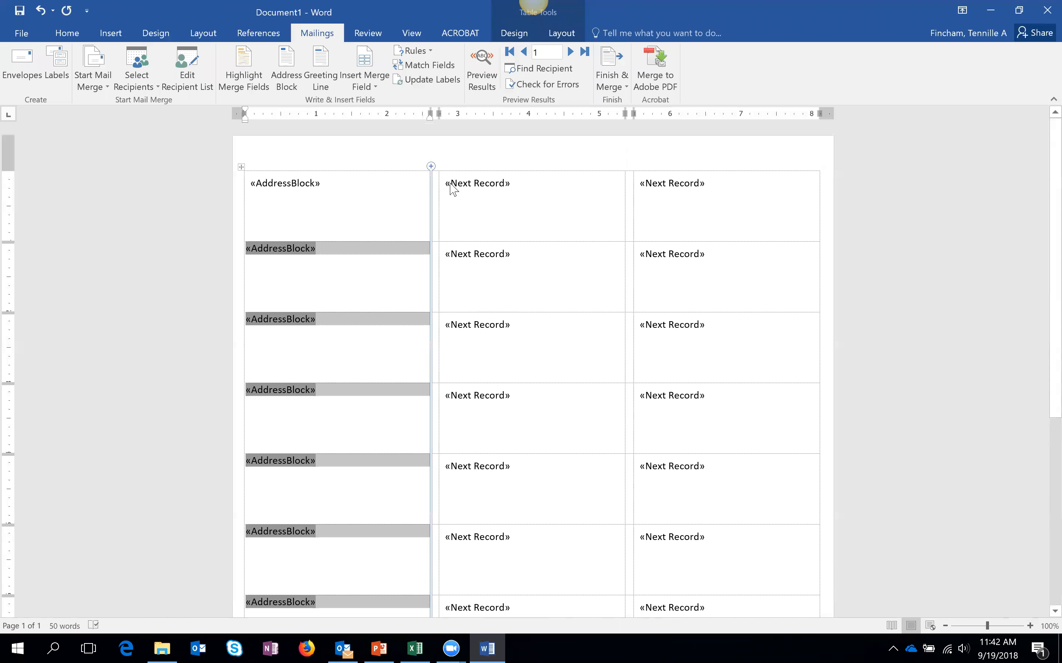
pyautogui.moveTo(447, 179); pyautogui.dragTo(537, 615)
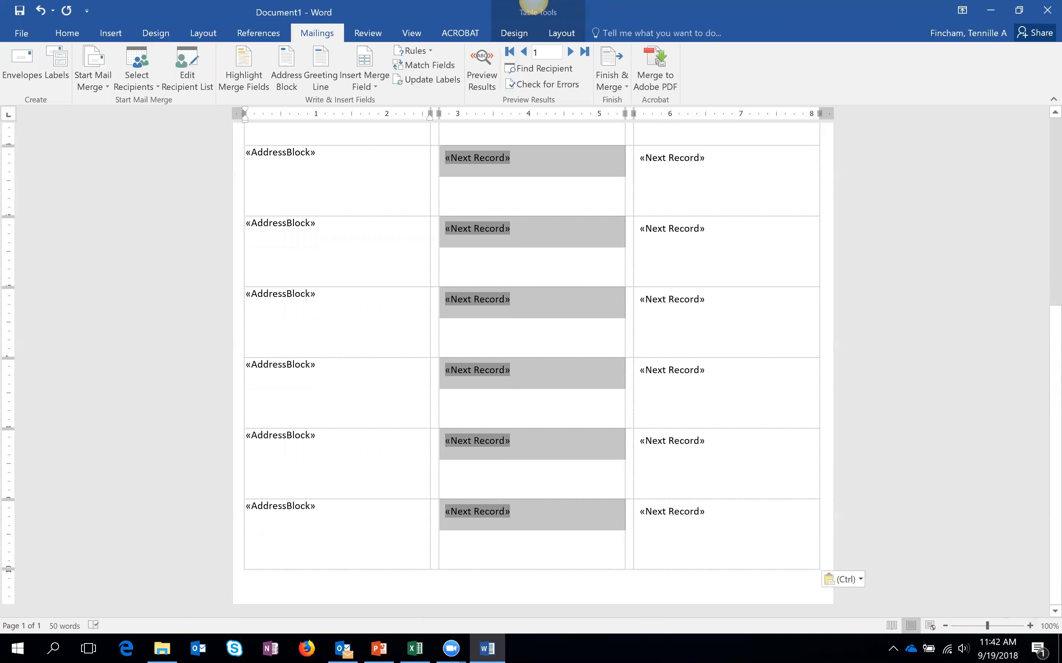
pyautogui.write('«AddressBlock» «AddressBlock» «AddressBlock» «AddressBlock» «AddressBlock» «AddressBlock» «AddressBlock» «AddressBlock» «AddressBlock» «AddressBlock»')
pyautogui.scroll(5, 640, 557)
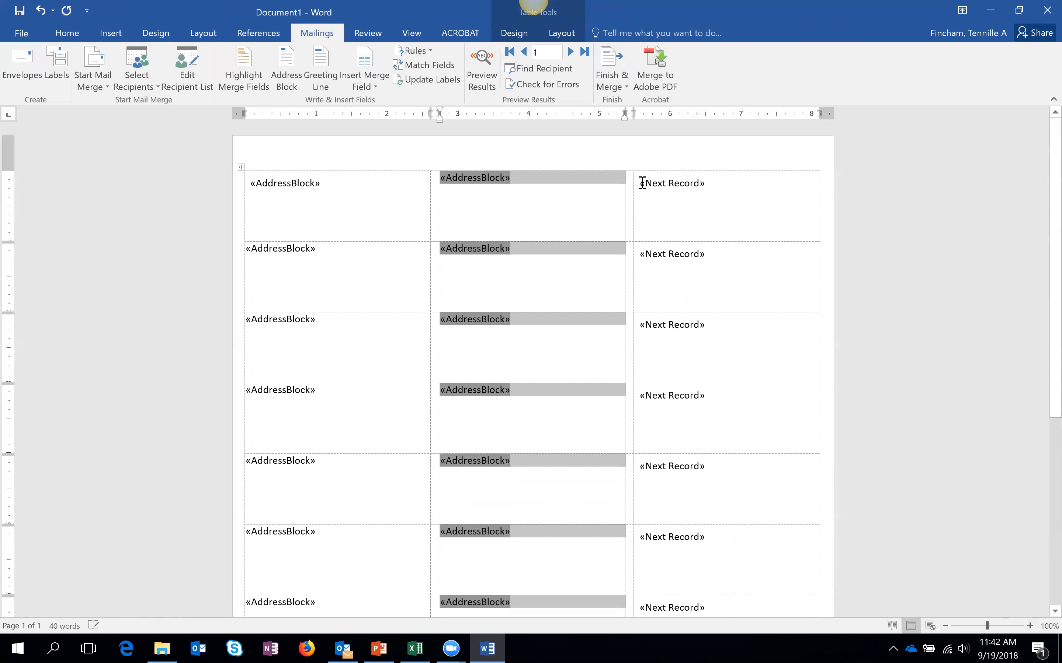
pyautogui.moveTo(710, 213); pyautogui.dragTo(741, 612)
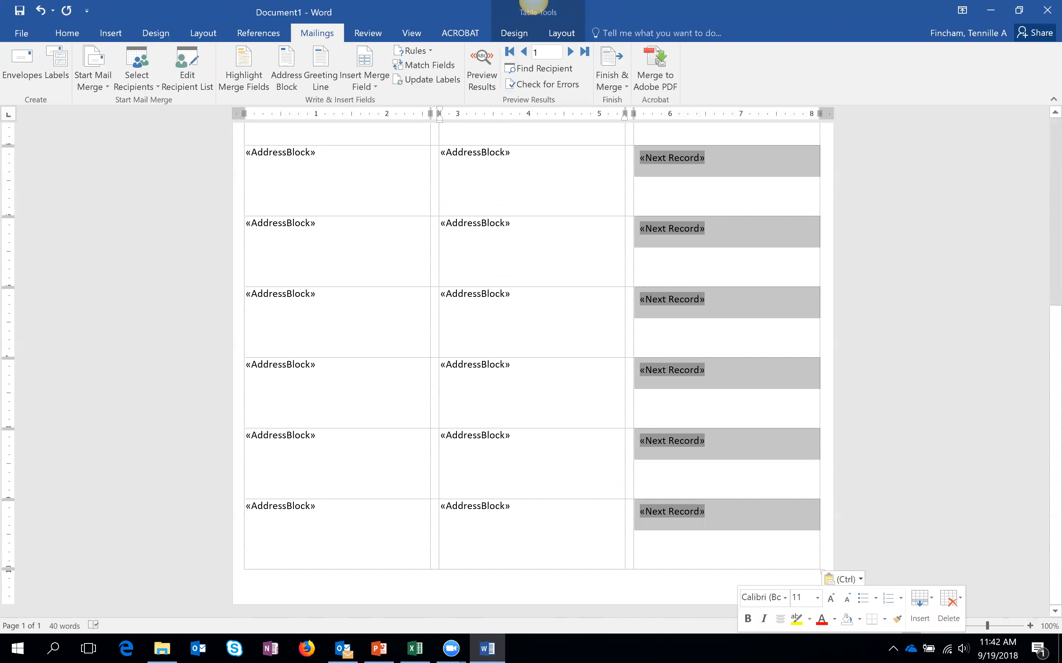
pyautogui.hotkey('ctrl', 'v')
pyautogui.click(736, 268)
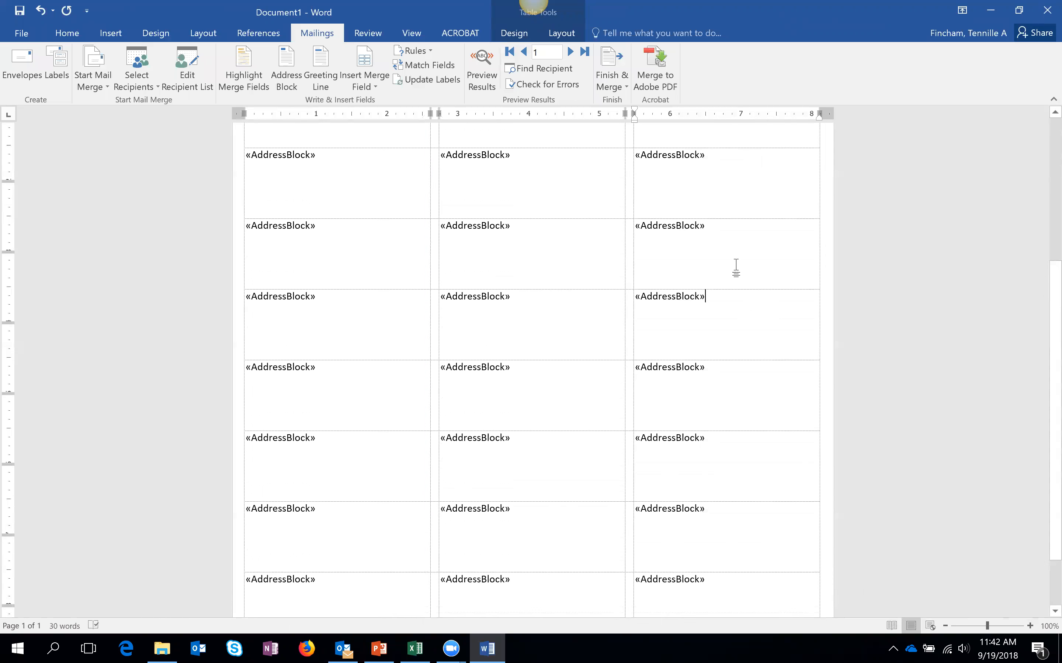
pyautogui.scroll(2, 571, 307)
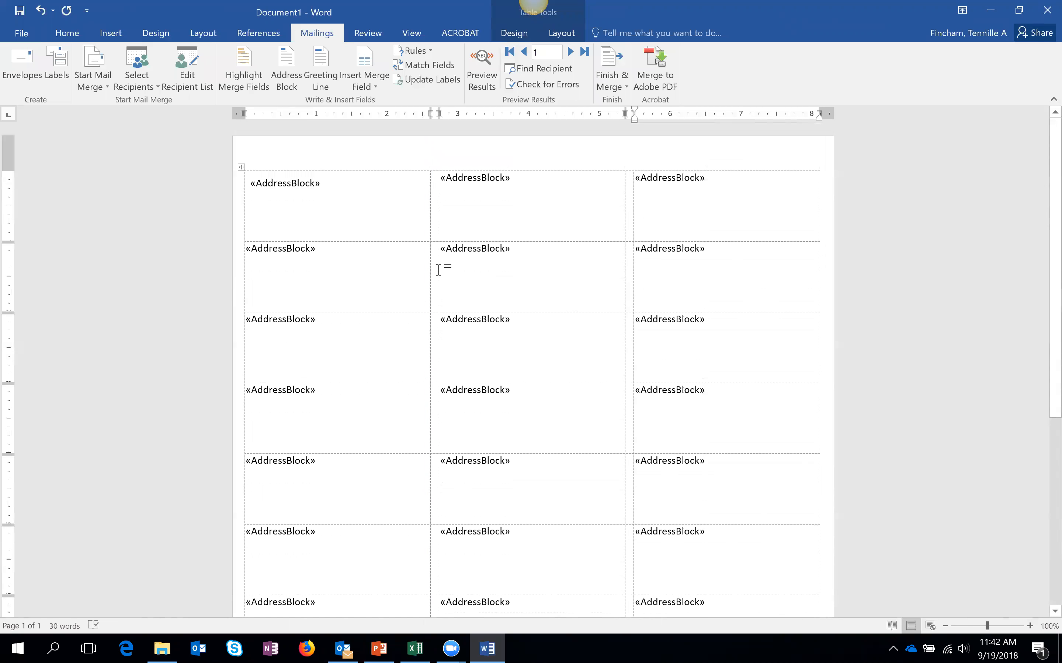
# - Preview recipient addresses across the labels, then switch back to showing «AddressBlock» fields
pyautogui.click(496, 86)
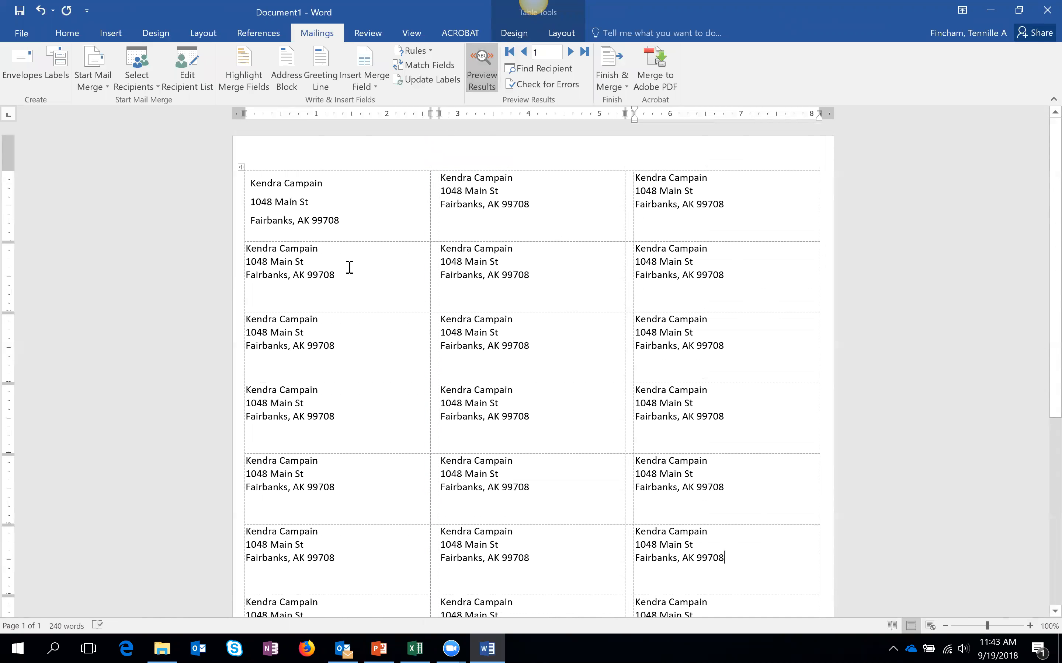
pyautogui.scroll(-5, 530, 378)
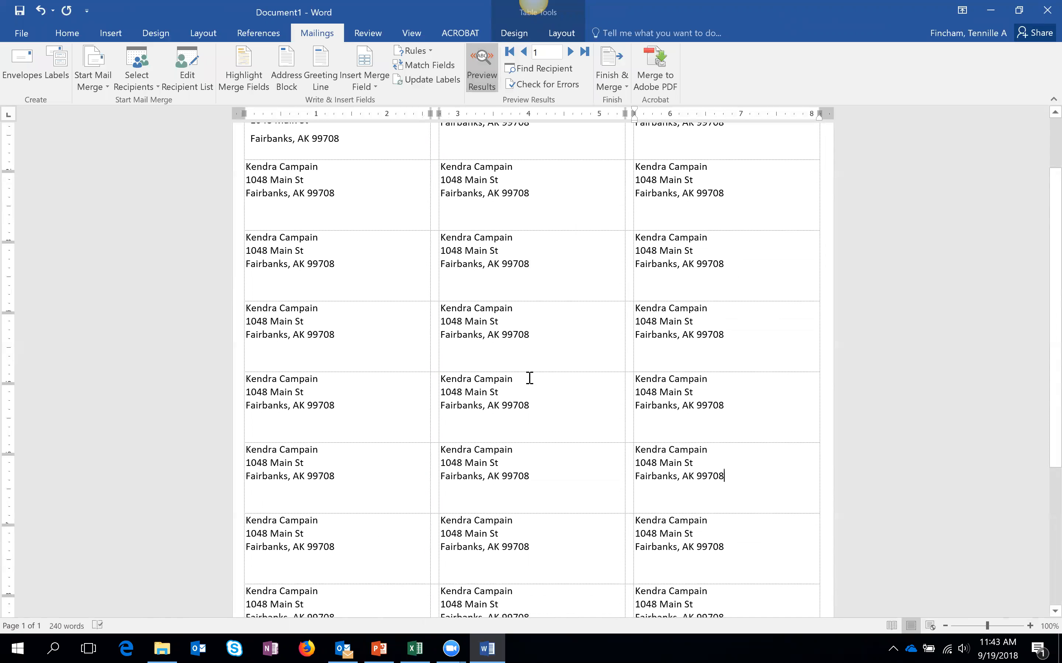
pyautogui.scroll(5, 518, 416)
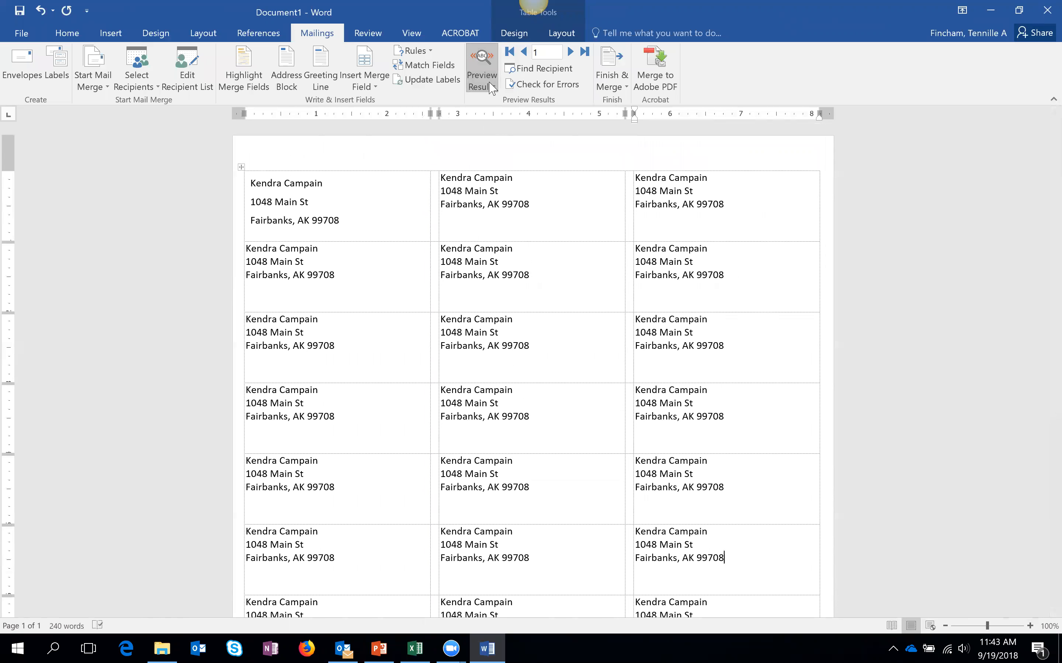
pyautogui.click(483, 74)
pyautogui.click(394, 186)
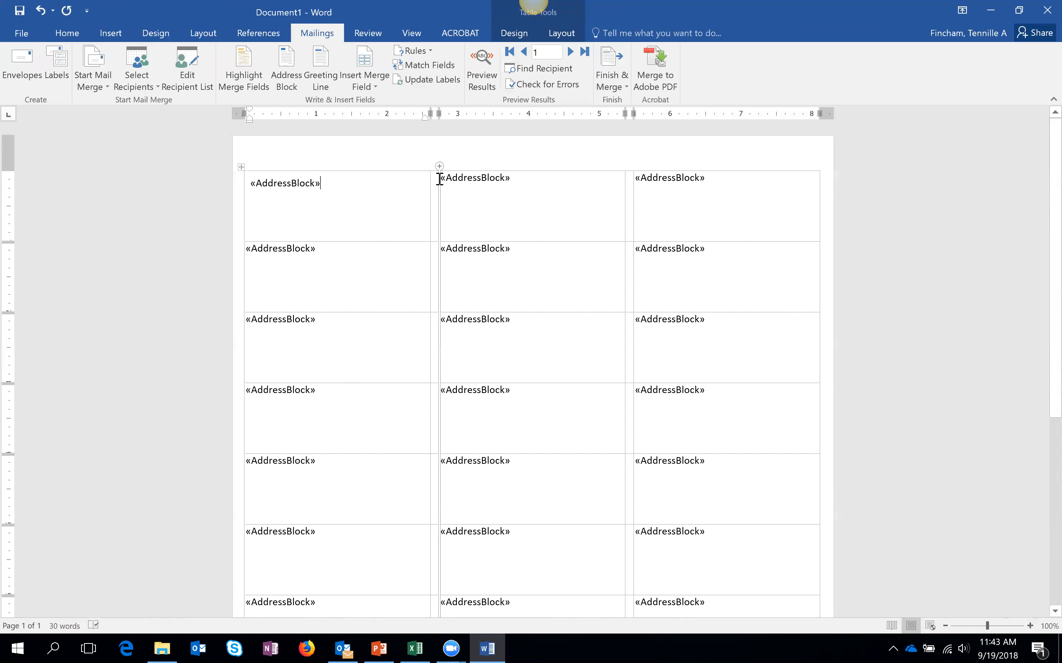
# - Insert a Next Record rule right after «AddressBlock» in the first label
pyautogui.click(340, 195)
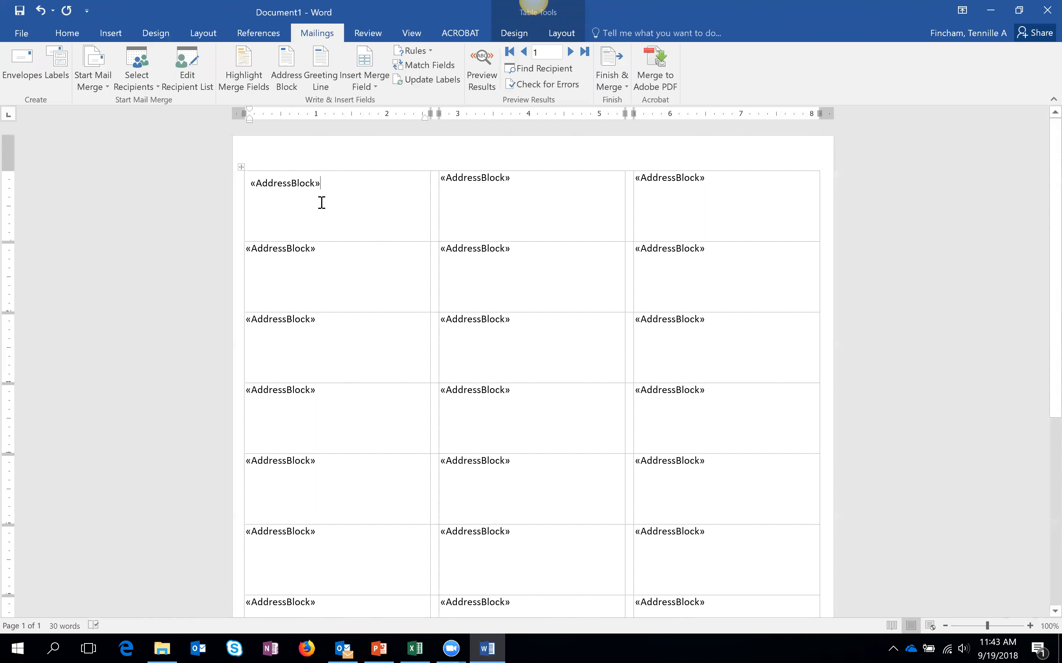
pyautogui.click(429, 51)
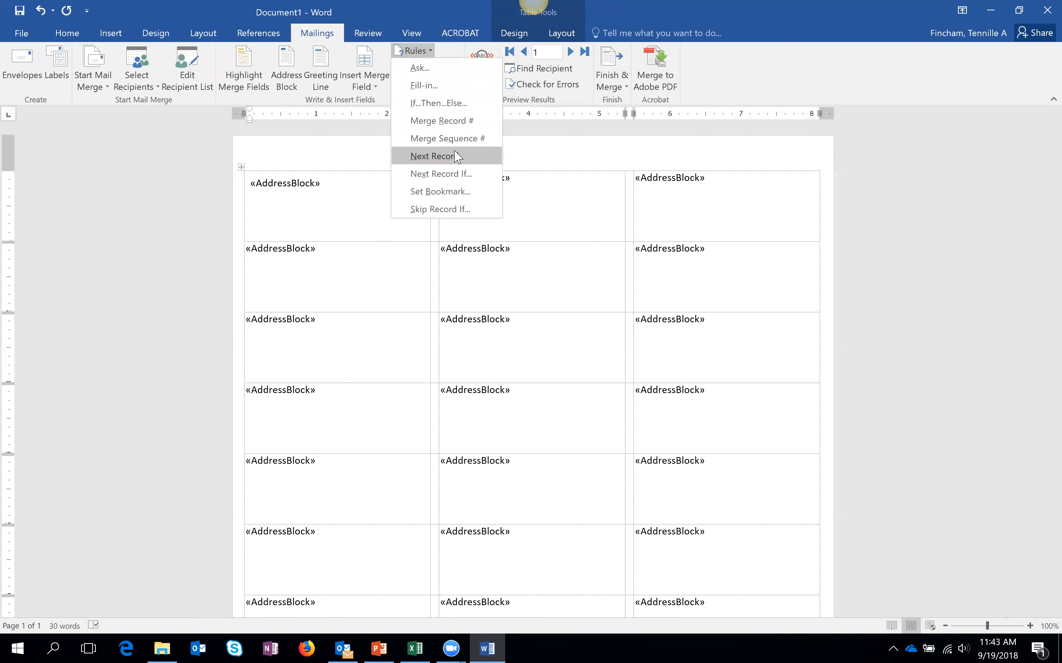
pyautogui.click(434, 157)
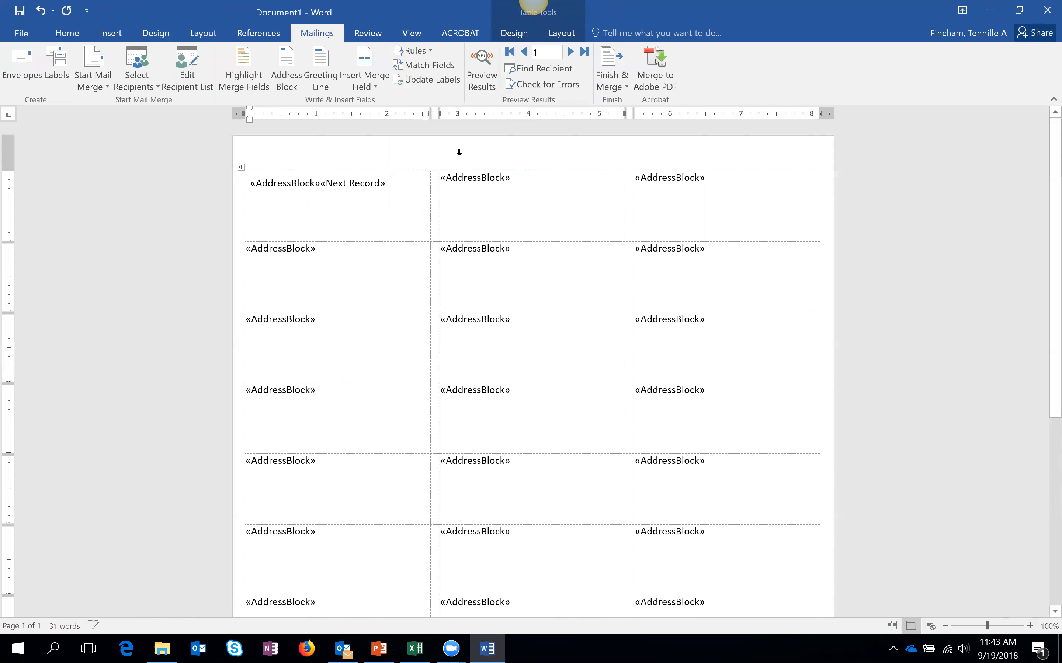
# - Preview the merged labels to check the addresses, then show the merge fields again
pyautogui.click(482, 75)
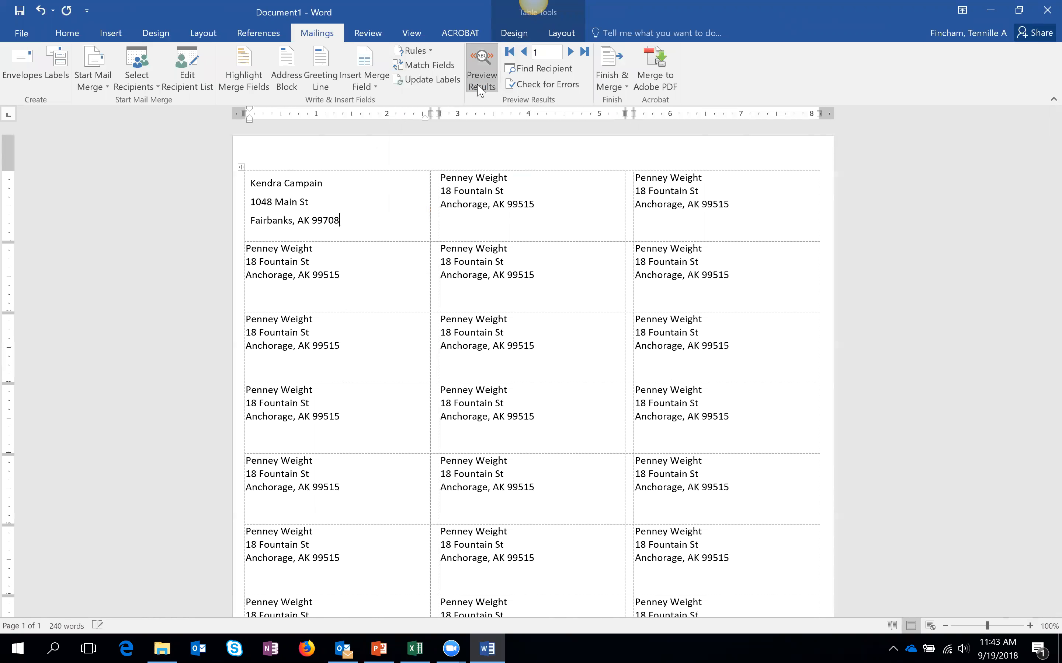
pyautogui.moveTo(335, 184); pyautogui.dragTo(260, 183)
pyautogui.click(525, 179)
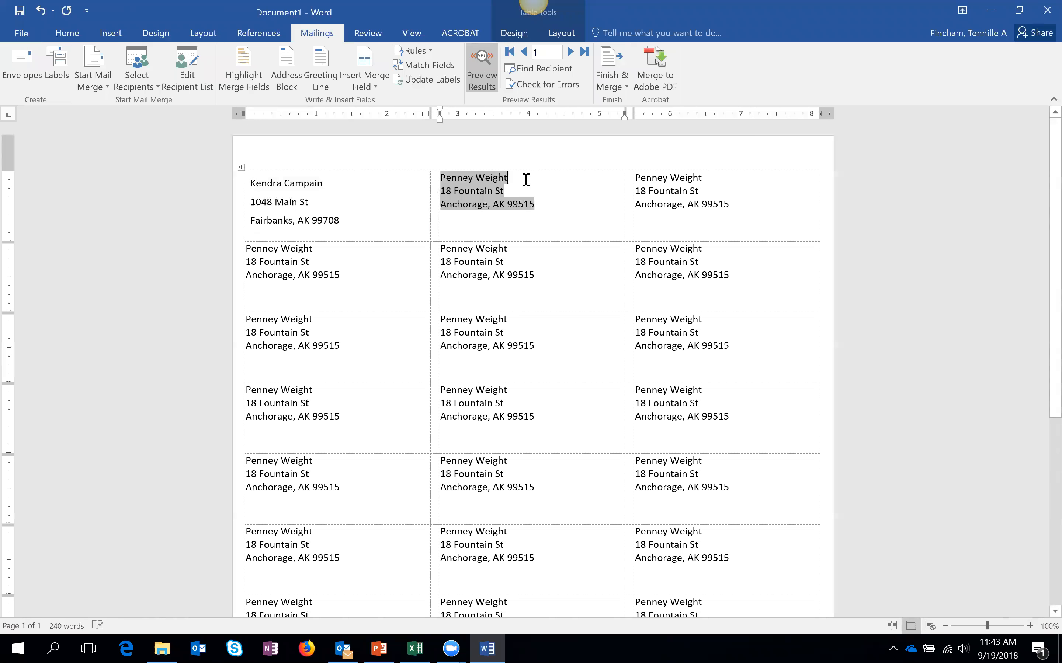
pyautogui.click(482, 70)
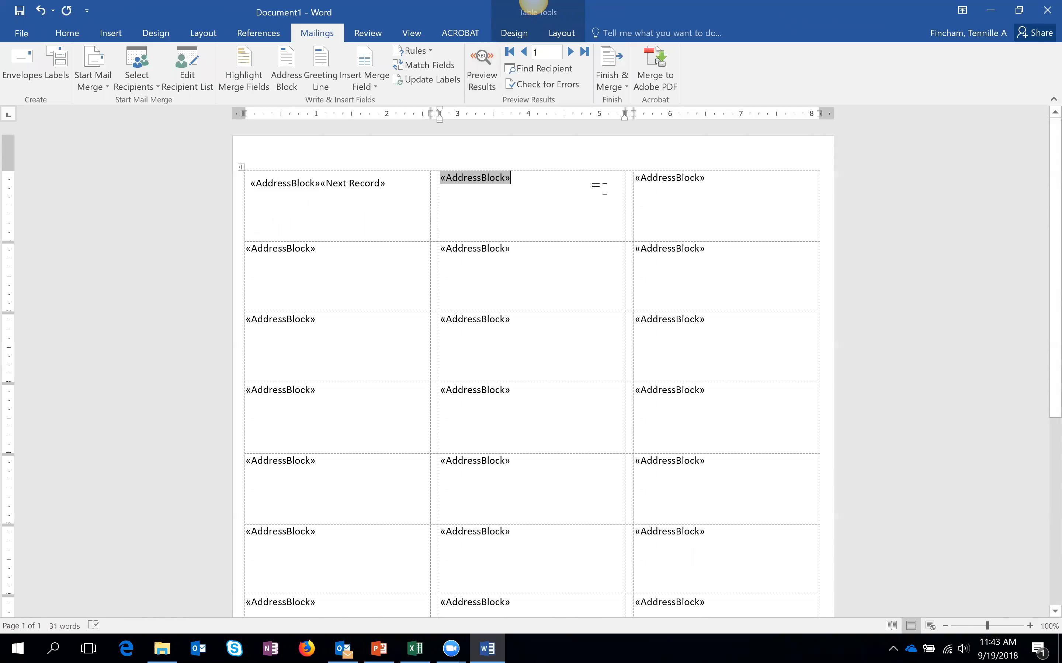
# - Select the first label's «AddressBlock»«Next Record» line for copying
pyautogui.moveTo(387, 186); pyautogui.dragTo(243, 188)
pyautogui.moveTo(405, 182); pyautogui.dragTo(261, 189)
pyautogui.tripleClick(413, 183)
pyautogui.hotkey('ctrl', 'c')
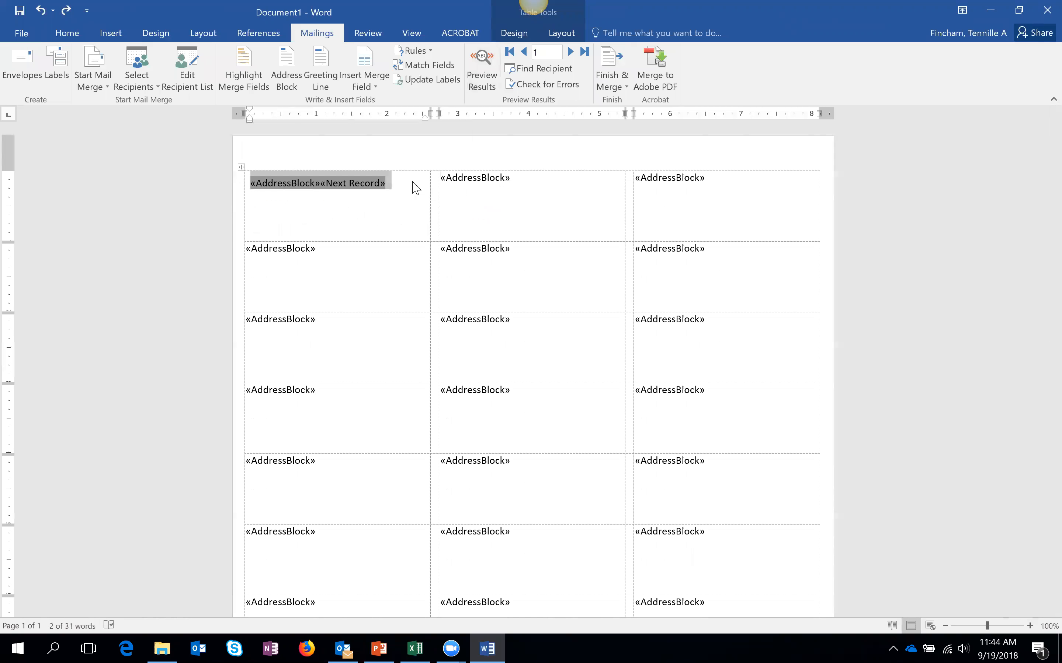
# - Paste the fields into the remaining labels of all three columns
pyautogui.moveTo(323, 253)
pyautogui.mouseDown()
pyautogui.moveTo(407, 457)
pyautogui.moveTo(399, 629)
pyautogui.mouseUp()
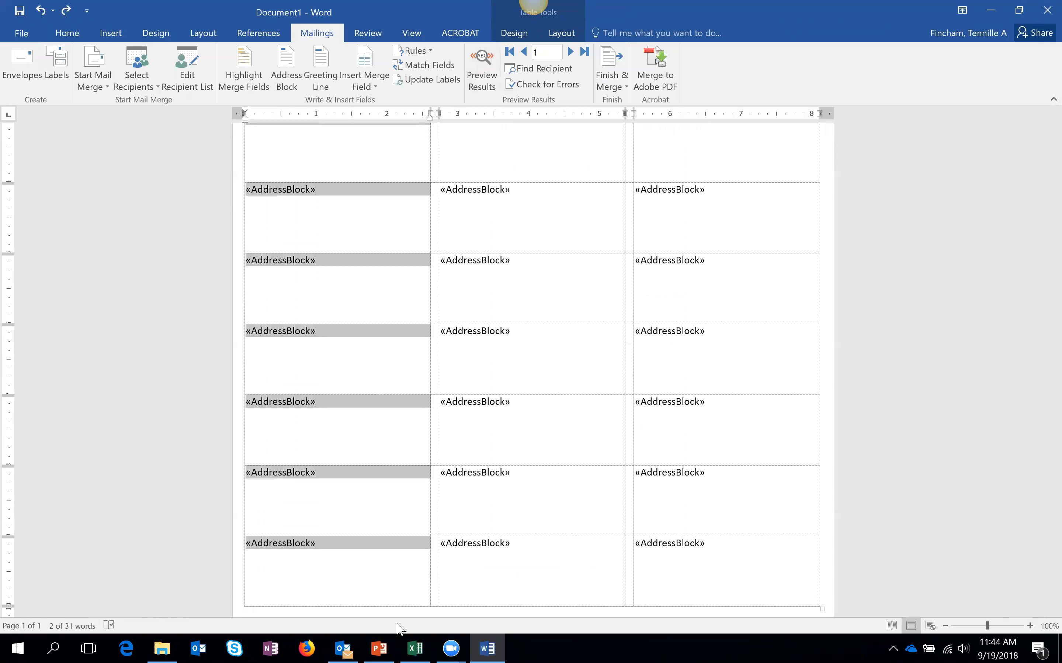
pyautogui.hotkey('ctrl', 'v')
pyautogui.scroll(3, 561, 402)
pyautogui.moveTo(548, 194)
pyautogui.mouseDown()
pyautogui.moveTo(568, 455)
pyautogui.moveTo(566, 617)
pyautogui.mouseUp()
pyautogui.scroll(1, 531, 365)
pyautogui.hotkey('ctrl', 'v')
pyautogui.scroll(1, 764, 270)
pyautogui.moveTo(737, 190)
pyautogui.mouseDown()
pyautogui.moveTo(761, 408)
pyautogui.moveTo(764, 628)
pyautogui.moveTo(750, 599)
pyautogui.mouseUp()
pyautogui.hotkey('ctrl', 'v')
pyautogui.click(576, 327)
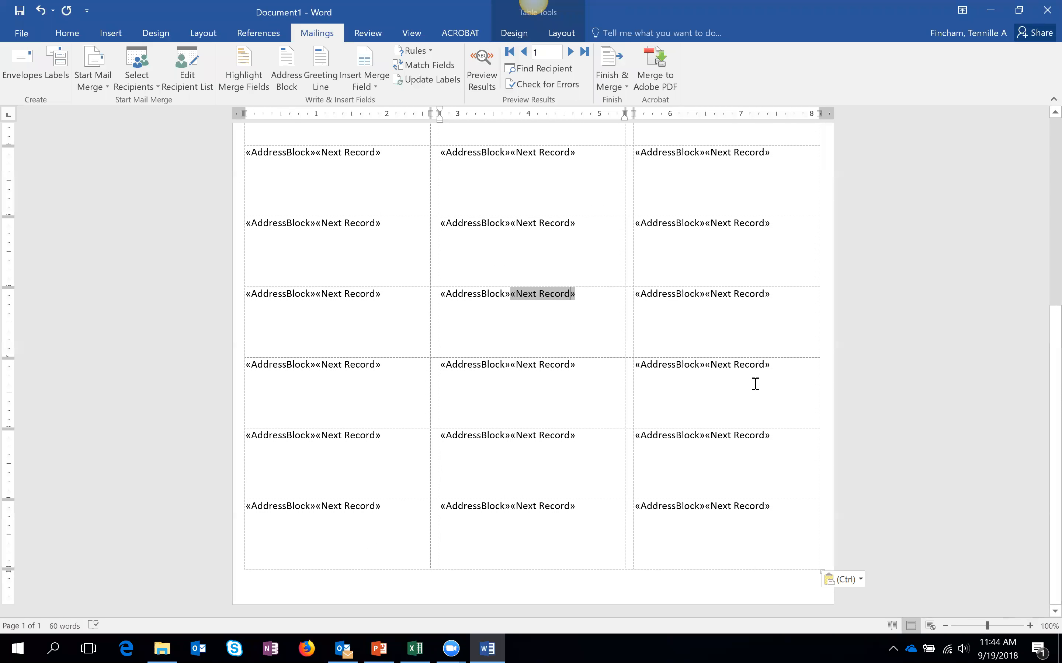
pyautogui.scroll(7, 757, 380)
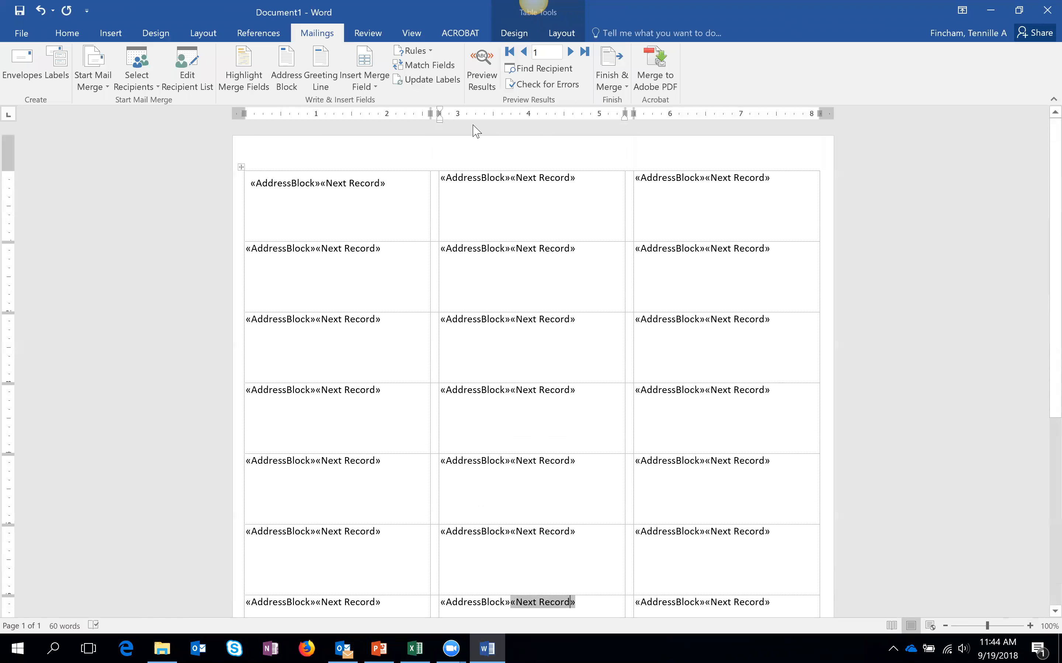
pyautogui.click(482, 73)
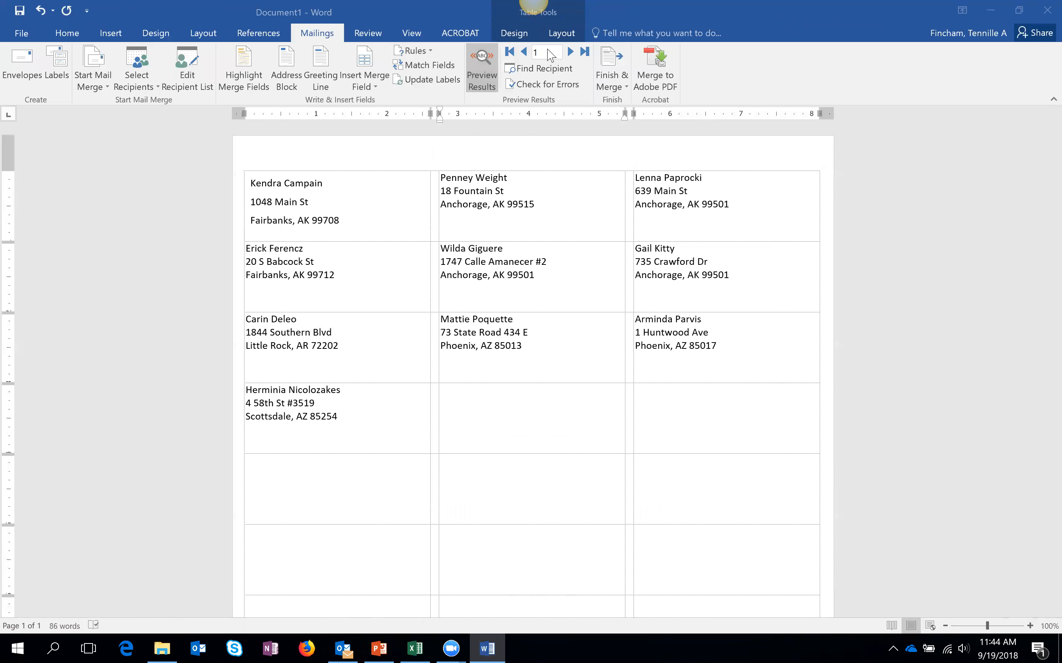
pyautogui.click(492, 61)
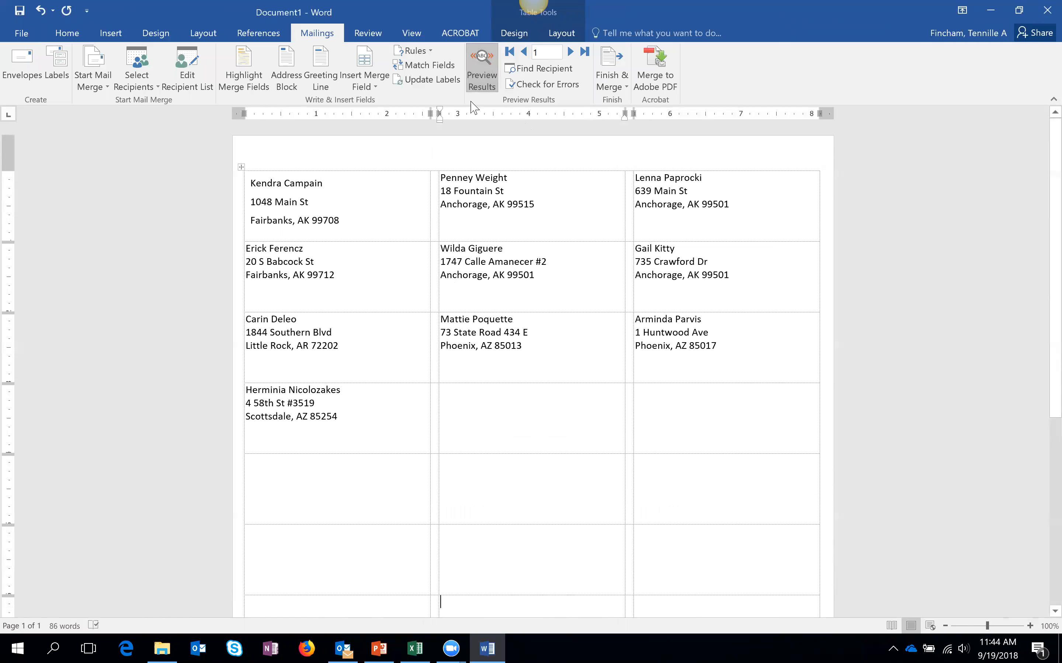
pyautogui.click(482, 71)
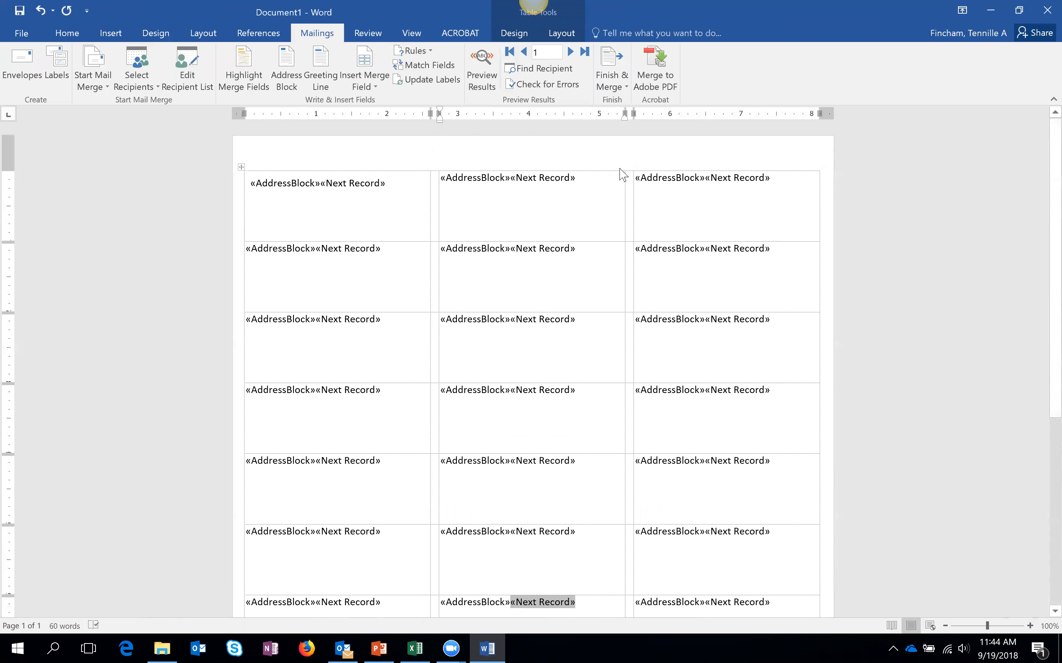
pyautogui.moveTo(648, 180); pyautogui.dragTo(757, 595)
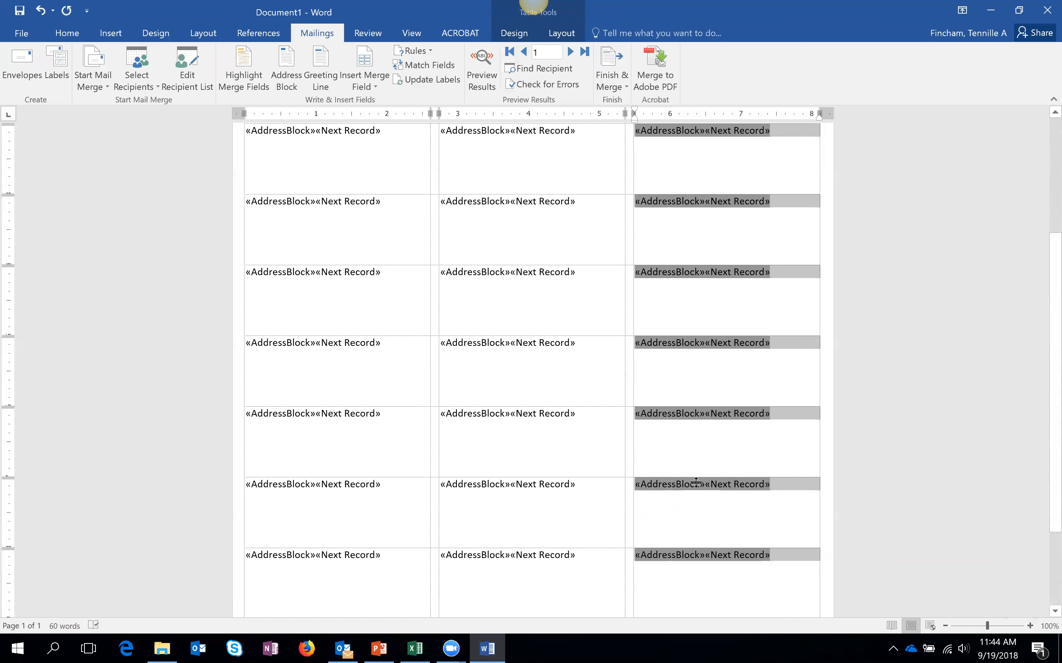
pyautogui.hotkey('ctrl', 'z')
# - Undo the last three label edits to restore the earlier field layout
pyautogui.hotkey('ctrl', 'z')
pyautogui.hotkey('ctrl', 'z')
pyautogui.hotkey('ctrl', 'z')
pyautogui.hotkey('ctrl', 'z')
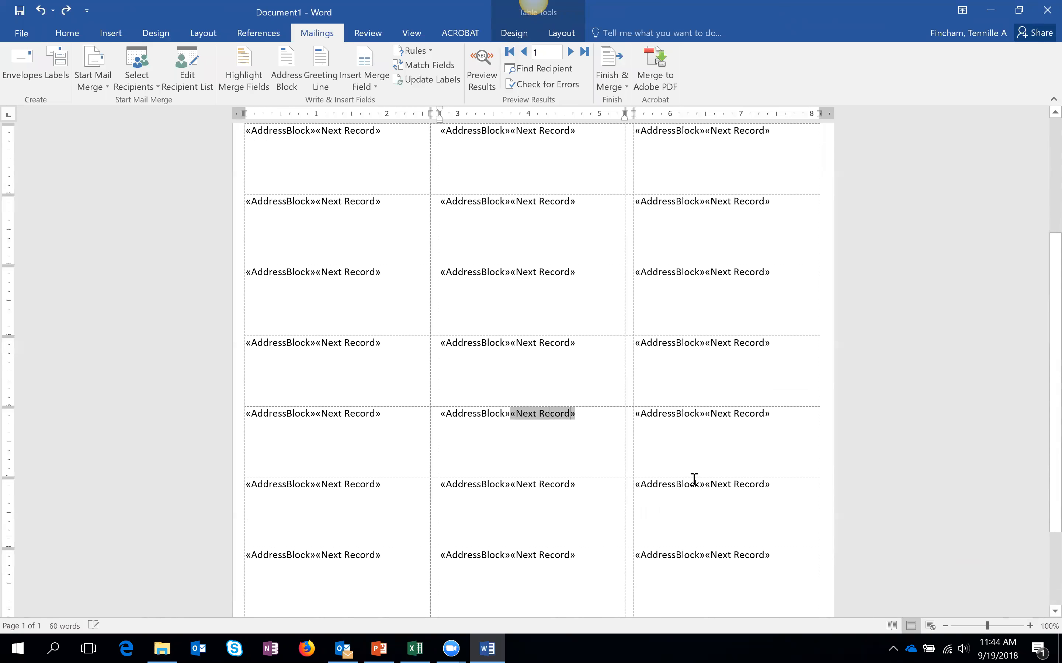
pyautogui.hotkey('ctrl', 'z')
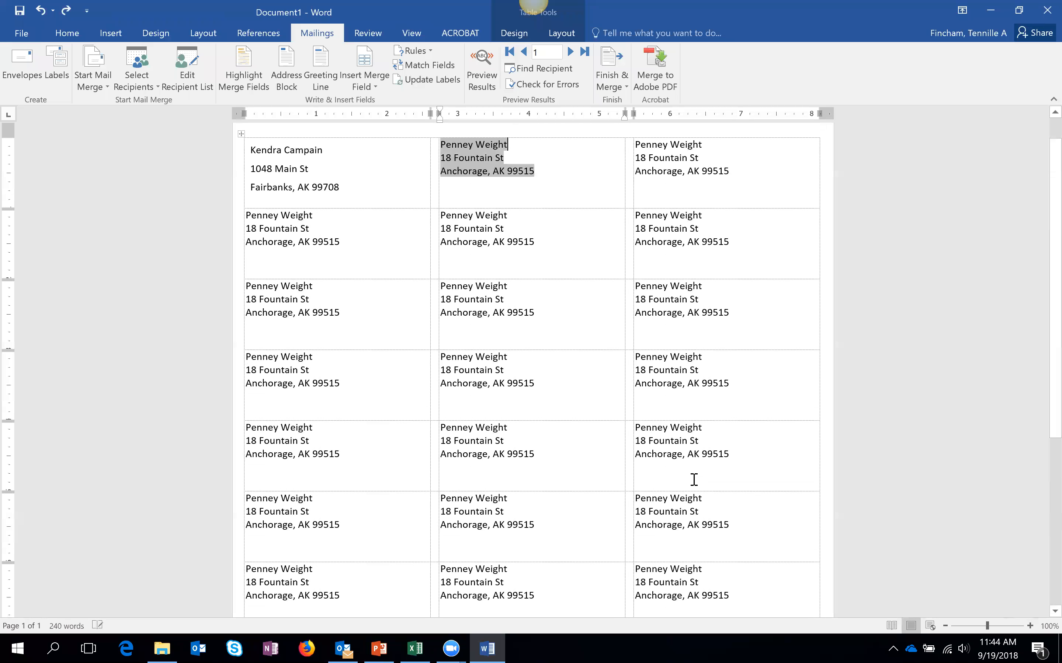
pyautogui.hotkey('ctrl', 'z')
pyautogui.hotkey('ctrl', 'z')
pyautogui.hotkey('ctrl', 'z')
pyautogui.hotkey('ctrl', 'z')
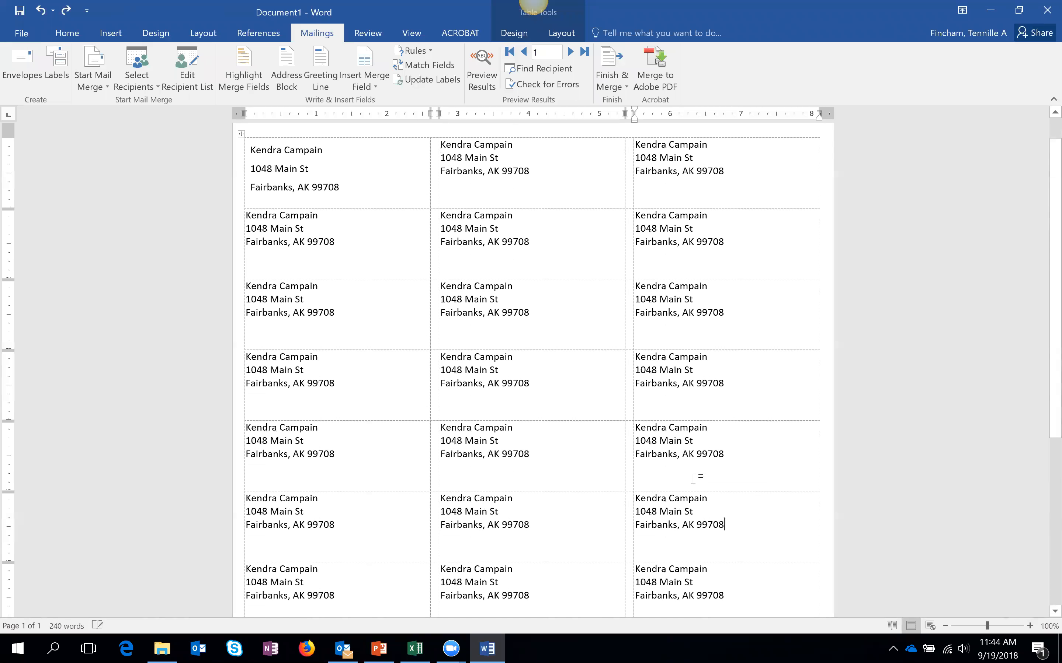
pyautogui.hotkey('ctrl', 'z')
pyautogui.hotkey('ctrl', 'z')
pyautogui.hotkey('ctrl', 'z')
pyautogui.hotkey('ctrl', 'z')
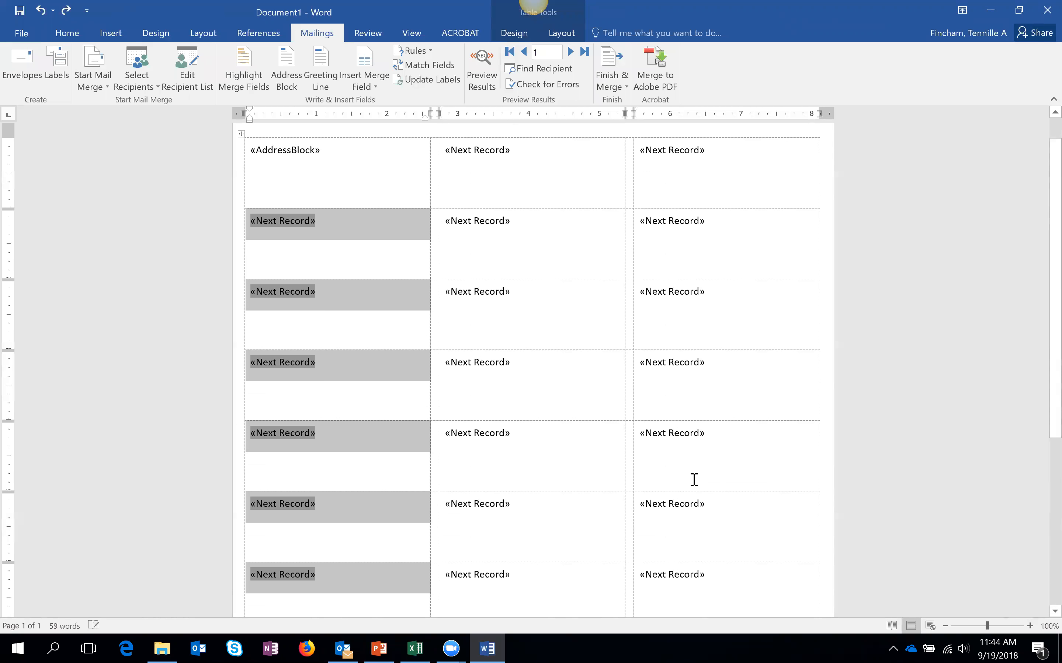
# - Show merge fields instead of recipient data and place the cursor after the first label's «AddressBlock»
pyautogui.click(476, 83)
pyautogui.click(476, 83)
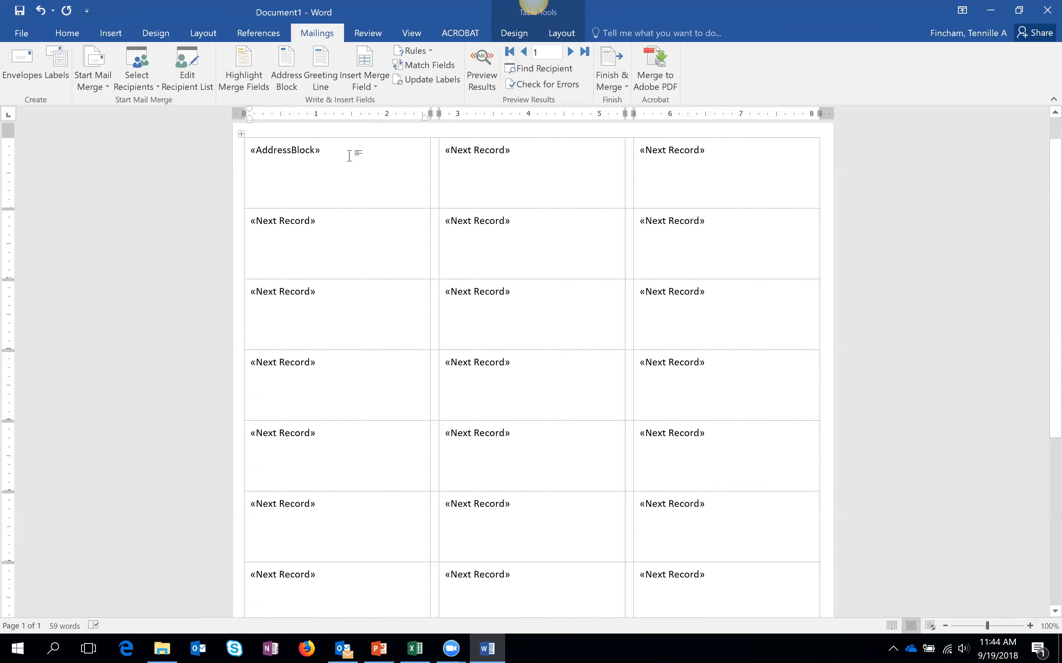
pyautogui.moveTo(246, 152); pyautogui.dragTo(330, 151)
pyautogui.click(329, 152)
pyautogui.click(286, 78)
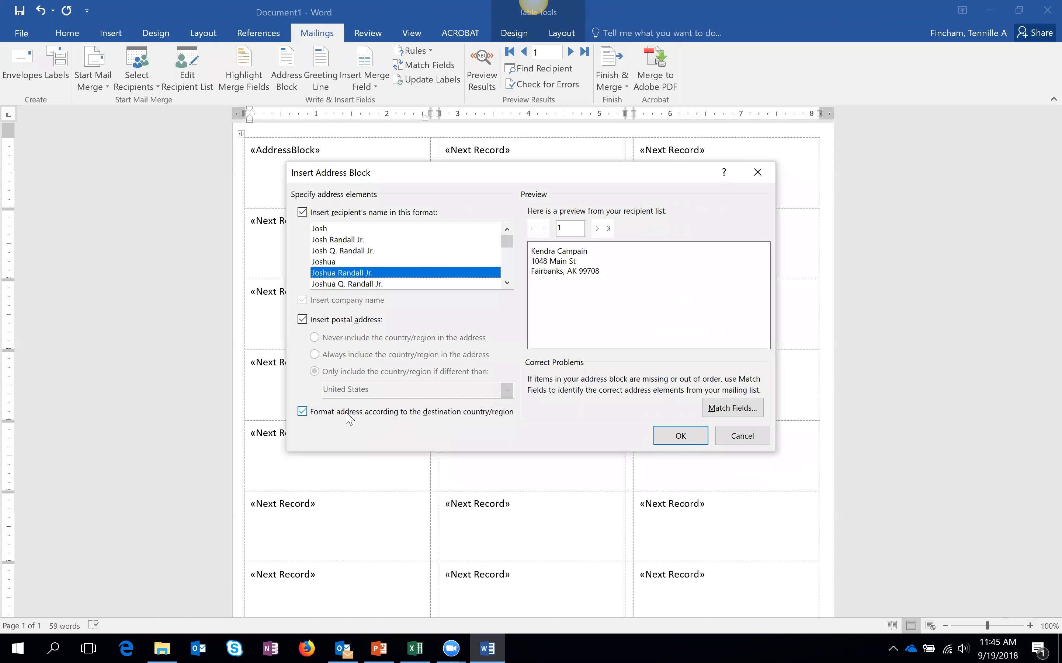
pyautogui.click(736, 444)
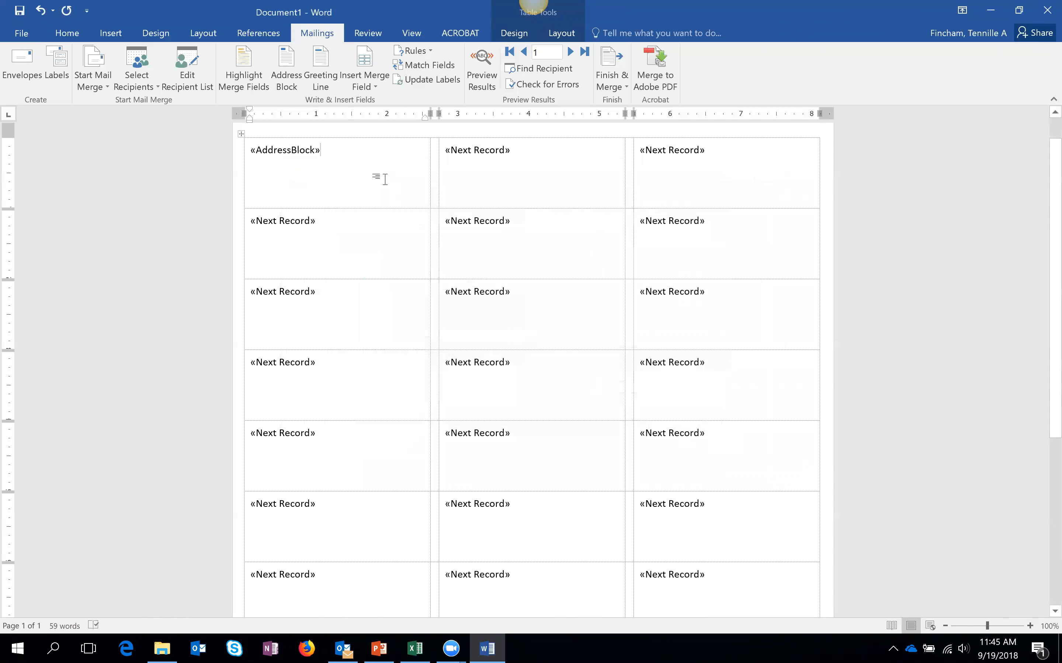
pyautogui.doubleClick(448, 150)
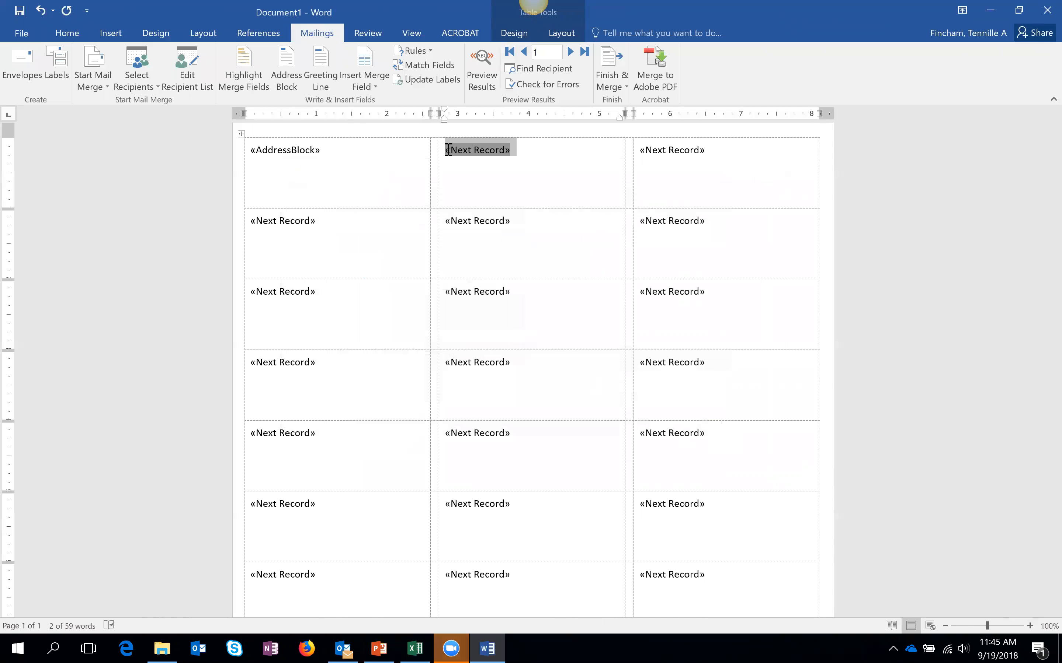
pyautogui.scroll(1, 720, 164)
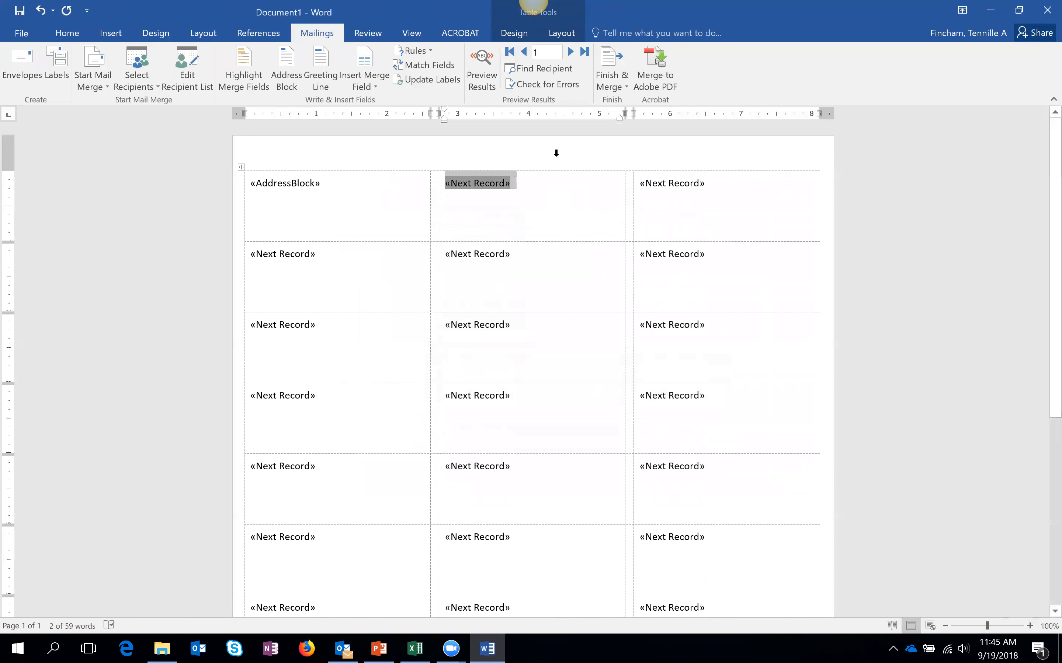
pyautogui.click(360, 187)
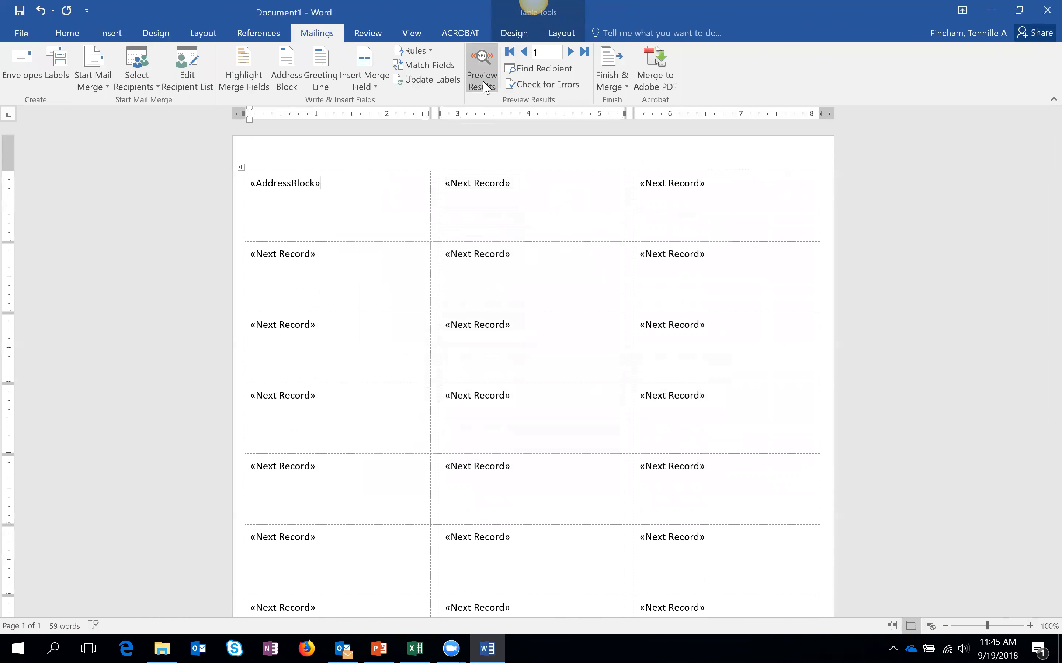
pyautogui.click(481, 70)
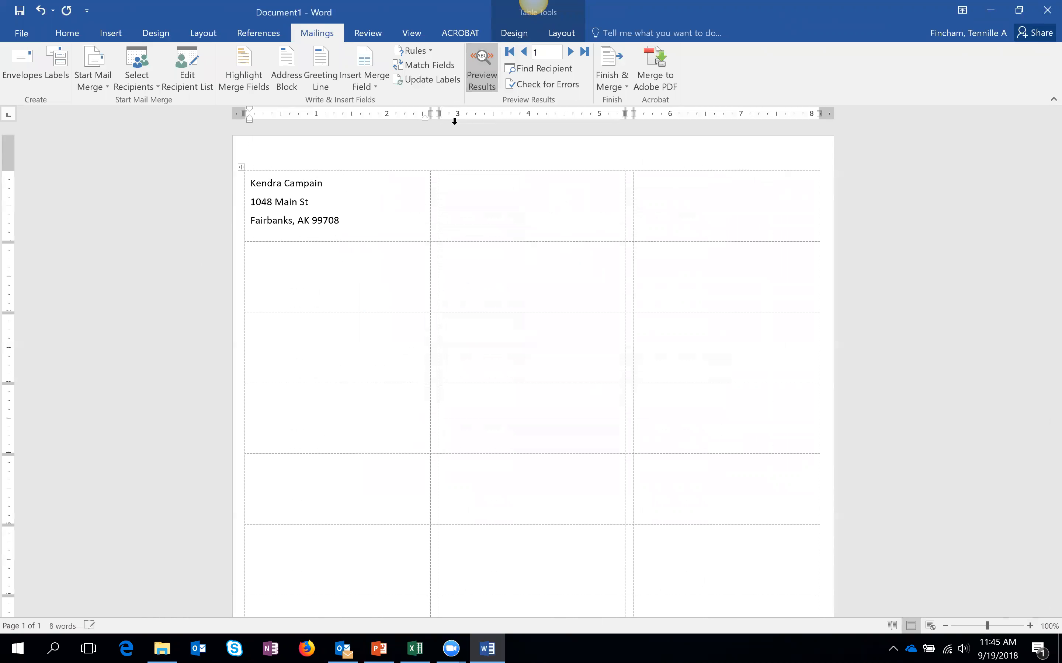
pyautogui.click(482, 81)
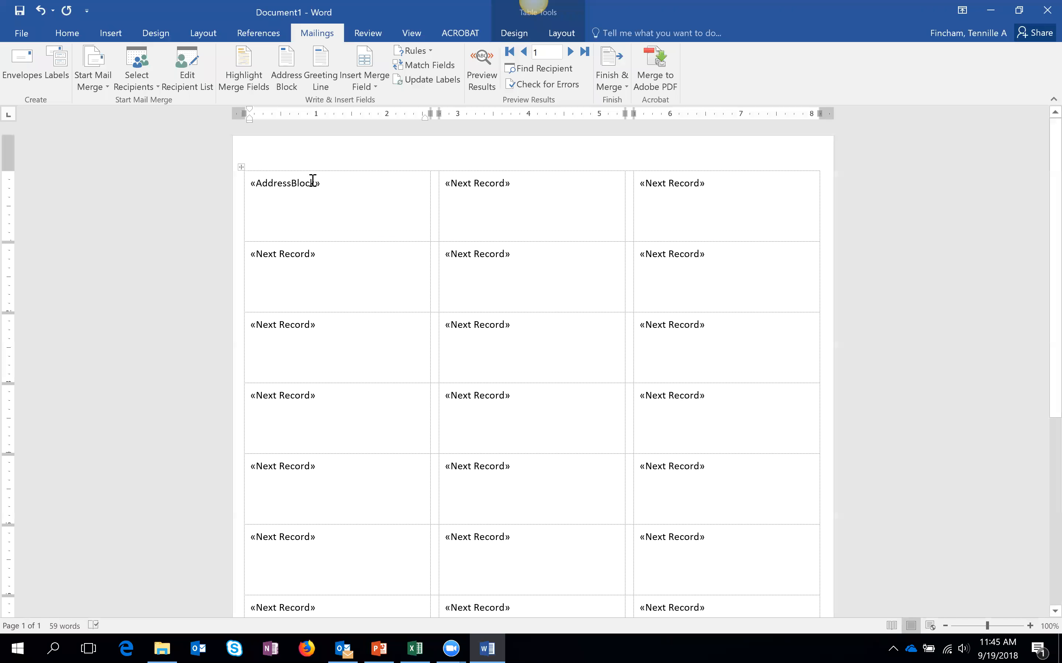
# - Paste the first label's «AddressBlock» over the «Next Record» cells in all three columns
pyautogui.moveTo(244, 180); pyautogui.dragTo(381, 197)
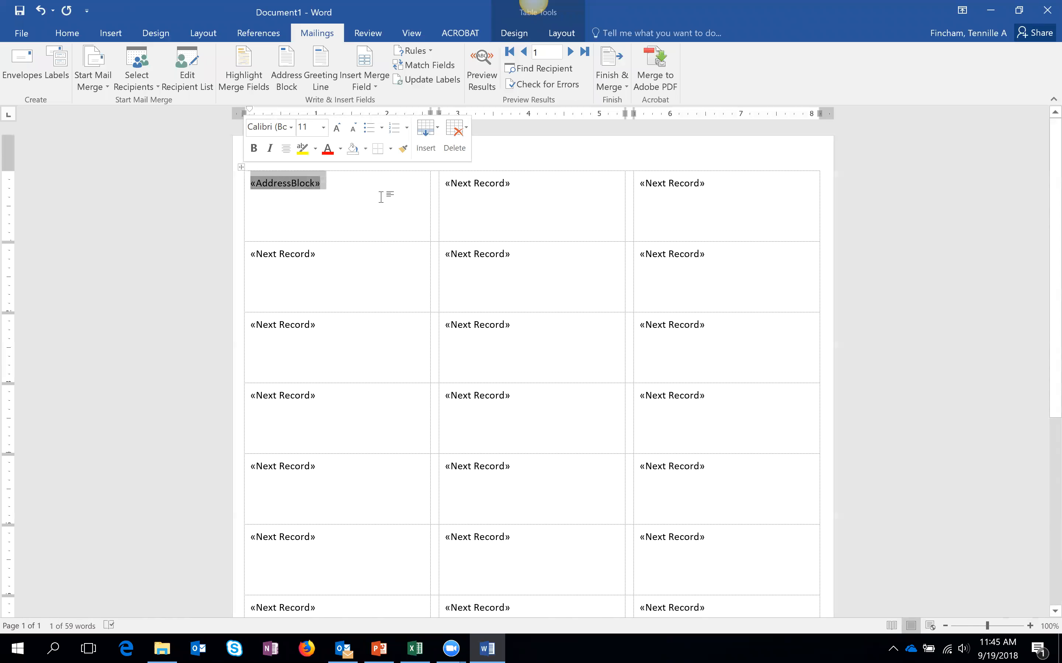
pyautogui.moveTo(338, 258); pyautogui.dragTo(286, 632)
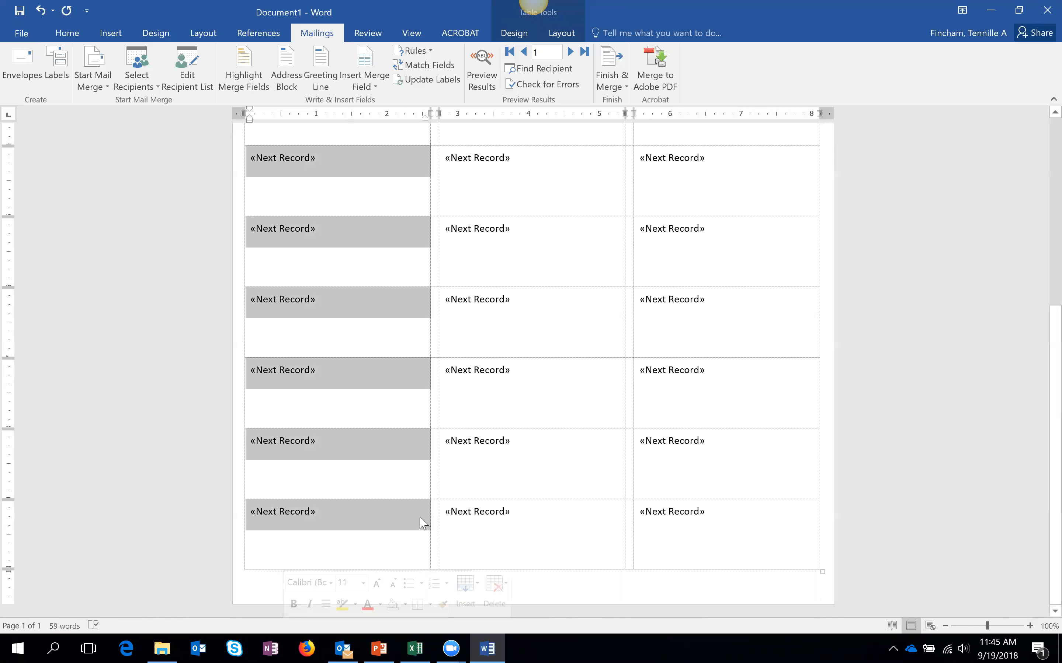
pyautogui.write('«AddressBlock» «AddressBlock» «AddressBlock» «AddressBlock» «AddressBlock» «AddressBlock»')
pyautogui.scroll(6, 482, 492)
pyautogui.moveTo(513, 180); pyautogui.dragTo(563, 632)
pyautogui.hotkey('ctrl', 'v')
pyautogui.scroll(5, 704, 268)
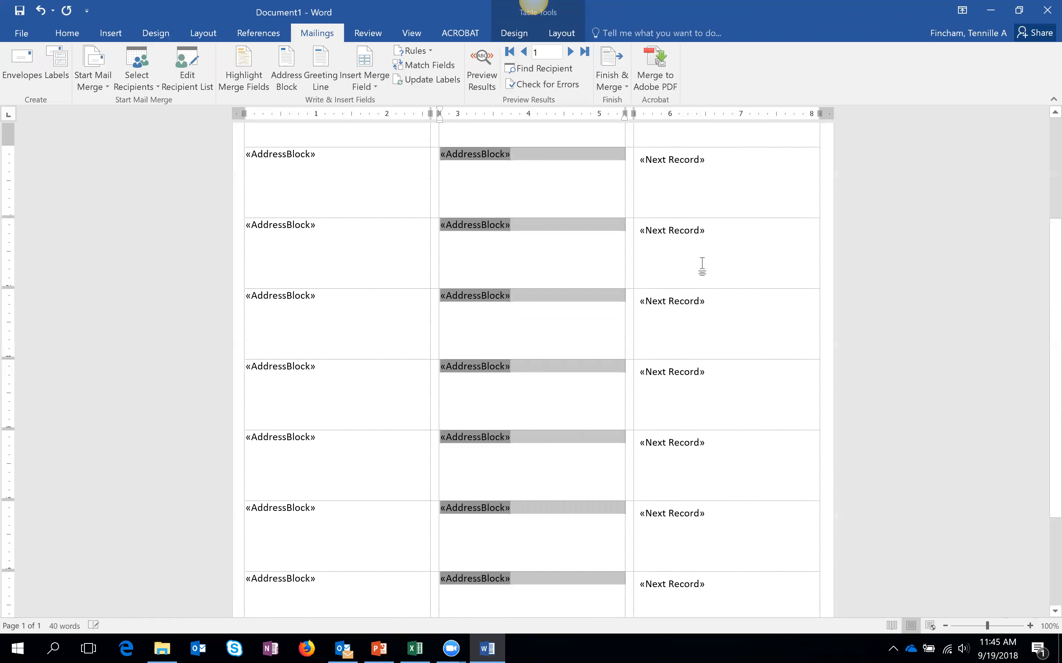
pyautogui.moveTo(711, 164); pyautogui.dragTo(757, 633)
pyautogui.hotkey('ctrl', 'v')
# - Clear the selection and preview the labels with real recipient data
pyautogui.click(507, 407)
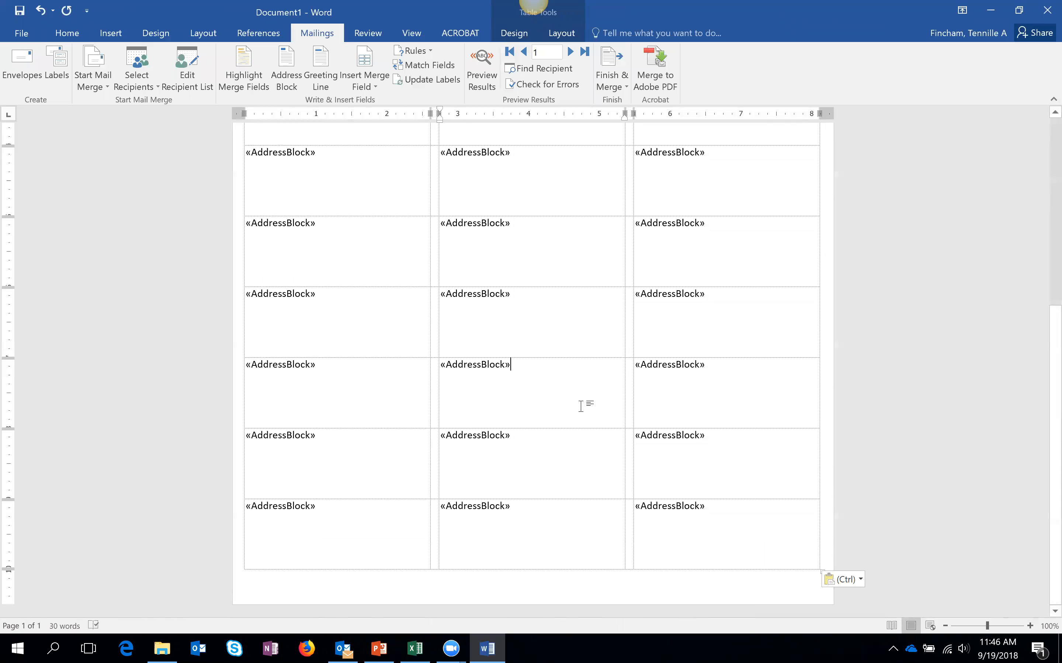
pyautogui.scroll(6, 580, 406)
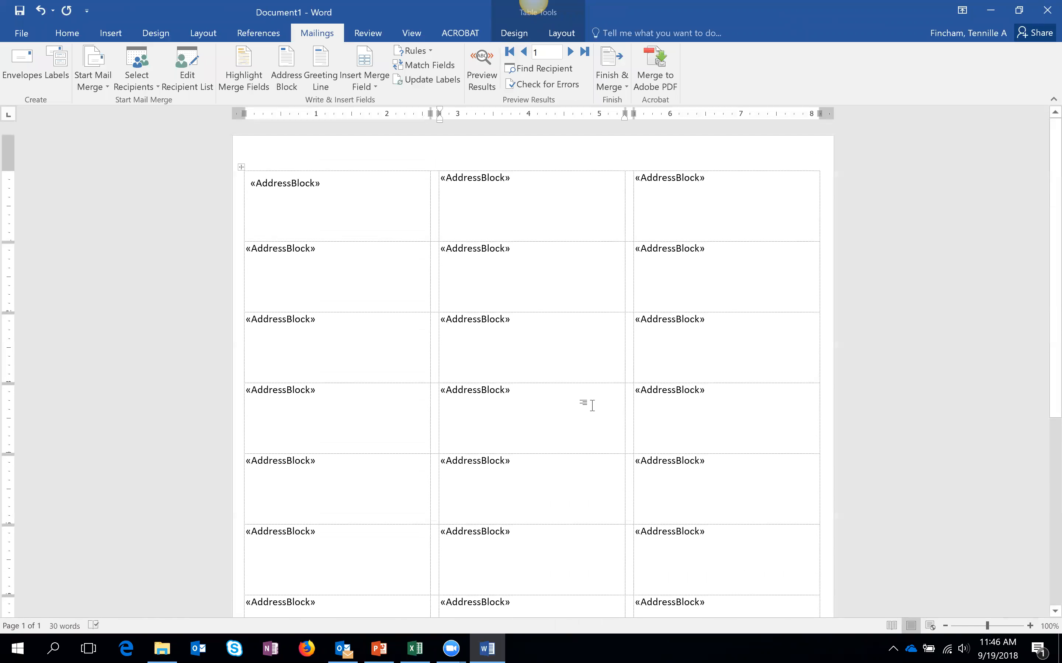
pyautogui.click(481, 81)
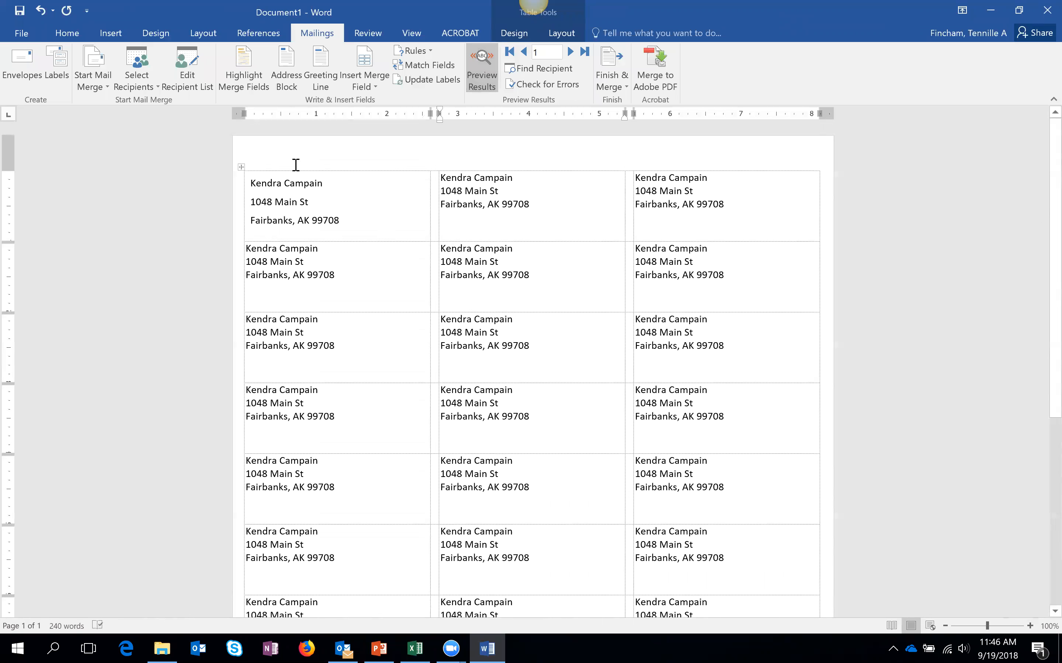
pyautogui.doubleClick(300, 219)
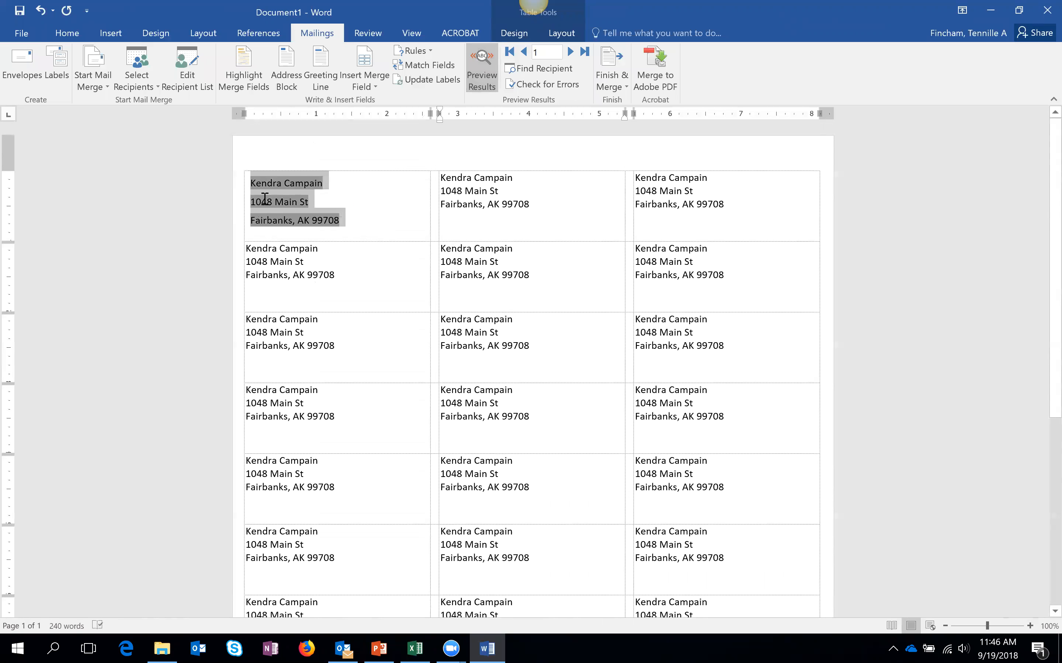
pyautogui.click(349, 277)
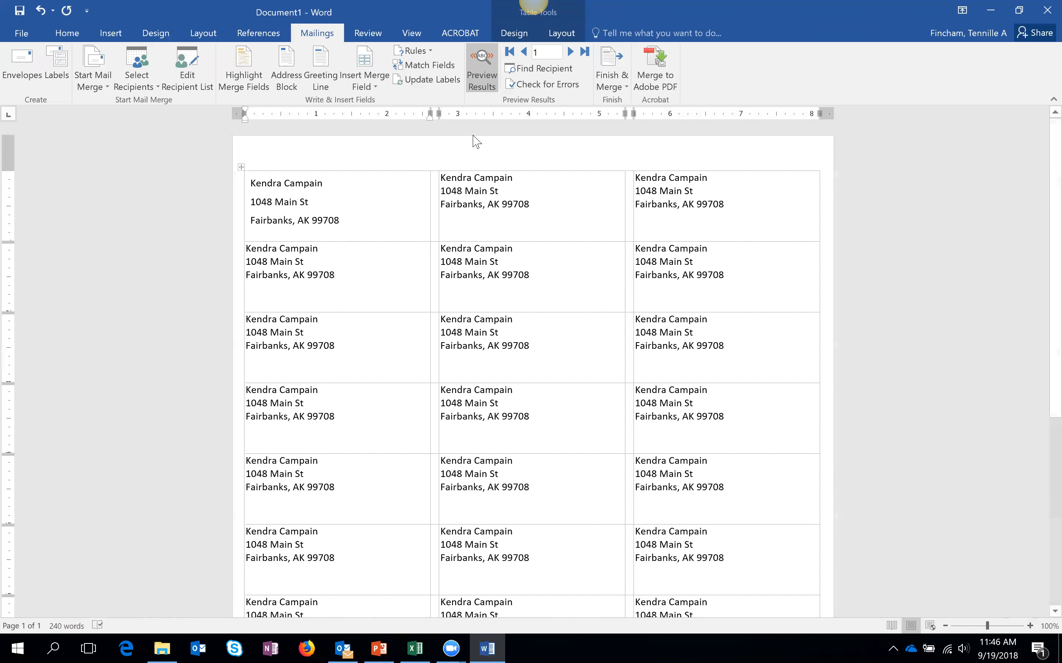
pyautogui.click(483, 85)
pyautogui.click(371, 181)
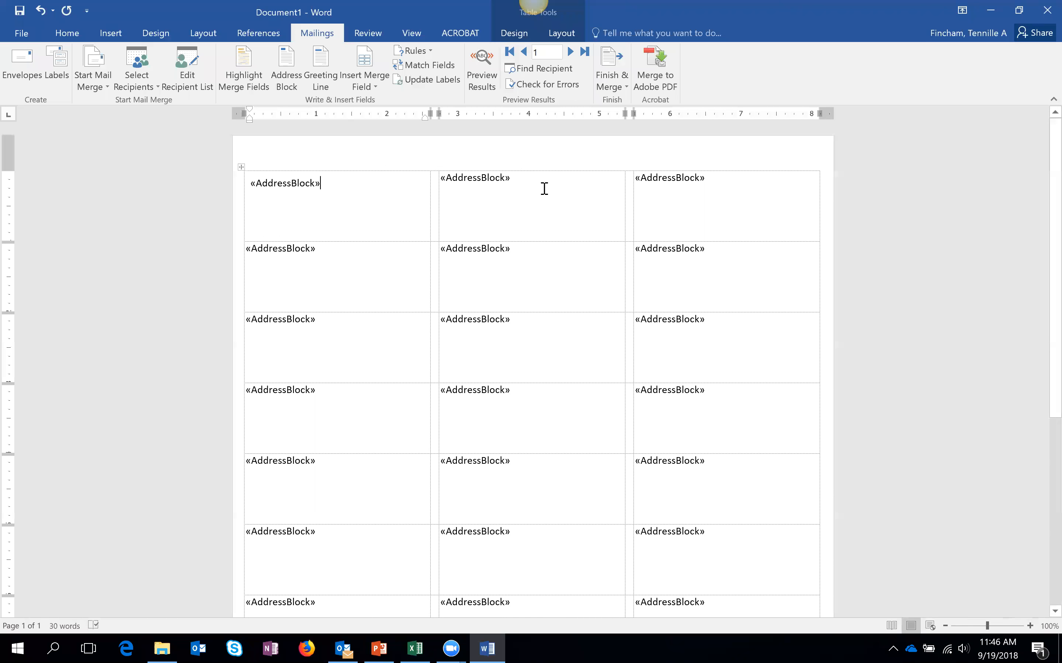
pyautogui.click(448, 180)
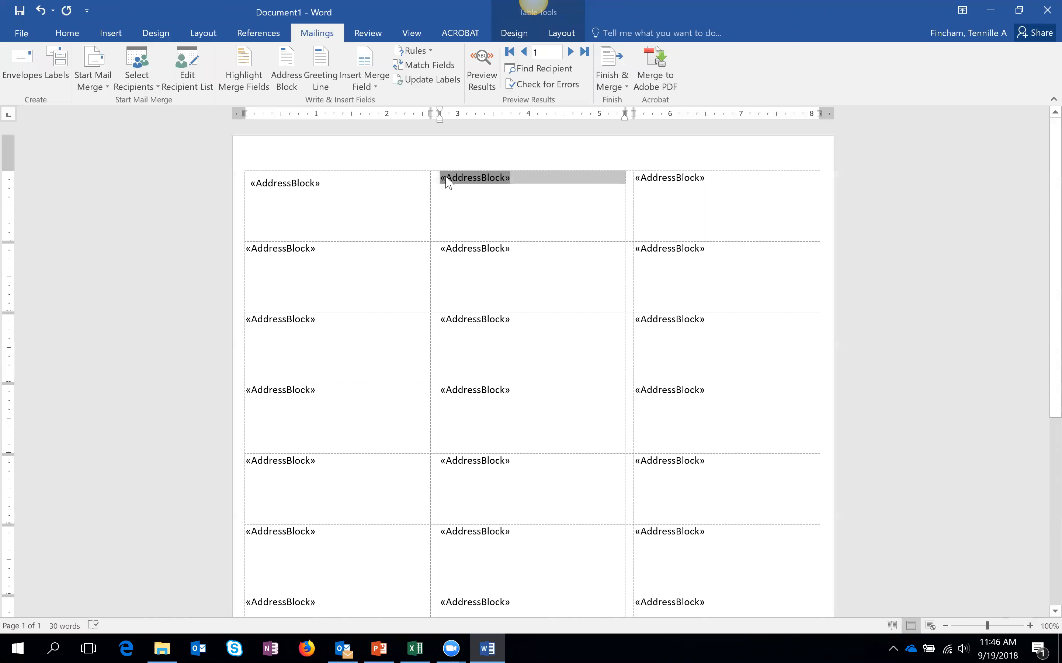
# - In the recipient workbook, select the first three recipients' first and last names, then return to Word
pyautogui.click(415, 649)
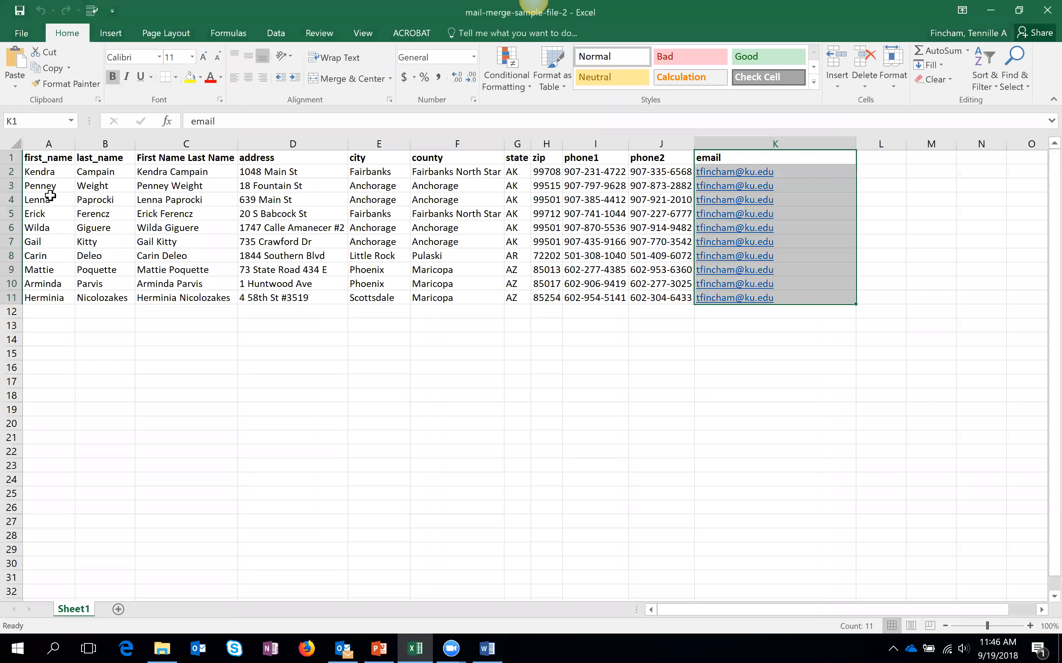
pyautogui.click(49, 187)
pyautogui.moveTo(46, 171); pyautogui.dragTo(117, 174)
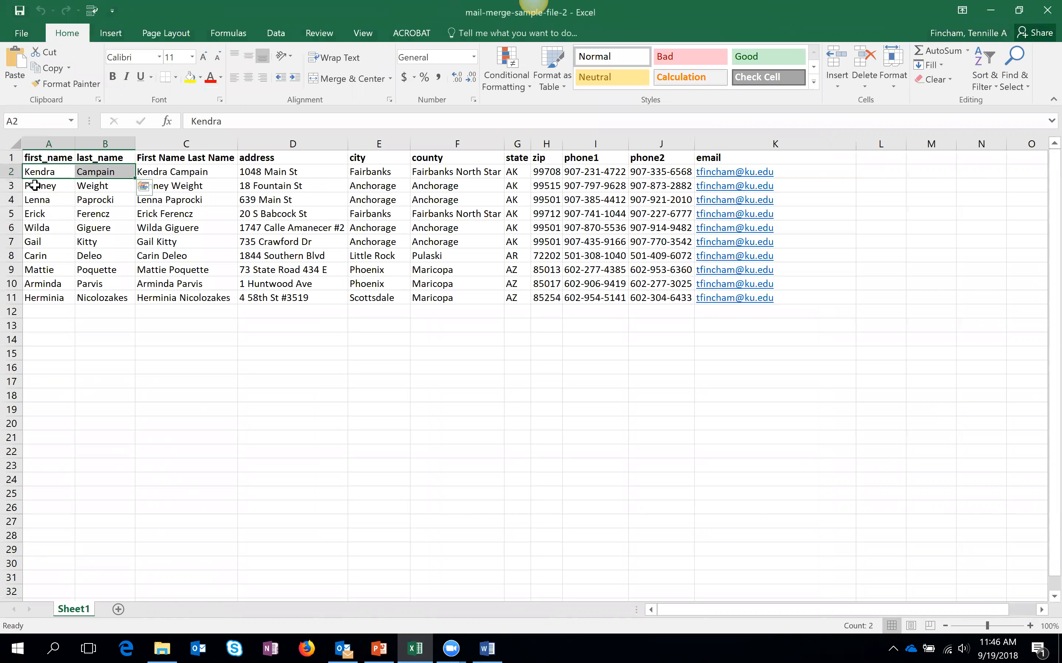
pyautogui.moveTo(27, 187); pyautogui.dragTo(100, 181)
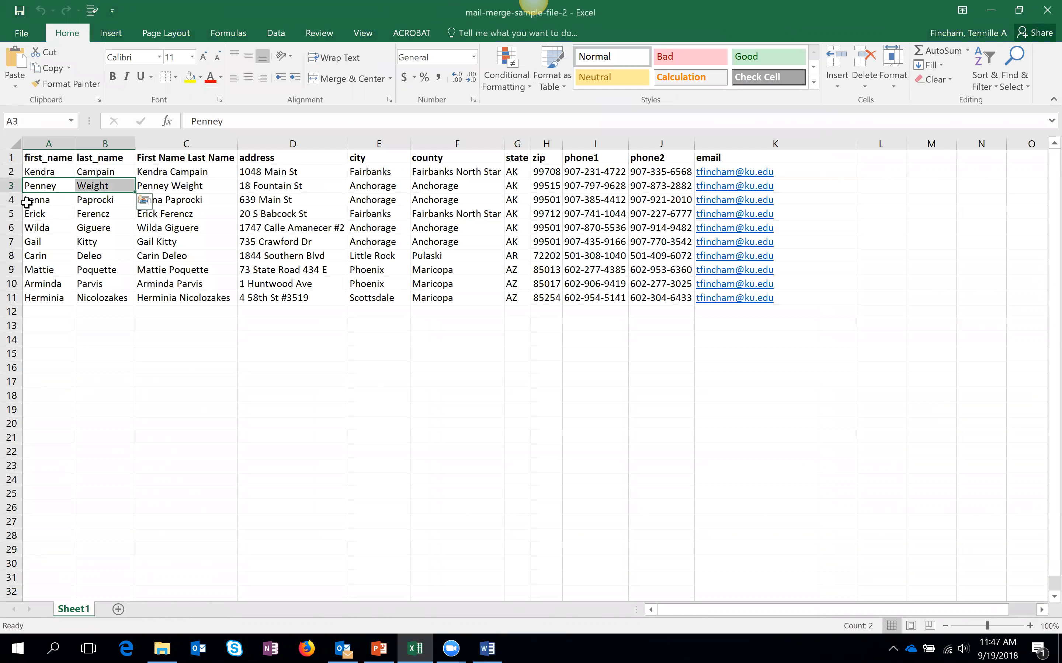
pyautogui.moveTo(27, 203); pyautogui.dragTo(106, 201)
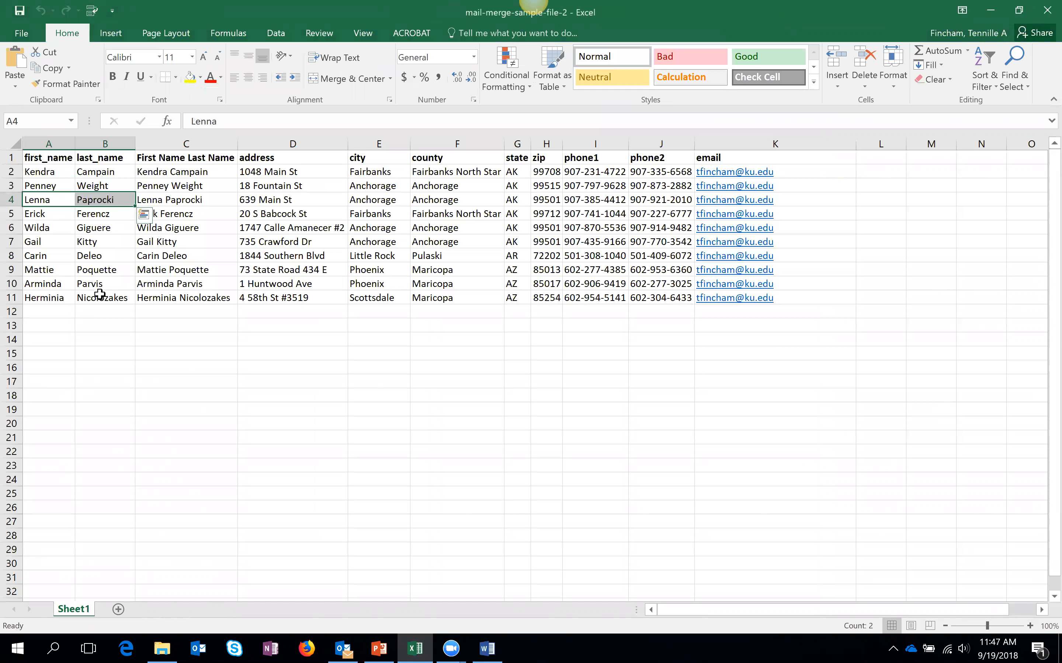
pyautogui.click(987, 13)
# - Insert a Next Record rule right after the first label's «AddressBlock»
pyautogui.click(493, 215)
pyautogui.click(365, 185)
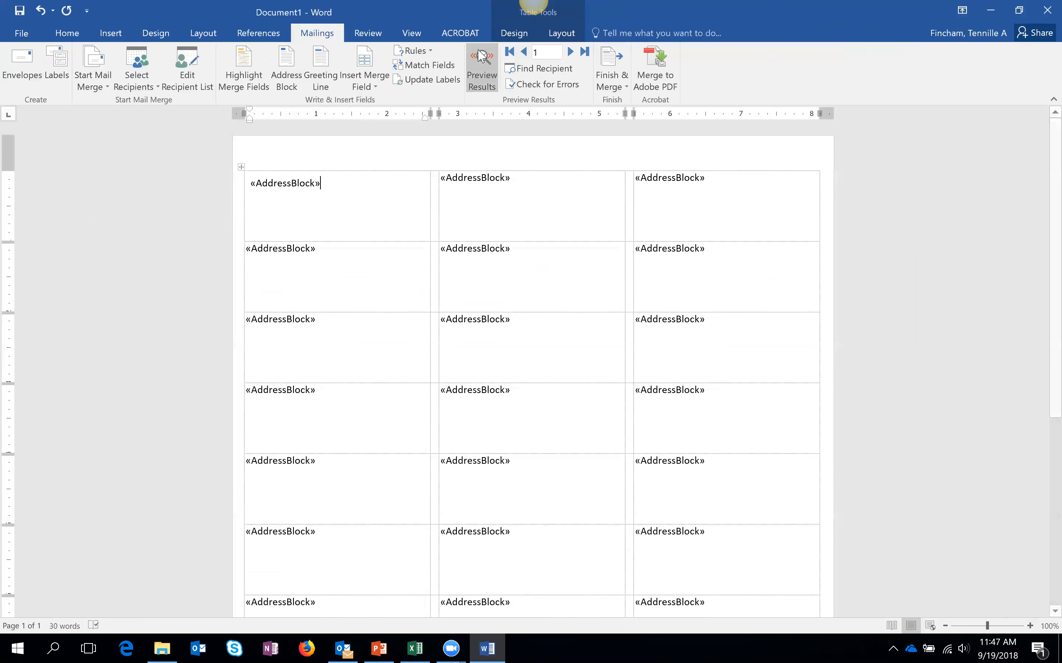
pyautogui.click(432, 54)
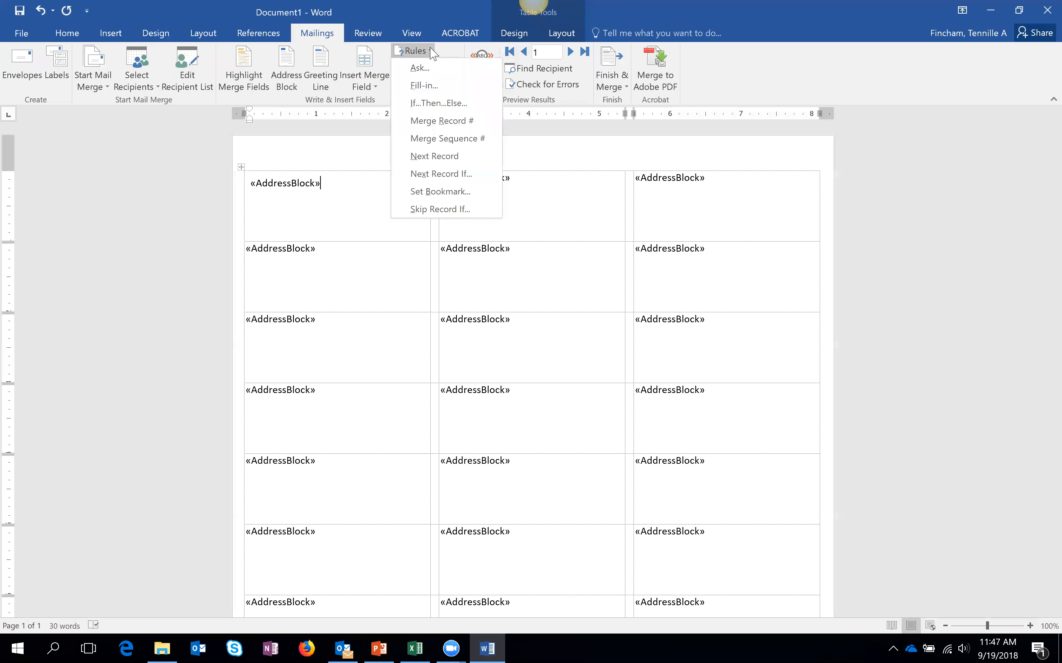
pyautogui.click(470, 162)
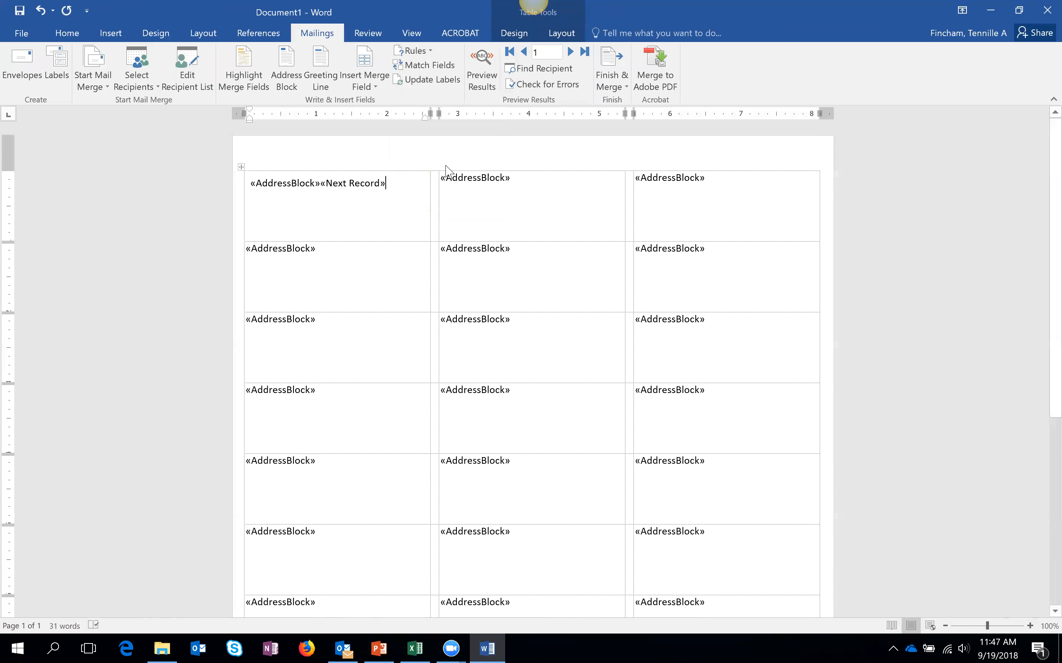
# - Select the first label's «AddressBlock»«Next Record» line
pyautogui.moveTo(391, 183); pyautogui.dragTo(259, 185)
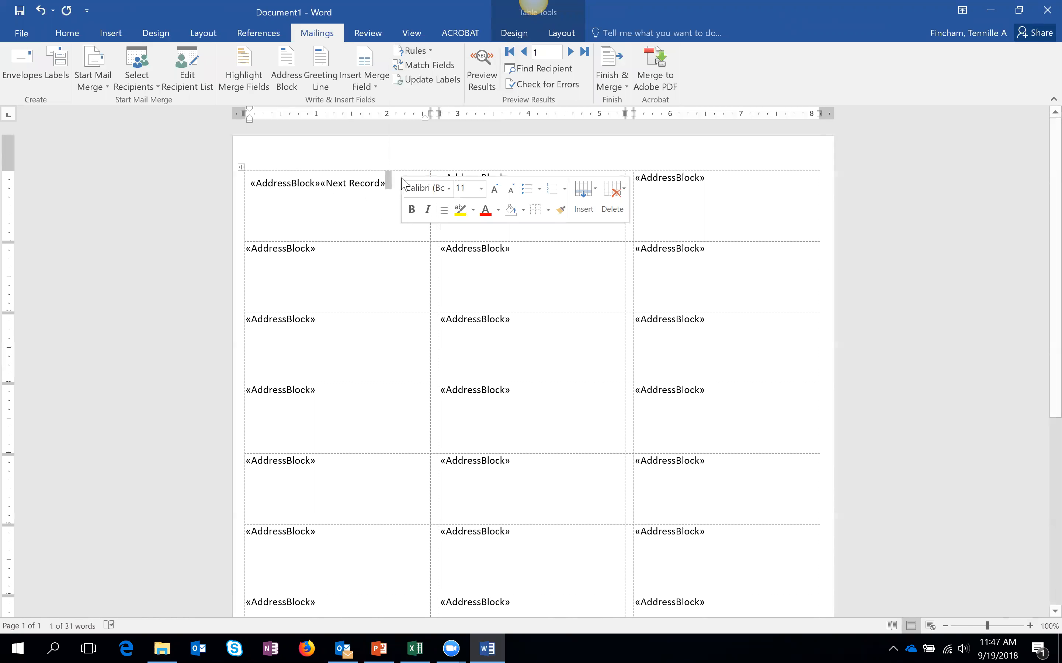
pyautogui.tripleClick(379, 194)
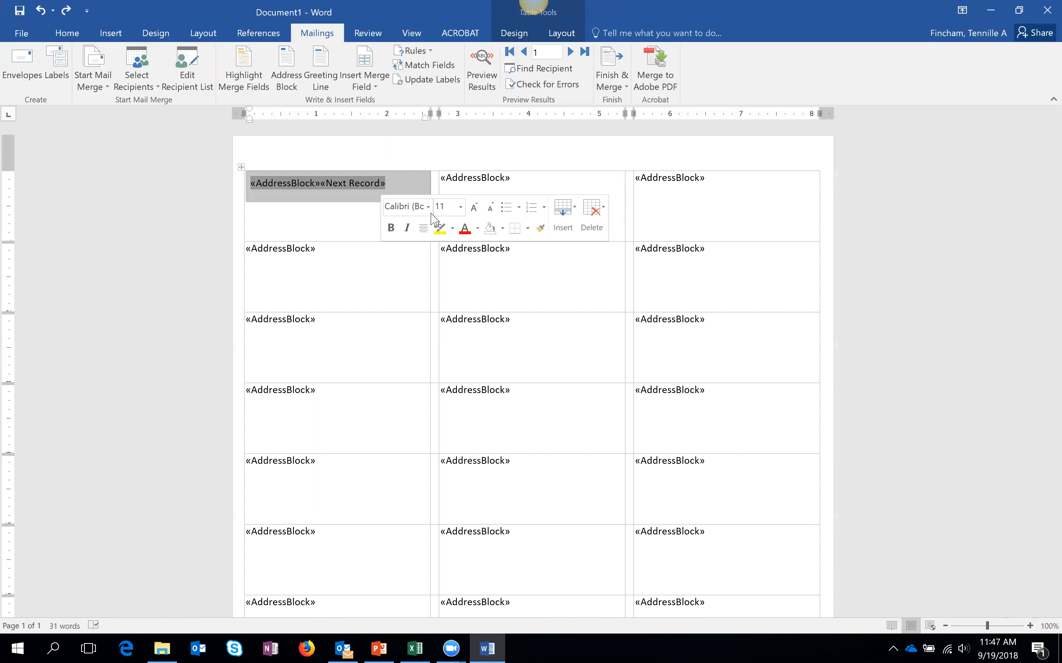
pyautogui.click(397, 184)
pyautogui.hotkey('ctrl', 'a')
pyautogui.click(404, 192)
pyautogui.tripleClick(303, 183)
pyautogui.hotkey('ctrl', 'c')
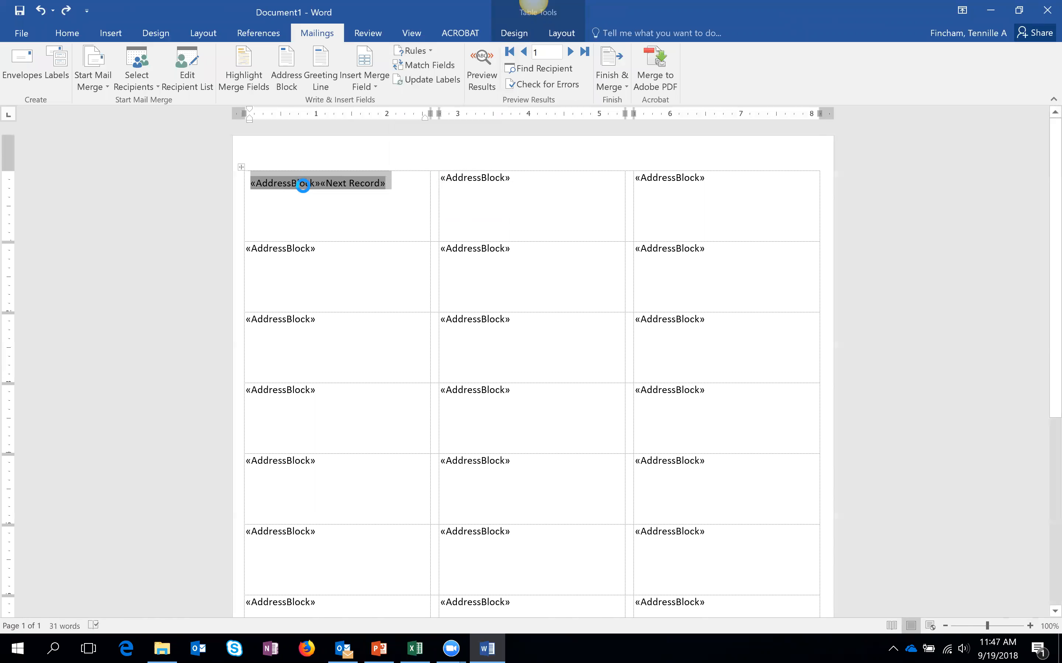
# - Paste «AddressBlock»«Next Record» over the remaining label cells in all three columns
pyautogui.doubleClick(279, 249)
pyautogui.moveTo(262, 403); pyautogui.dragTo(281, 632)
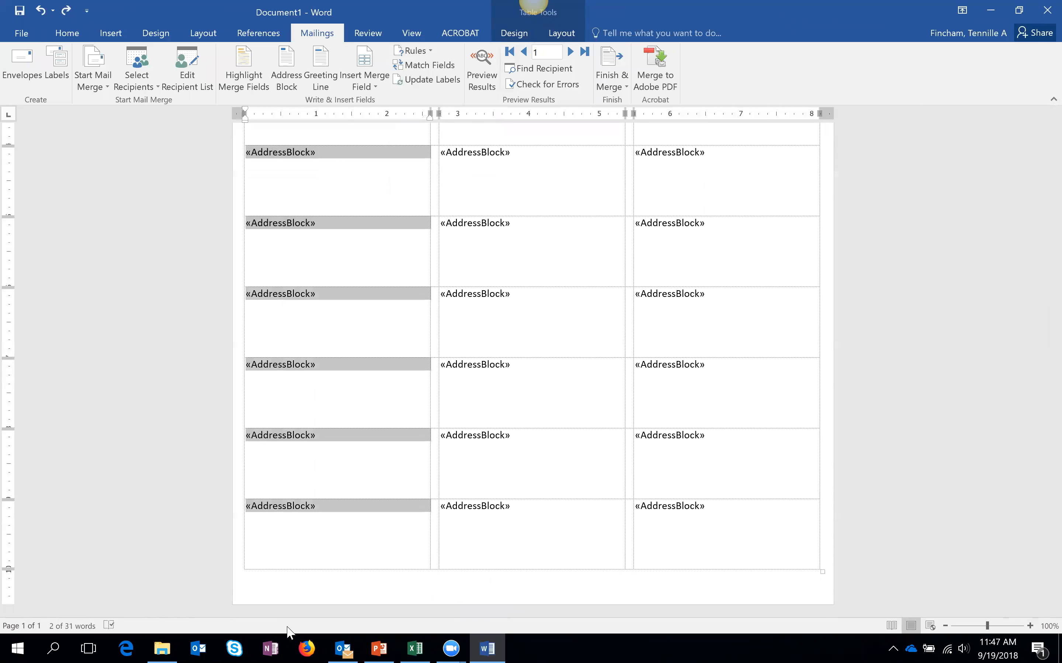
pyautogui.hotkey('ctrl', 'v')
pyautogui.scroll(5, 558, 174)
pyautogui.moveTo(568, 272); pyautogui.dragTo(566, 631)
pyautogui.hotkey('ctrl', 'v')
pyautogui.scroll(5, 668, 408)
pyautogui.moveTo(737, 191); pyautogui.dragTo(732, 605)
pyautogui.hotkey('ctrl', 'v')
pyautogui.scroll(6, 438, 380)
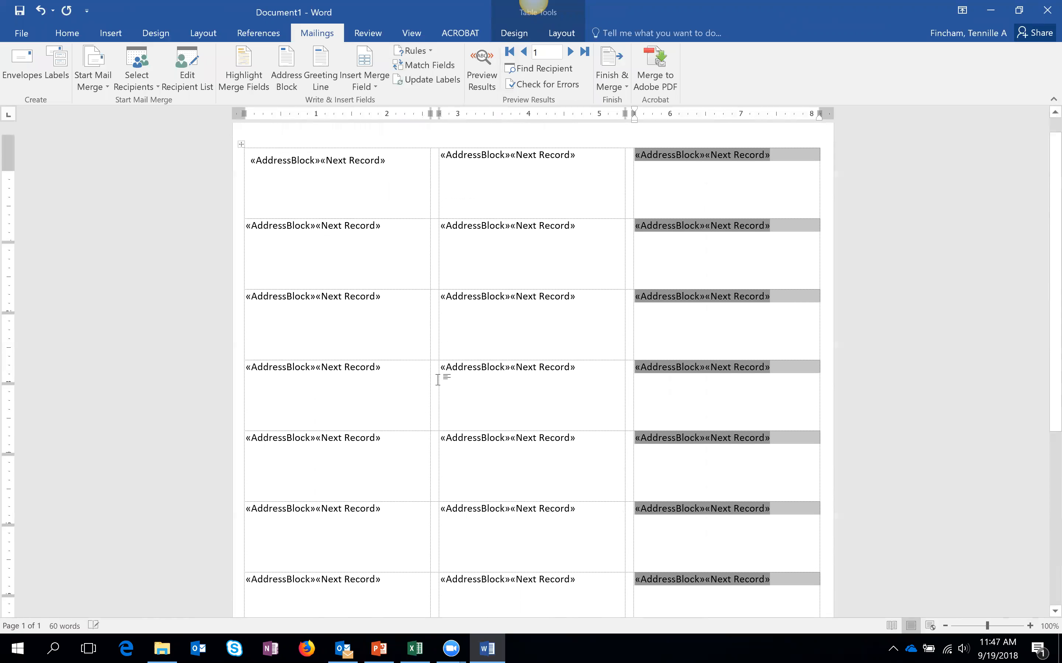
pyautogui.click(402, 184)
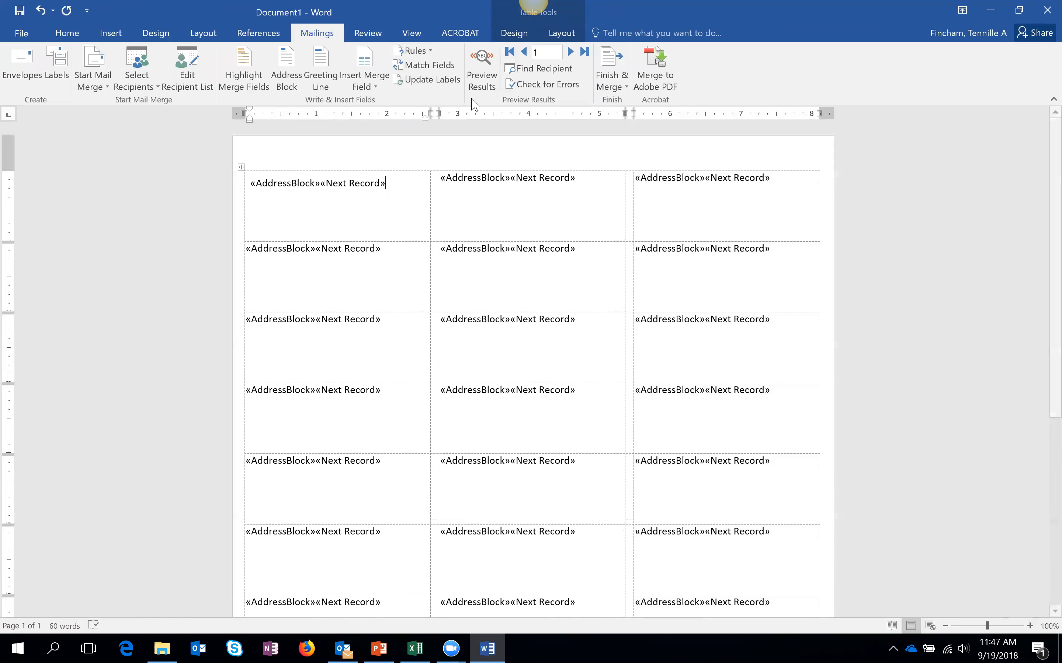
# - Preview the merge and check the first three labels show different recipients' addresses
pyautogui.click(482, 75)
pyautogui.click(343, 190)
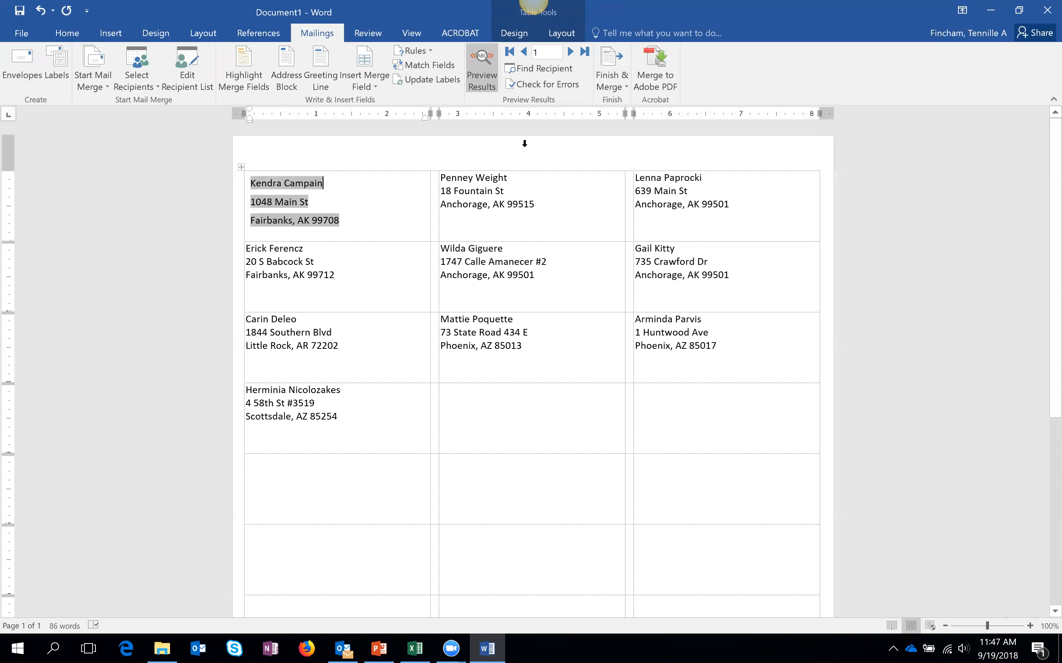
pyautogui.click(536, 180)
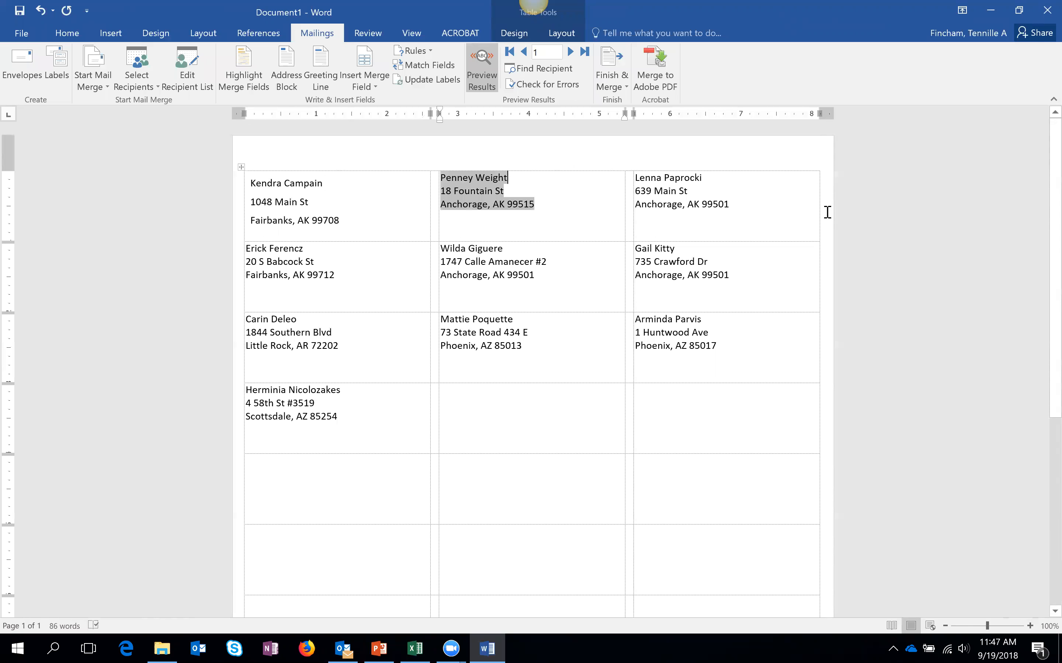
pyautogui.click(784, 213)
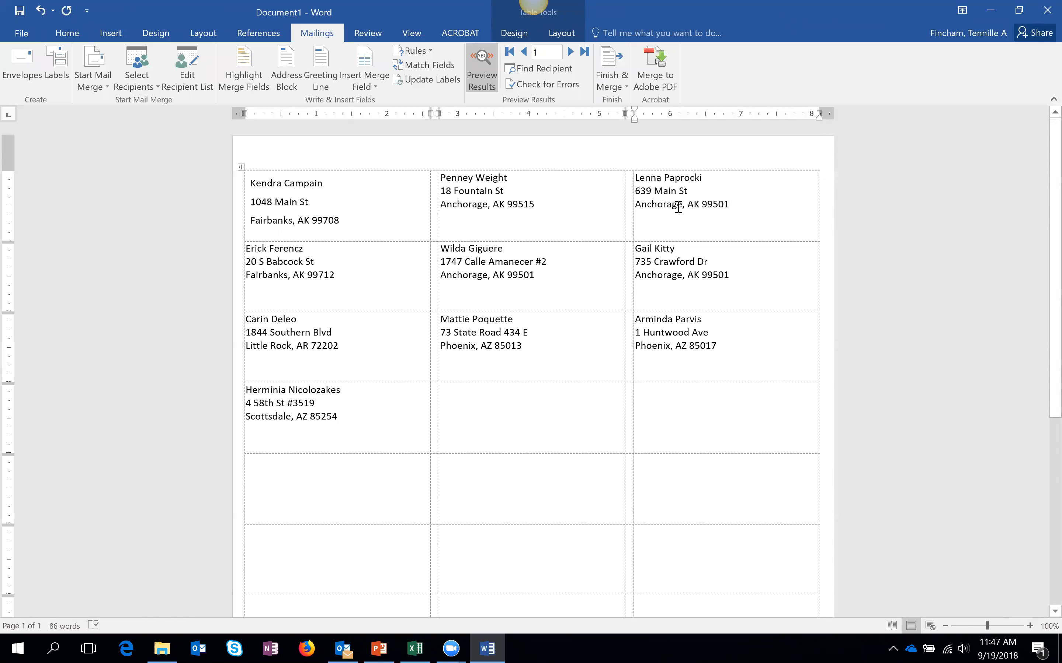
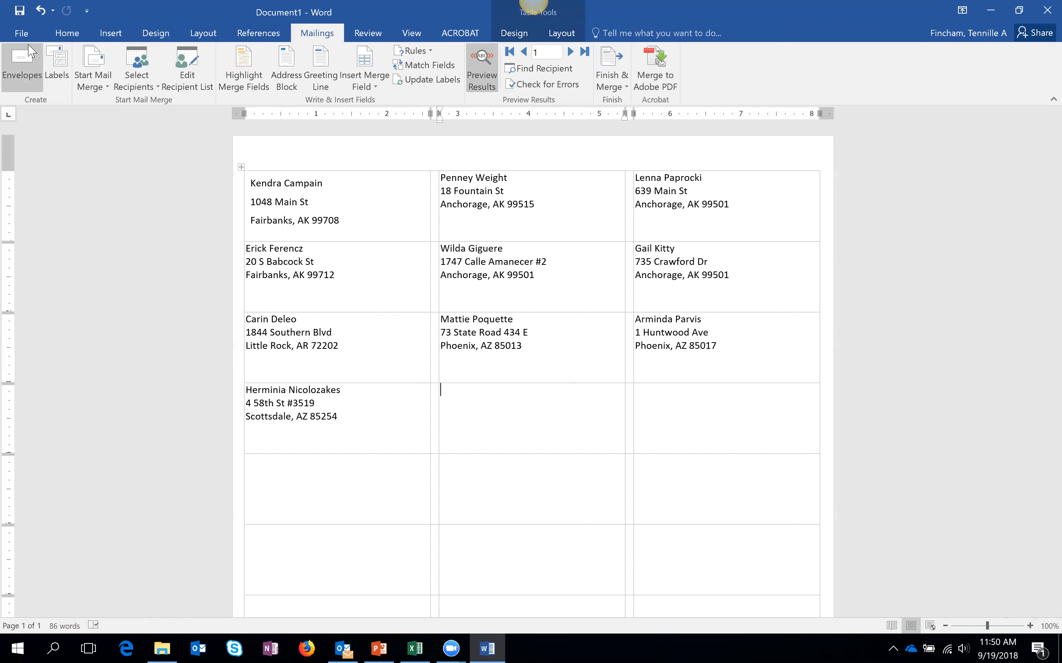
# - Save the labels as session-example in the Sept 19 - Mailmerge folder and close Word
pyautogui.click(22, 33)
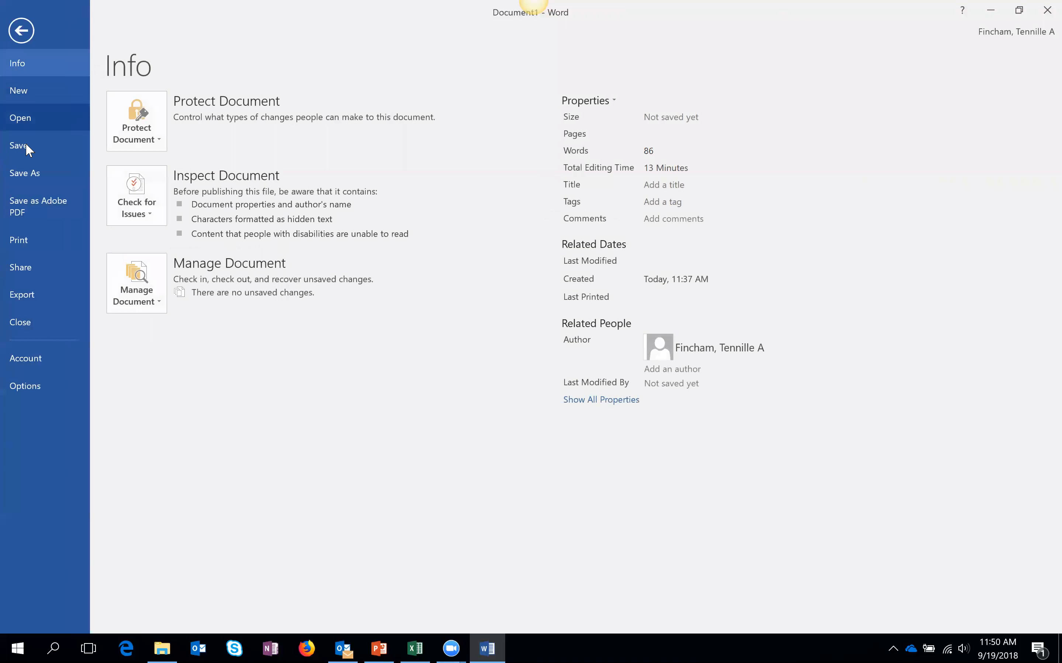
pyautogui.click(25, 167)
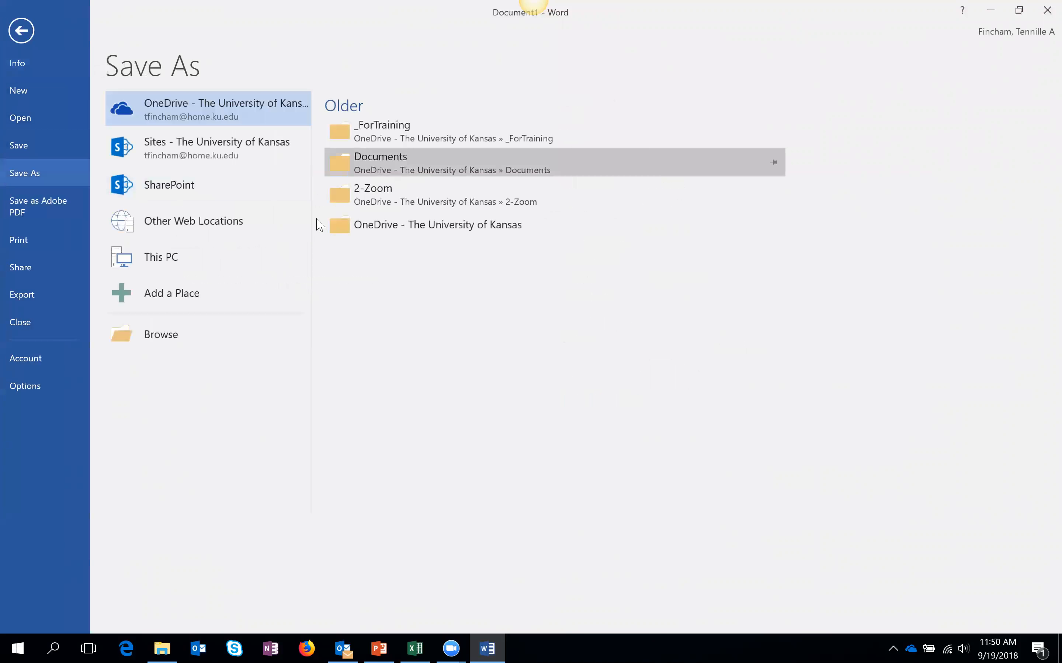
pyautogui.click(223, 263)
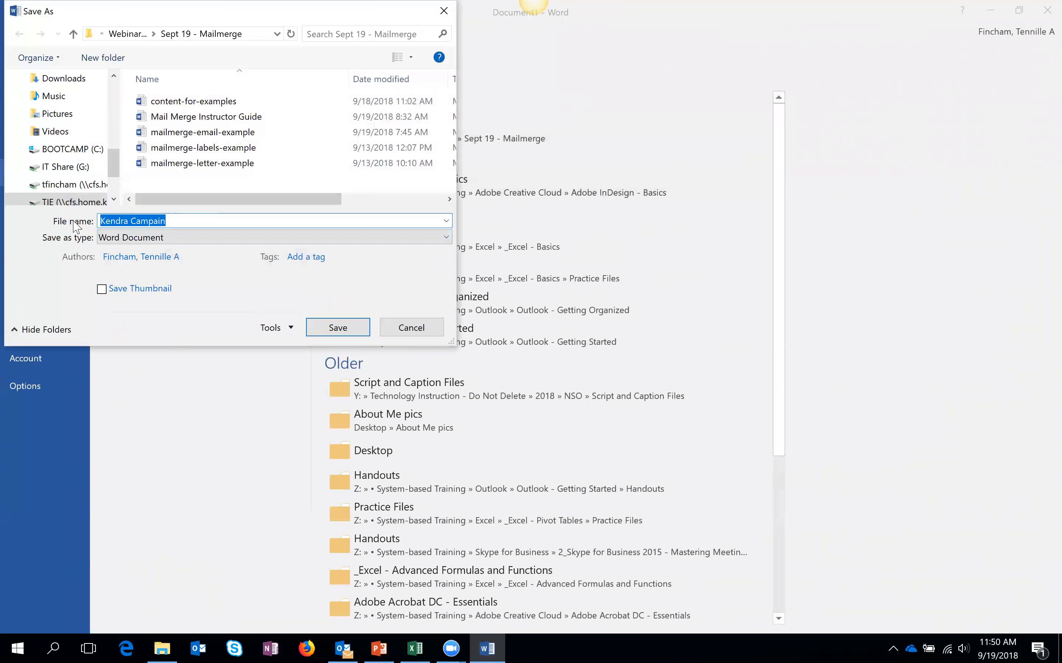
pyautogui.write('session-e')
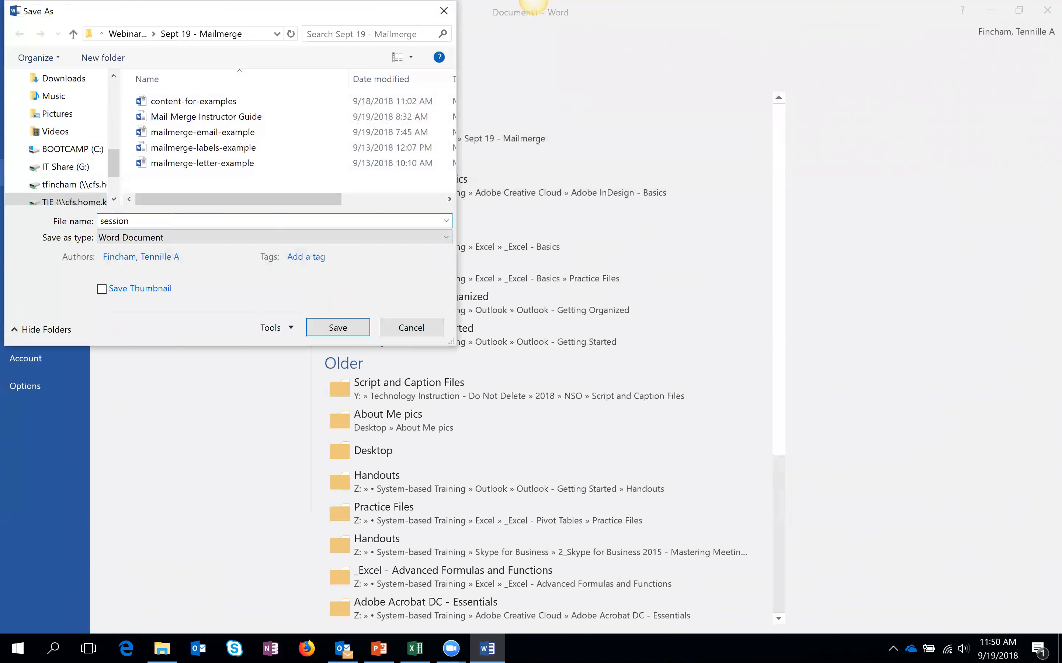
pyautogui.write('xample')
pyautogui.click(341, 329)
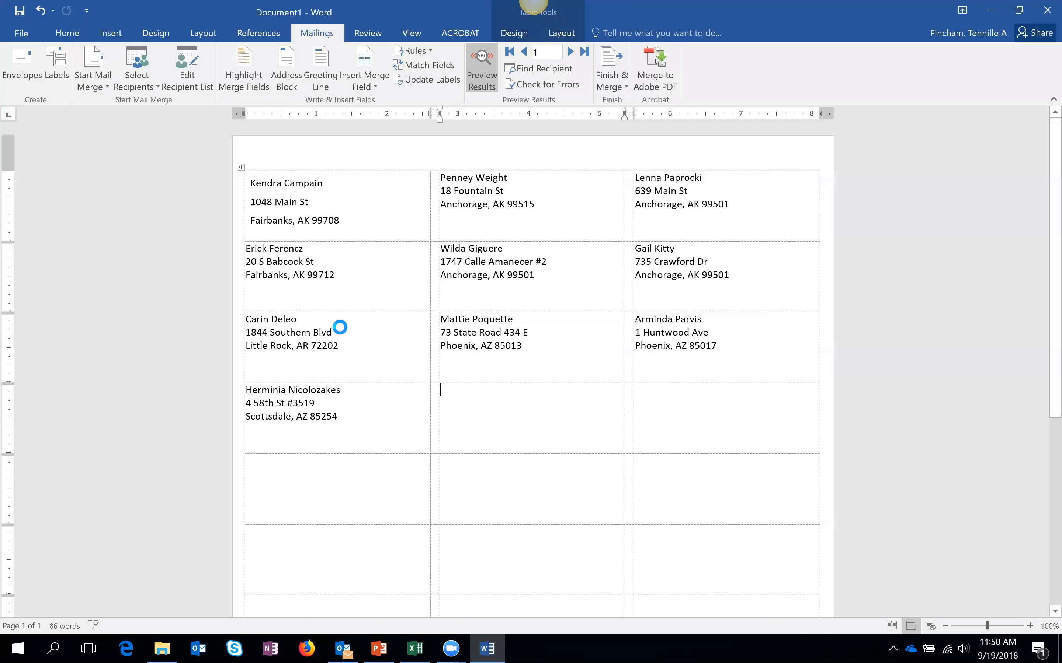
pyautogui.click(1044, 8)
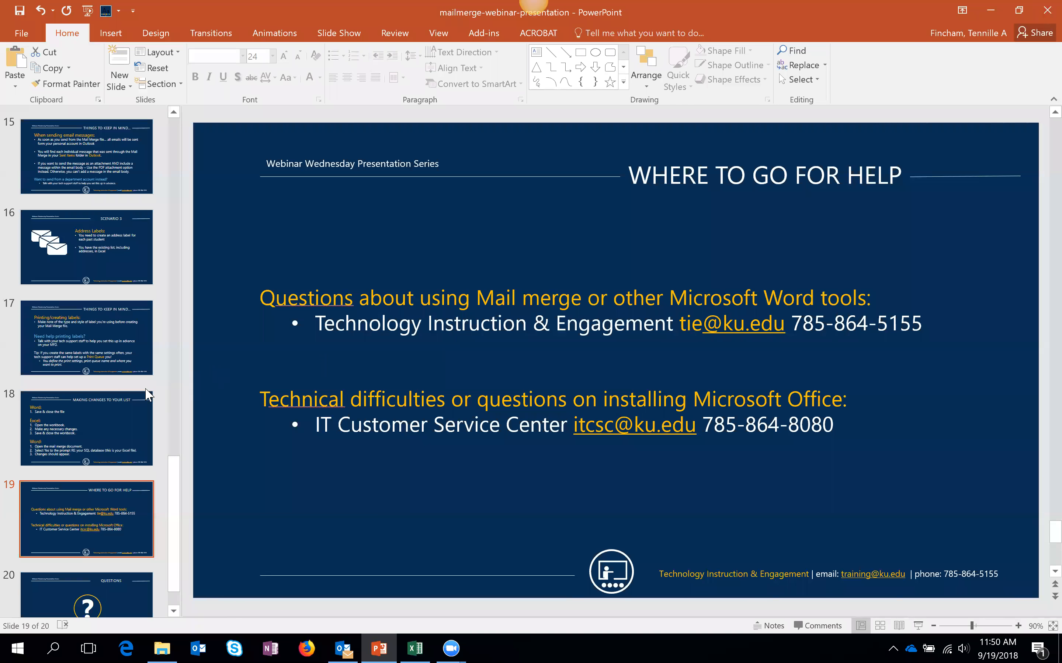
# - Go back to slide 18, then bring mail-merge-sample-file-2 forward with empty row 12 selected
pyautogui.click(125, 406)
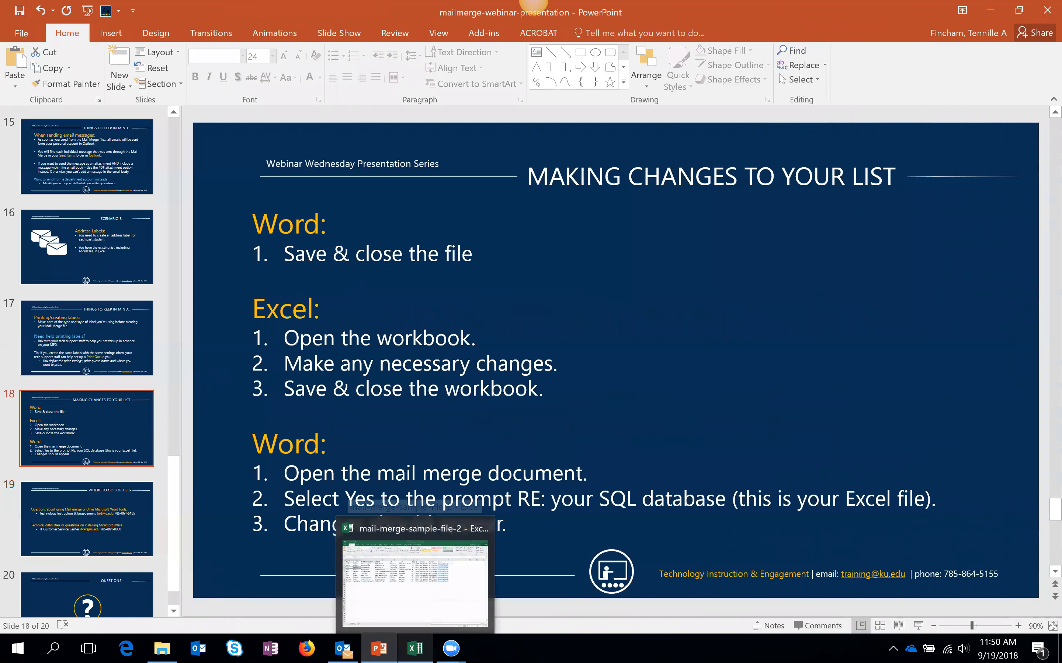
pyautogui.click(414, 649)
pyautogui.click(51, 312)
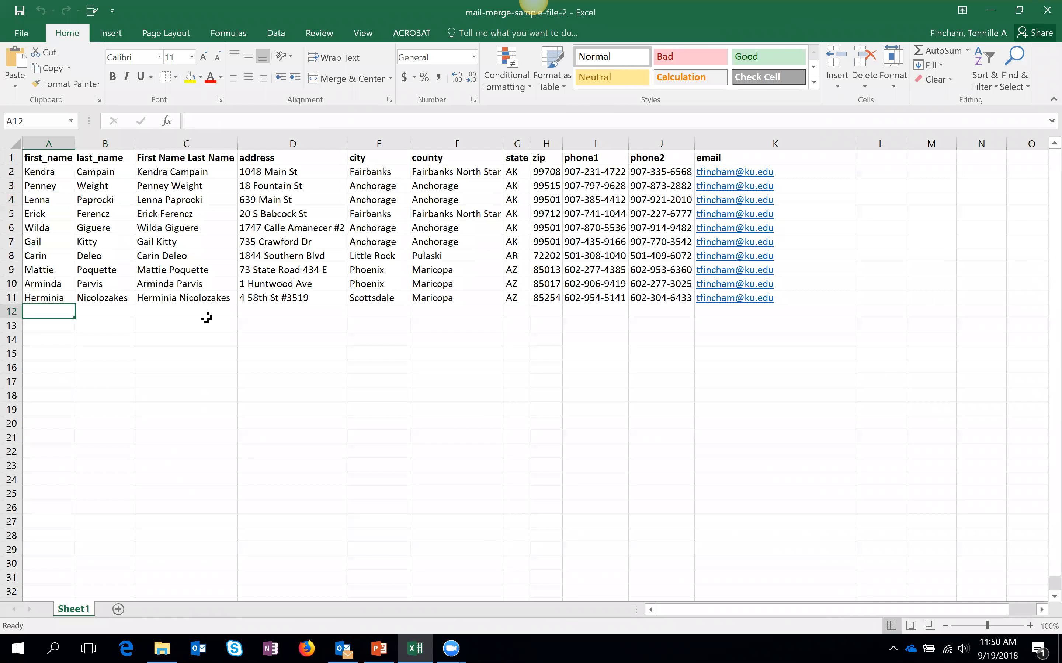
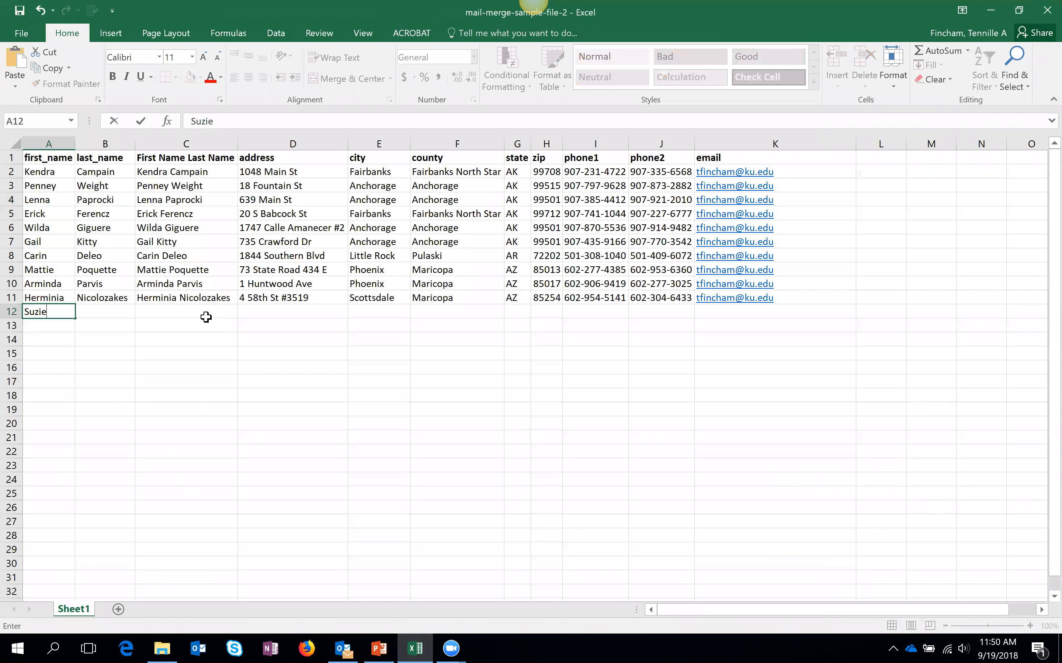
# - Start the row 12 record with the new contact's first, last and full name and street address
pyautogui.press('Tab')
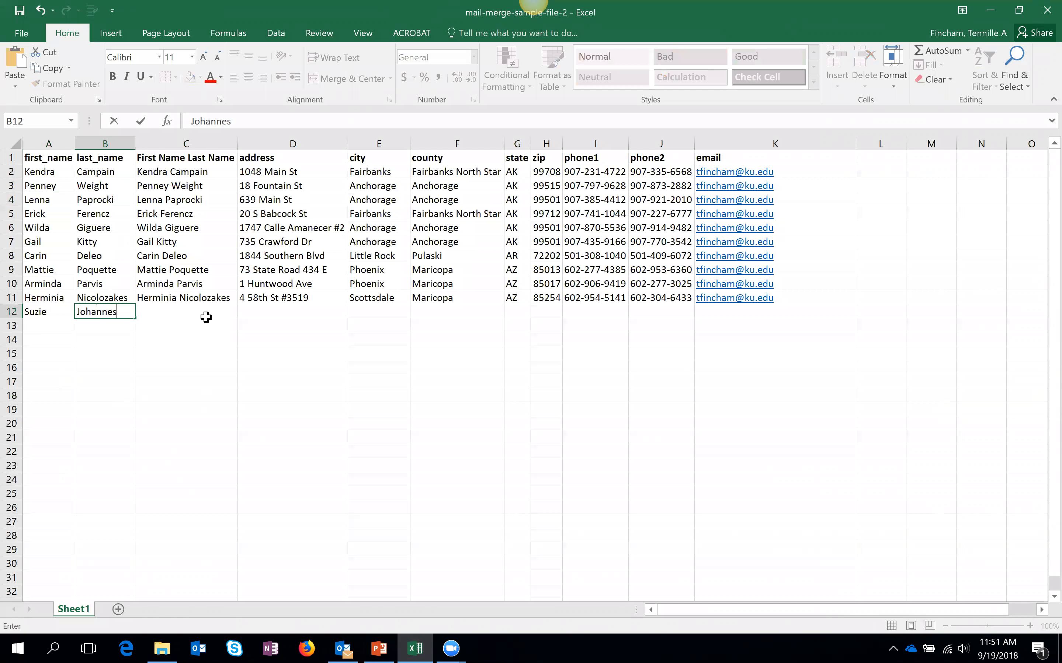
pyautogui.press('Tab')
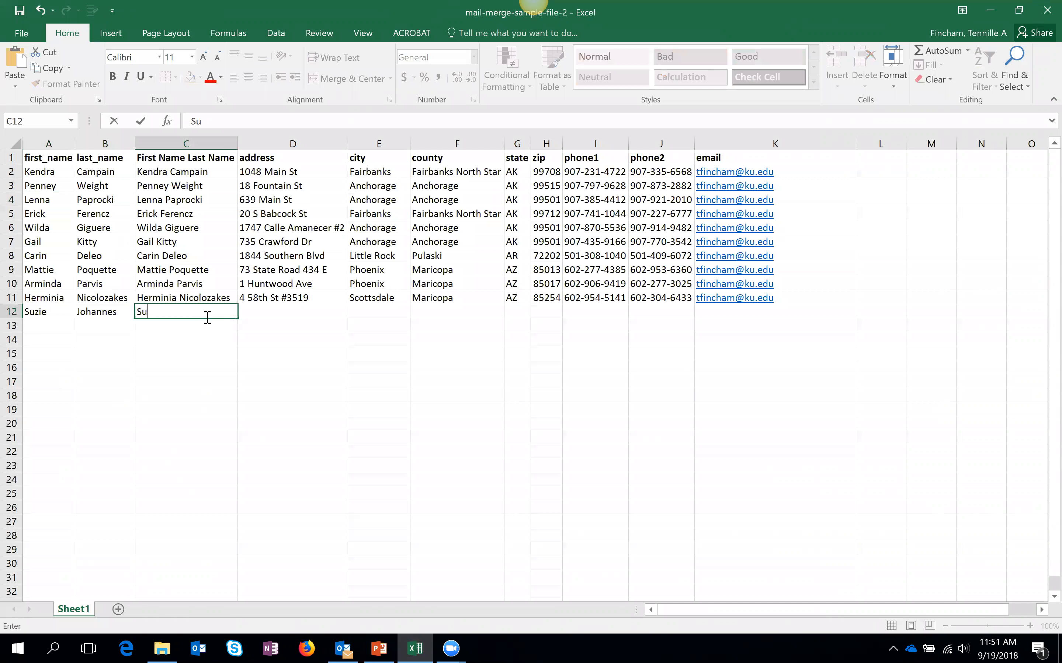
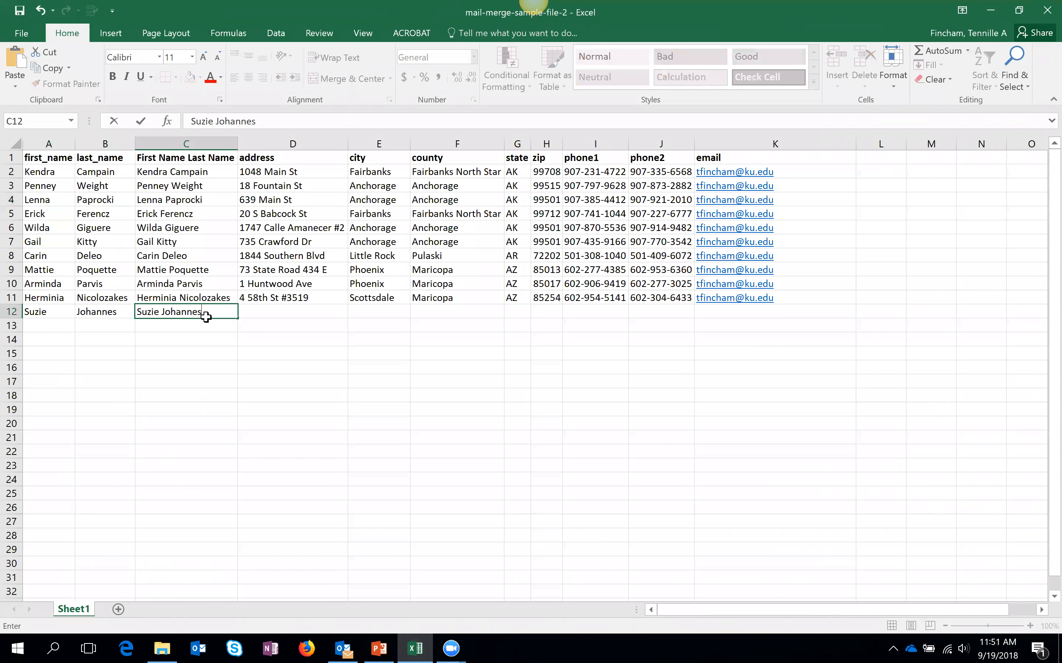
pyautogui.press('Tab')
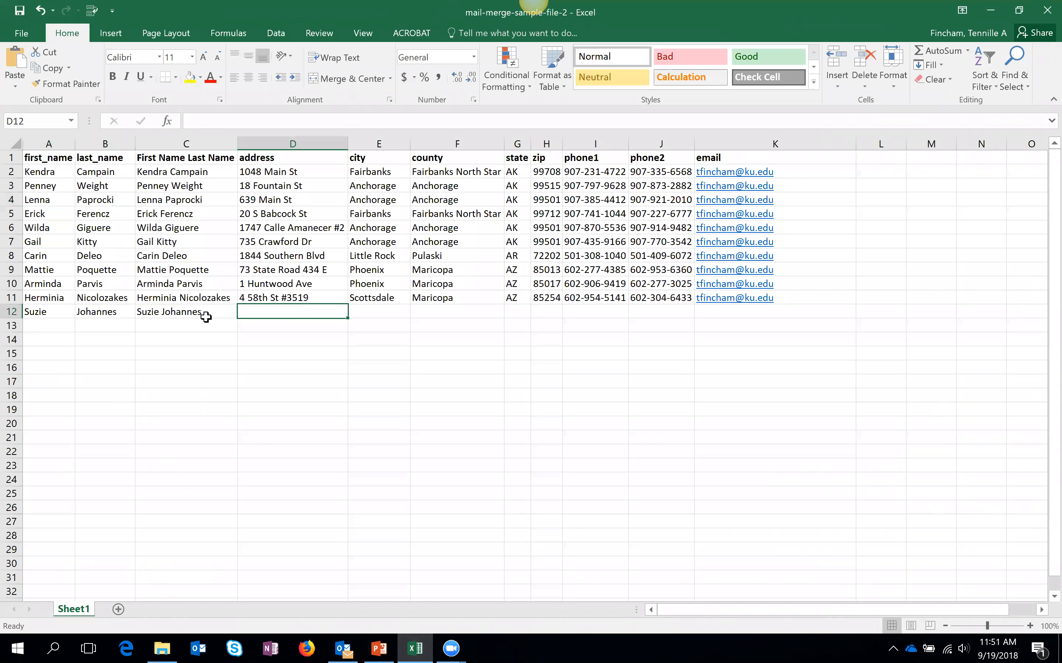
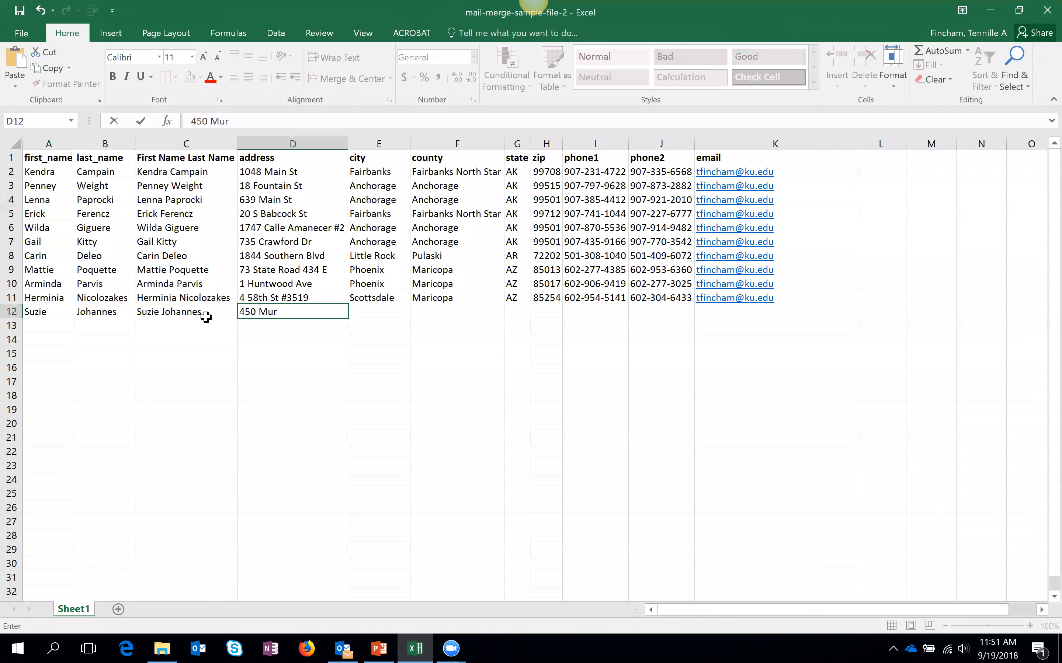
pyautogui.press('Tab')
# - Complete row 12 with city Lawrence, blank county, state KS and zip 66045
pyautogui.write('Lawrence')
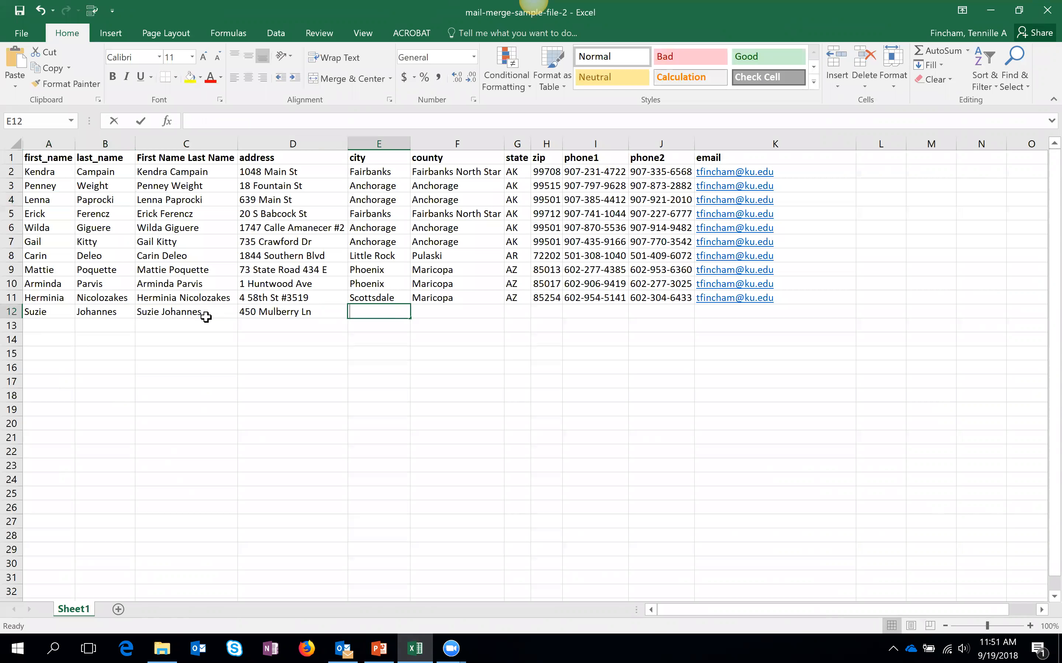
pyautogui.press('Tab')
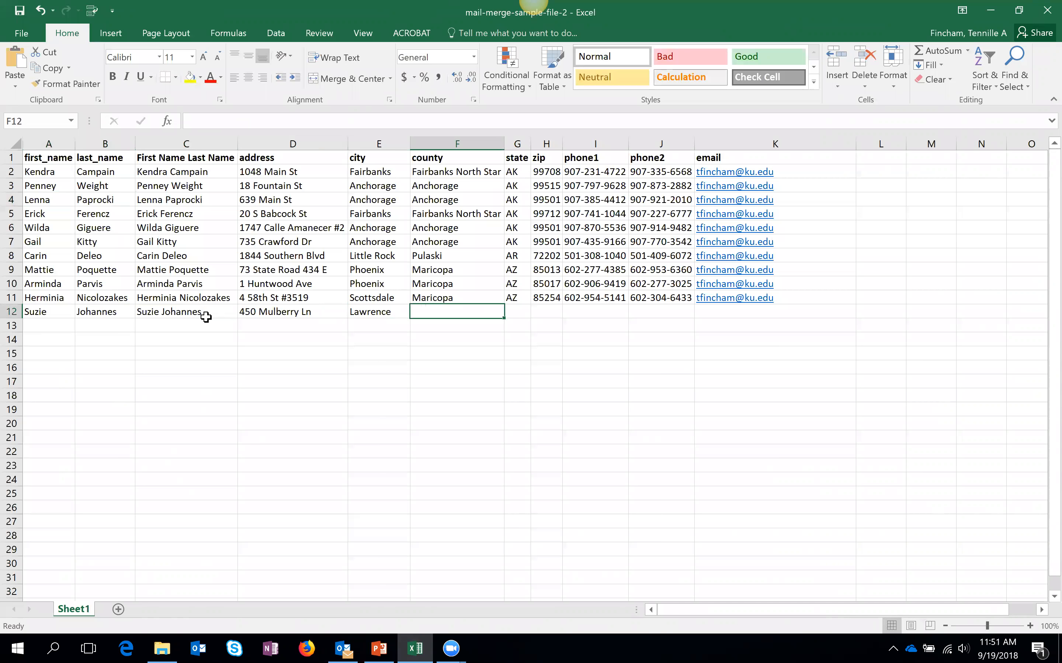
pyautogui.write('K')
pyautogui.press('BackSpace')
pyautogui.press('Tab')
pyautogui.write('KS')
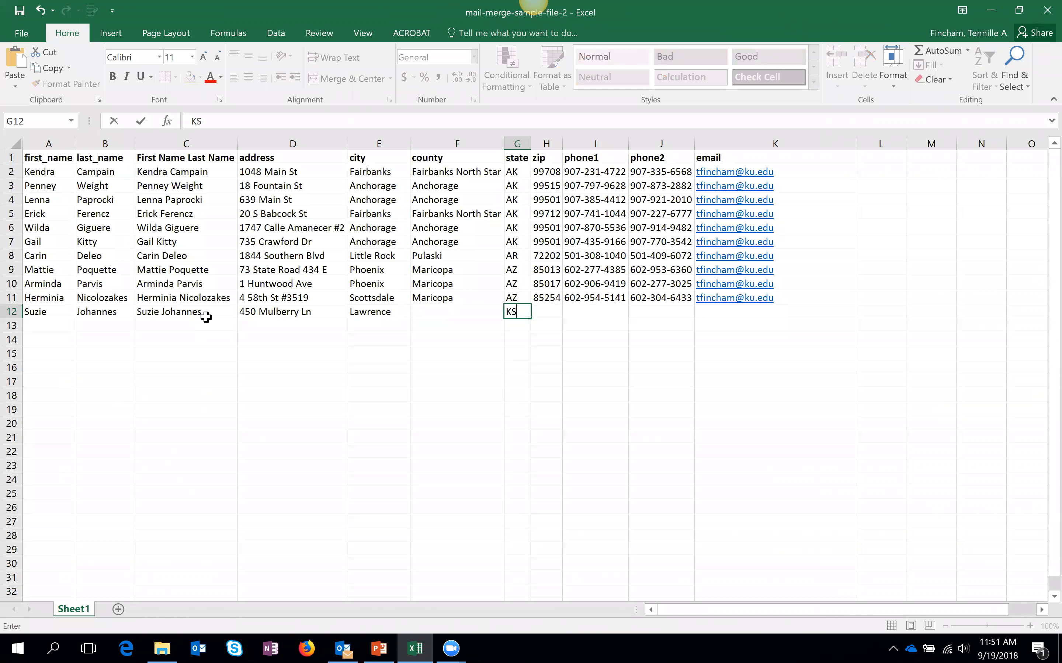
pyautogui.press('Tab')
pyautogui.write('66045')
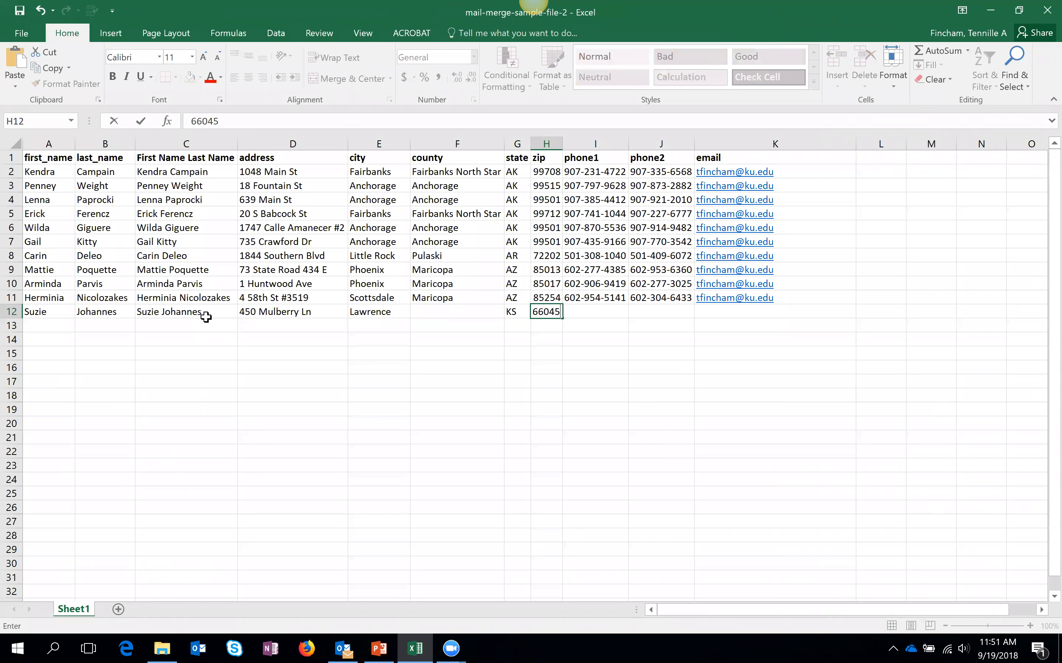
pyautogui.press('Tab')
pyautogui.click(205, 317)
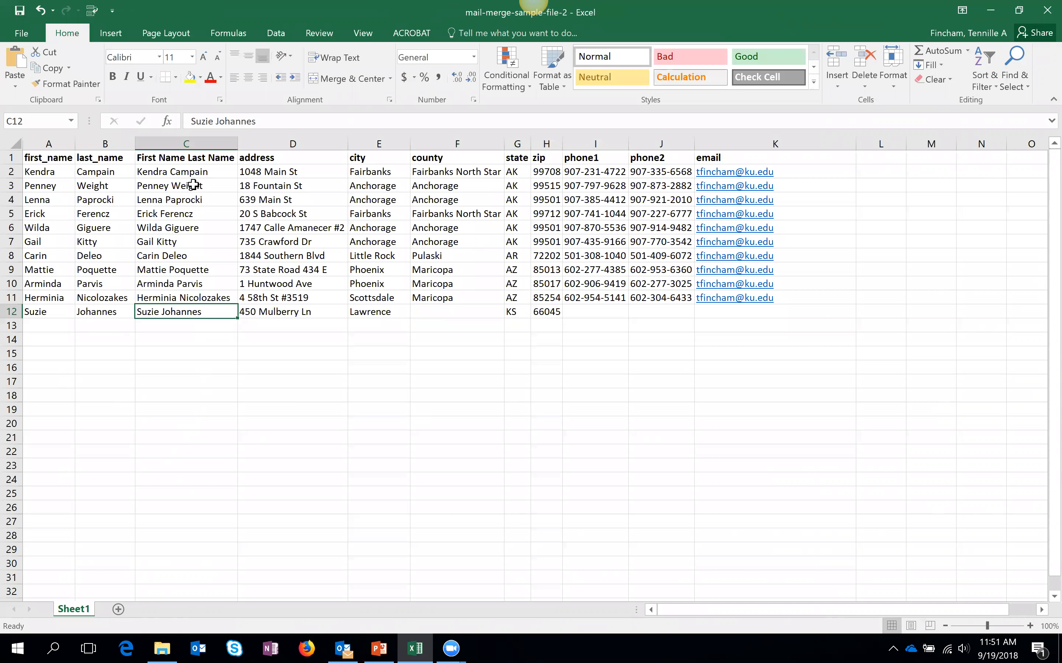
# - Change the first contact's last name in B2, then close Excel
pyautogui.click(89, 173)
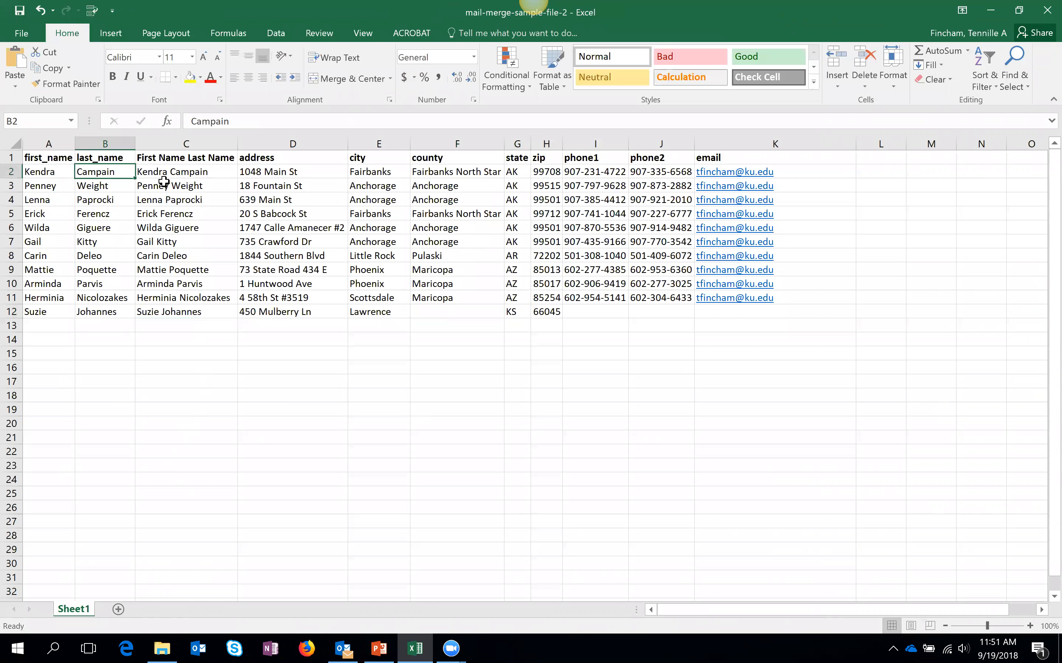
pyautogui.write('Mar')
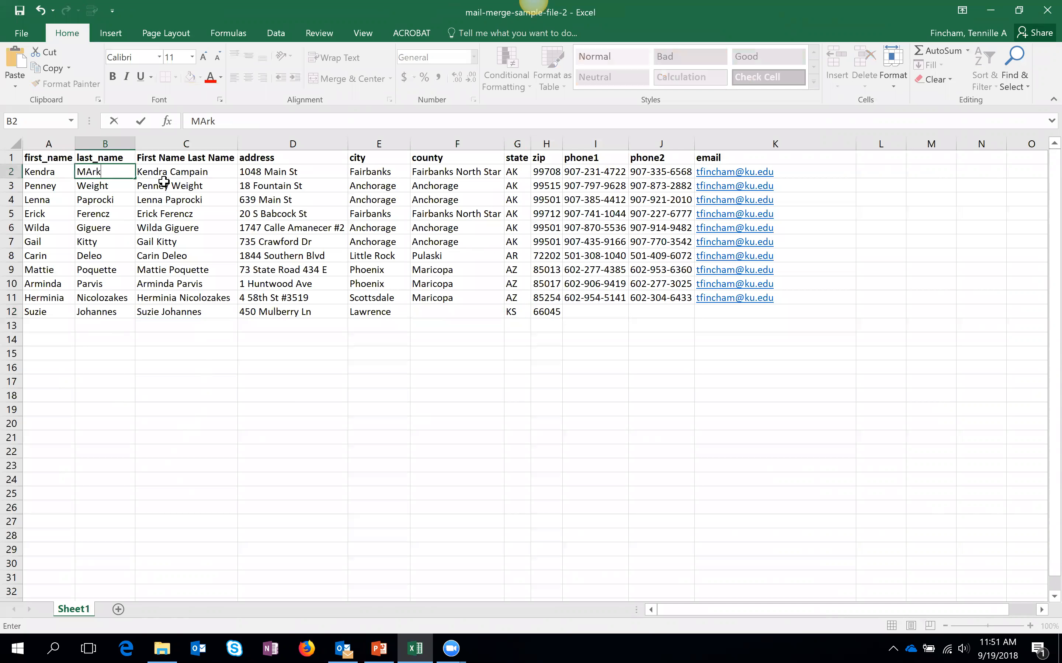
pyautogui.write('ks')
pyautogui.press('Return')
pyautogui.click(284, 353)
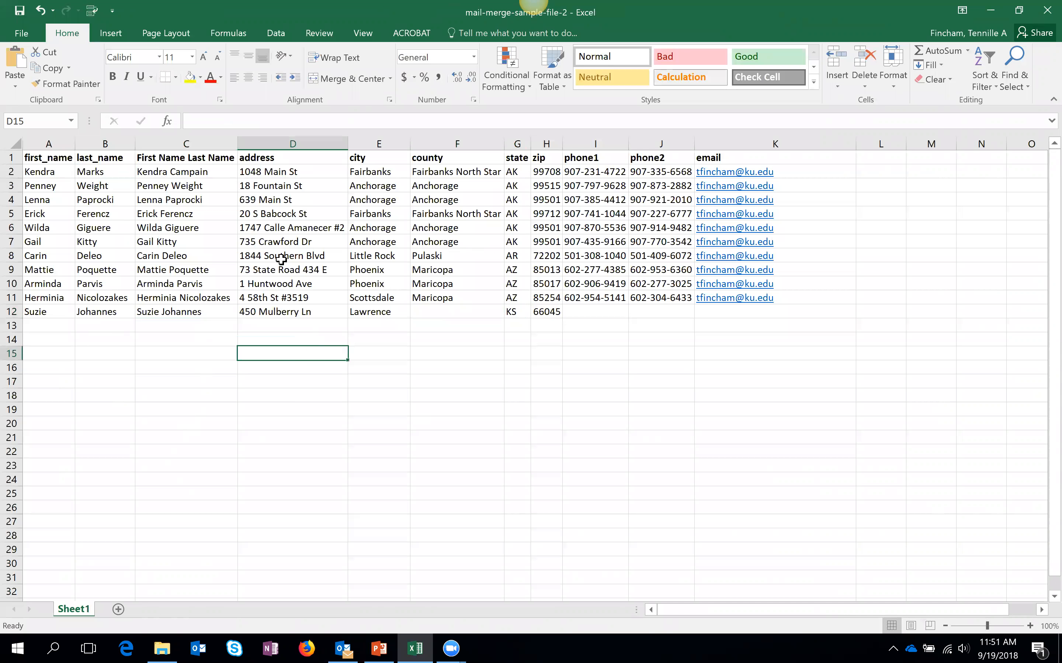
pyautogui.click(1043, 7)
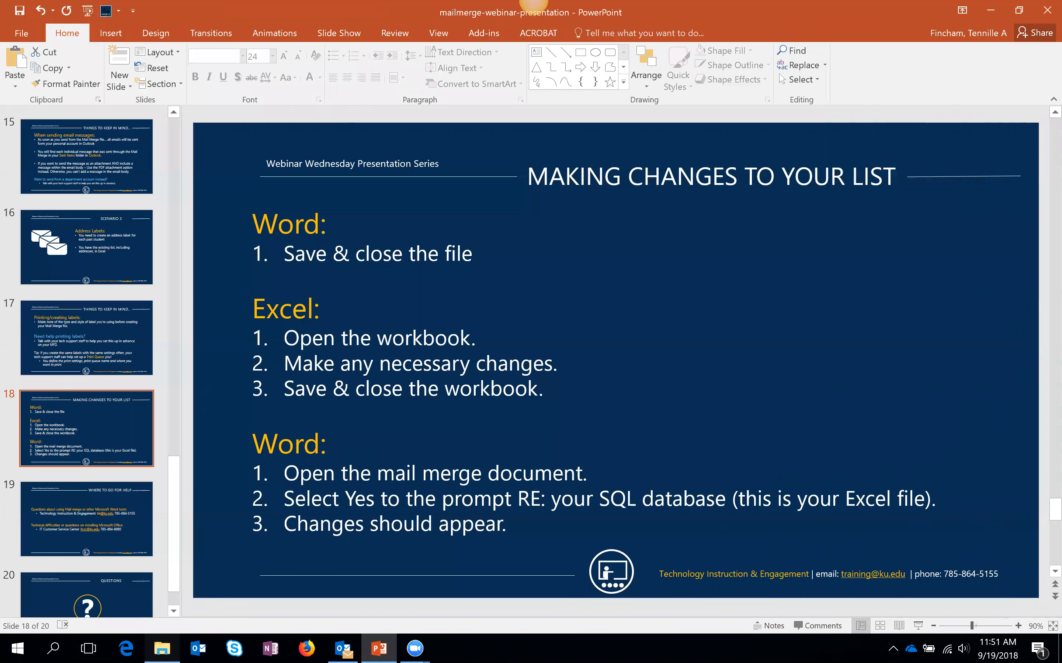
# - From File Explorer, open session-example in the Sept 19 - Mailmerge folder
pyautogui.click(162, 648)
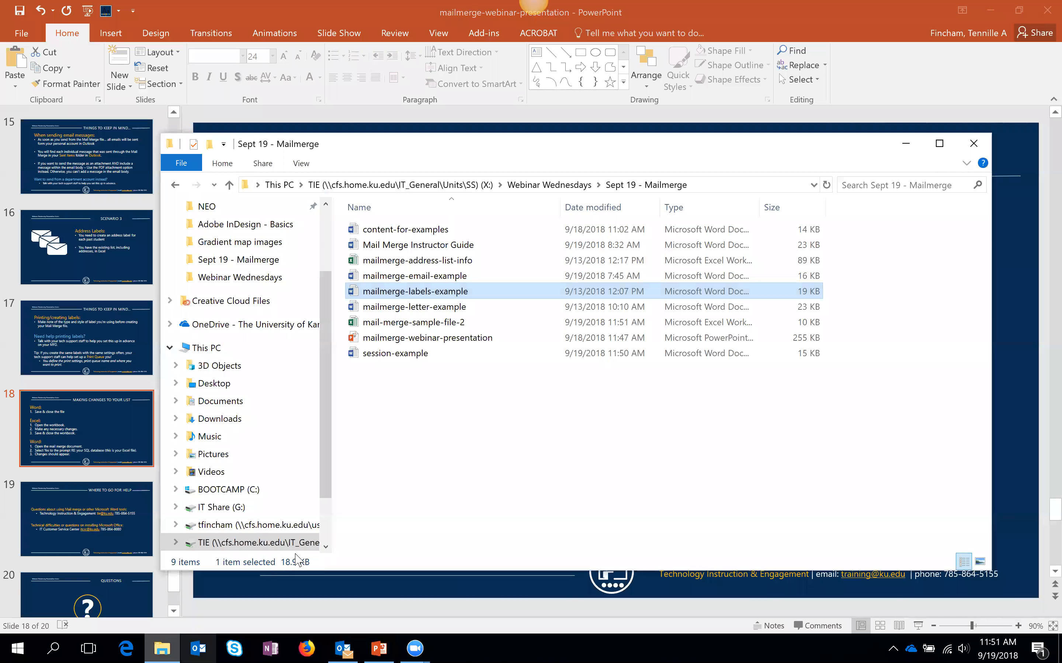
pyautogui.doubleClick(418, 357)
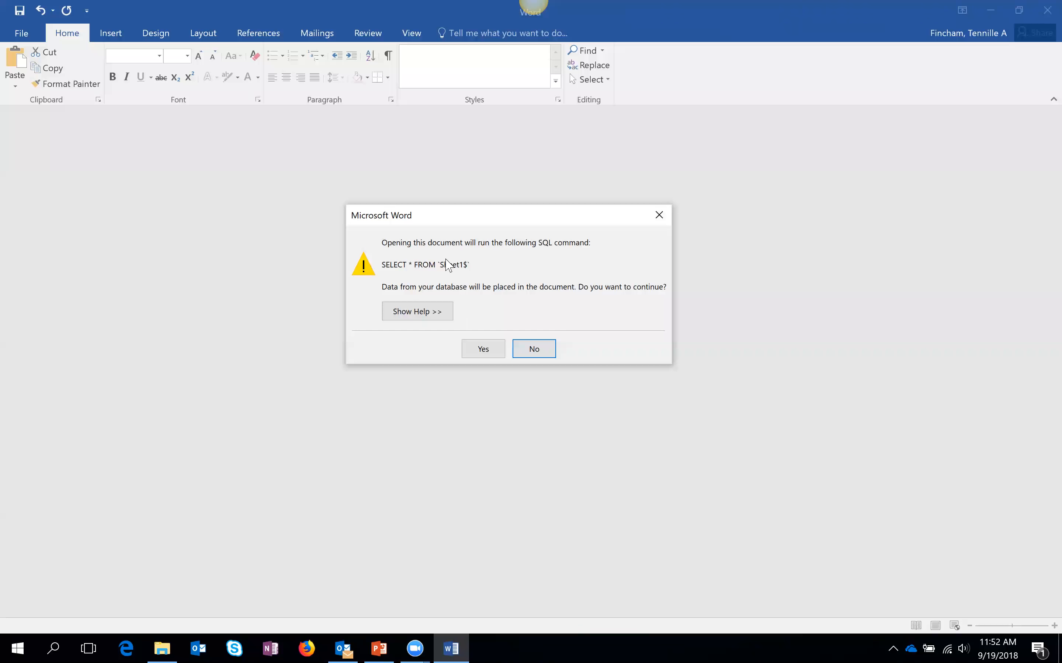
# - Accept the SQL data prompt and check the corrected surname and the new Lawrence, KS 66045 label
pyautogui.click(484, 350)
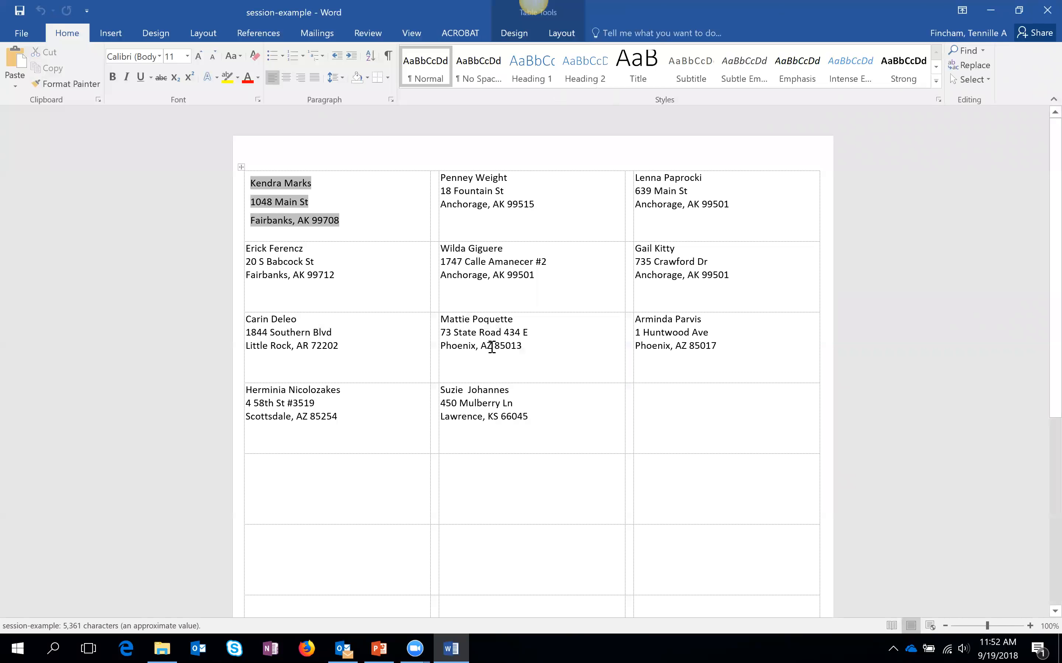
pyautogui.click(536, 408)
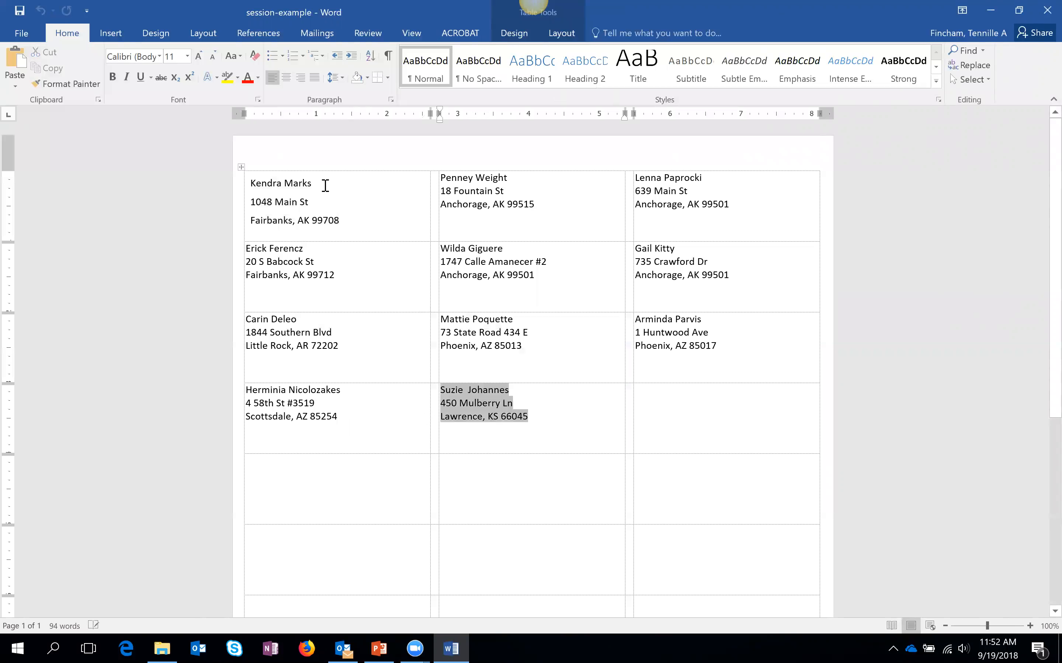
pyautogui.doubleClick(310, 185)
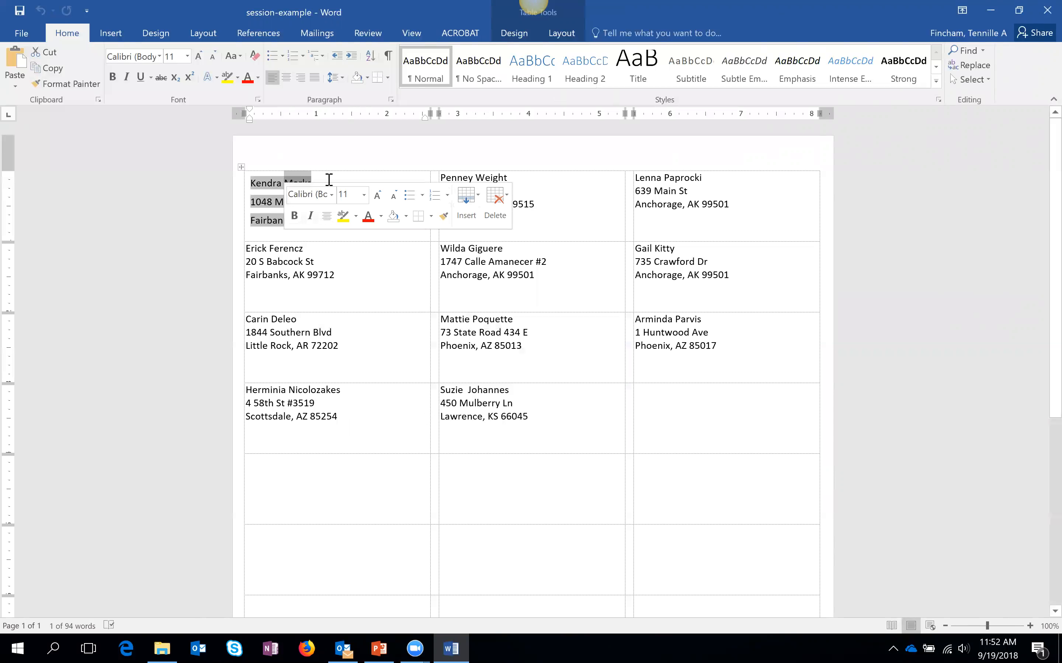
pyautogui.click(289, 182)
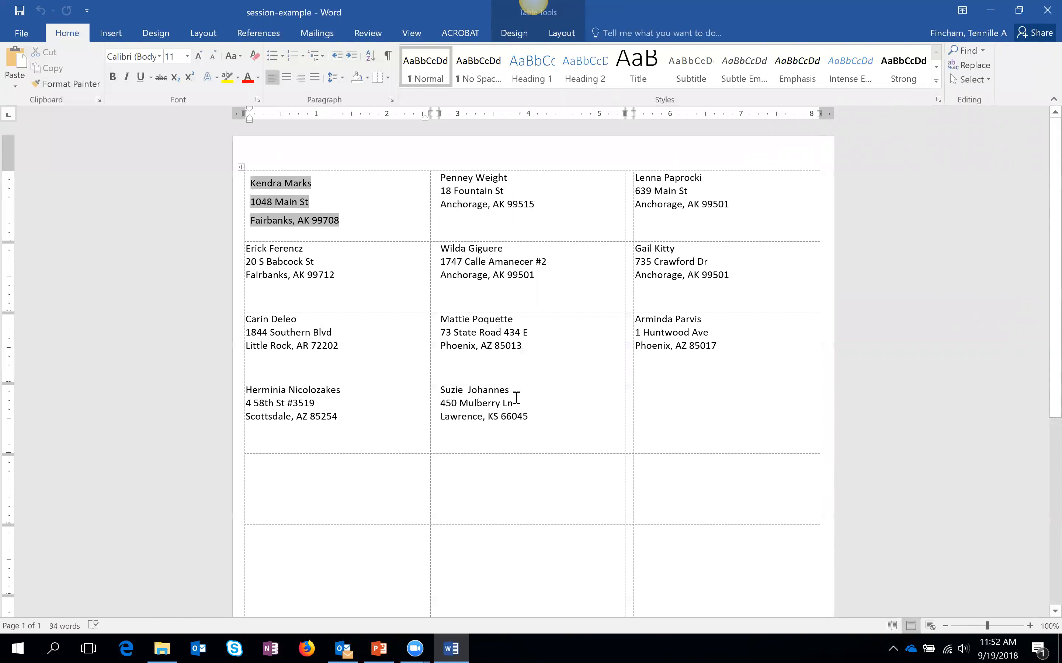
pyautogui.moveTo(539, 417); pyautogui.dragTo(457, 392)
pyautogui.click(555, 419)
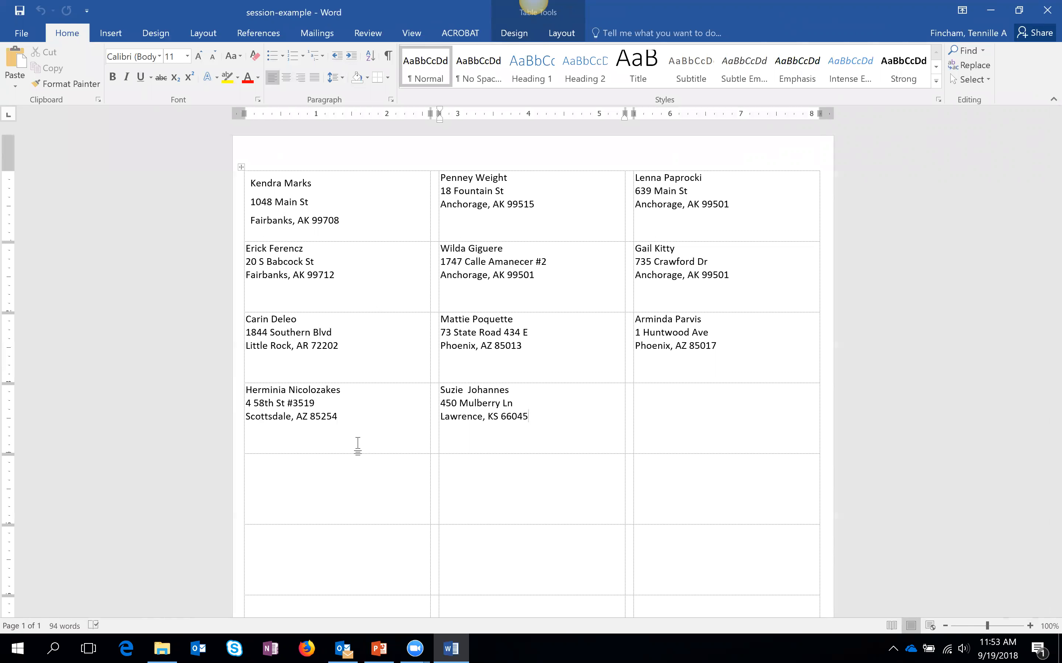
# - In PowerPoint, run the slide show from slide 19, Where to Go for Help
pyautogui.click(343, 649)
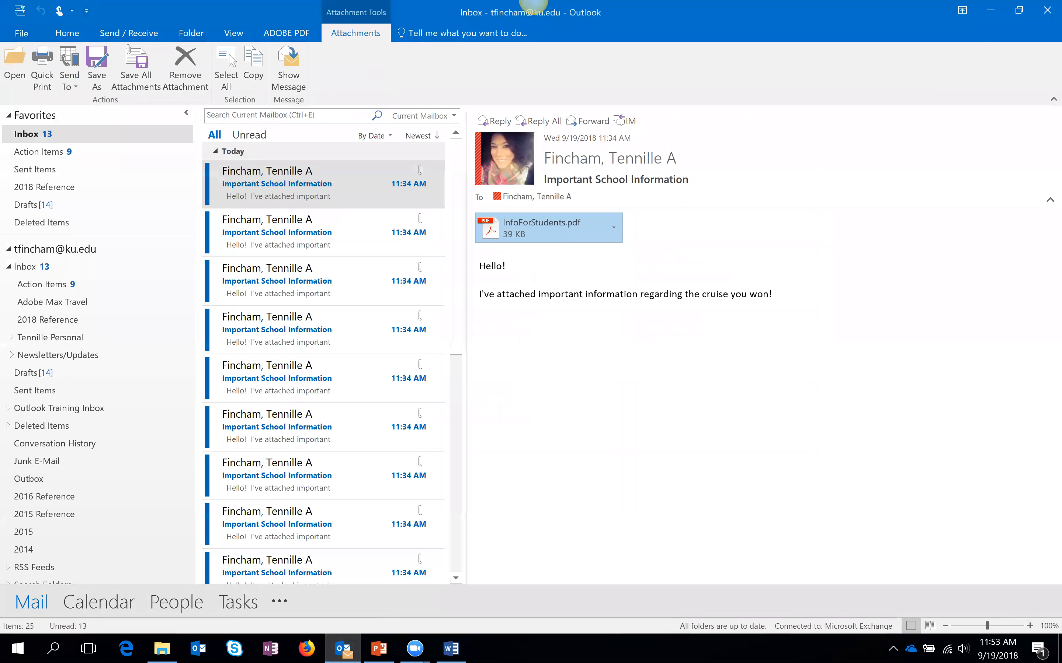
pyautogui.click(379, 649)
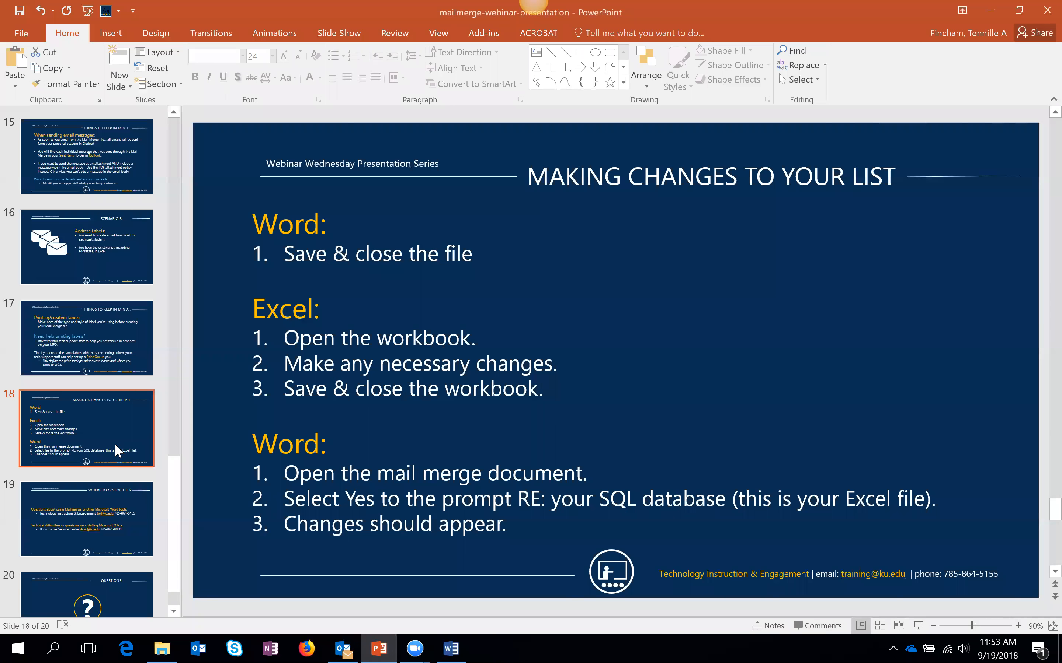
pyautogui.click(117, 496)
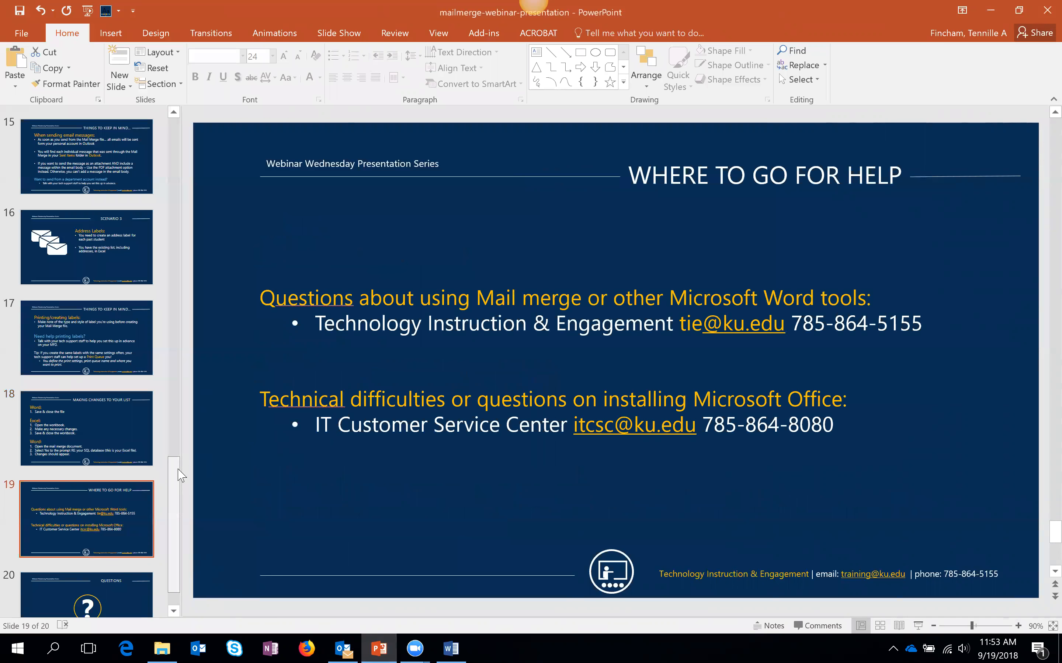
pyautogui.scroll(-1, 180, 475)
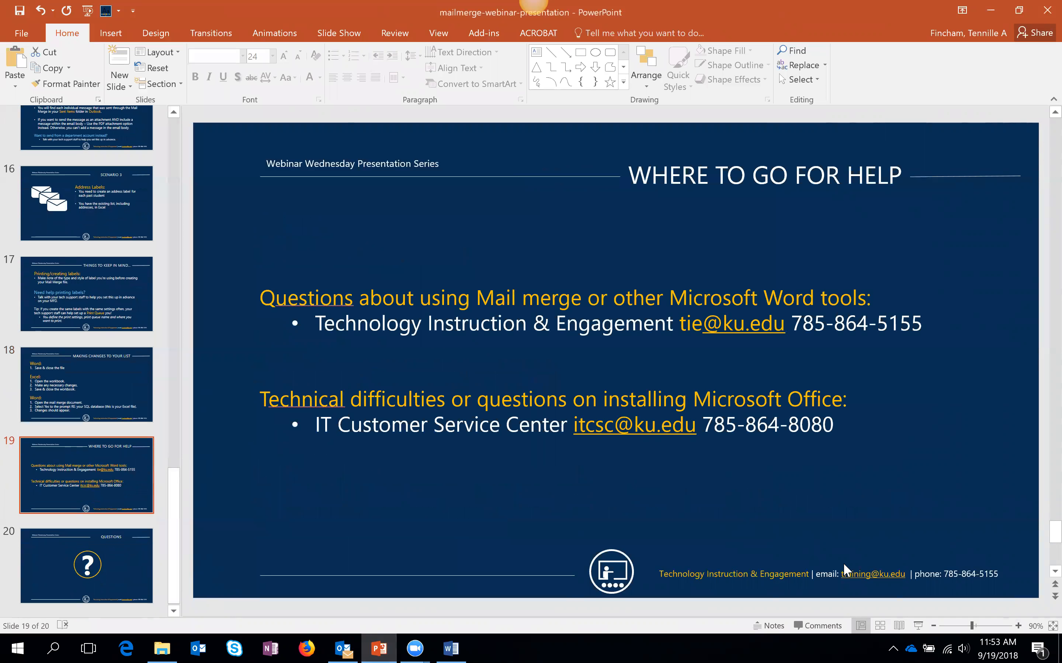
pyautogui.click(918, 626)
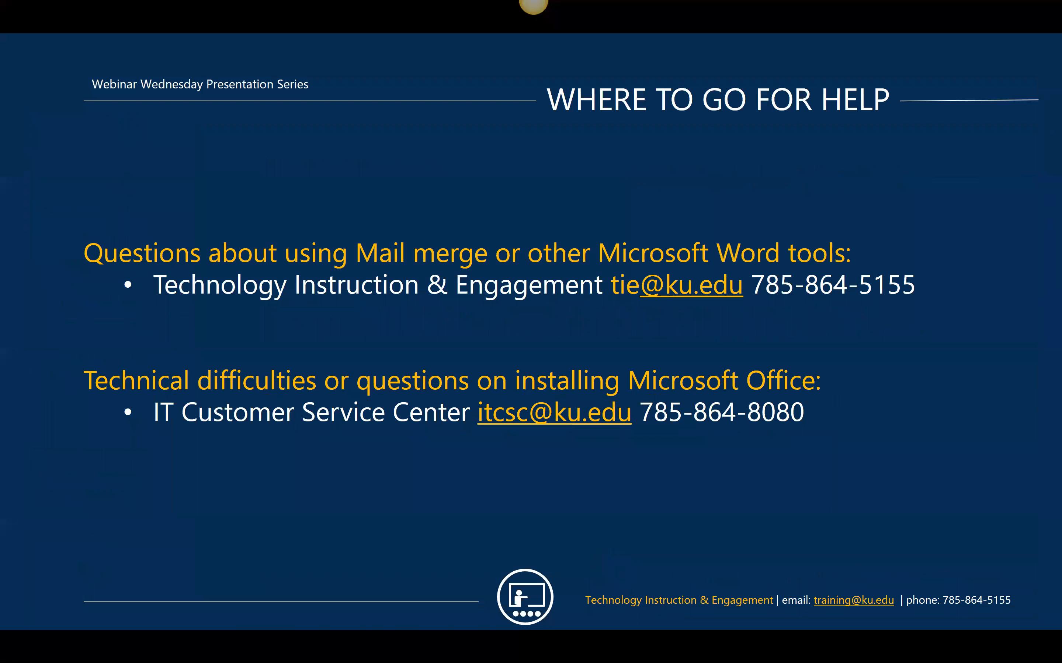